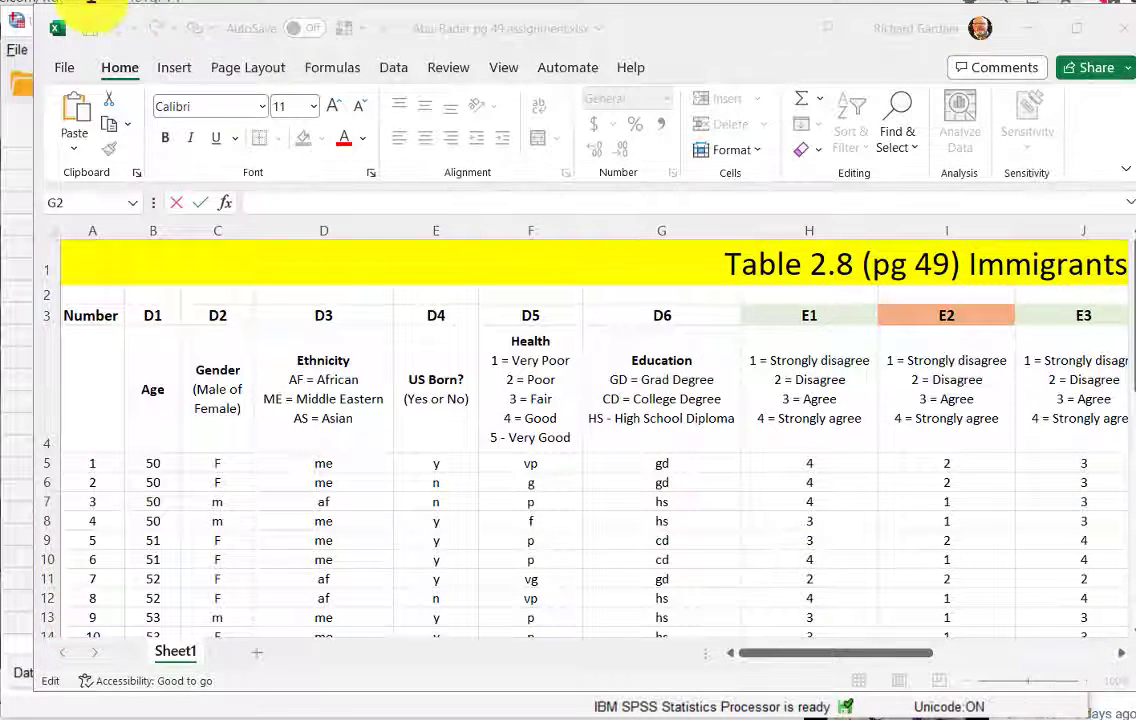
# Copy the row 3 variable-name headers, Number through E10, in the Excel workbook.
pyautogui.click(26, 158)
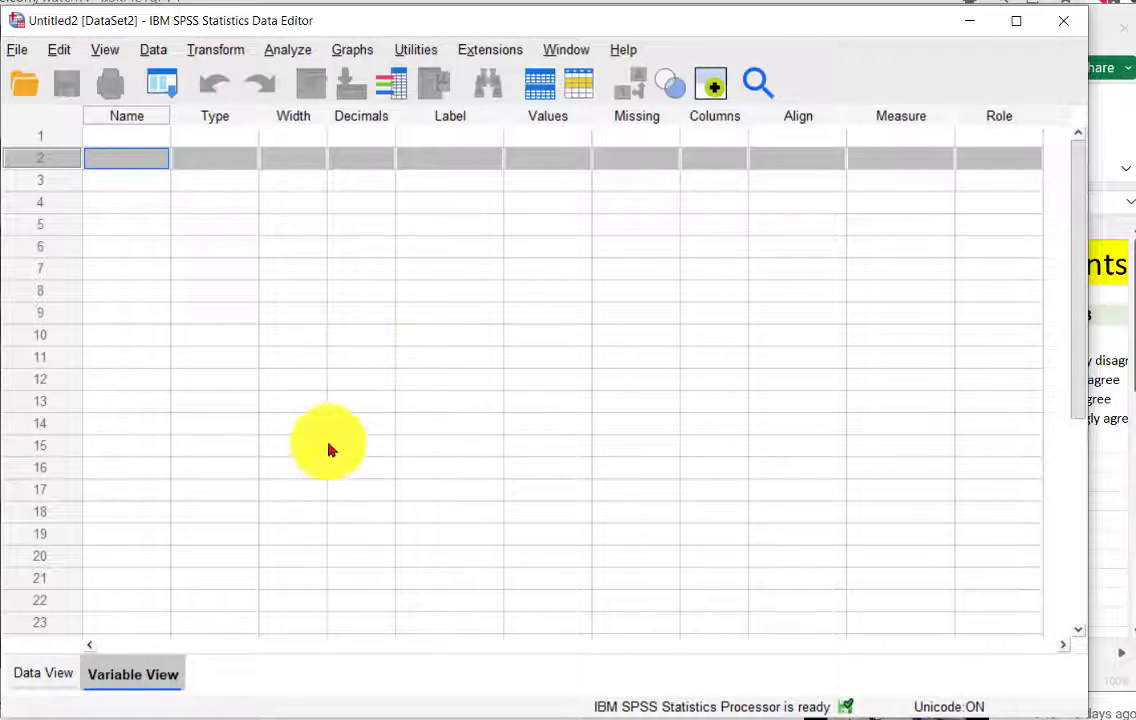
pyautogui.click(45, 675)
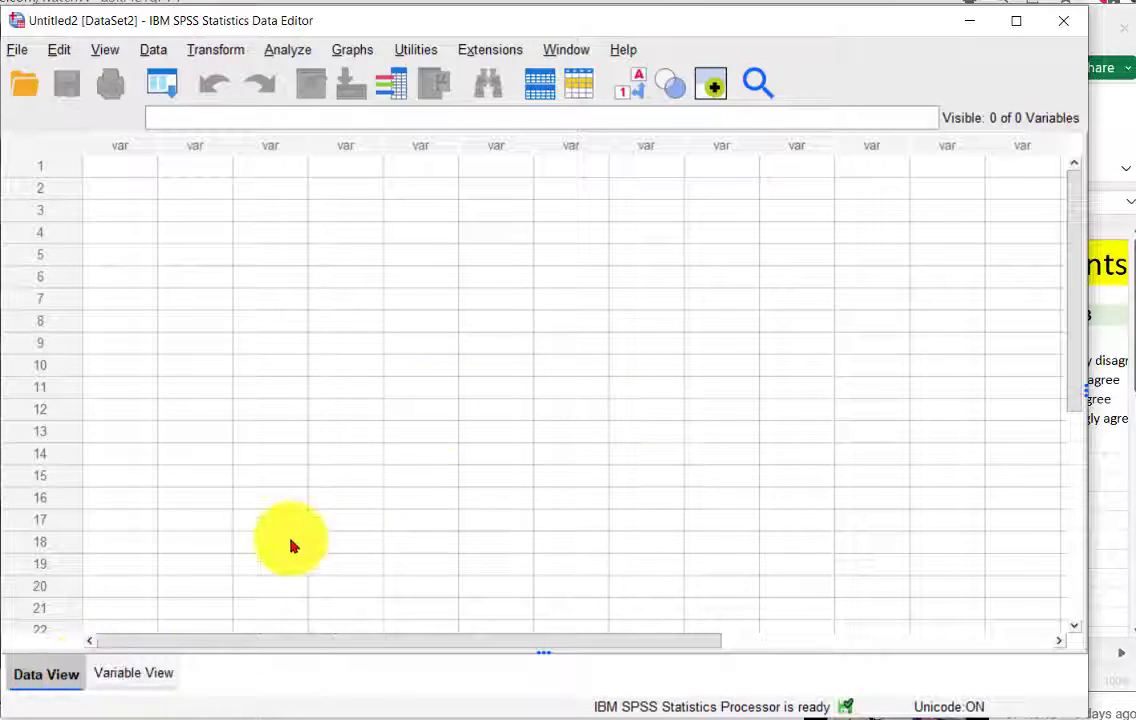
pyautogui.click(133, 676)
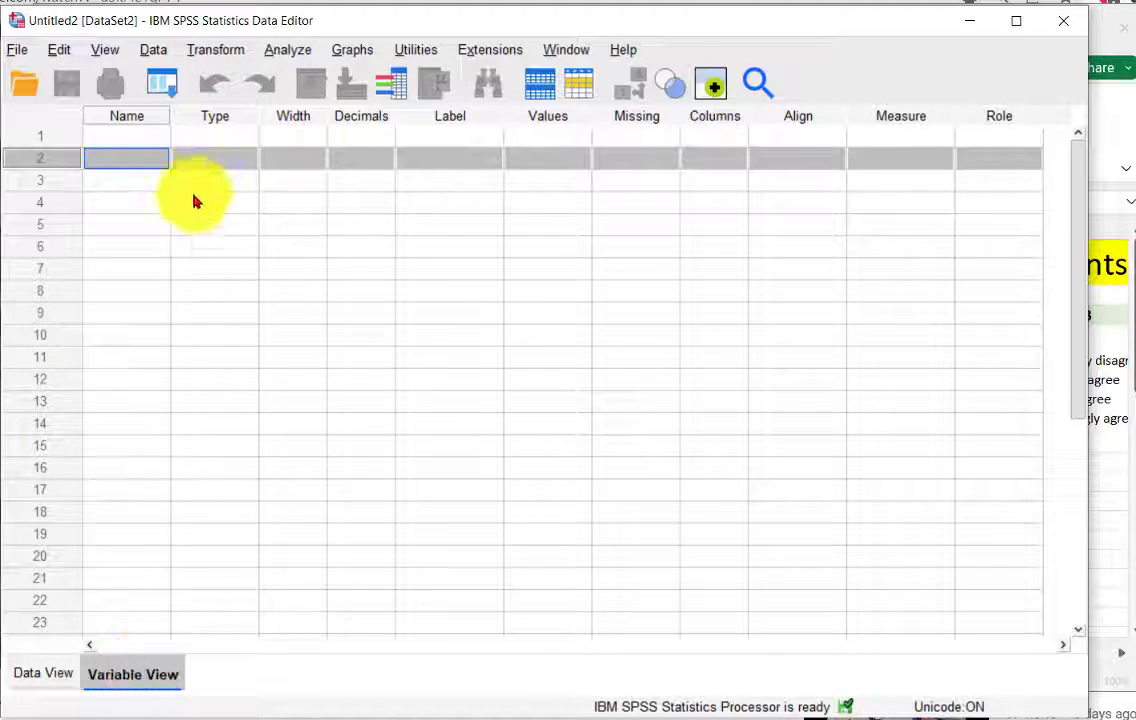
pyautogui.click(135, 139)
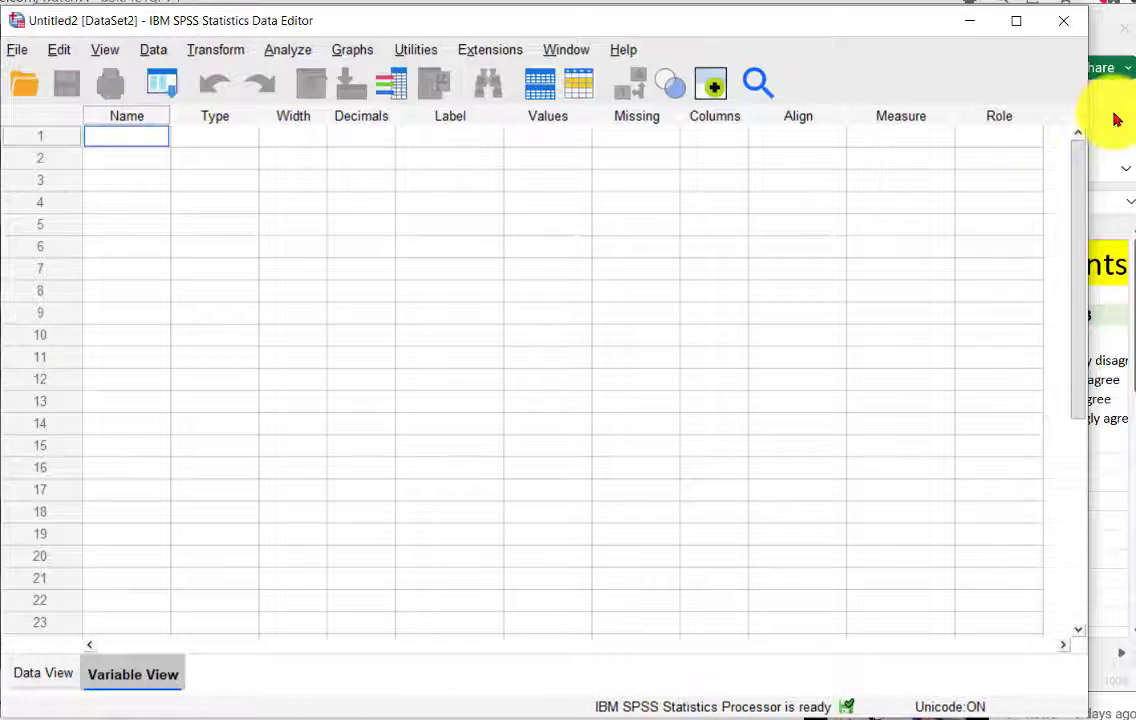
pyautogui.click(1111, 48)
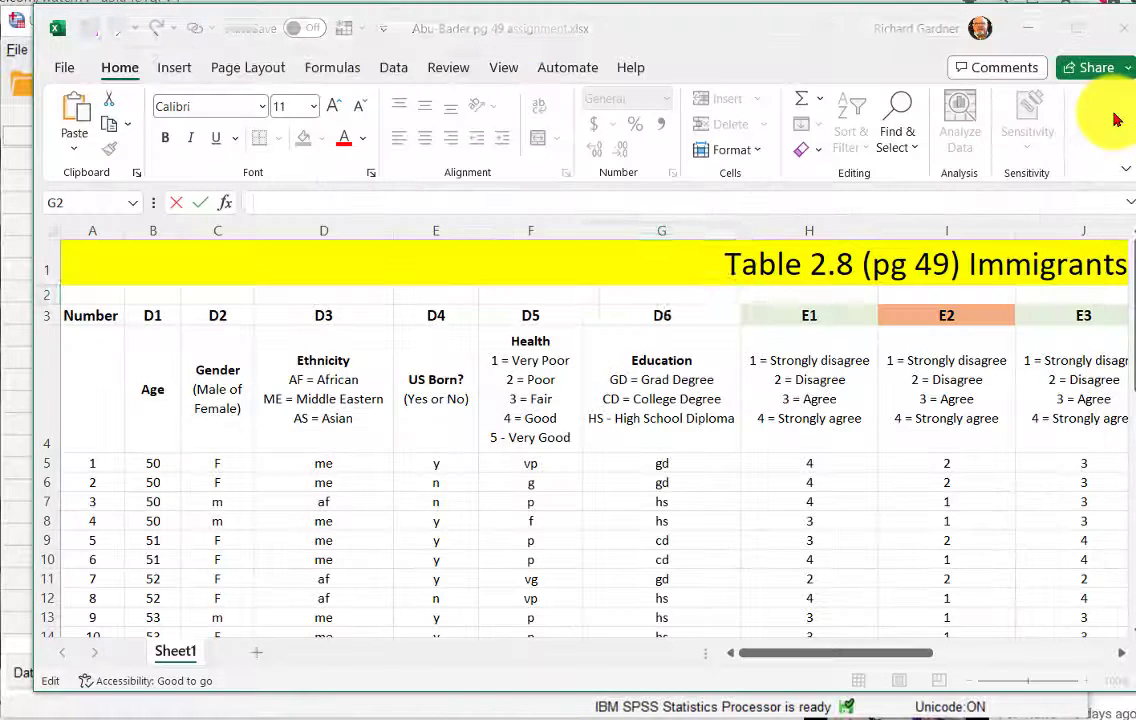
pyautogui.click(107, 313)
pyautogui.moveTo(107, 313); pyautogui.dragTo(958, 317)
pyautogui.rightClick(956, 316)
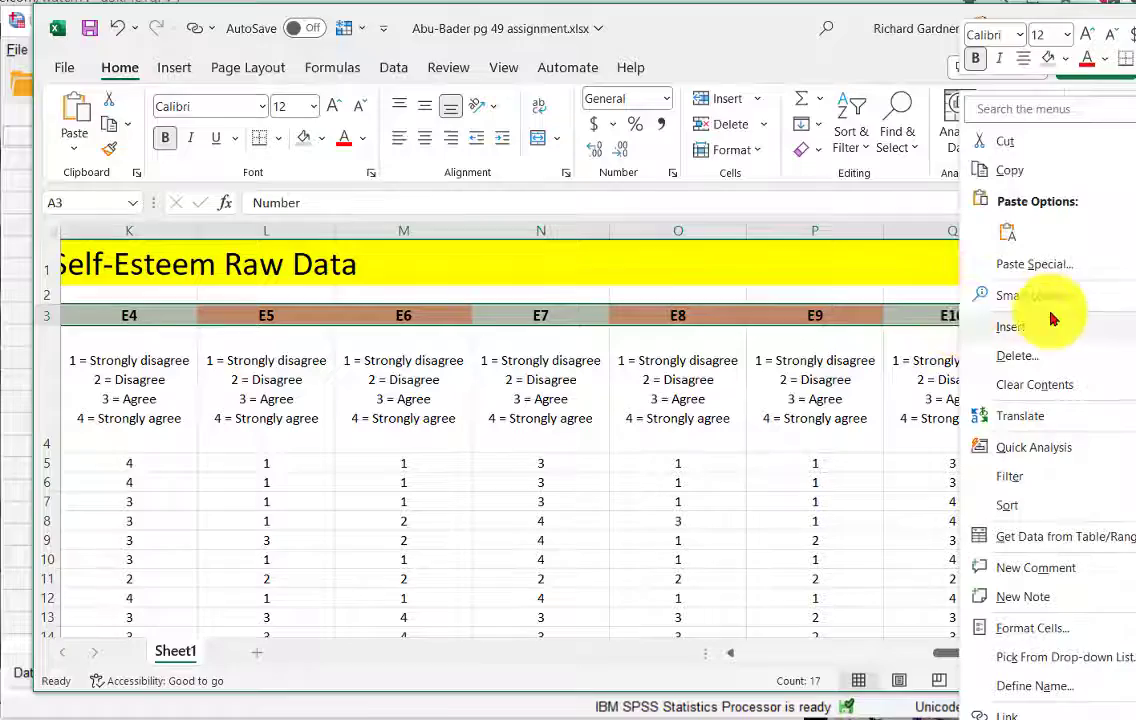
pyautogui.click(1030, 185)
# On a new Sheet2, paste the headers transposed into A1:A17 and copy that list.
pyautogui.hscroll(-10, 702, 304)
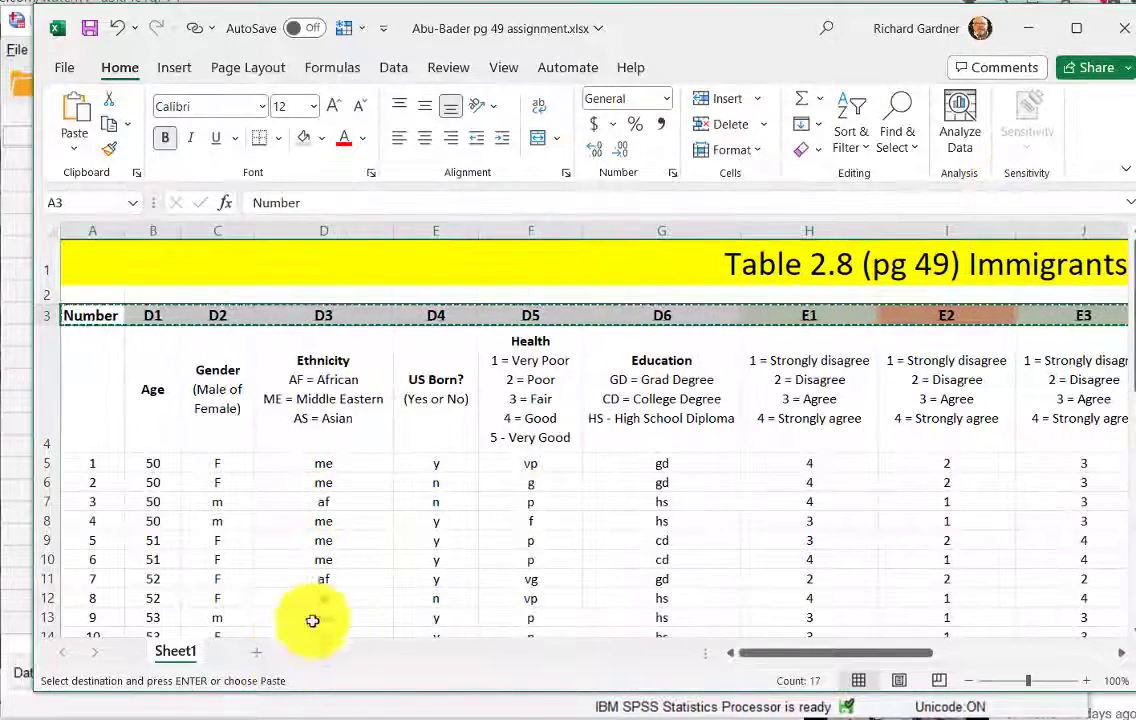
pyautogui.click(258, 660)
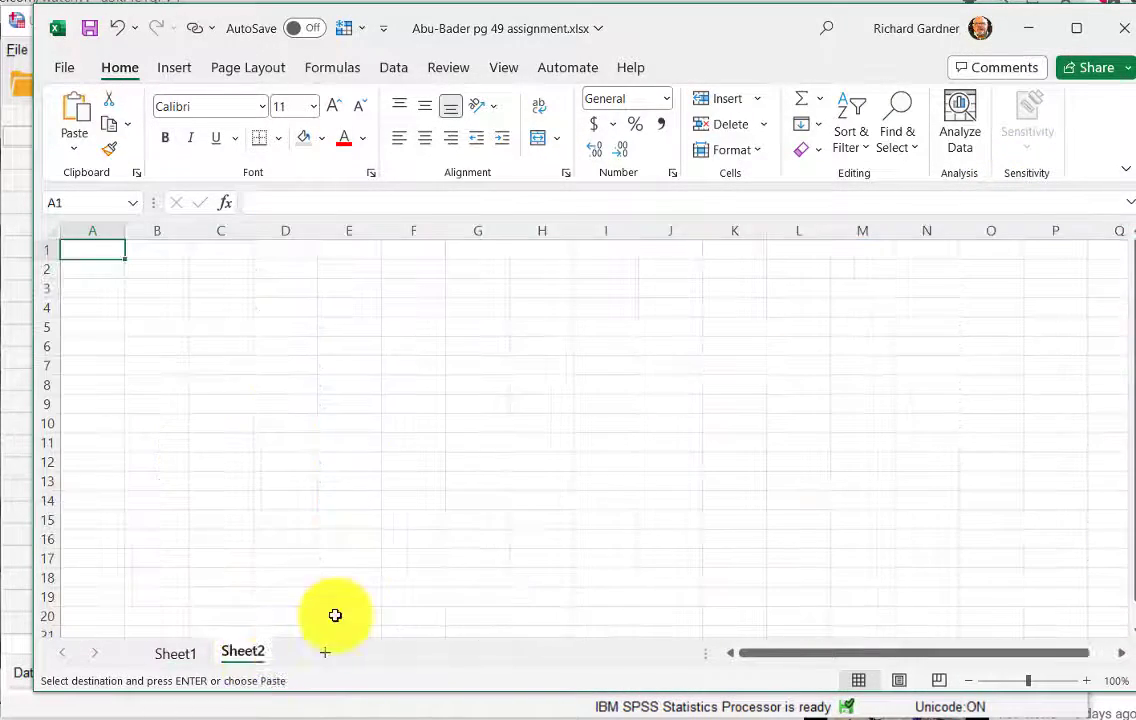
pyautogui.rightClick(93, 253)
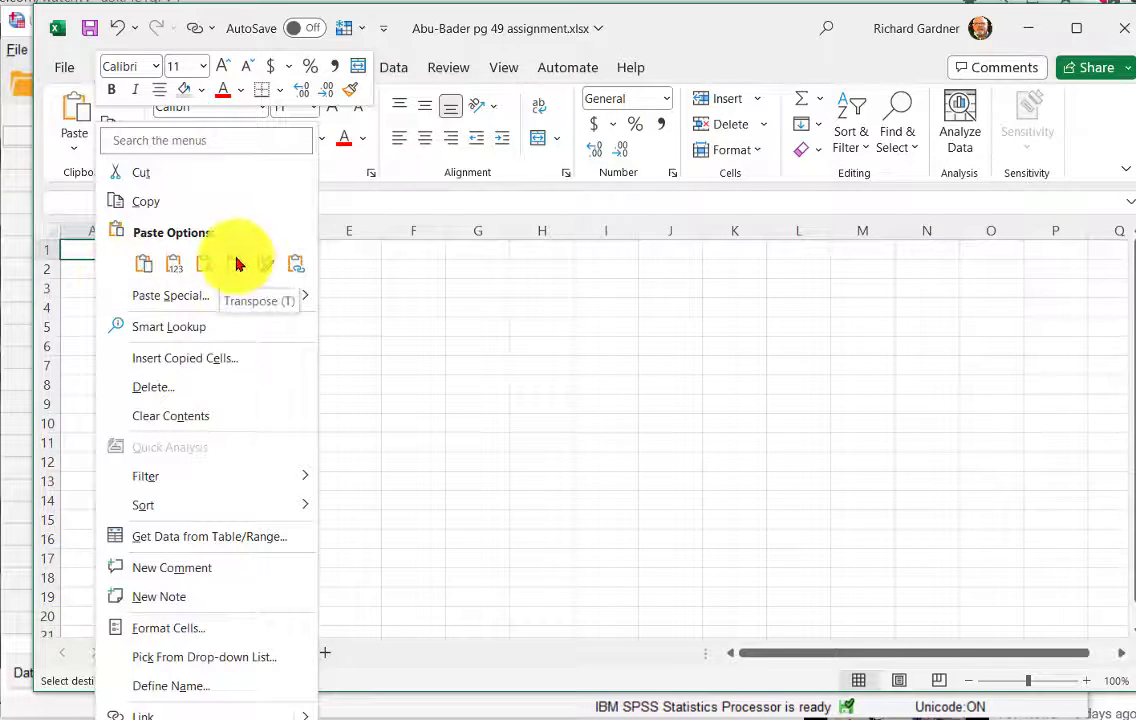
pyautogui.click(237, 264)
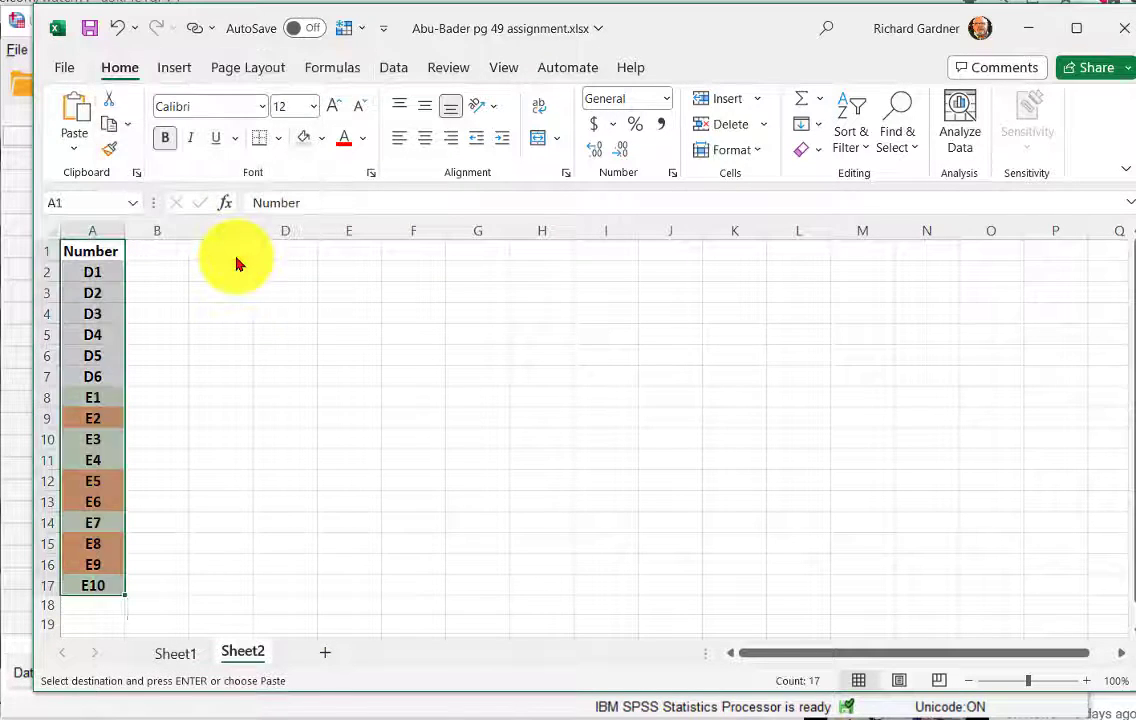
pyautogui.click(240, 395)
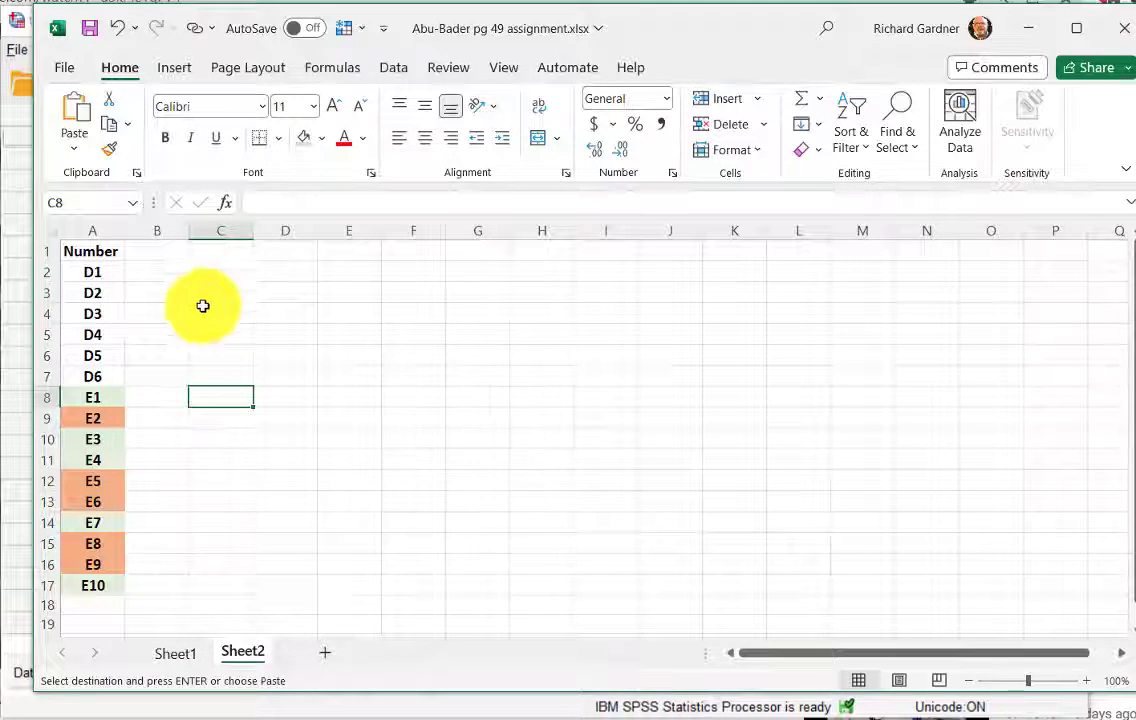
pyautogui.moveTo(93, 257); pyautogui.dragTo(95, 583)
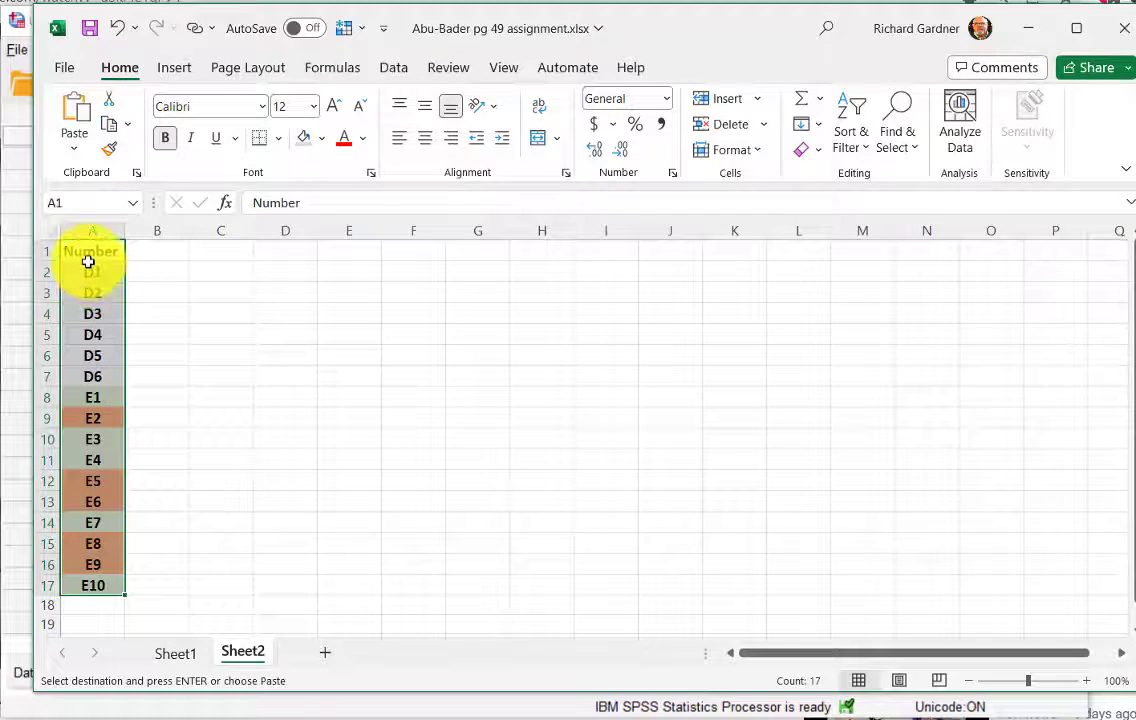
pyautogui.rightClick(88, 262)
pyautogui.click(145, 168)
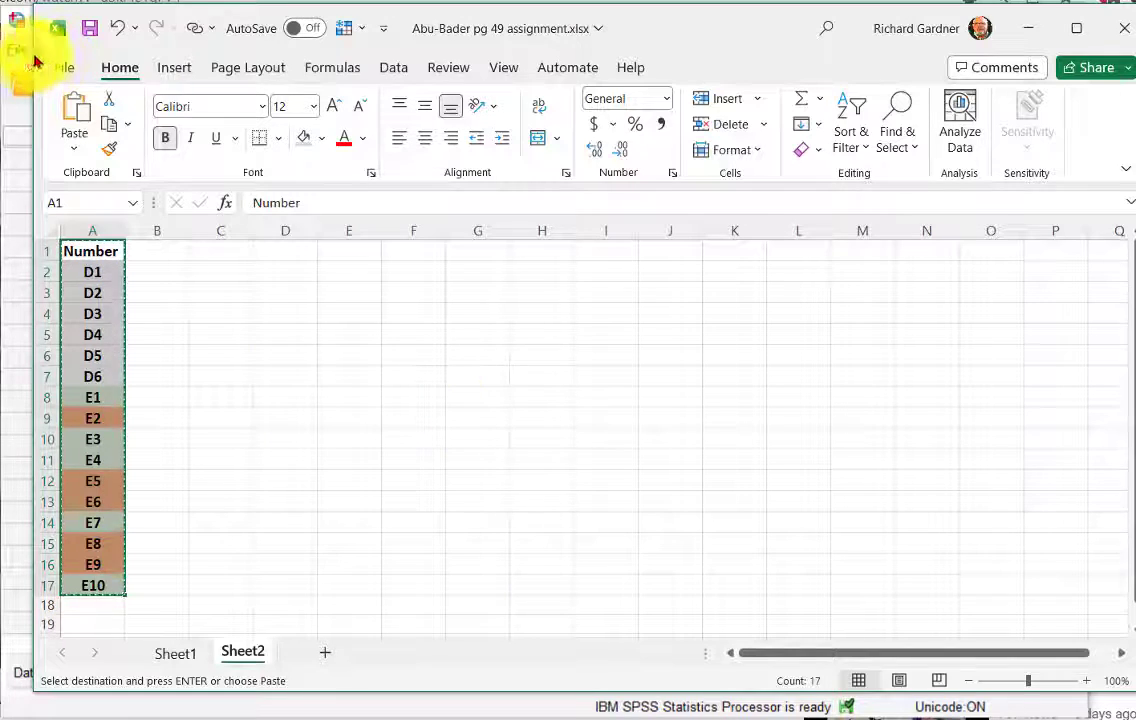
# Paste the copied names into row 1's Name cell, creating variables Number, D1–D6 and E1–E10.
pyautogui.click(20, 140)
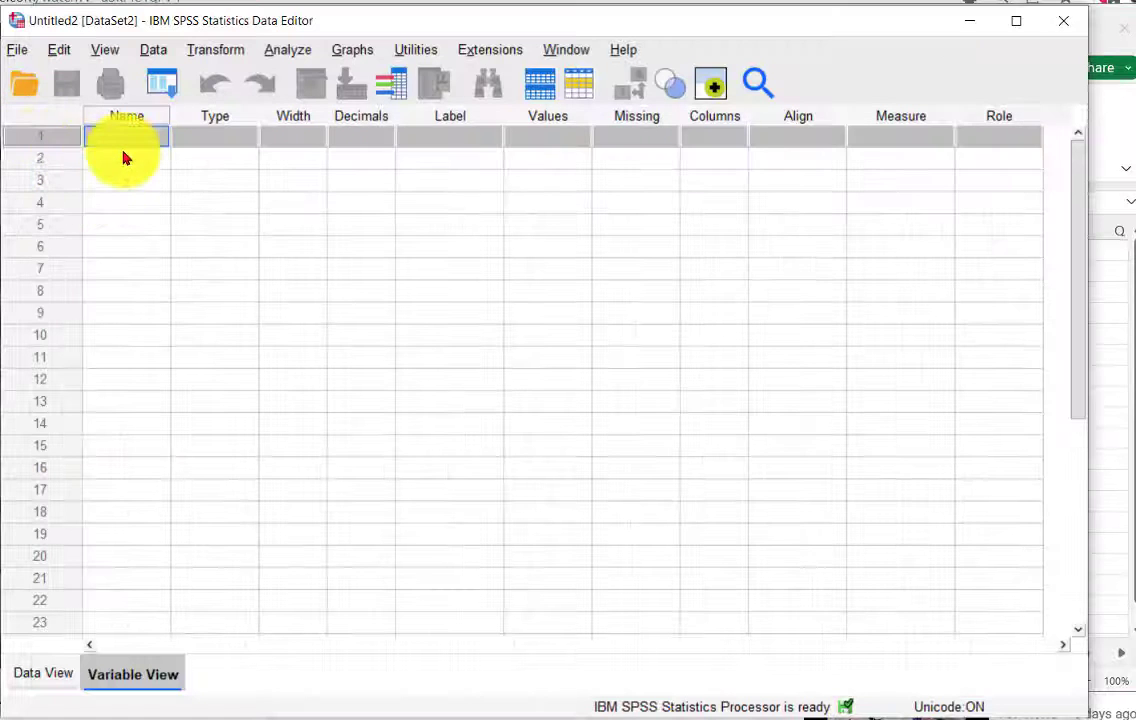
pyautogui.click(116, 141)
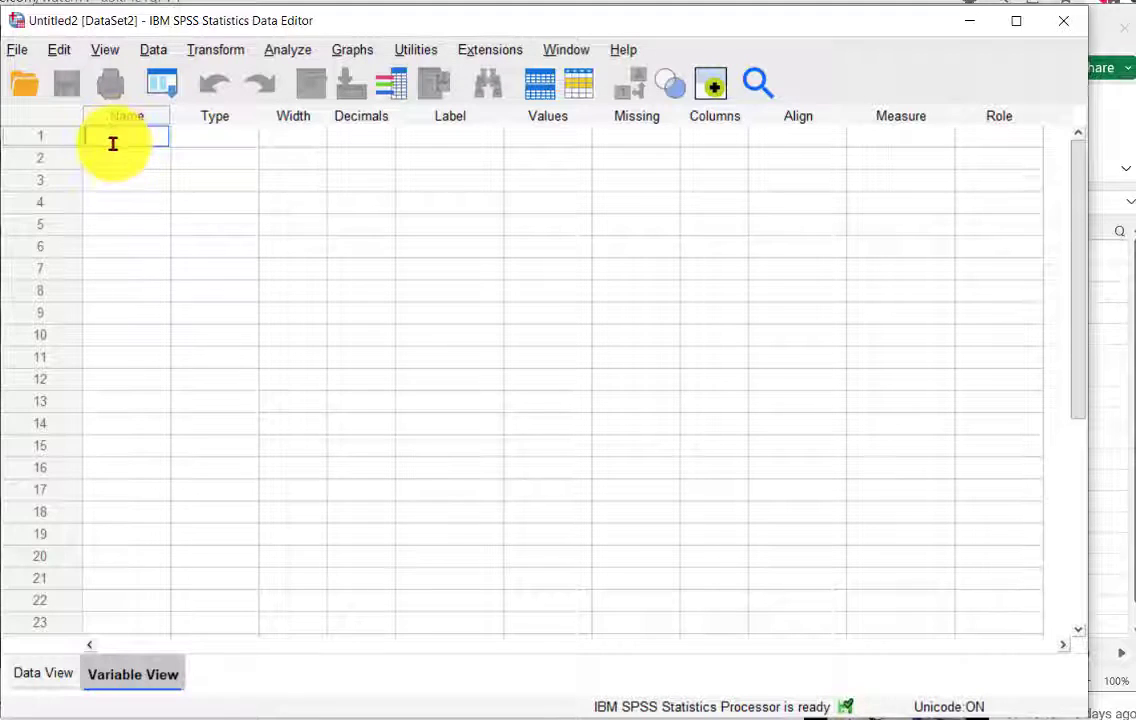
pyautogui.click(112, 176)
pyautogui.click(110, 142)
pyautogui.rightClick(110, 142)
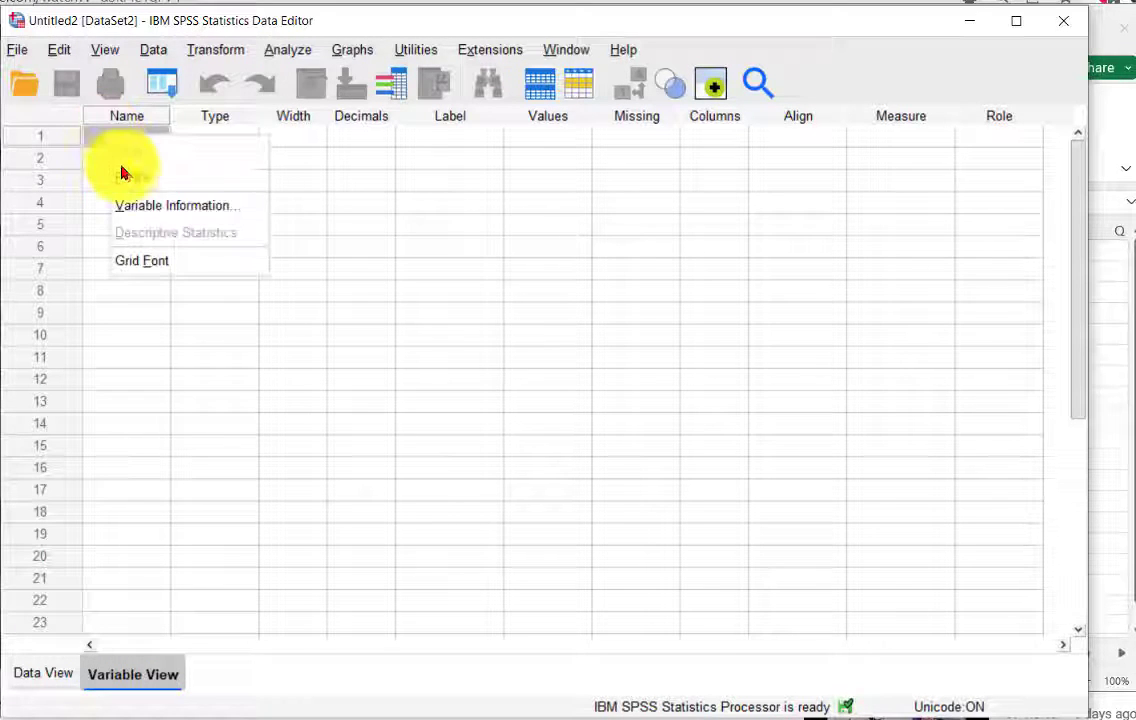
pyautogui.click(128, 175)
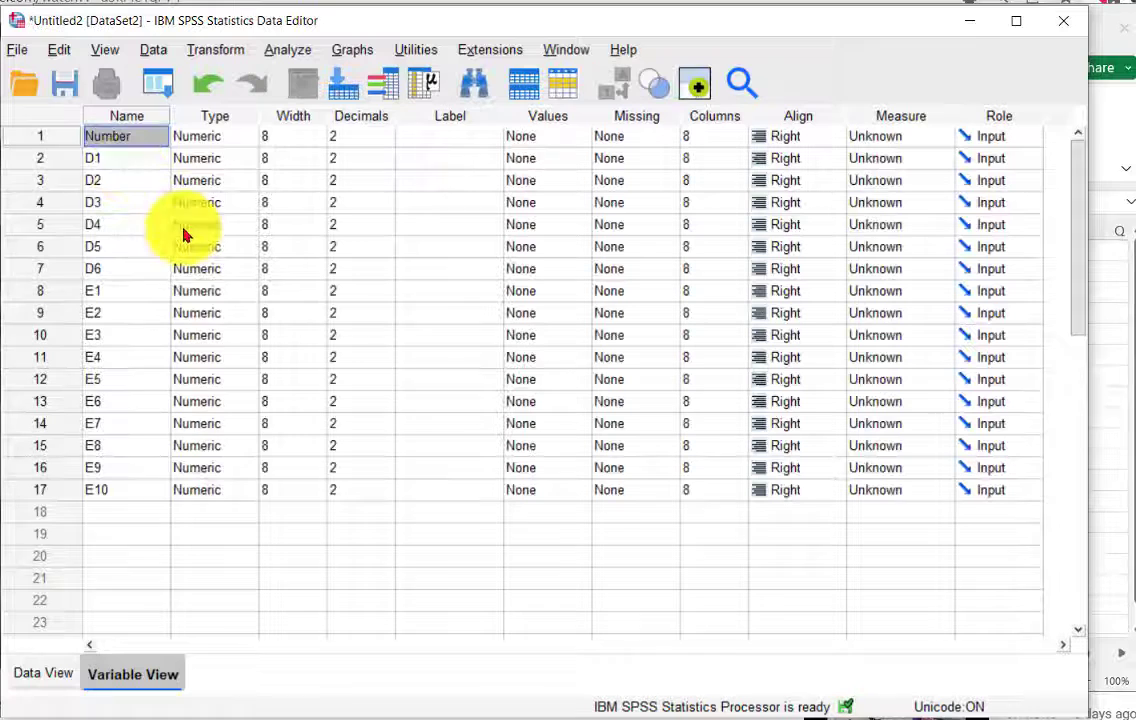
pyautogui.click(287, 556)
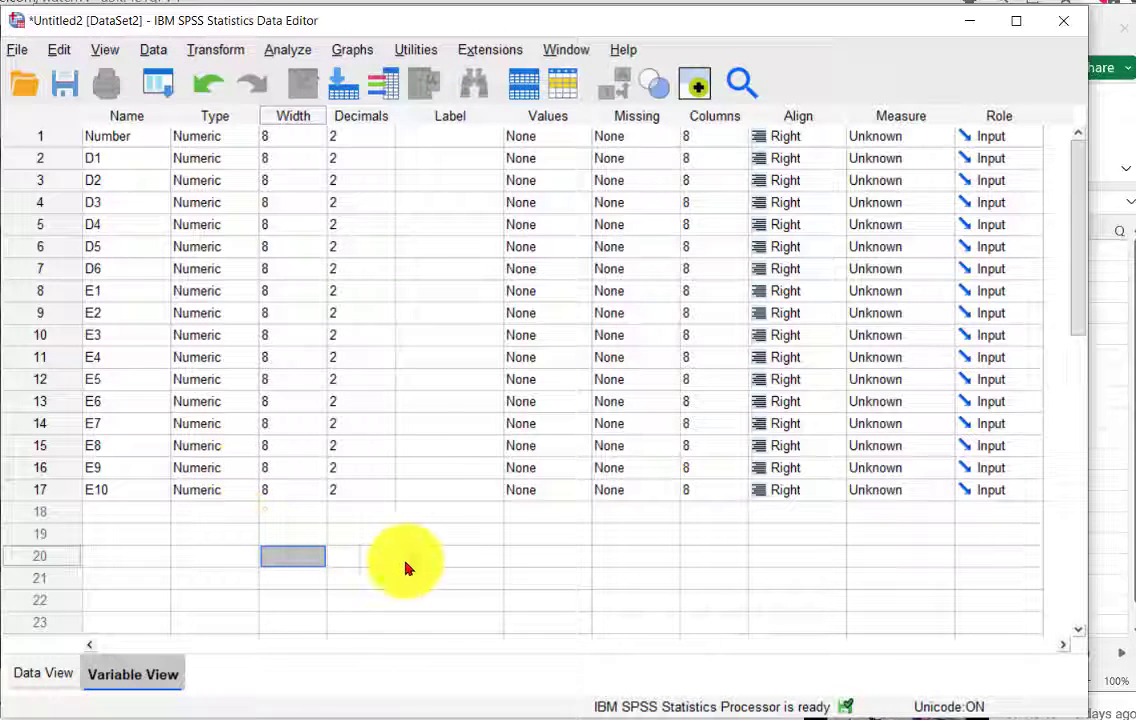
# Using Excel's B4:I4 headings, label Number 'ID Number' and D1–D6 Age, Gender, Ethnicity, US Born?, Health, Education.
pyautogui.click(1115, 348)
pyautogui.hotkey('ctrl', 'pageup')
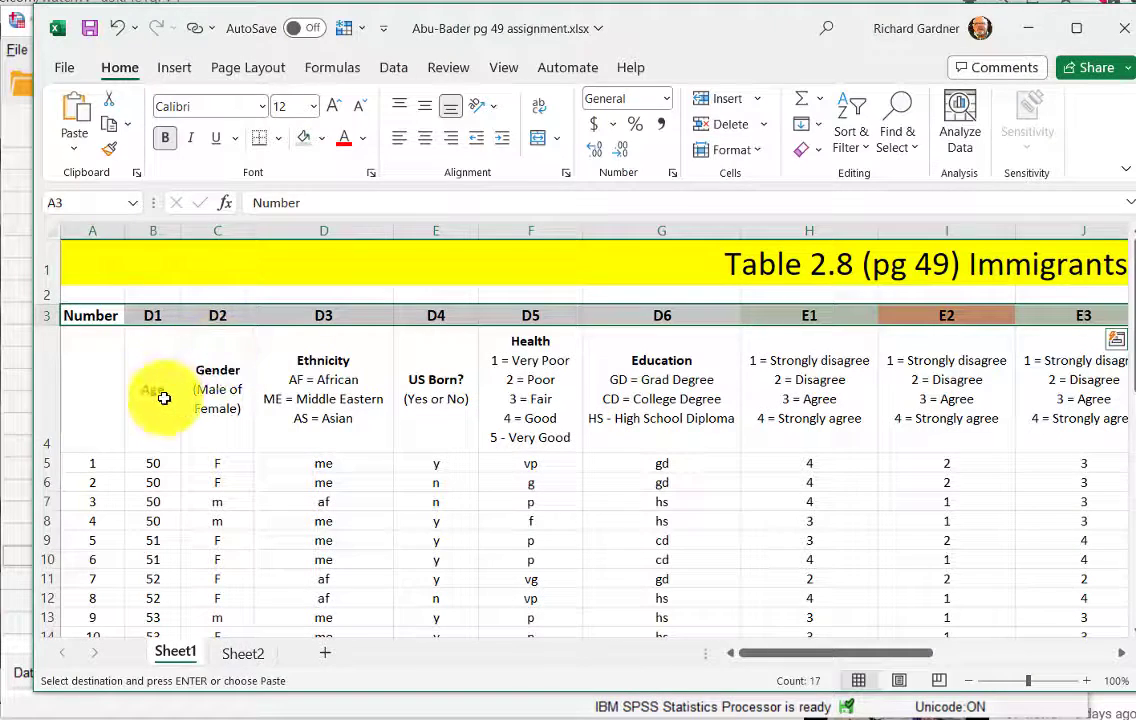
pyautogui.moveTo(164, 398); pyautogui.dragTo(1029, 400)
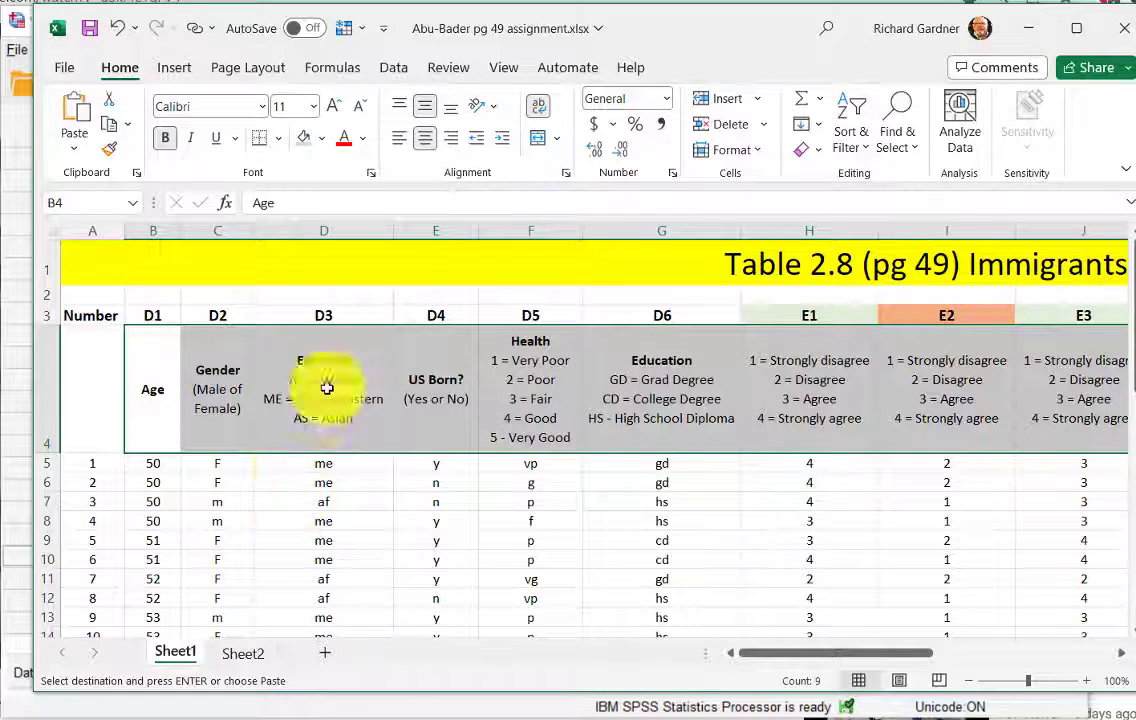
pyautogui.click(20, 172)
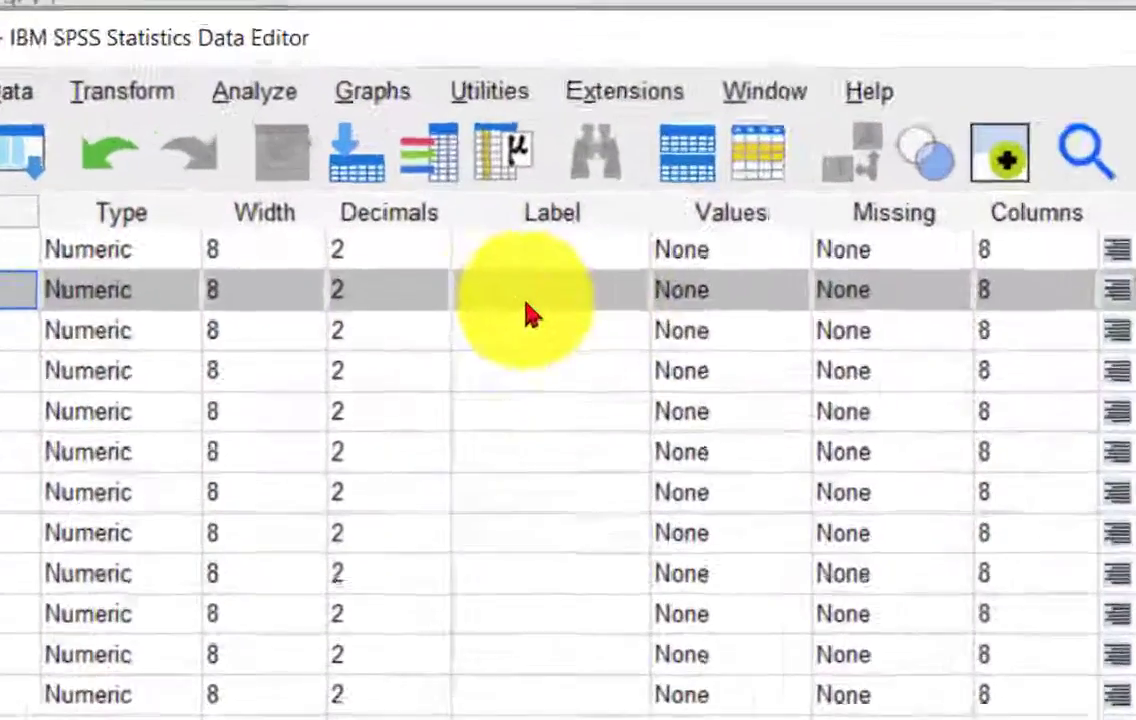
pyautogui.click(417, 157)
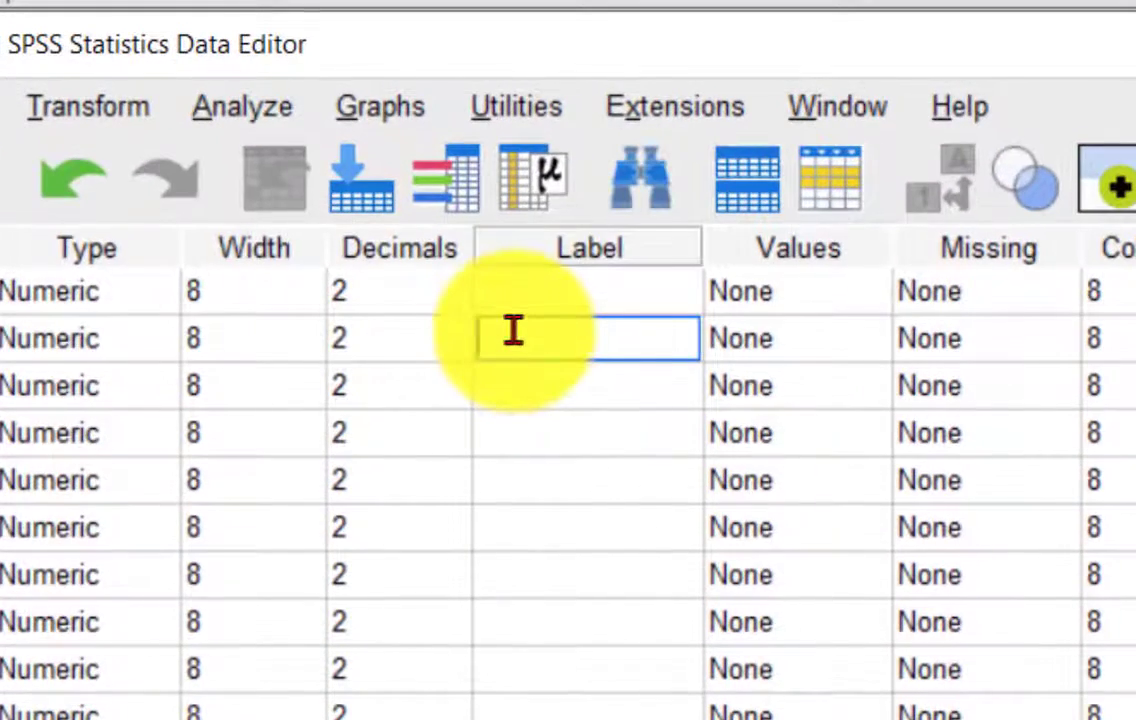
pyautogui.click(594, 284)
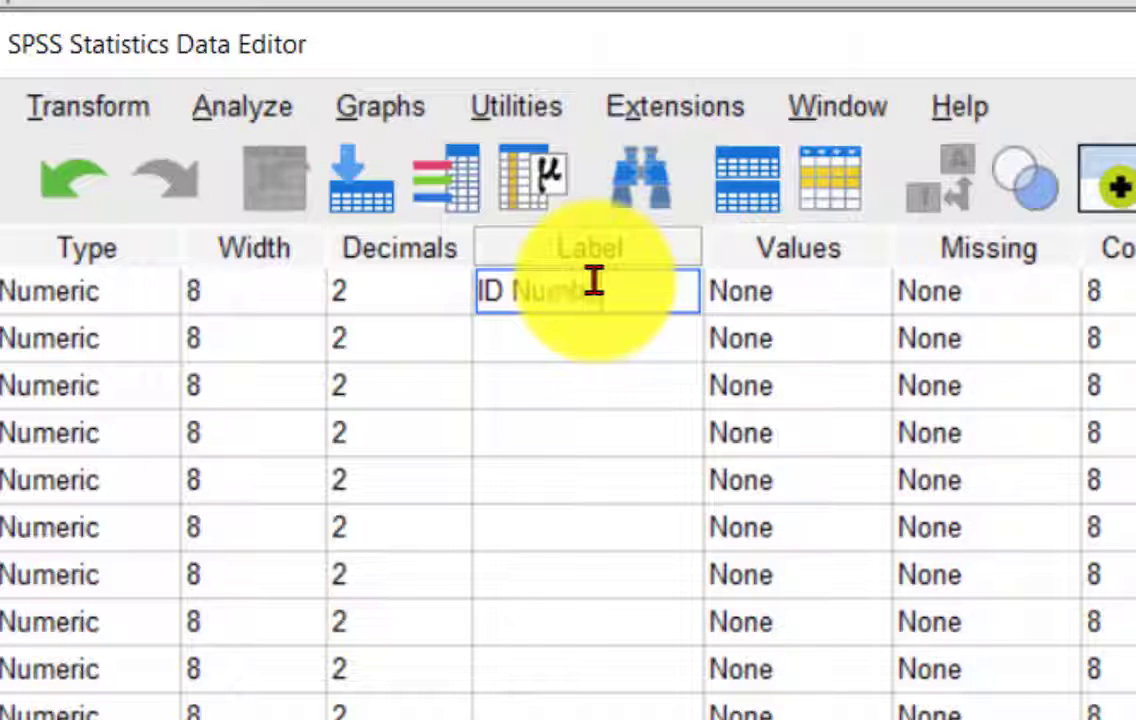
pyautogui.write('ID Number')
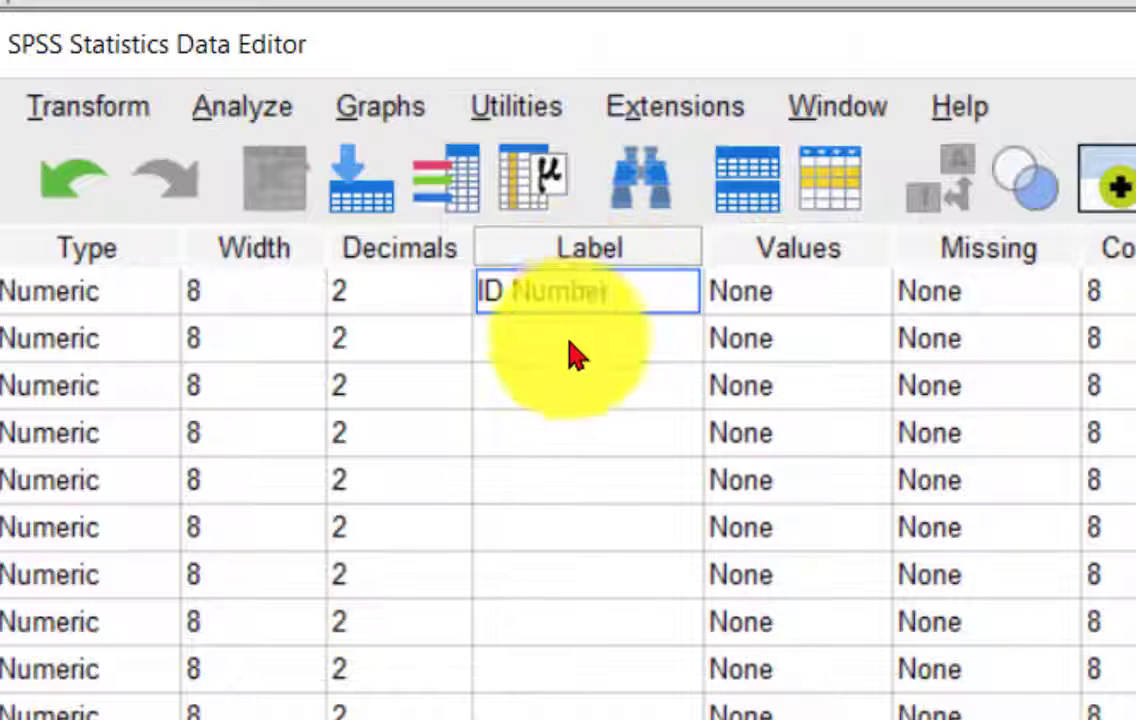
pyautogui.click(511, 333)
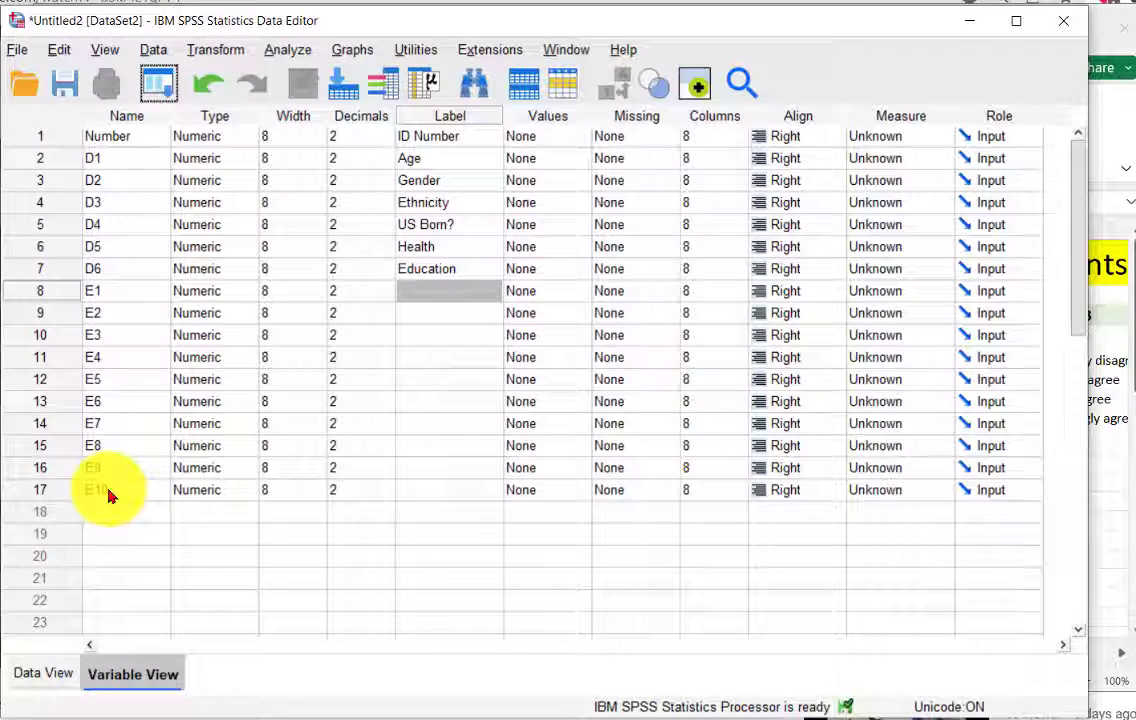
pyautogui.click(440, 124)
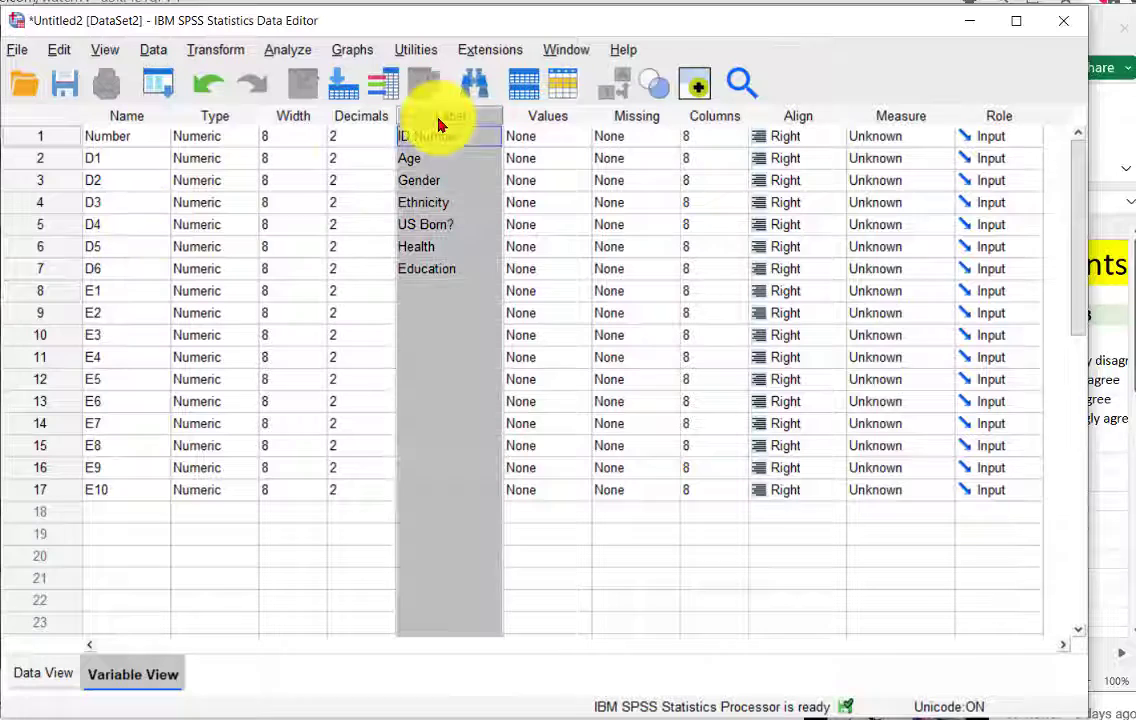
pyautogui.click(434, 403)
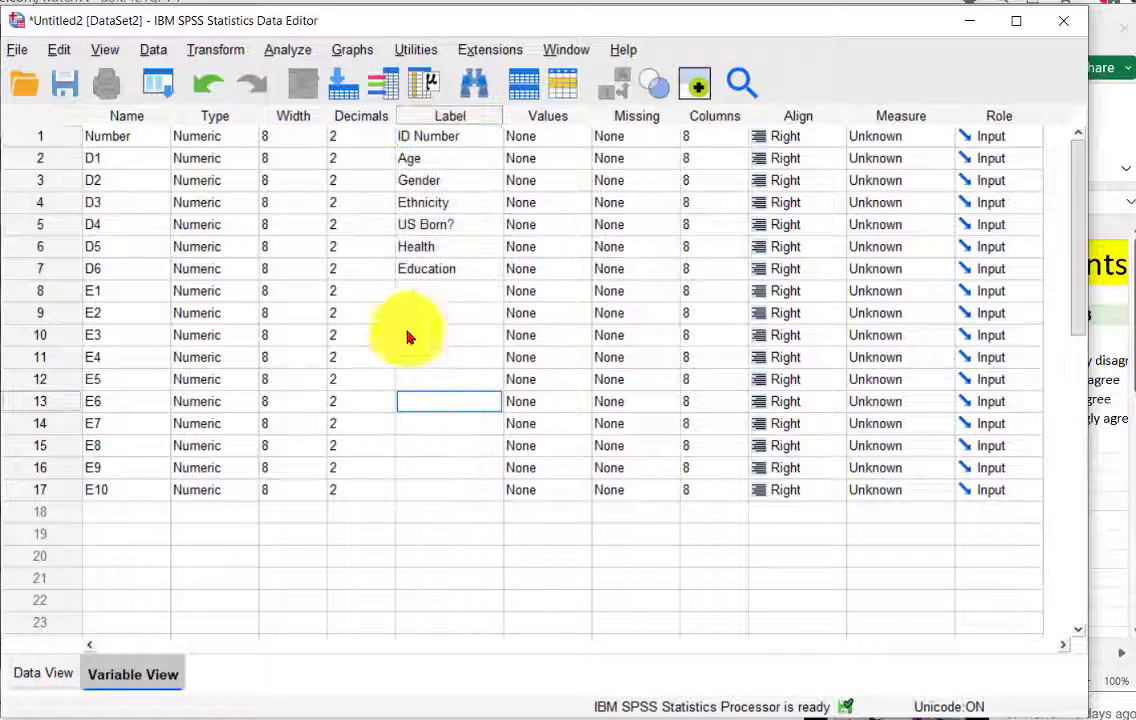
pyautogui.moveTo(40, 291); pyautogui.dragTo(36, 488)
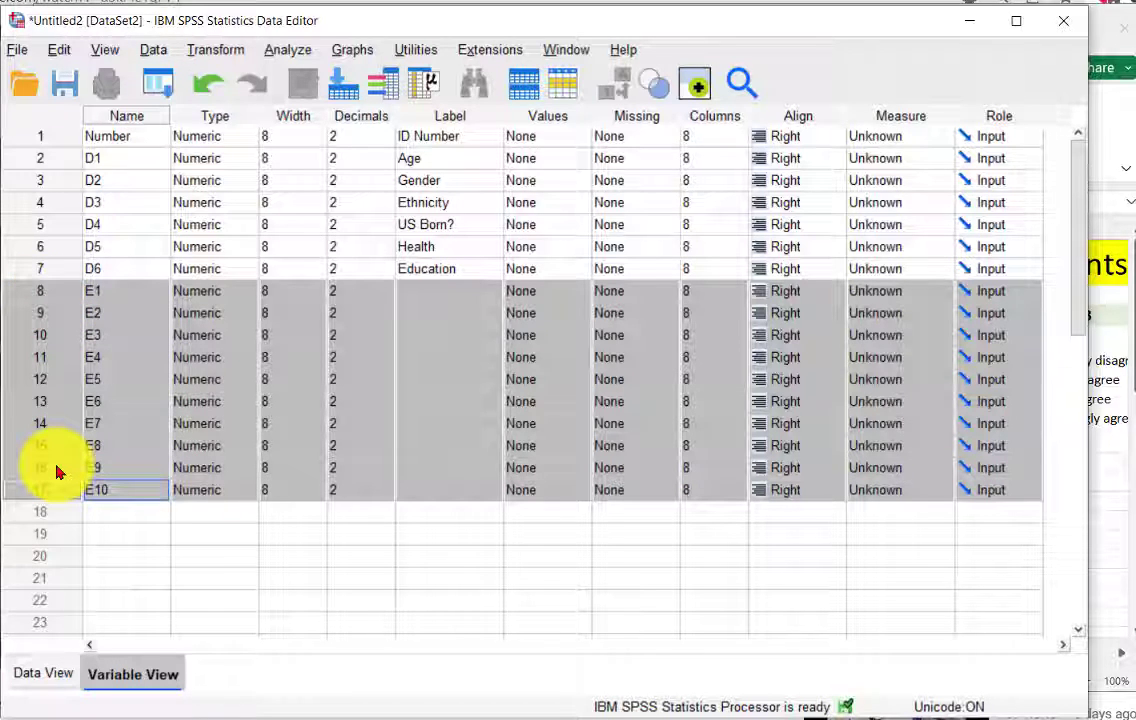
# Set the Measure of Number and Age to Scale, and Gender and Ethnicity to Nominal.
pyautogui.click(421, 320)
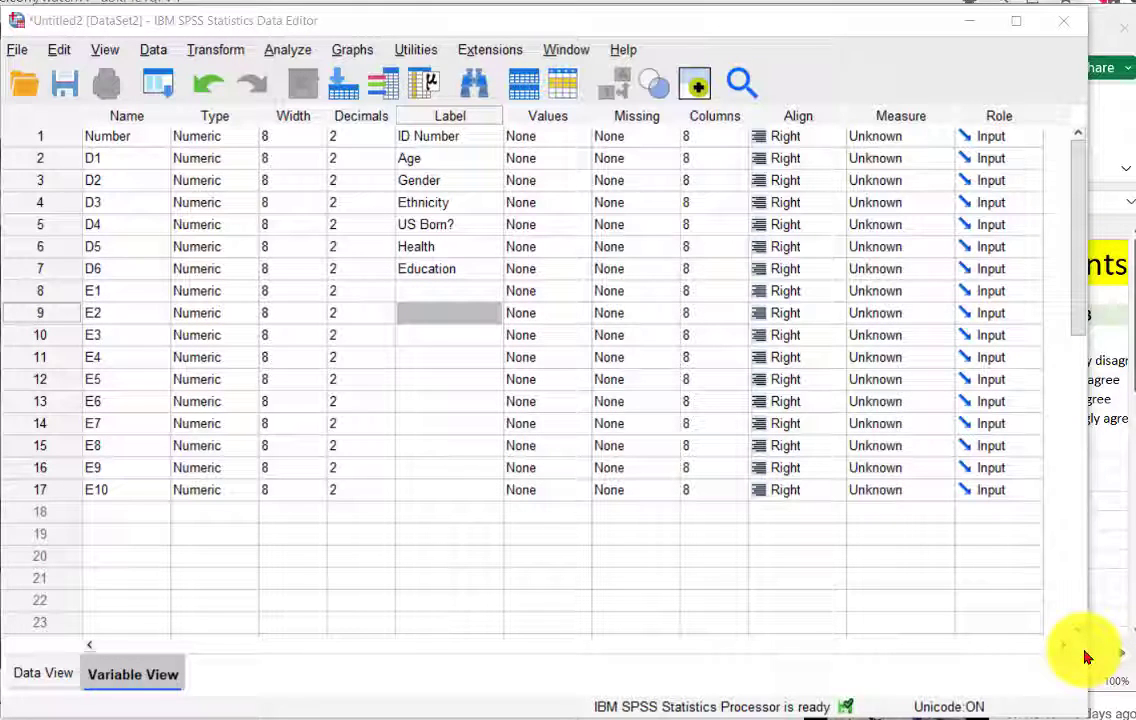
pyautogui.click(908, 117)
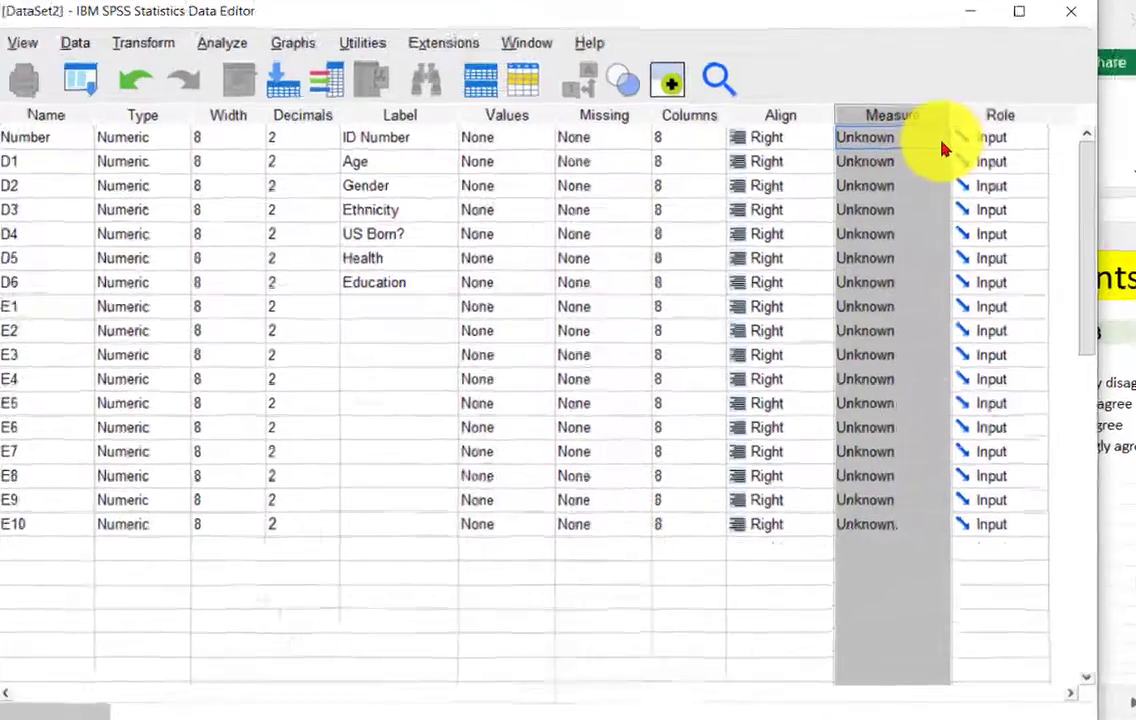
pyautogui.click(945, 141)
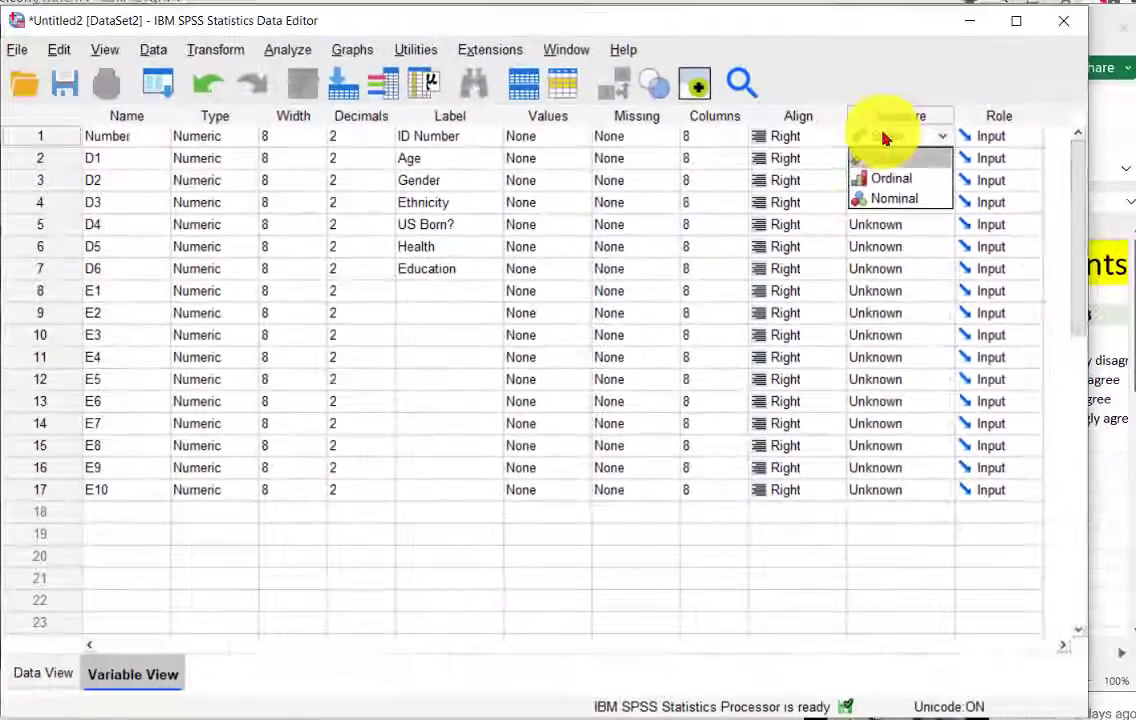
pyautogui.click(895, 138)
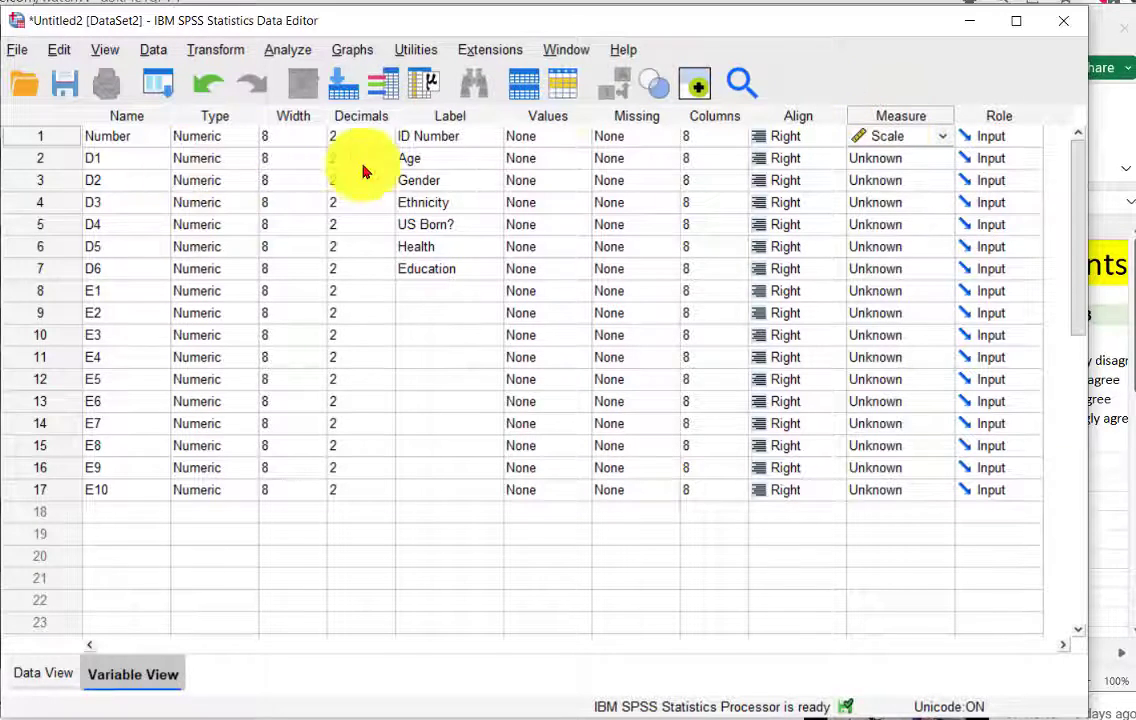
pyautogui.click(945, 163)
pyautogui.click(920, 182)
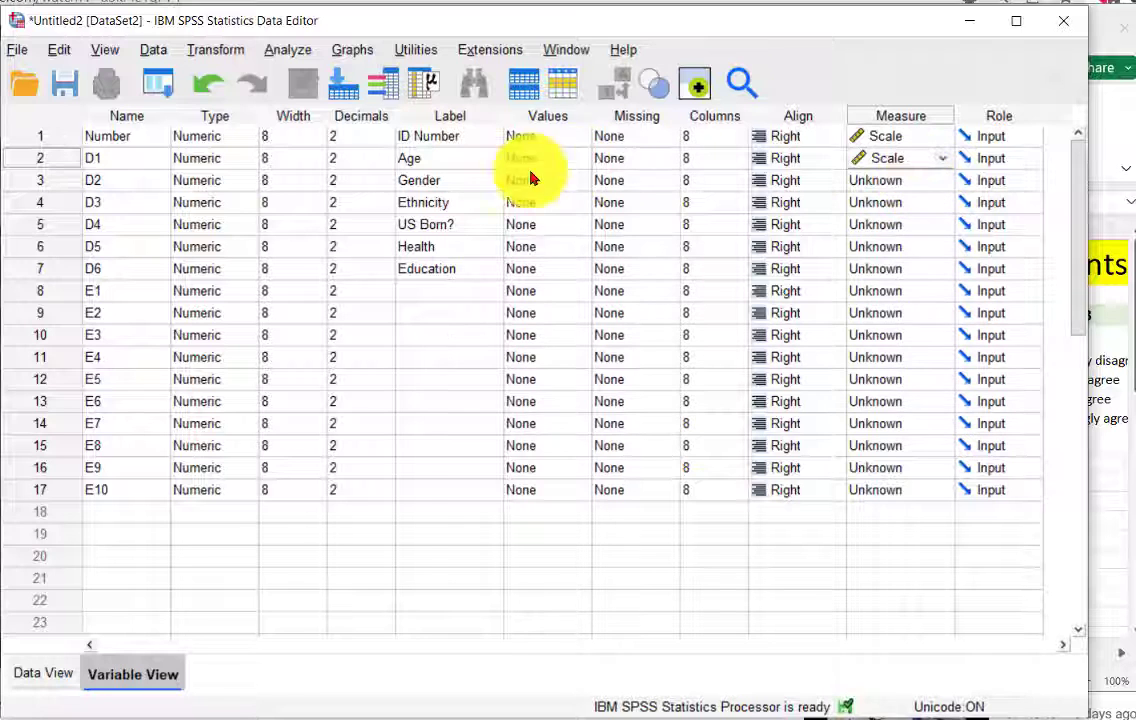
pyautogui.click(943, 184)
pyautogui.click(910, 240)
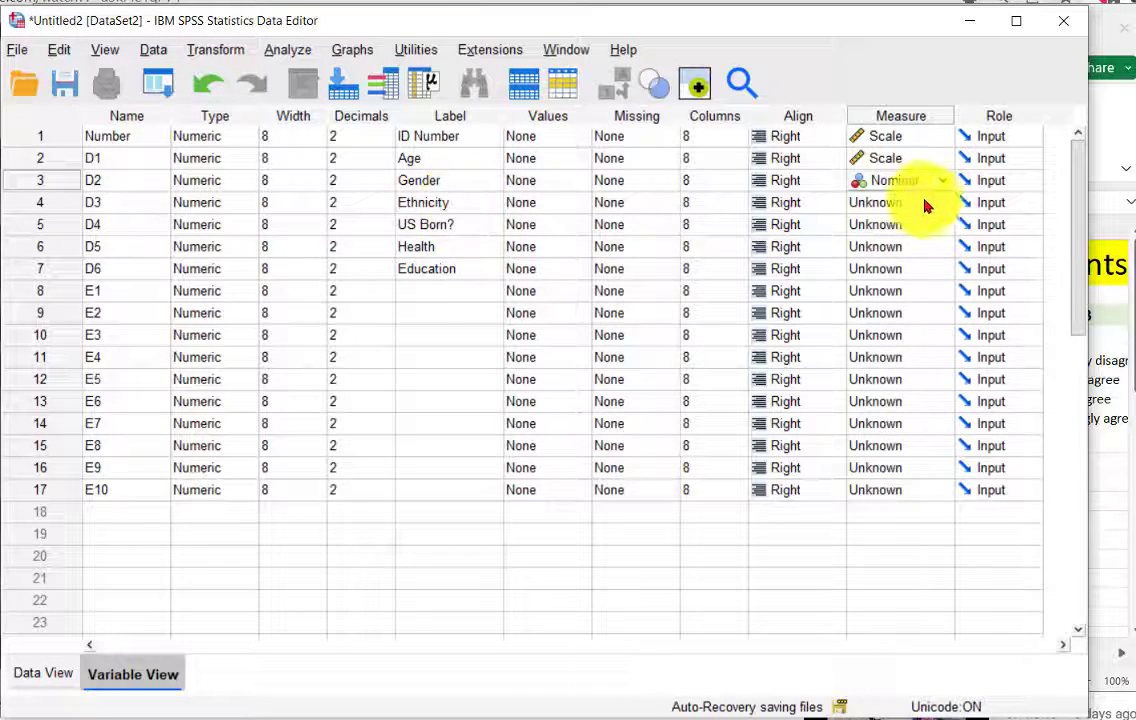
pyautogui.click(945, 210)
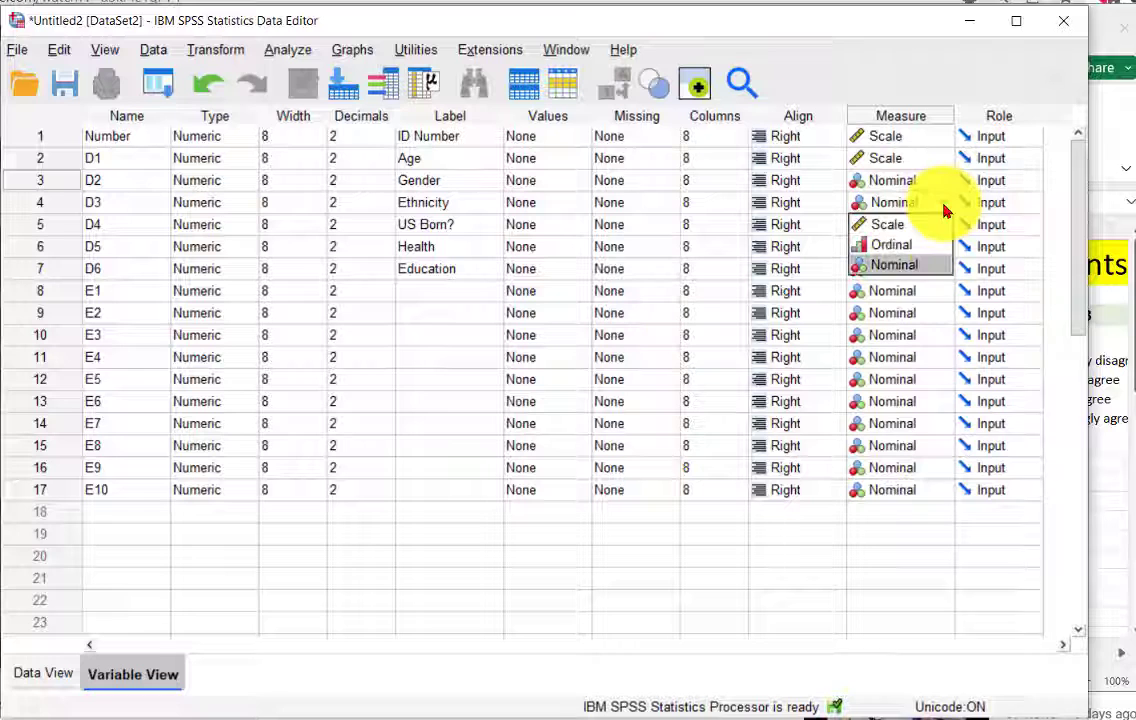
pyautogui.click(928, 264)
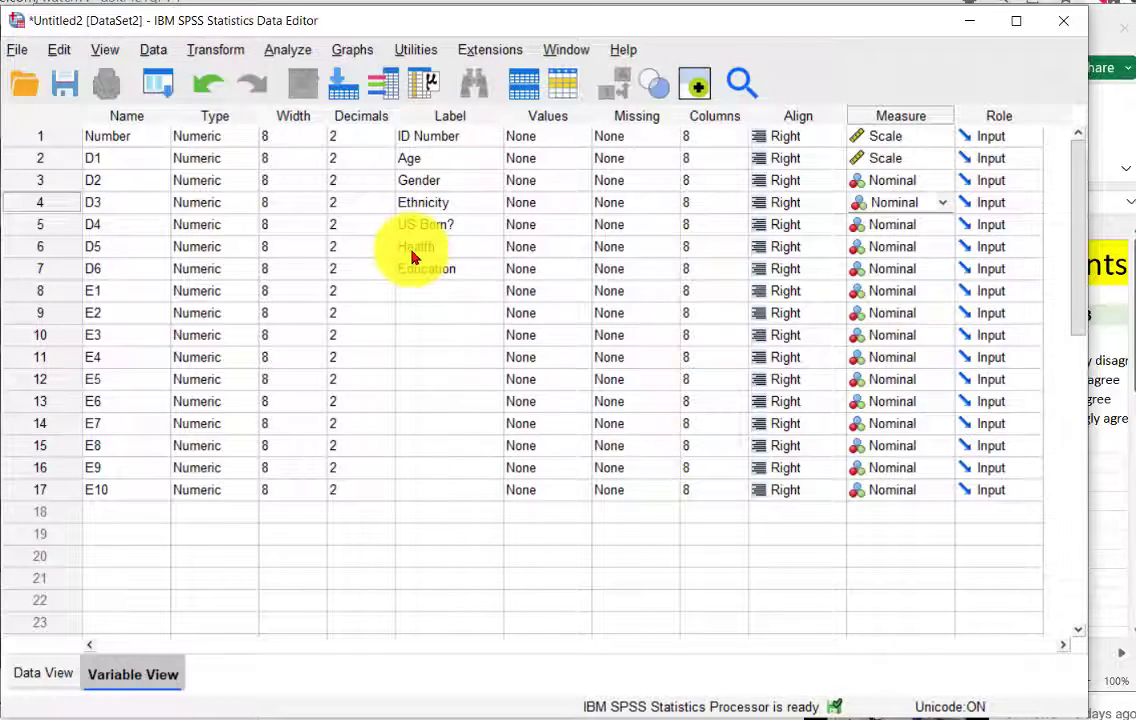
# After checking Excel's coding, set Health (D5) and Education (D6) to Ordinal.
pyautogui.click(1117, 118)
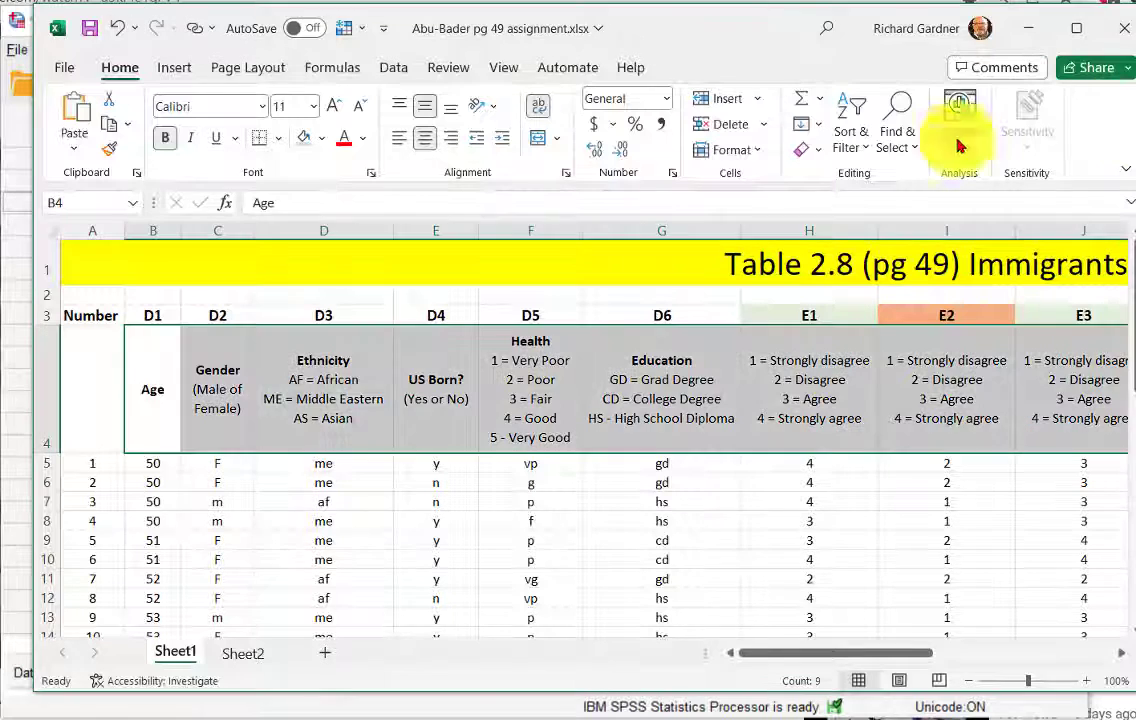
pyautogui.click(556, 403)
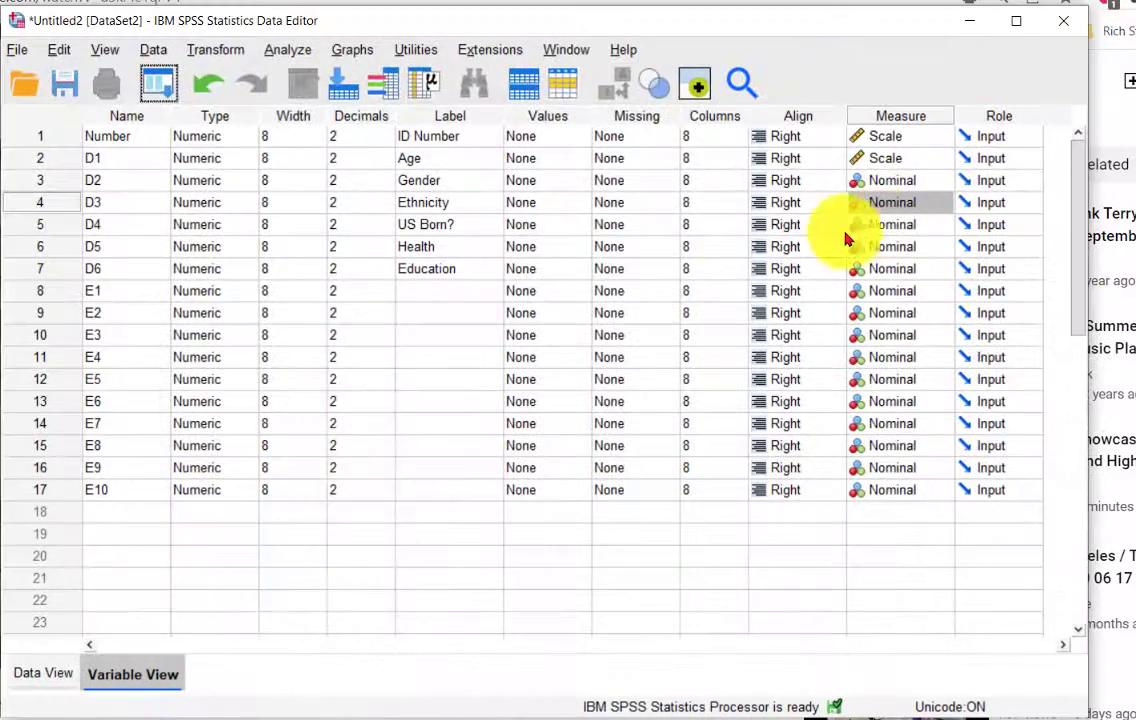
pyautogui.click(945, 247)
pyautogui.click(943, 287)
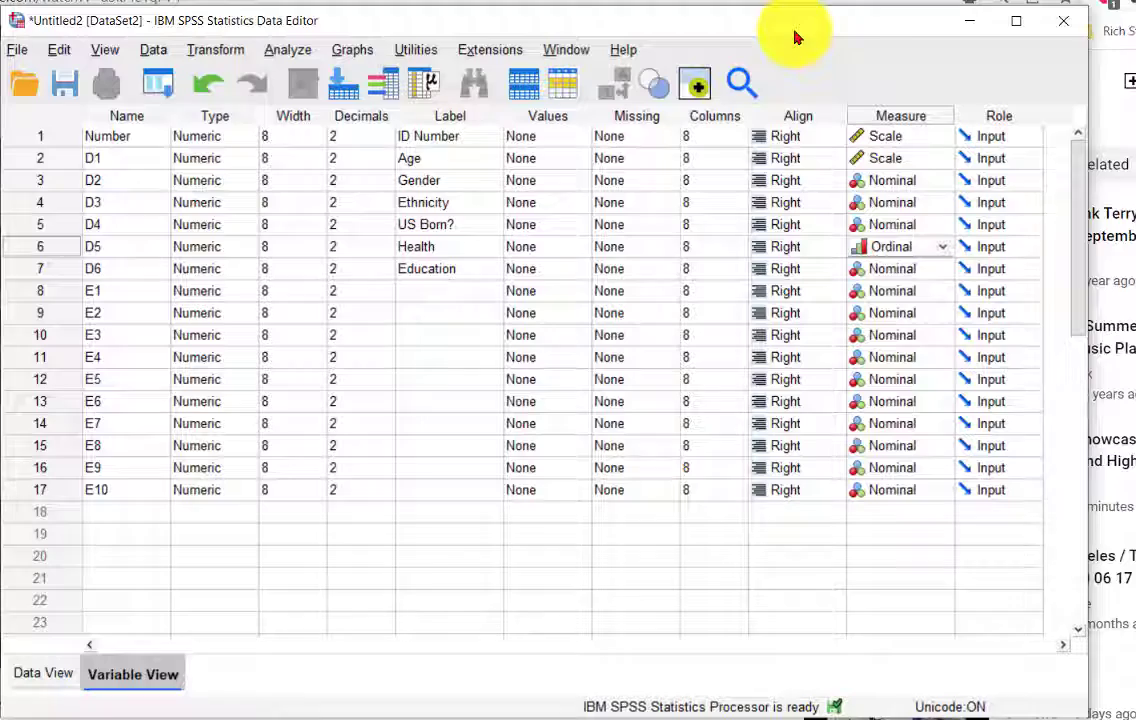
pyautogui.hotkey('alt', 'Tab')
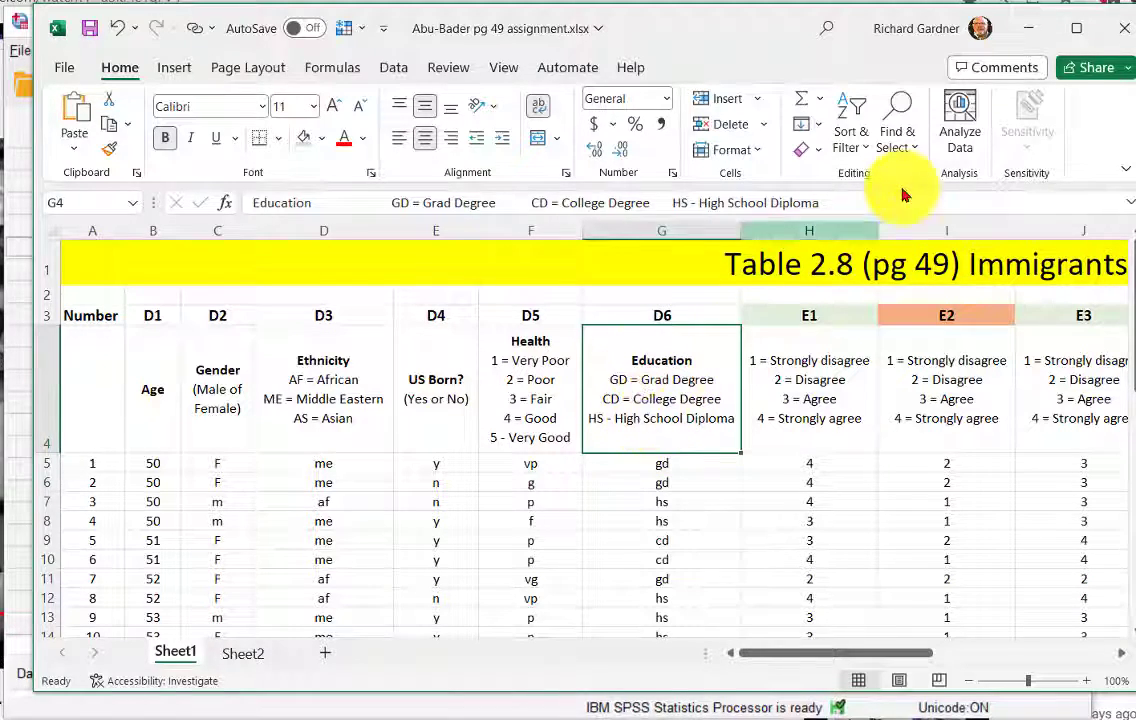
pyautogui.click(1031, 30)
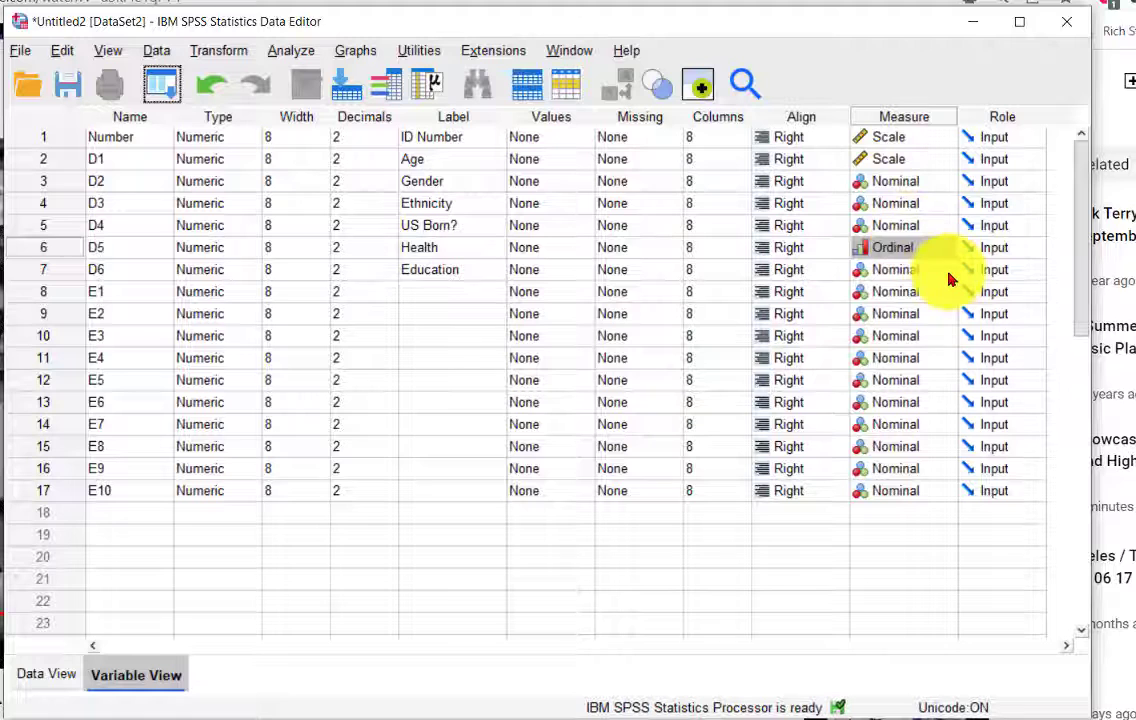
pyautogui.click(950, 279)
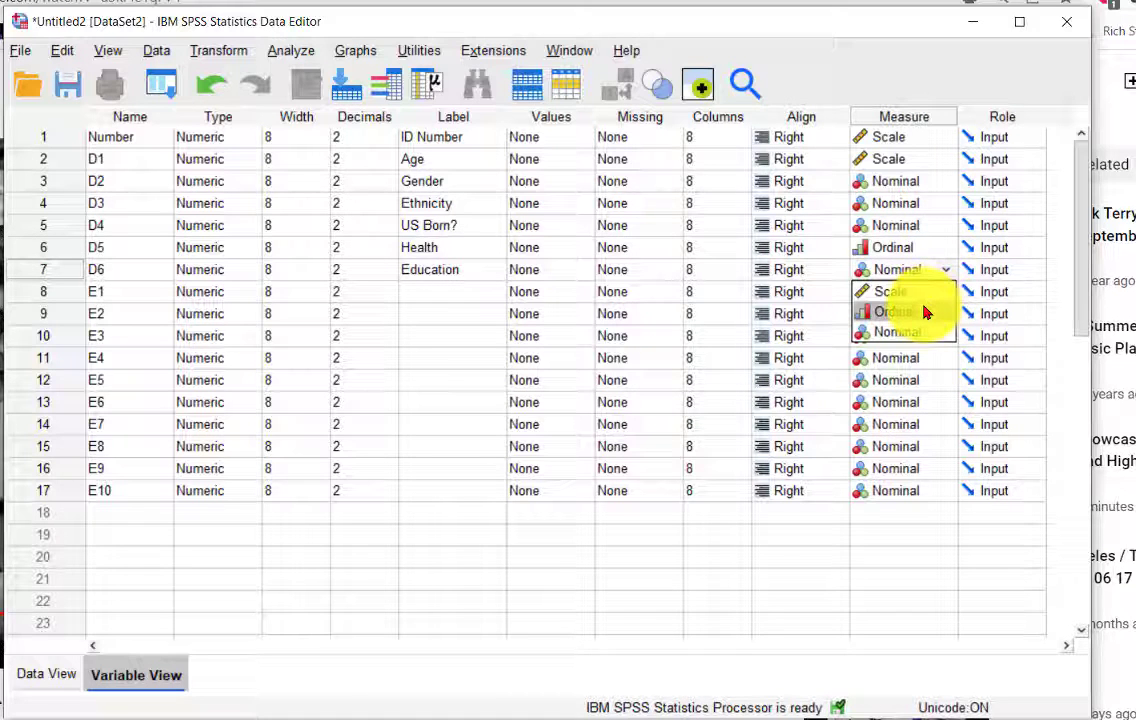
pyautogui.click(870, 311)
pyautogui.click(941, 276)
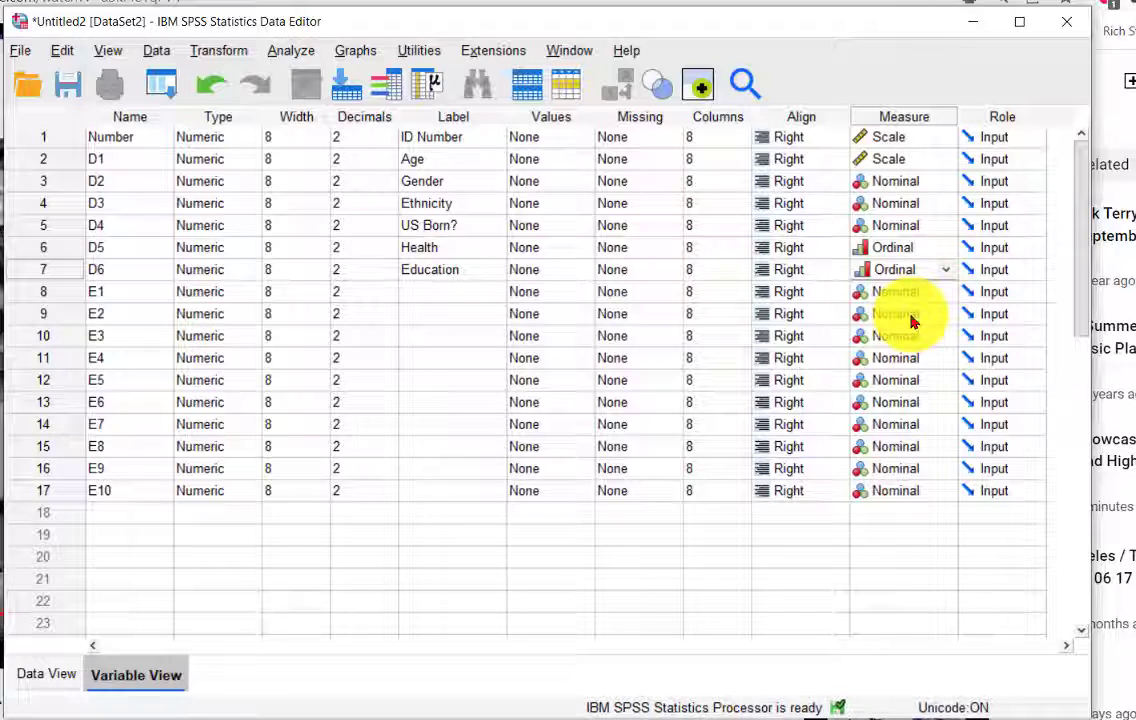
# After checking E1's agreement coding, copy the Ordinal measure cells and paste them onto E1 and E2.
pyautogui.click(66, 297)
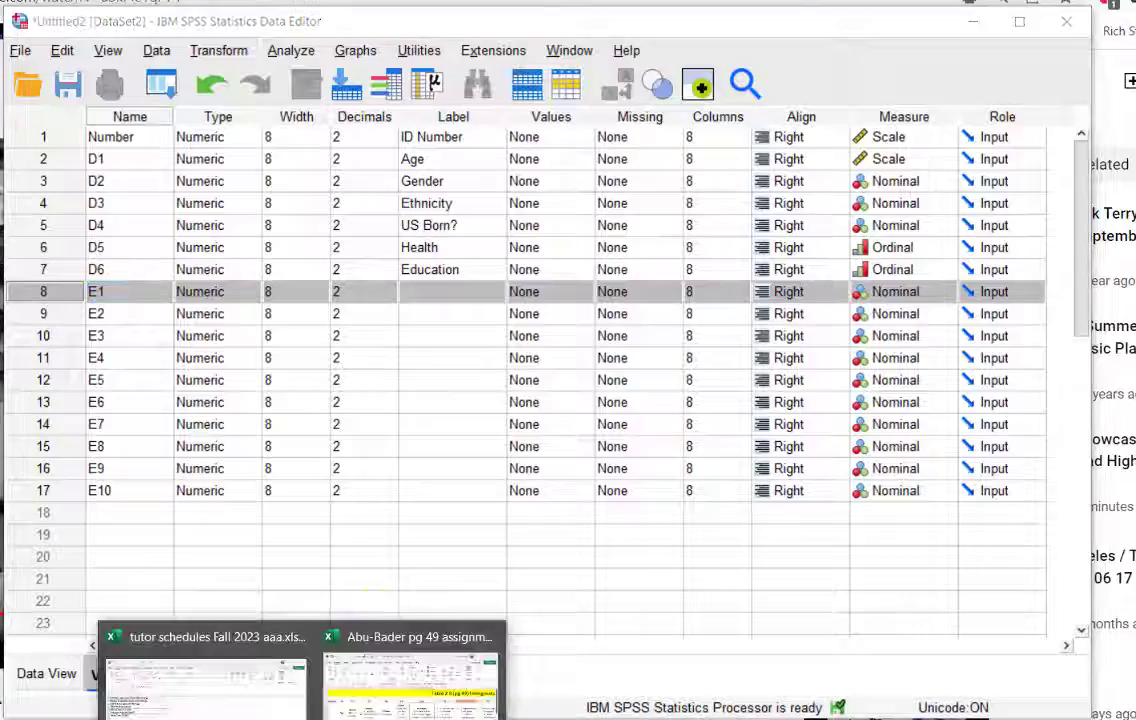
pyautogui.click(420, 700)
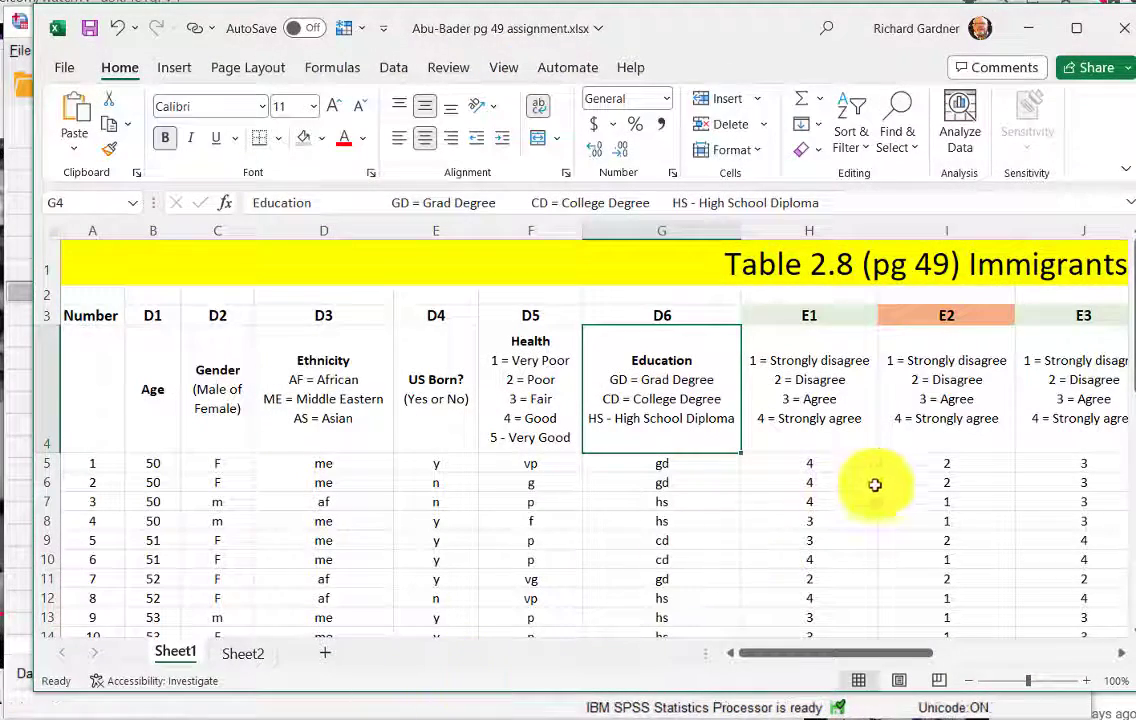
pyautogui.click(806, 375)
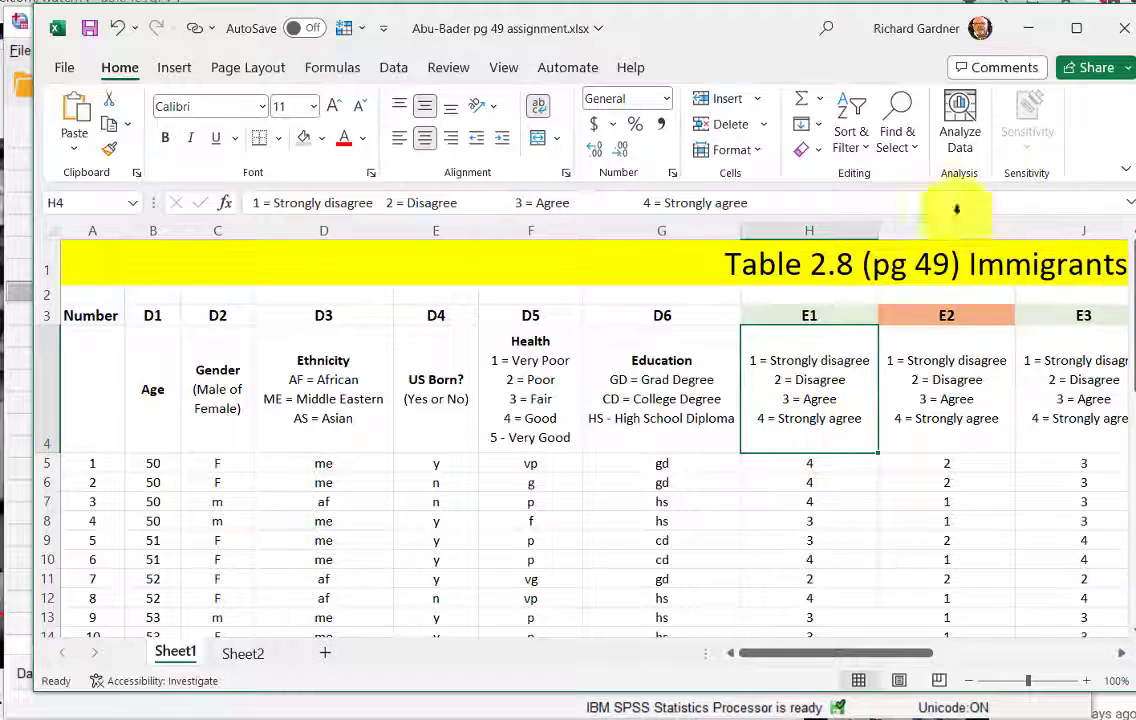
pyautogui.click(1030, 35)
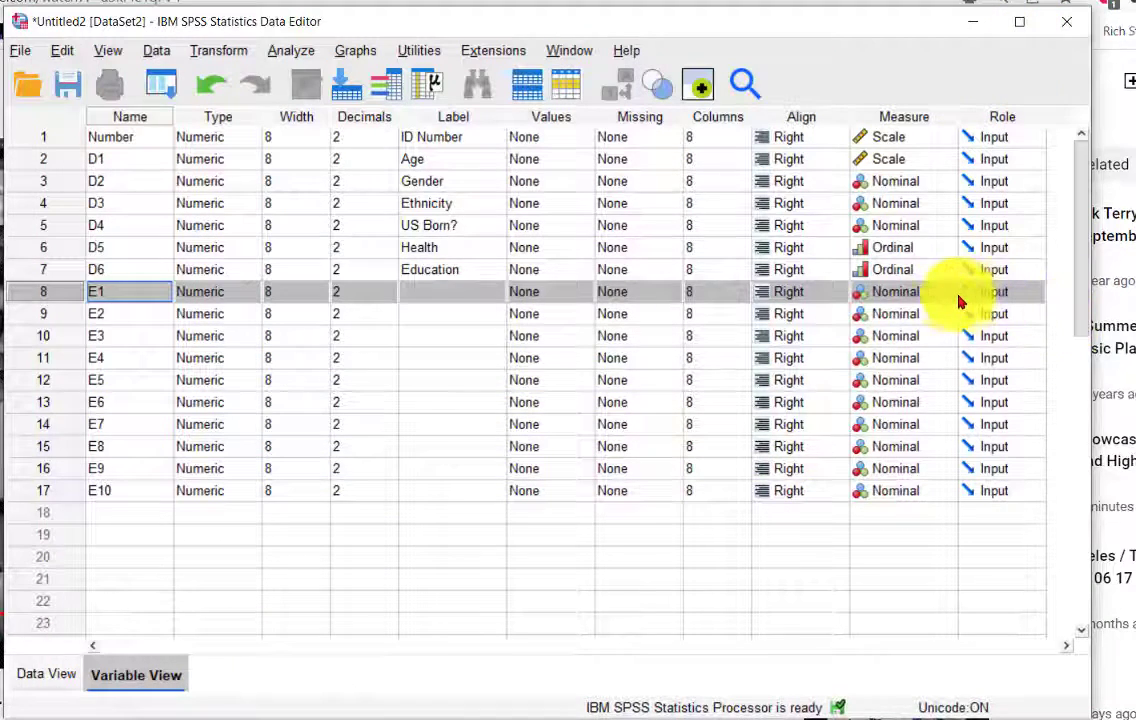
pyautogui.moveTo(935, 250); pyautogui.dragTo(925, 268)
pyautogui.rightClick(921, 253)
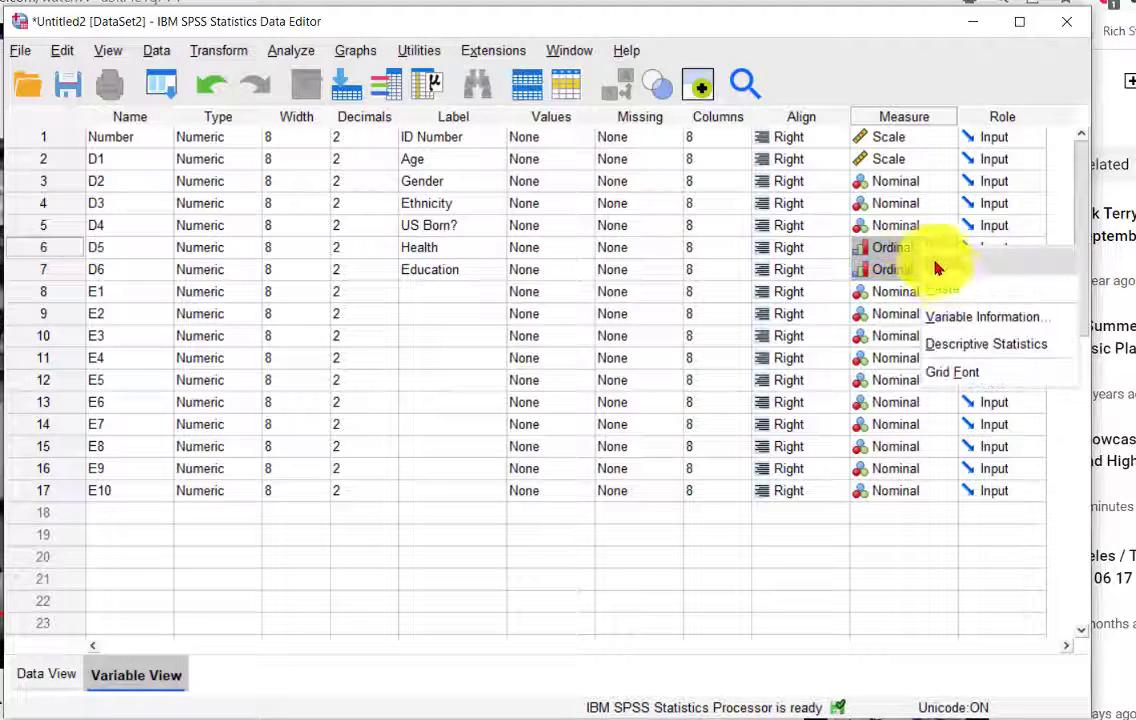
pyautogui.click(945, 264)
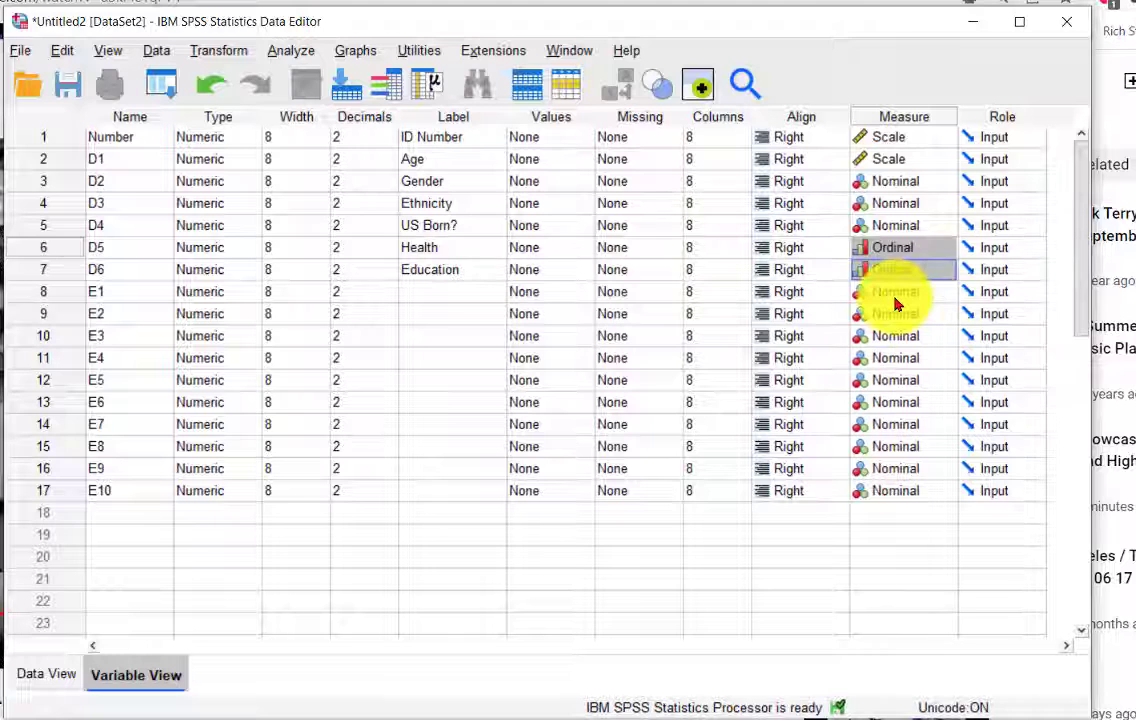
pyautogui.click(895, 297)
pyautogui.click(895, 304)
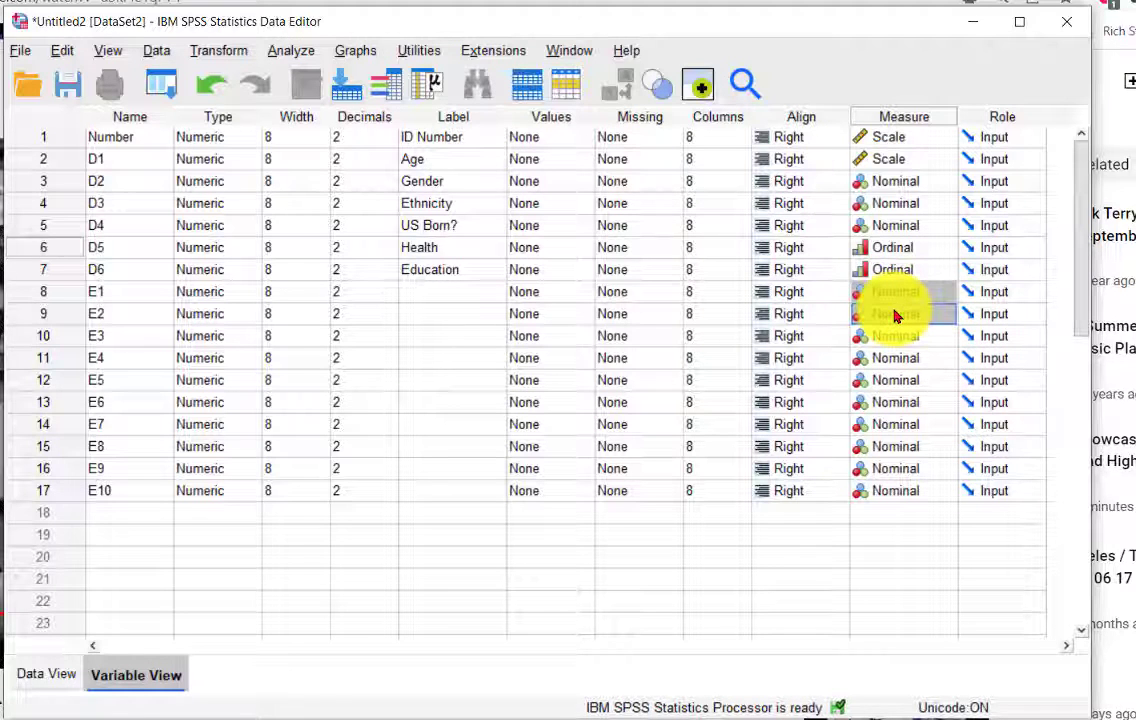
pyautogui.rightClick(895, 315)
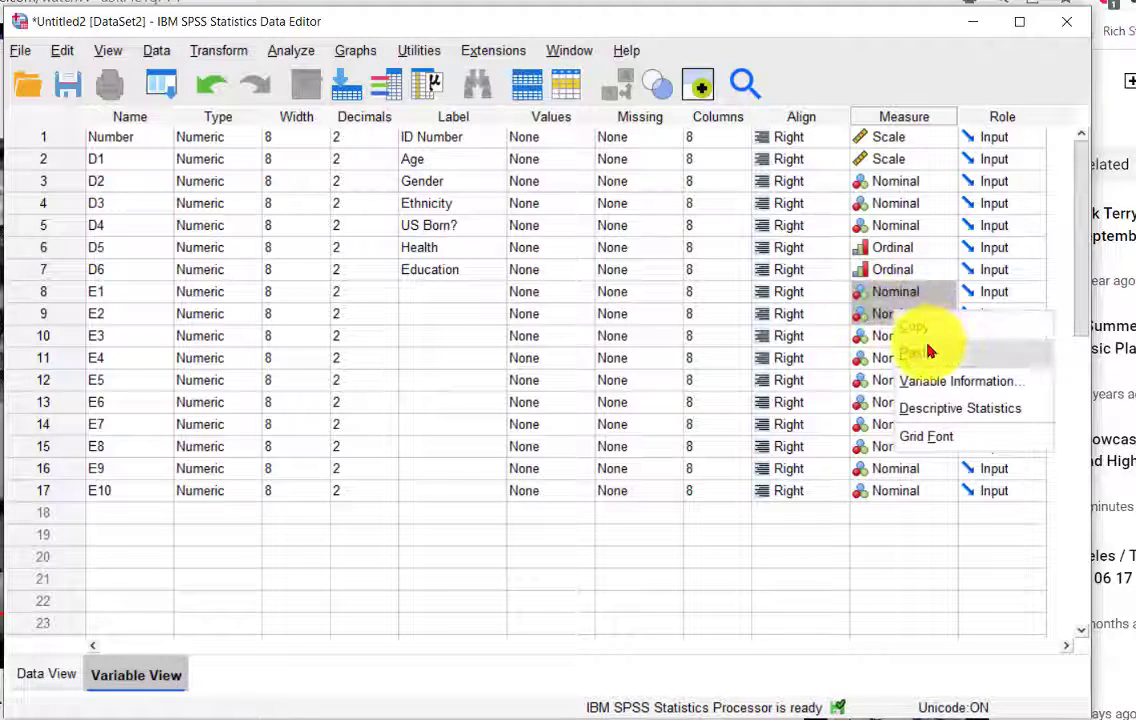
pyautogui.click(930, 351)
# Paste the Ordinal measure onto E3–E6 and E7–E10.
pyautogui.click(912, 252)
pyautogui.hotkey('shift', 'Down')
pyautogui.hotkey('shift', 'Down')
pyautogui.hotkey('shift', 'Down')
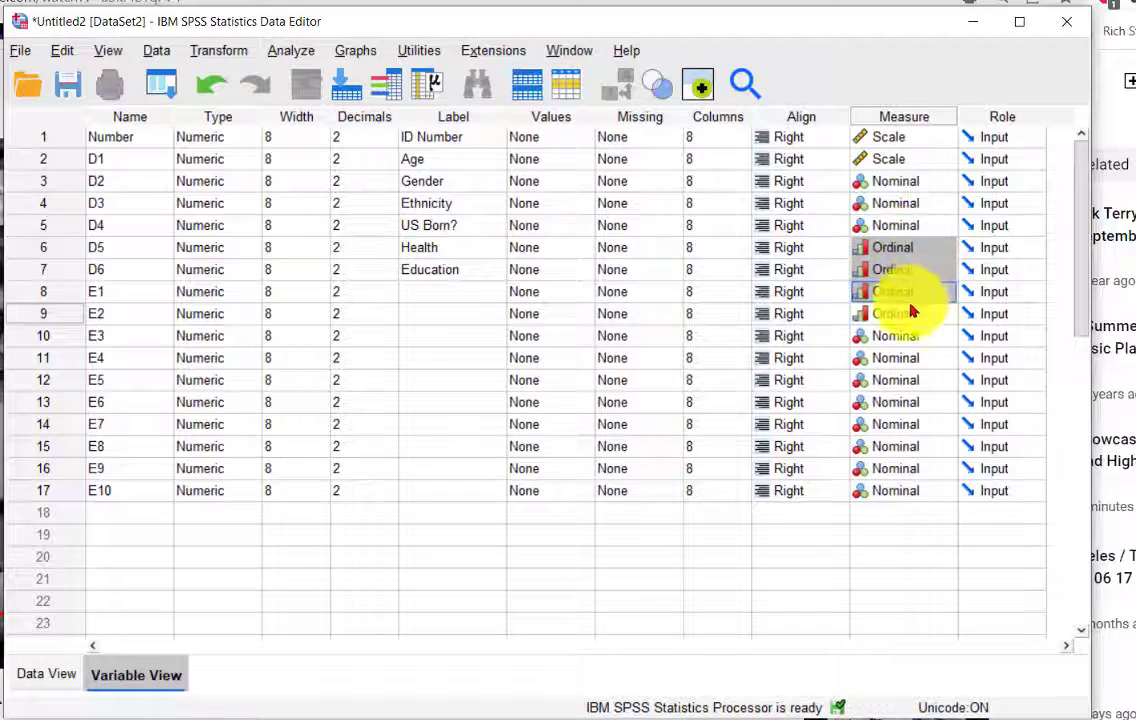
pyautogui.rightClick(905, 253)
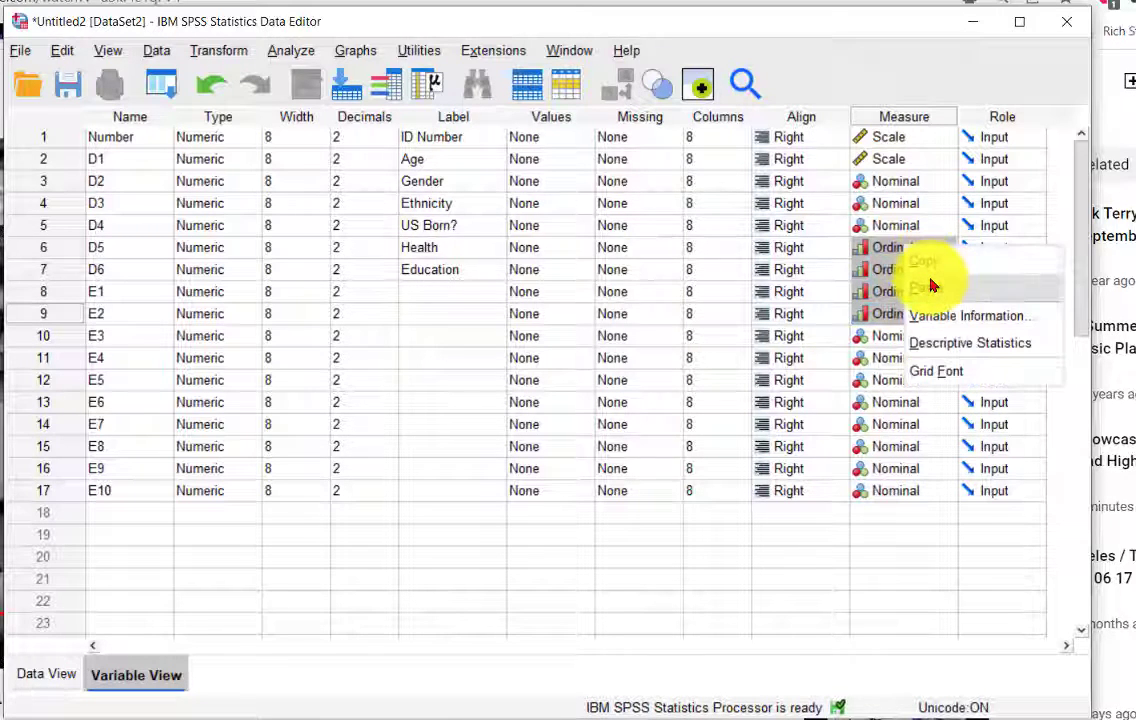
pyautogui.click(913, 335)
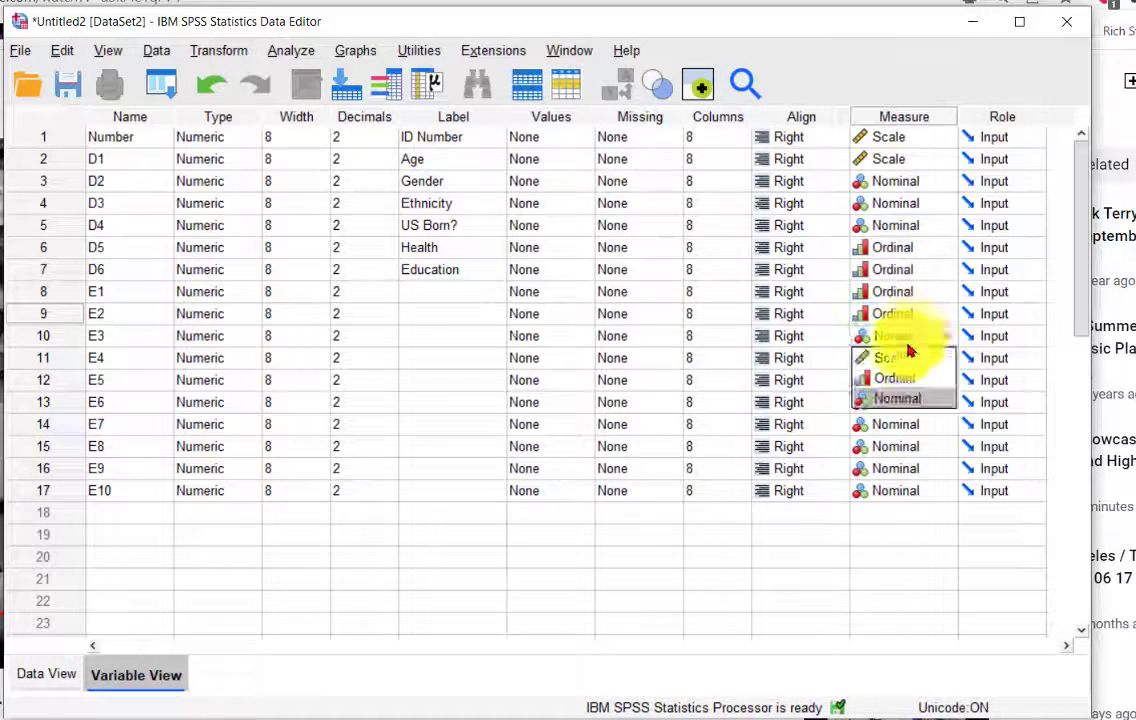
pyautogui.moveTo(913, 335); pyautogui.dragTo(905, 397)
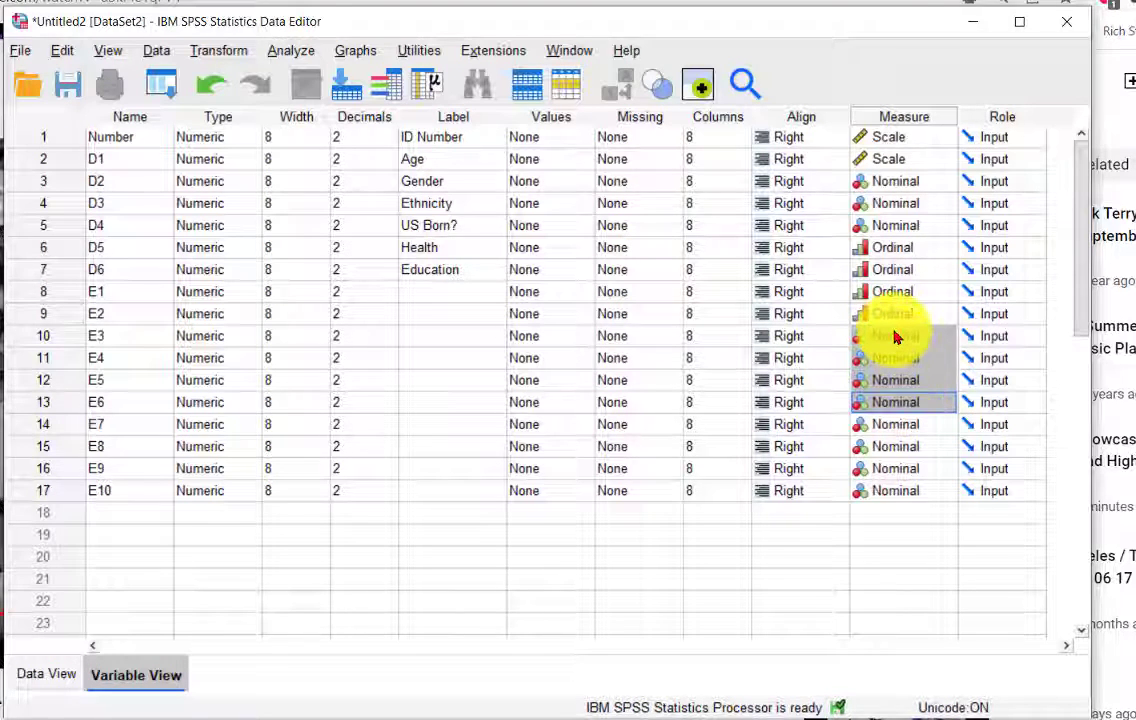
pyautogui.rightClick(895, 337)
pyautogui.click(925, 370)
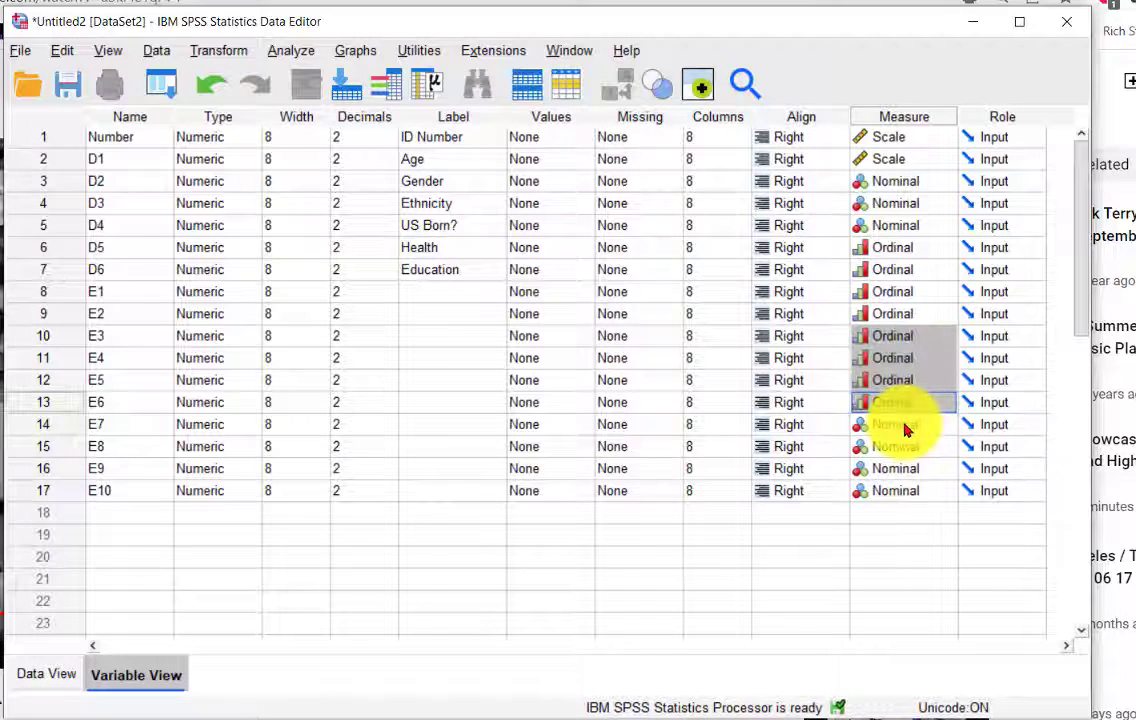
pyautogui.moveTo(903, 428); pyautogui.dragTo(905, 490)
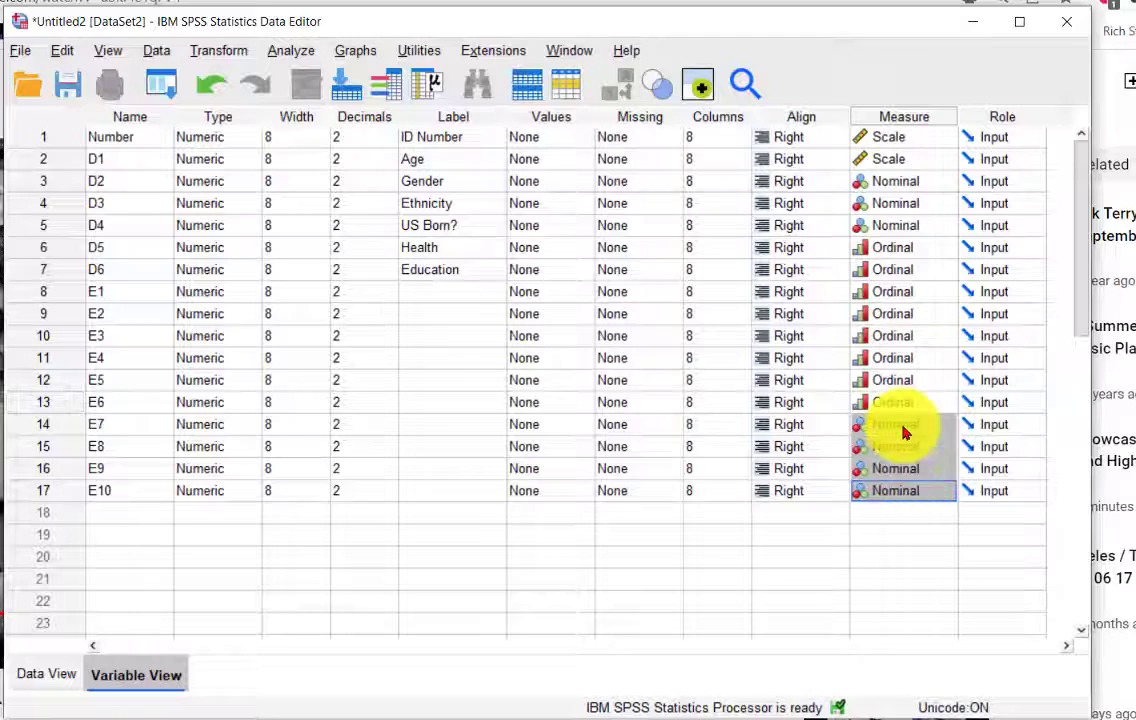
pyautogui.rightClick(903, 432)
pyautogui.click(940, 465)
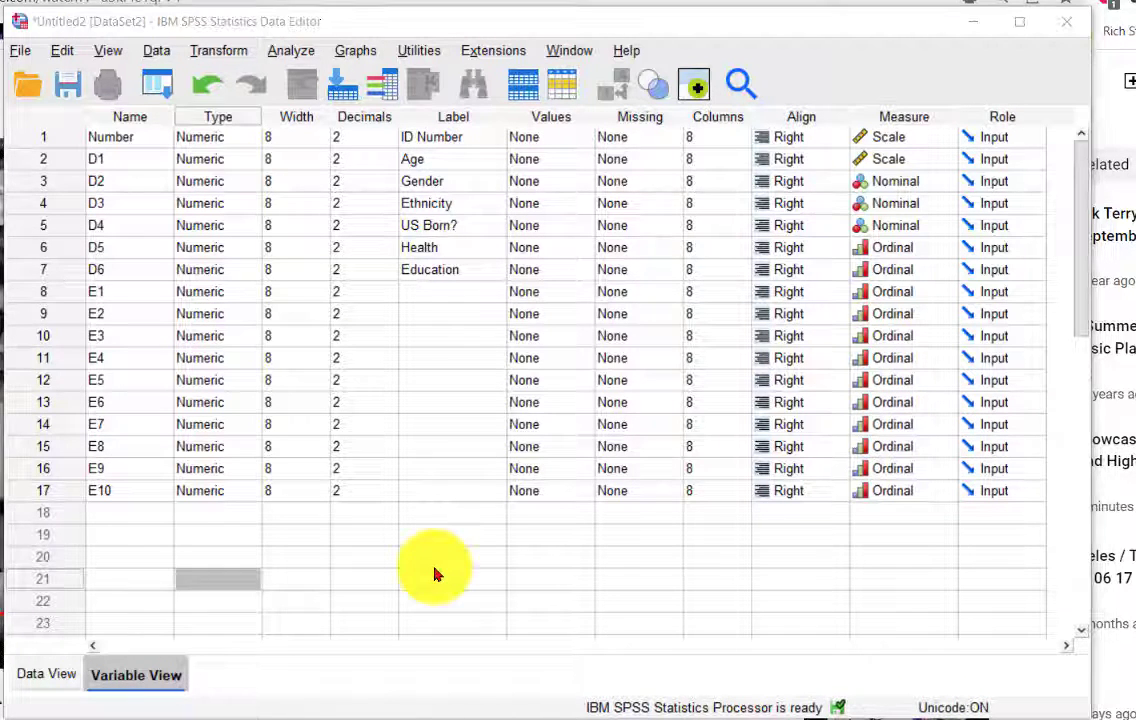
pyautogui.click(436, 560)
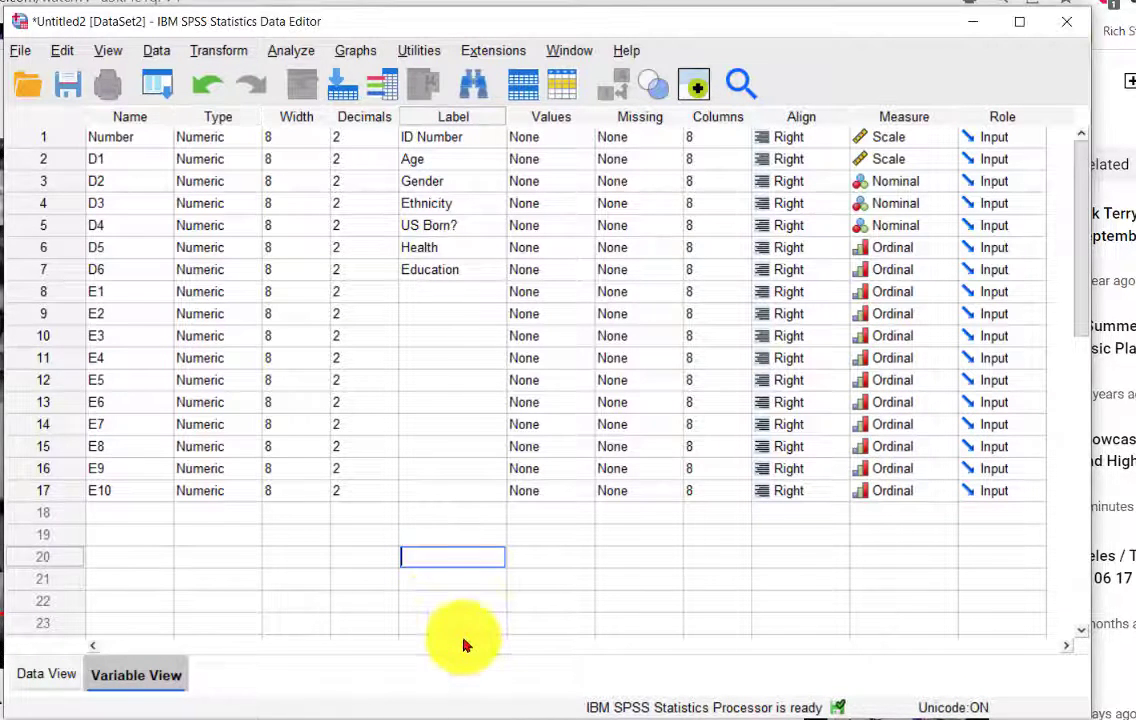
pyautogui.moveTo(300, 715)
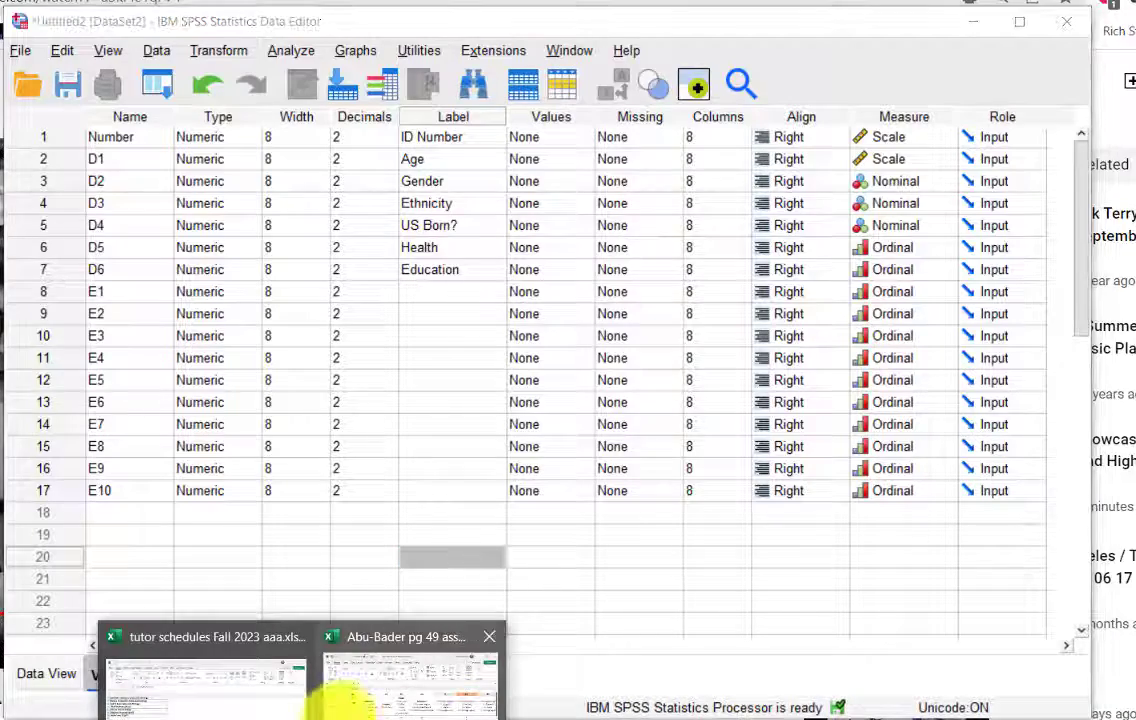
pyautogui.click(352, 703)
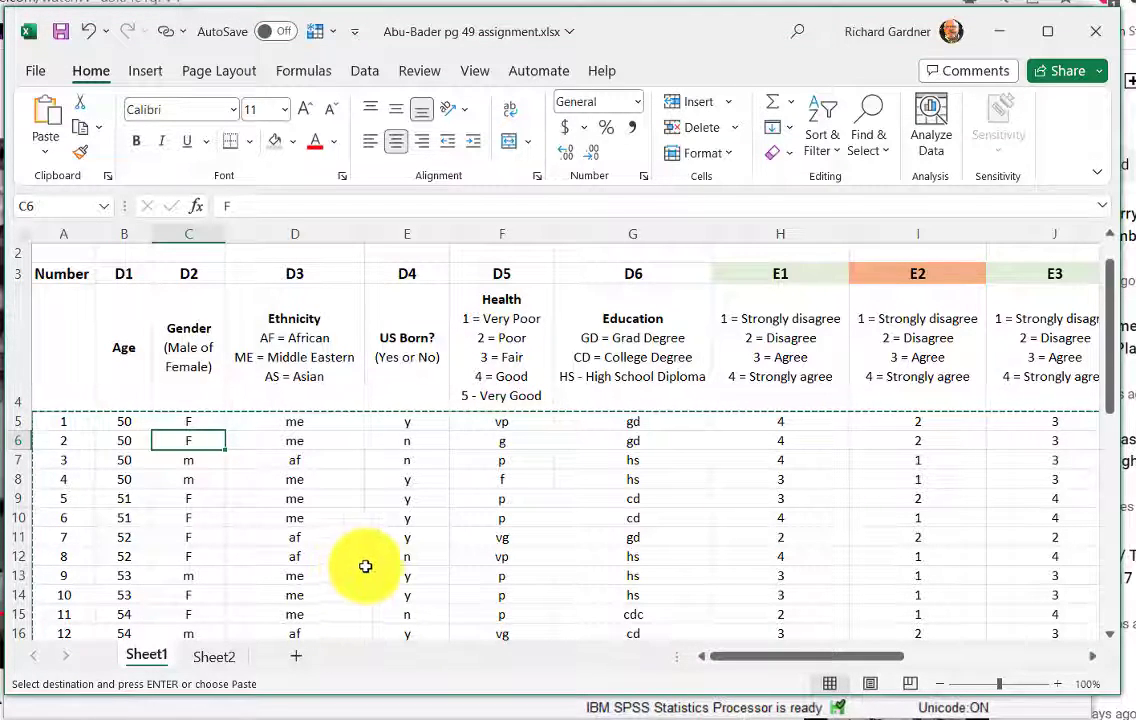
pyautogui.click(187, 491)
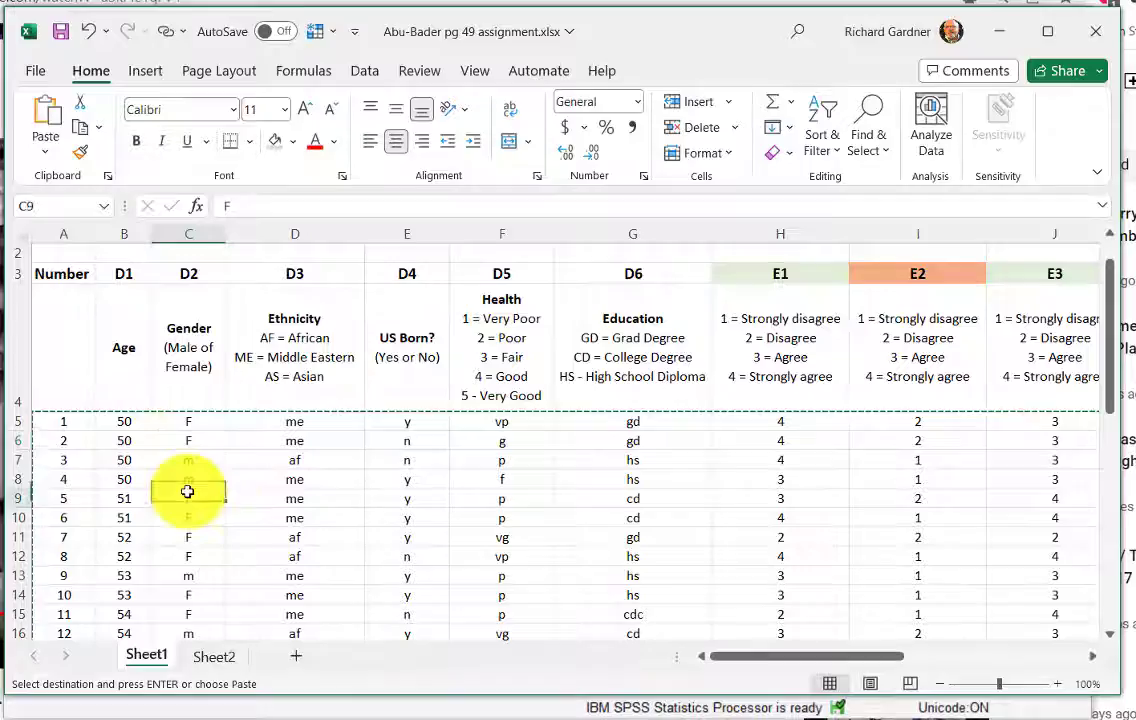
pyautogui.moveTo(183, 421); pyautogui.dragTo(186, 575)
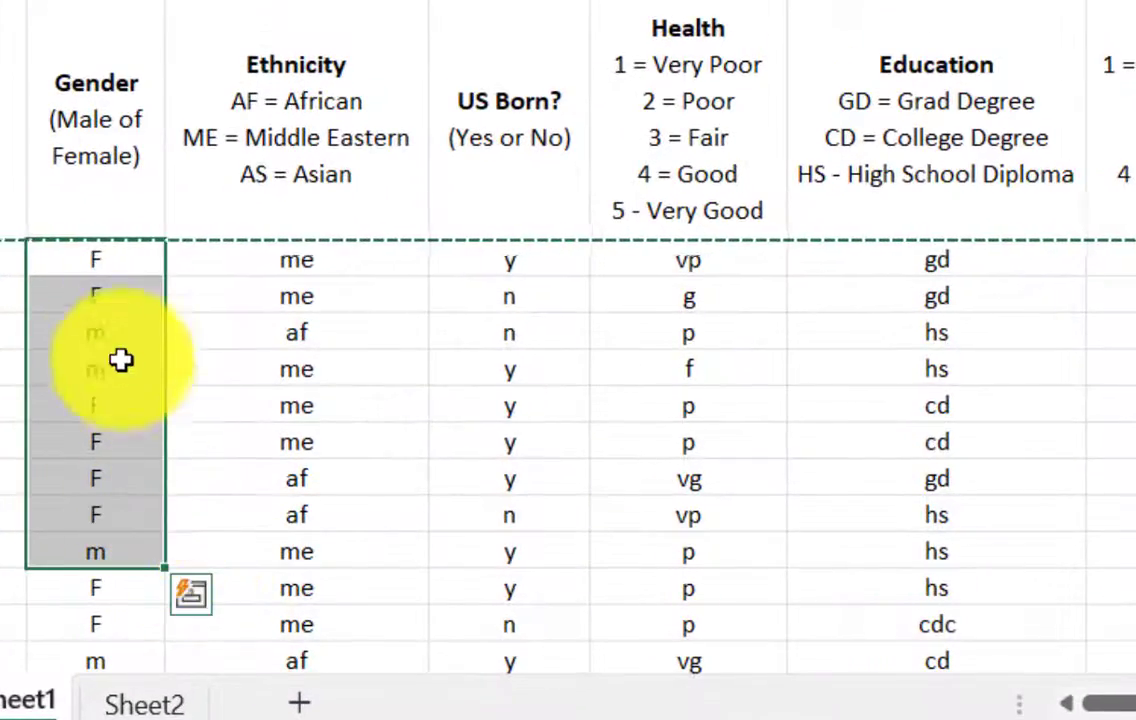
pyautogui.click(309, 340)
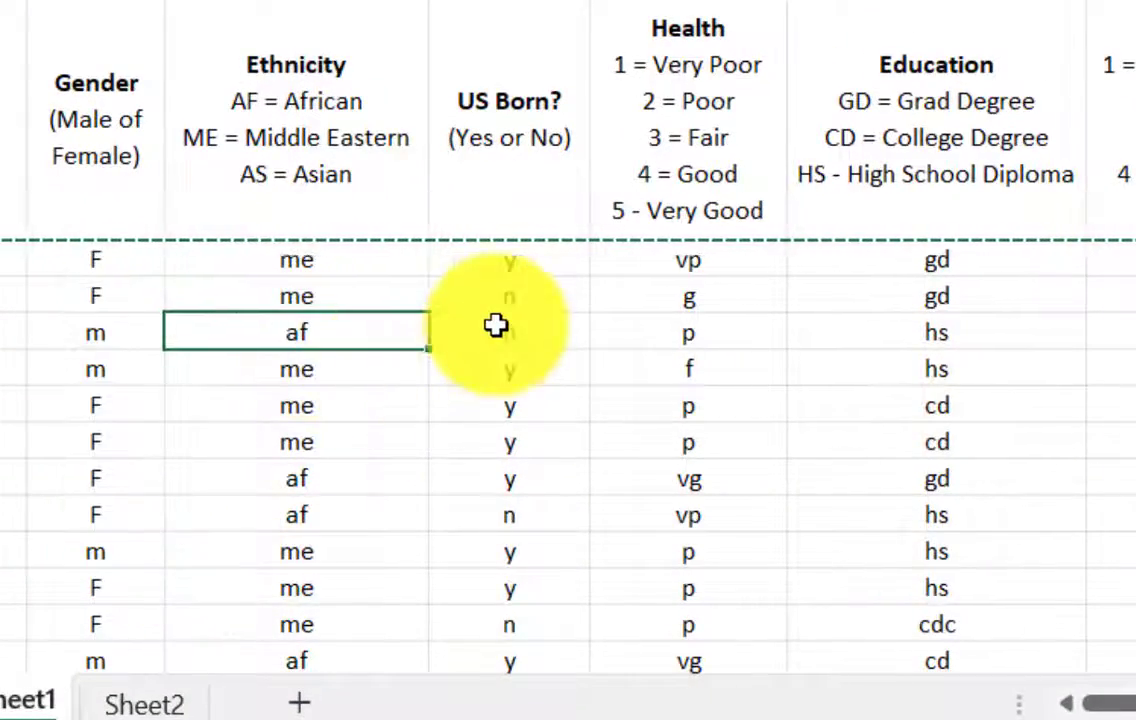
pyautogui.click(500, 330)
pyautogui.click(714, 306)
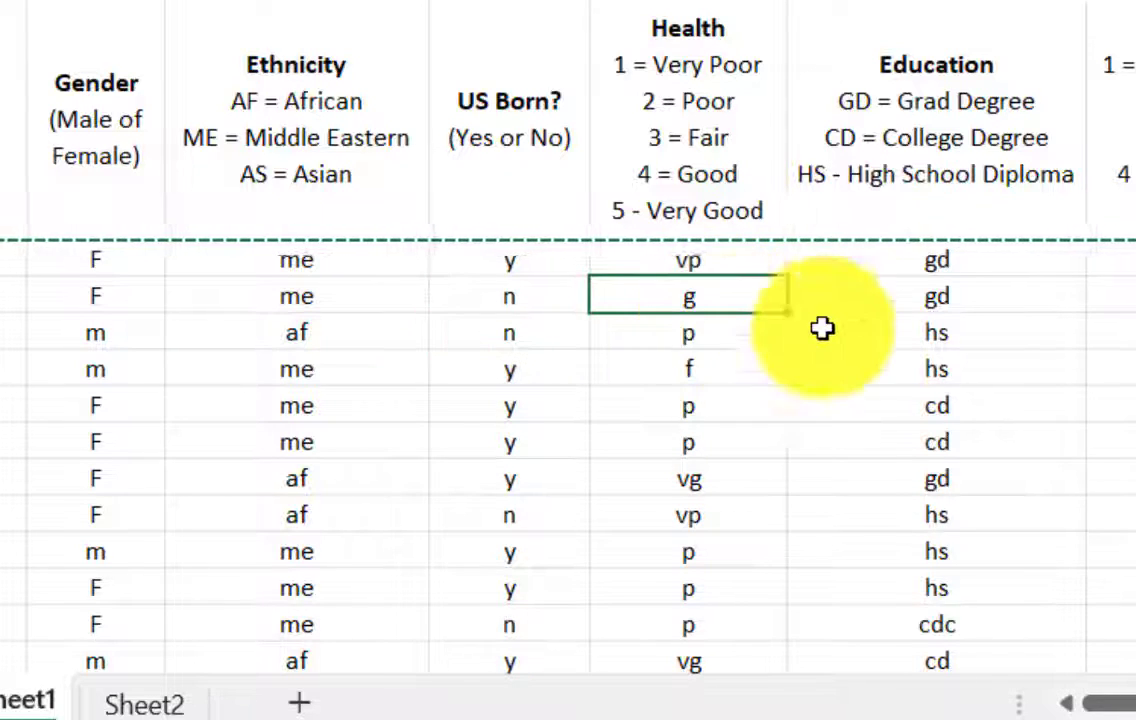
pyautogui.click(940, 368)
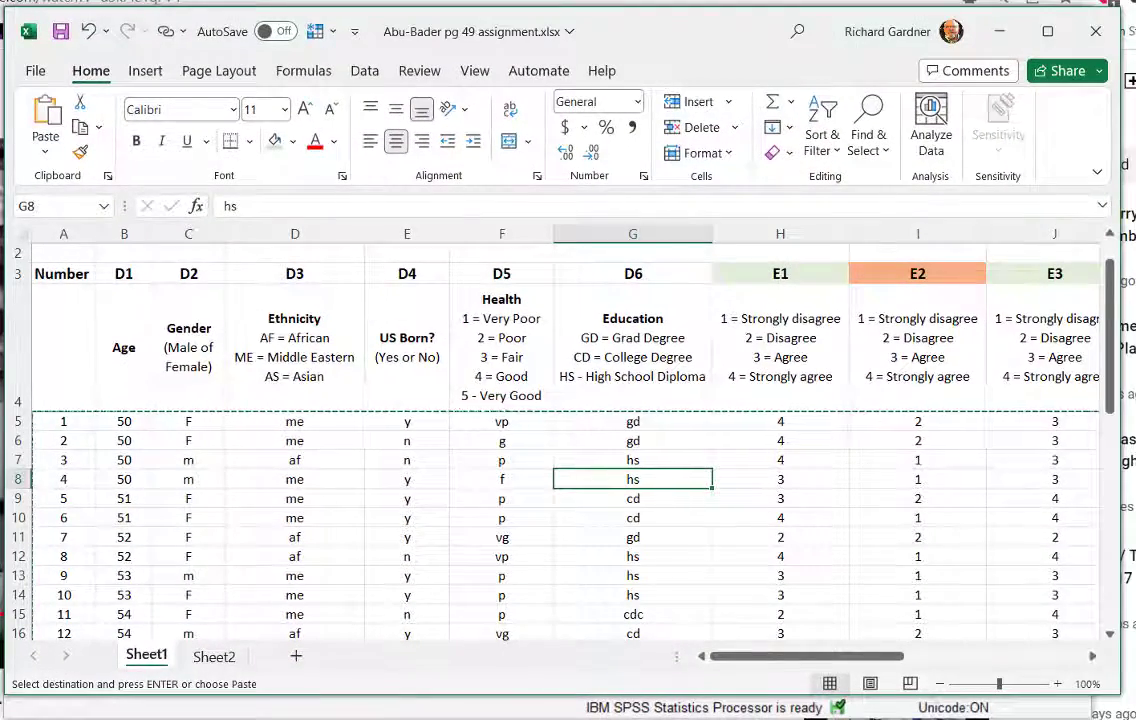
pyautogui.moveTo(650, 716)
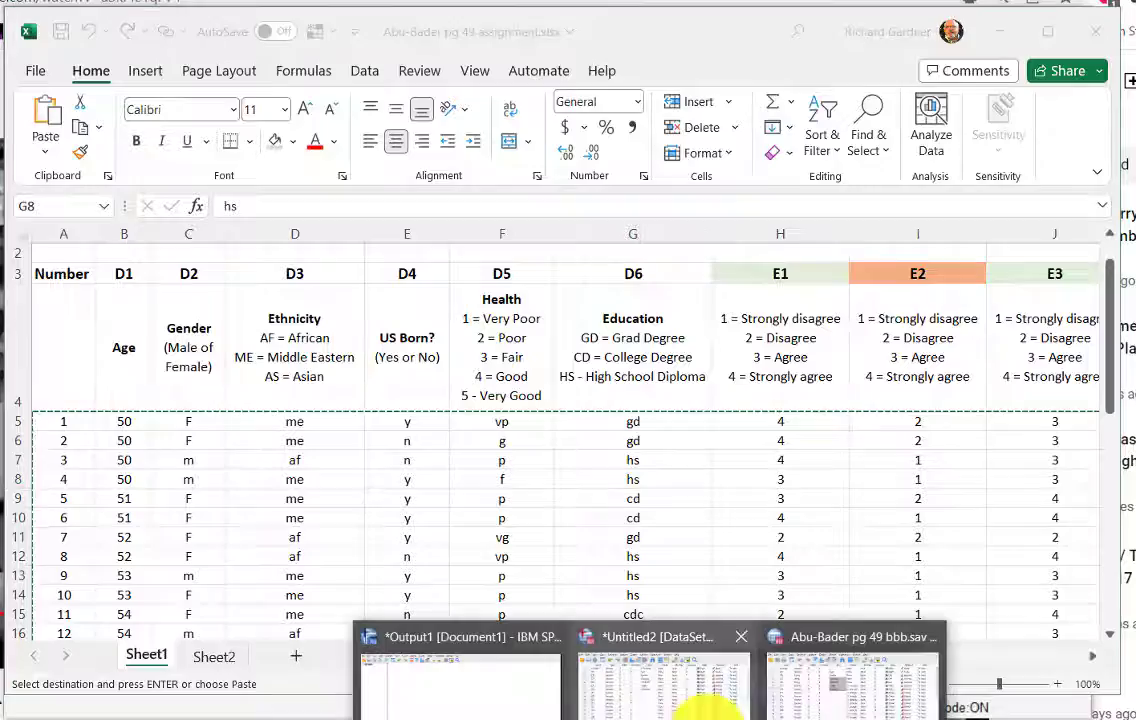
# Set D2 (Gender) and D3 to String type in the Variable Type dialog.
pyautogui.click(686, 692)
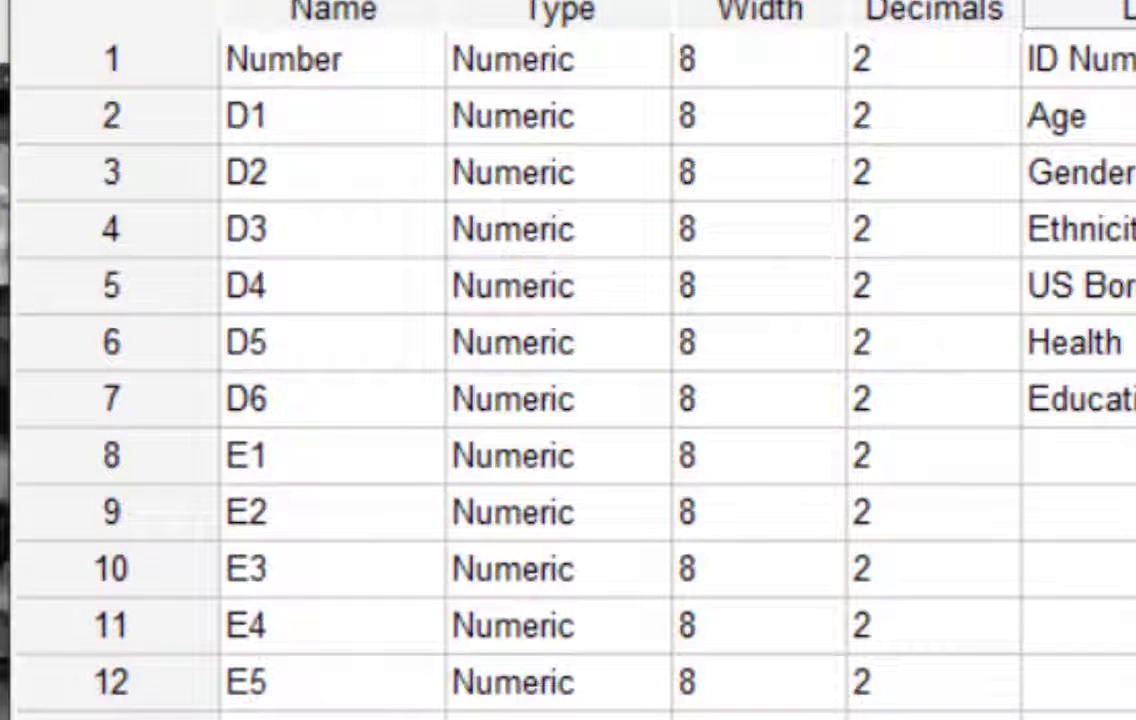
pyautogui.moveTo(400, 0); pyautogui.dragTo(1135, 719)
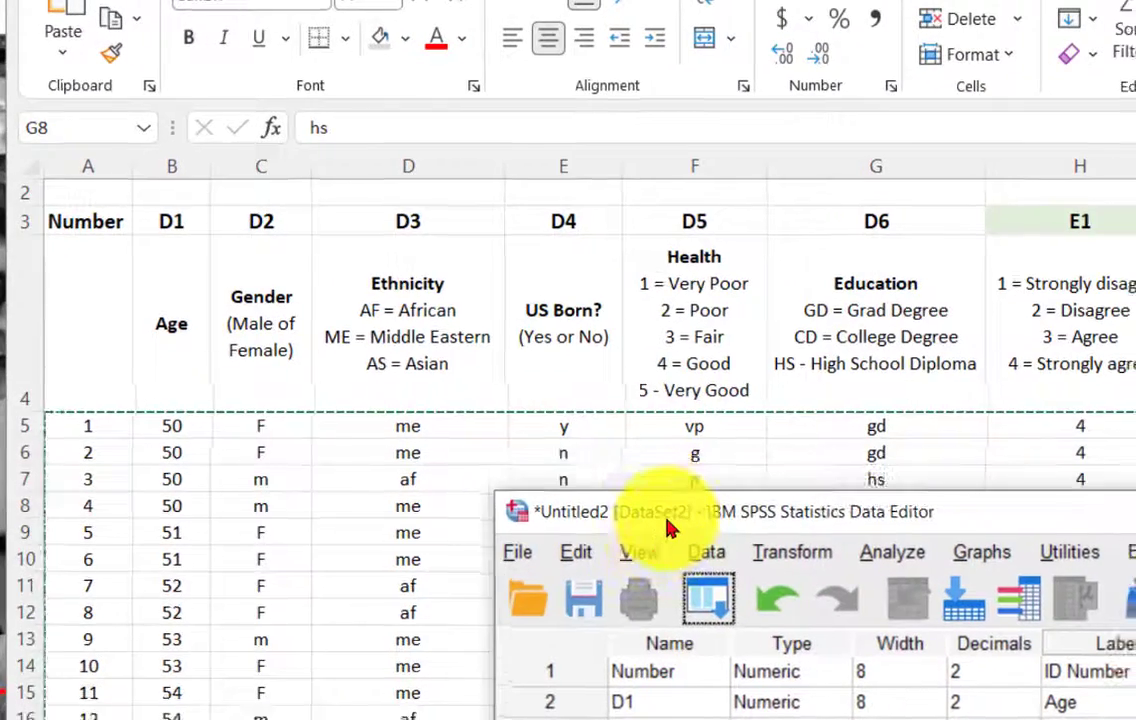
pyautogui.moveTo(668, 527); pyautogui.dragTo(191, 0)
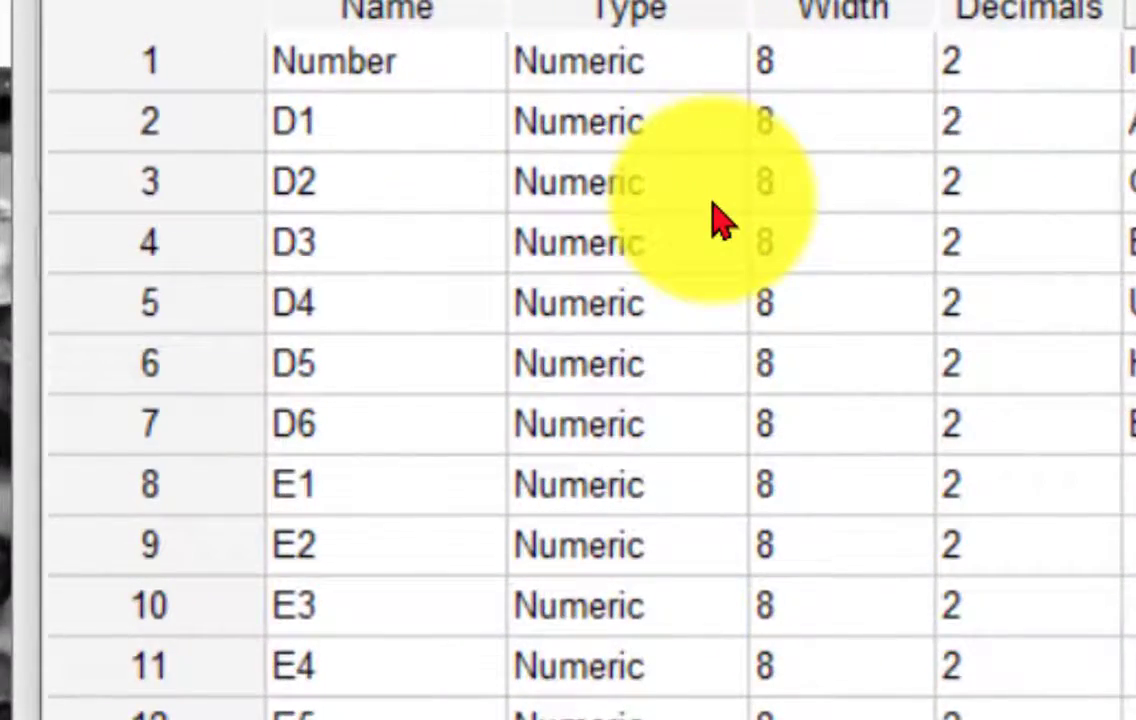
pyautogui.click(712, 206)
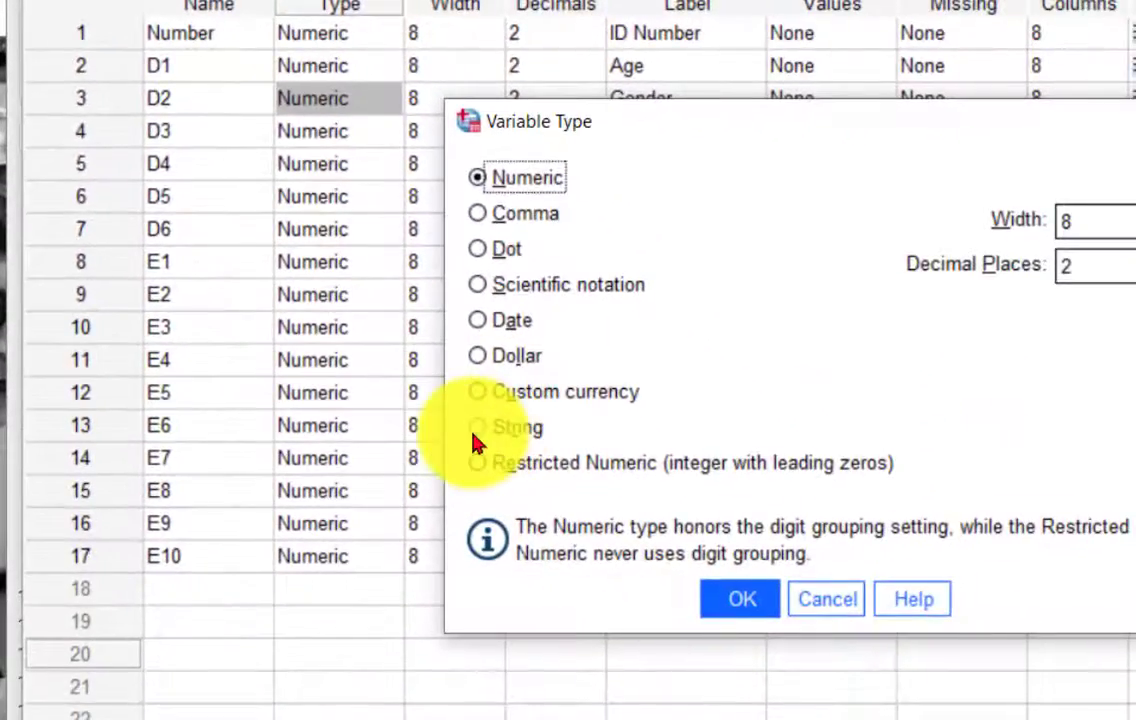
pyautogui.click(477, 428)
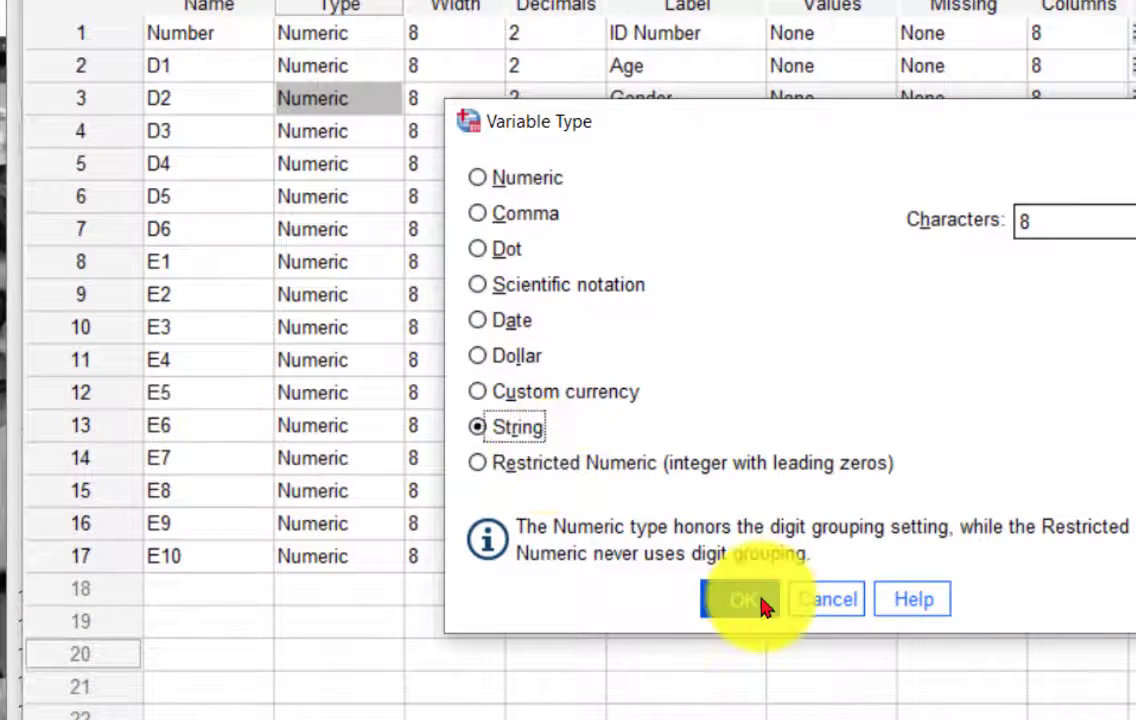
pyautogui.click(745, 600)
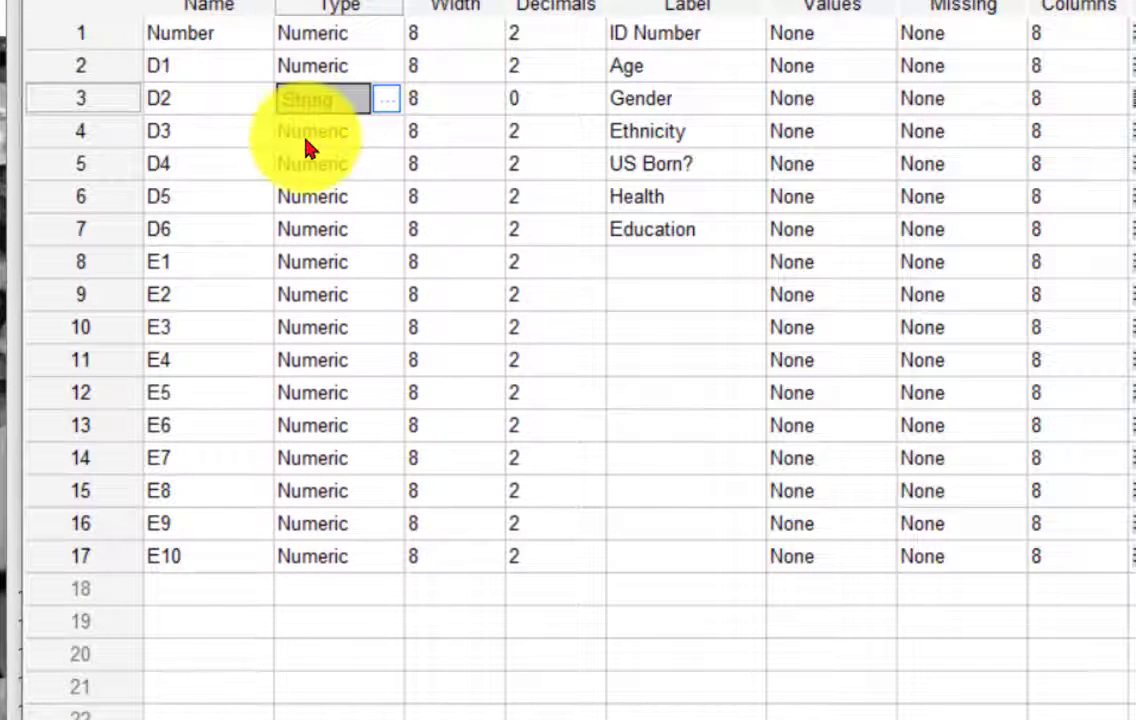
pyautogui.click(389, 140)
pyautogui.click(388, 136)
pyautogui.click(520, 428)
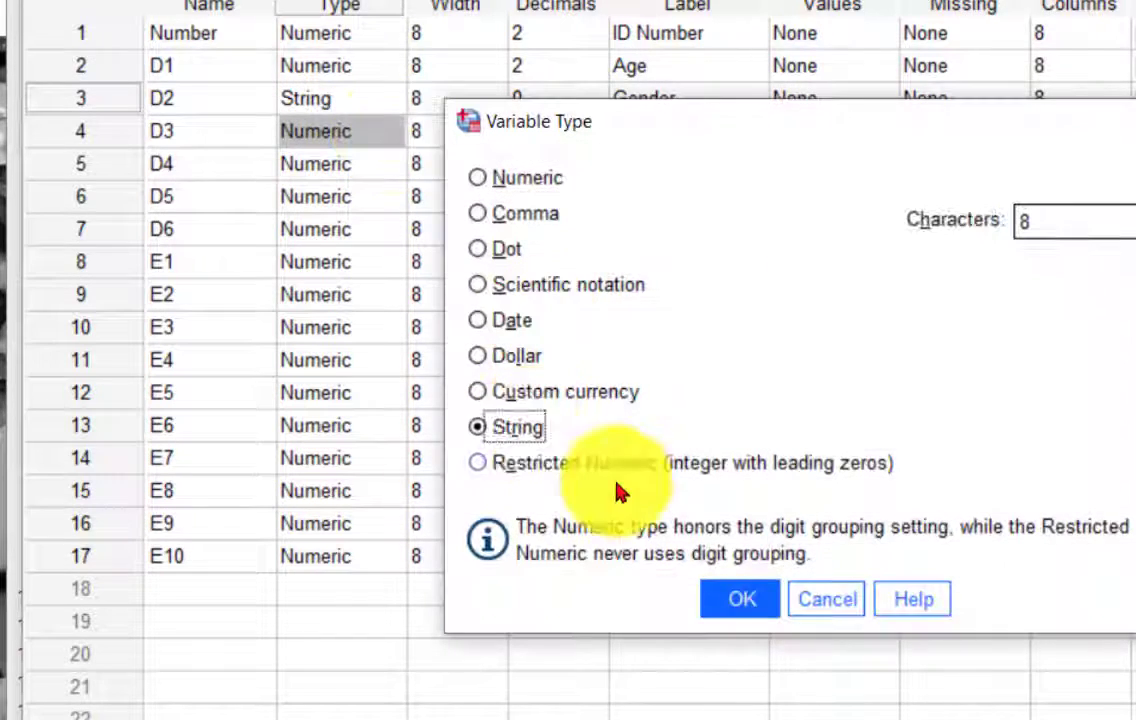
pyautogui.click(713, 604)
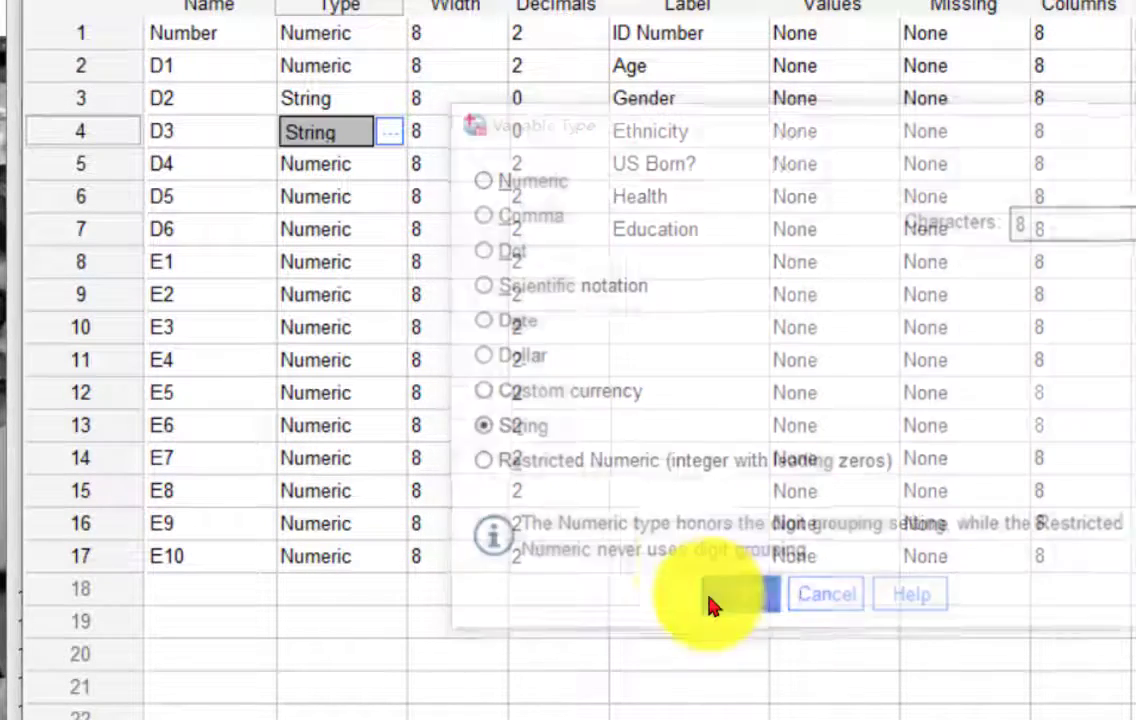
# Set D4, D5 and D6 to String type as well.
pyautogui.click(385, 163)
pyautogui.click(389, 163)
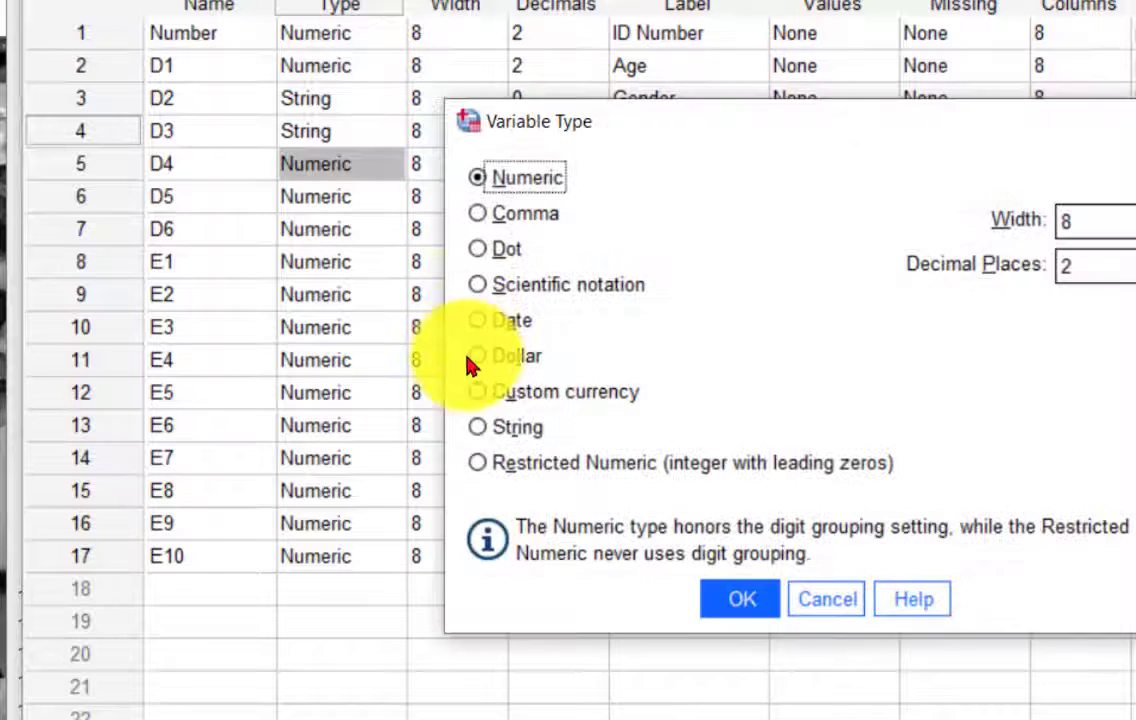
pyautogui.click(475, 427)
pyautogui.click(748, 601)
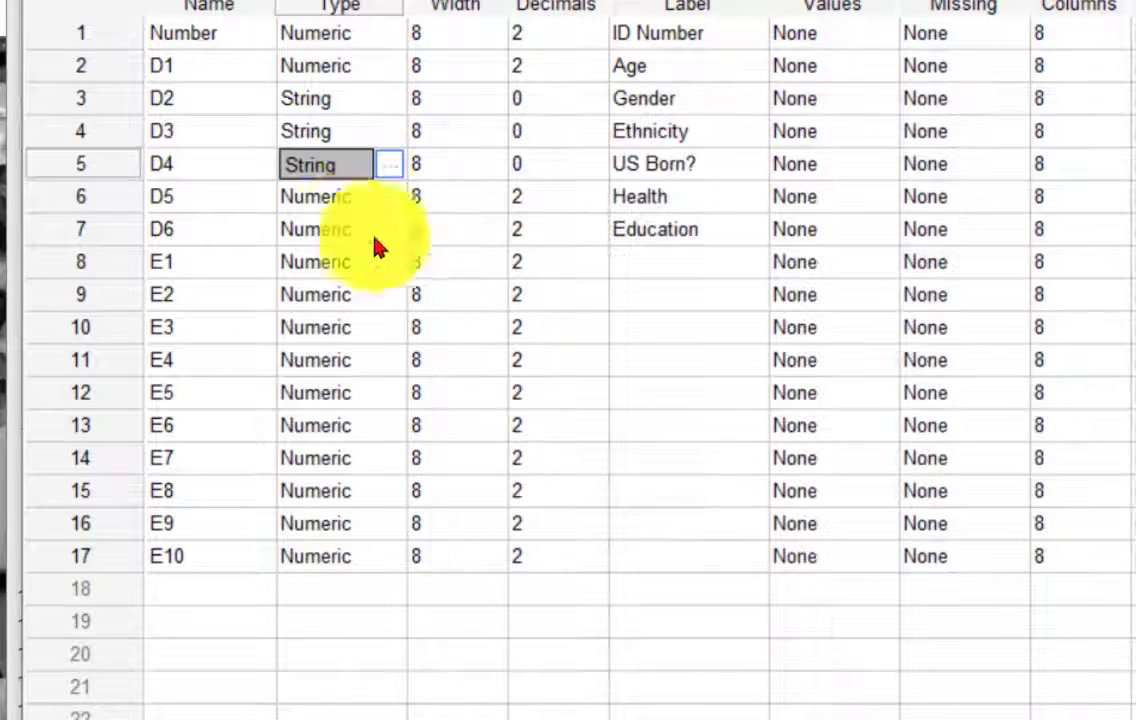
pyautogui.click(386, 196)
pyautogui.click(390, 196)
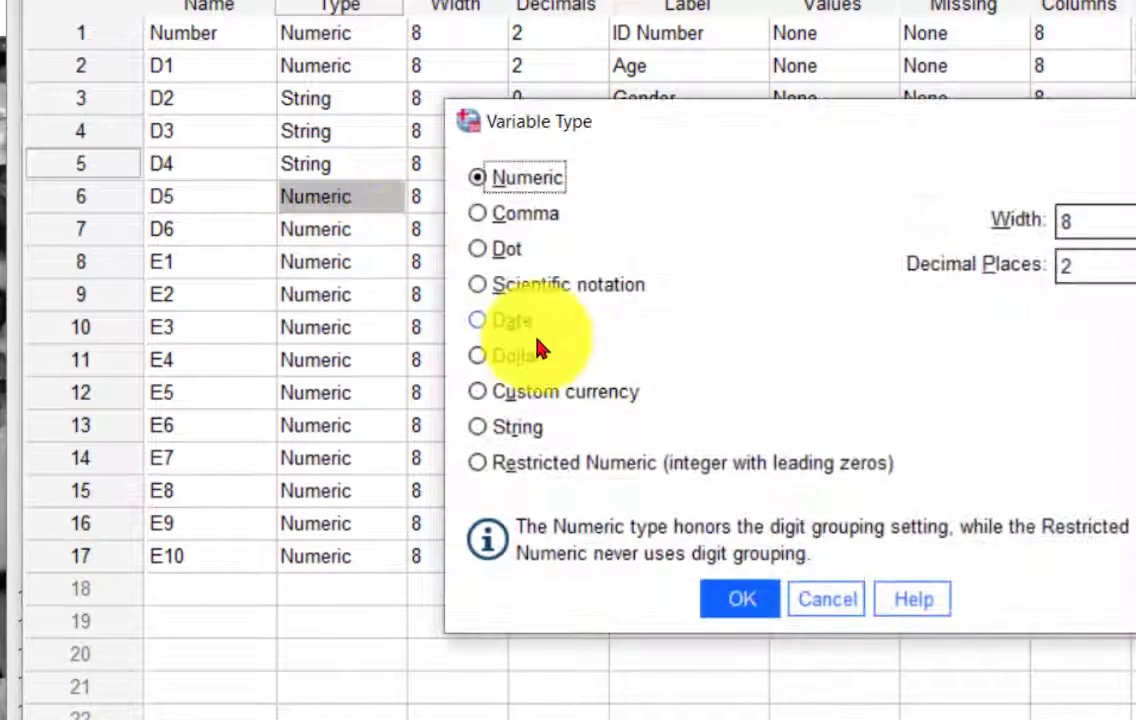
pyautogui.click(505, 428)
pyautogui.click(742, 600)
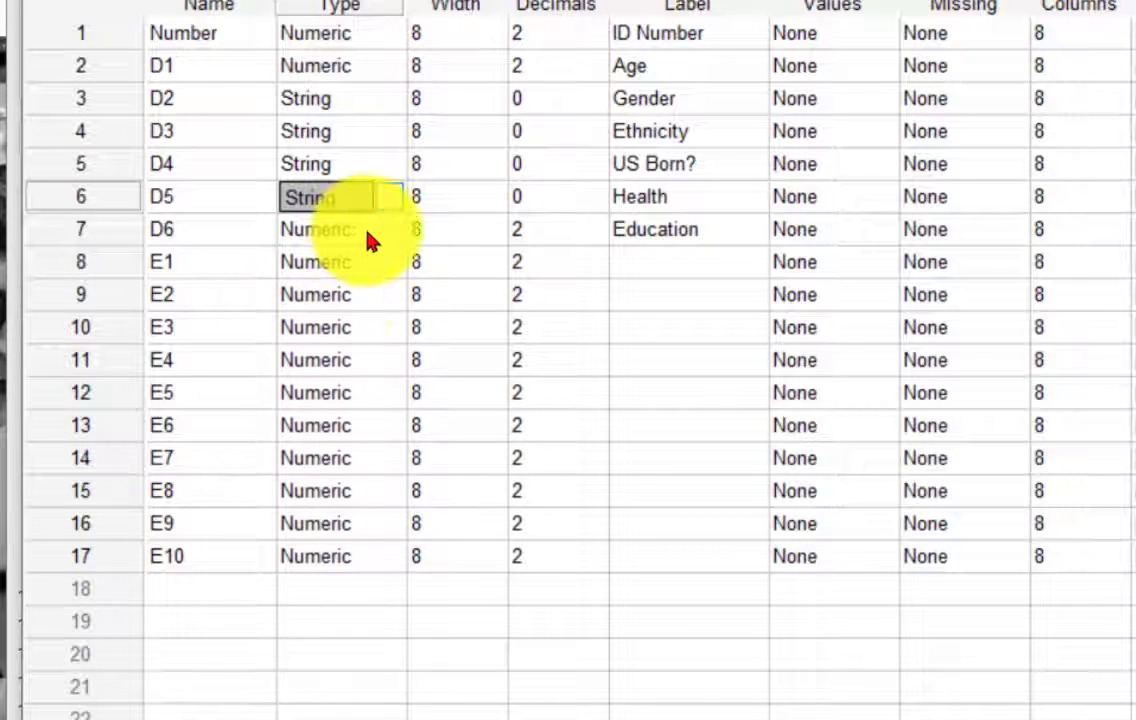
pyautogui.click(386, 232)
pyautogui.click(390, 230)
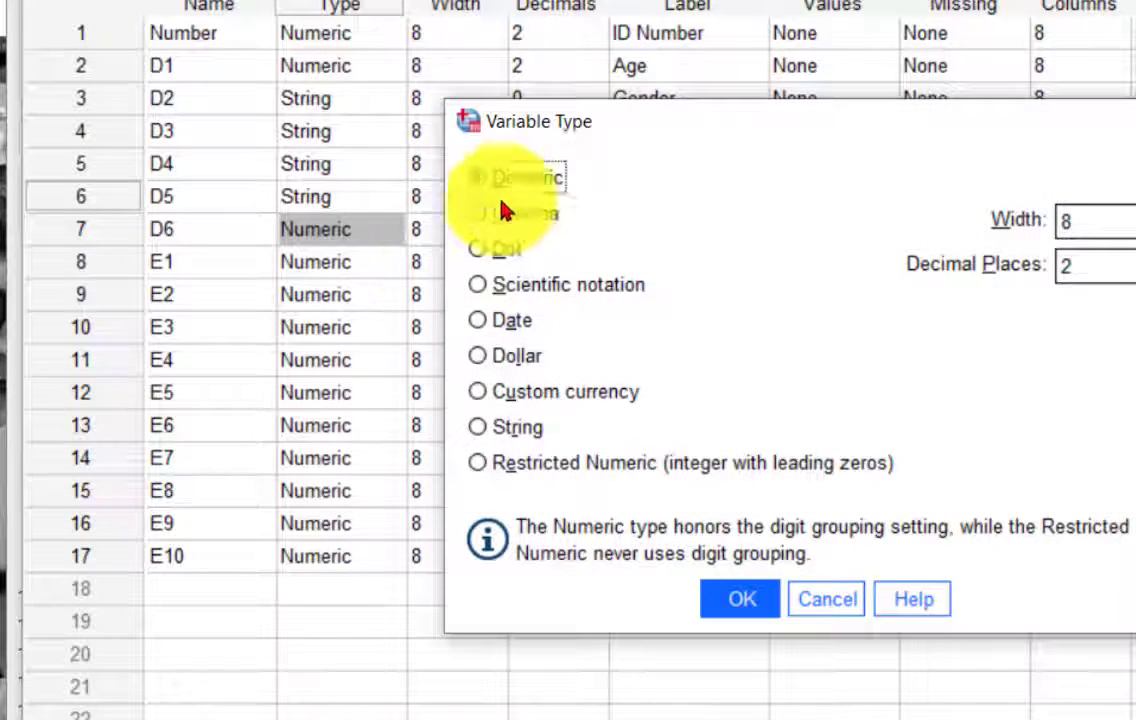
pyautogui.click(480, 430)
pyautogui.click(757, 603)
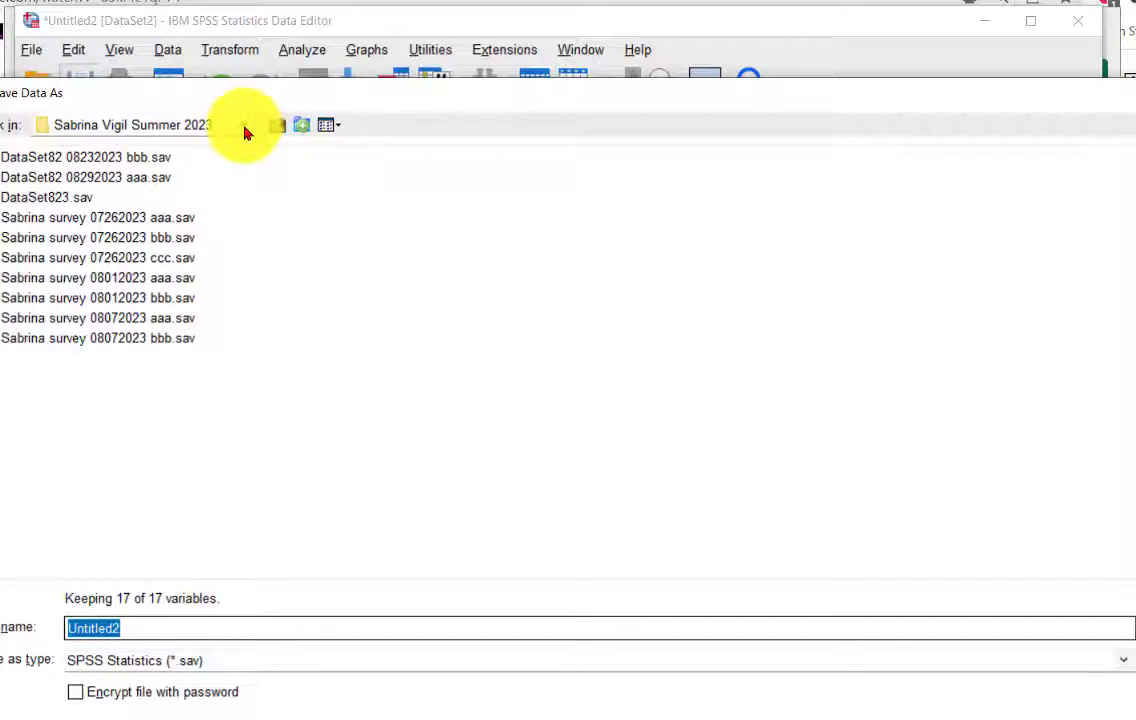
# Save the dataset as 'Abu-Bader pg 40' in 0001 Fall 2023 > PSY 602100 Advanced Statistics.
pyautogui.click(243, 125)
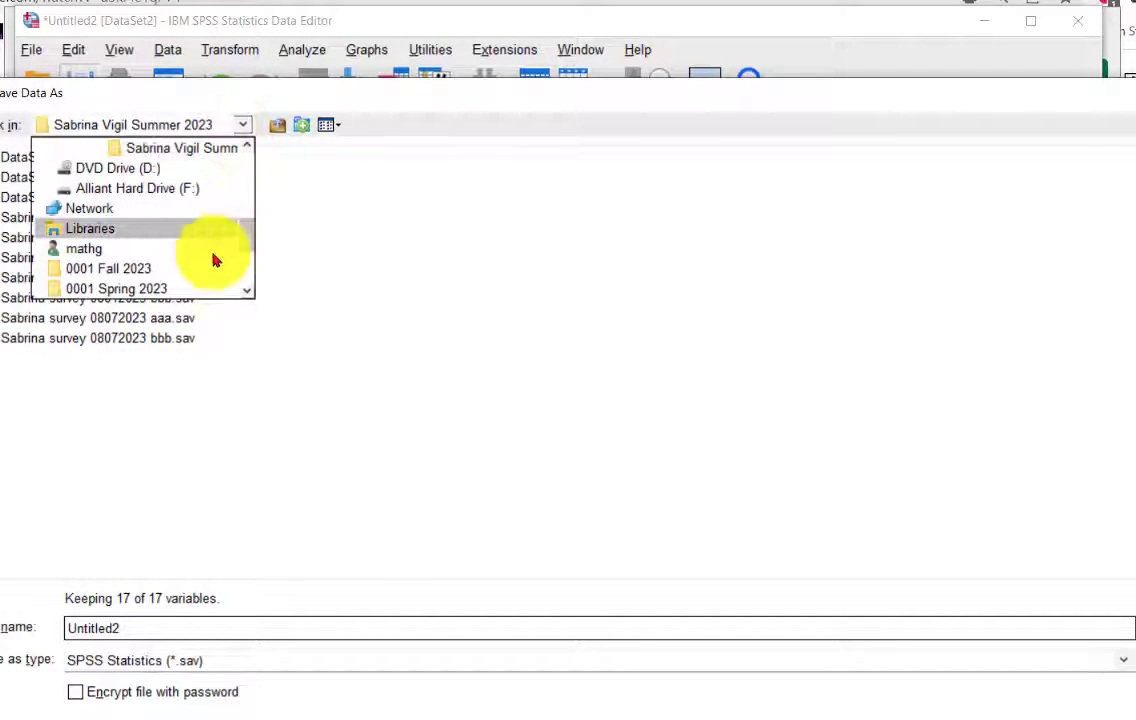
pyautogui.click(125, 270)
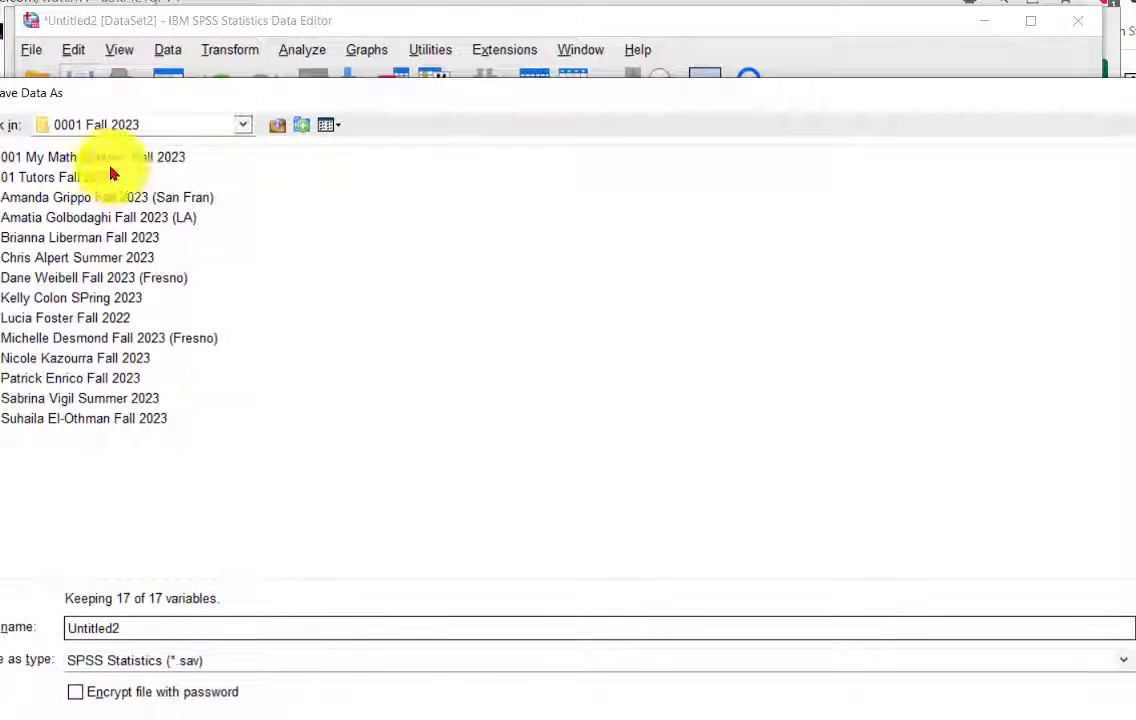
pyautogui.doubleClick(64, 160)
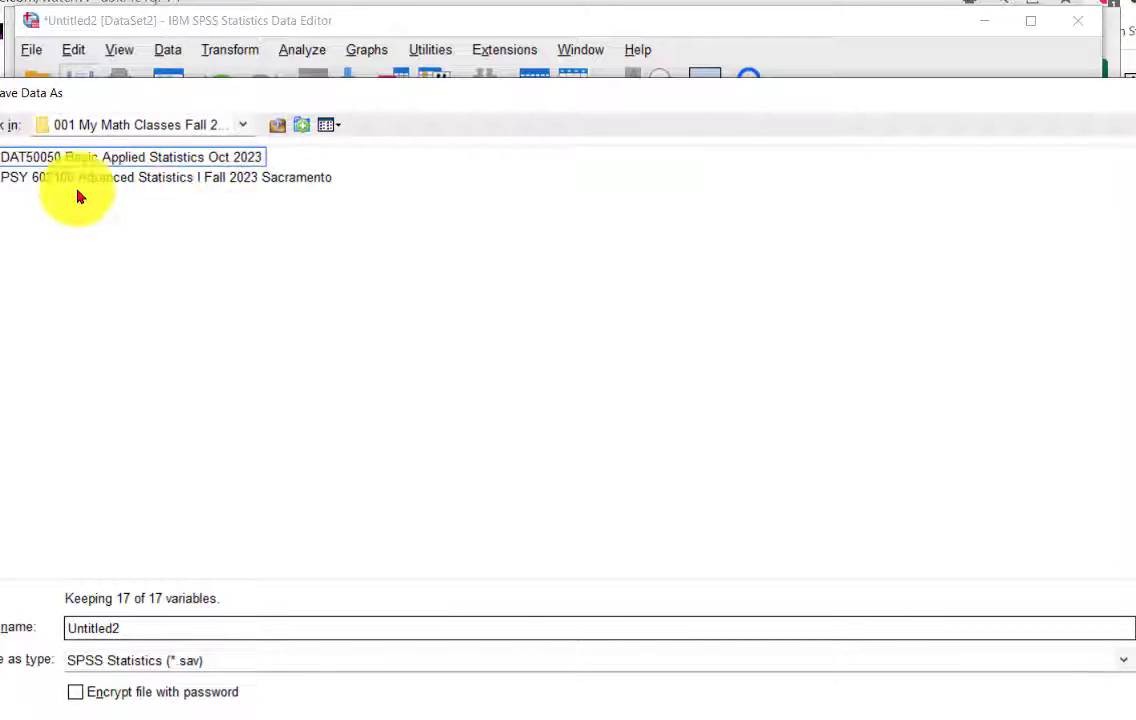
pyautogui.doubleClick(44, 188)
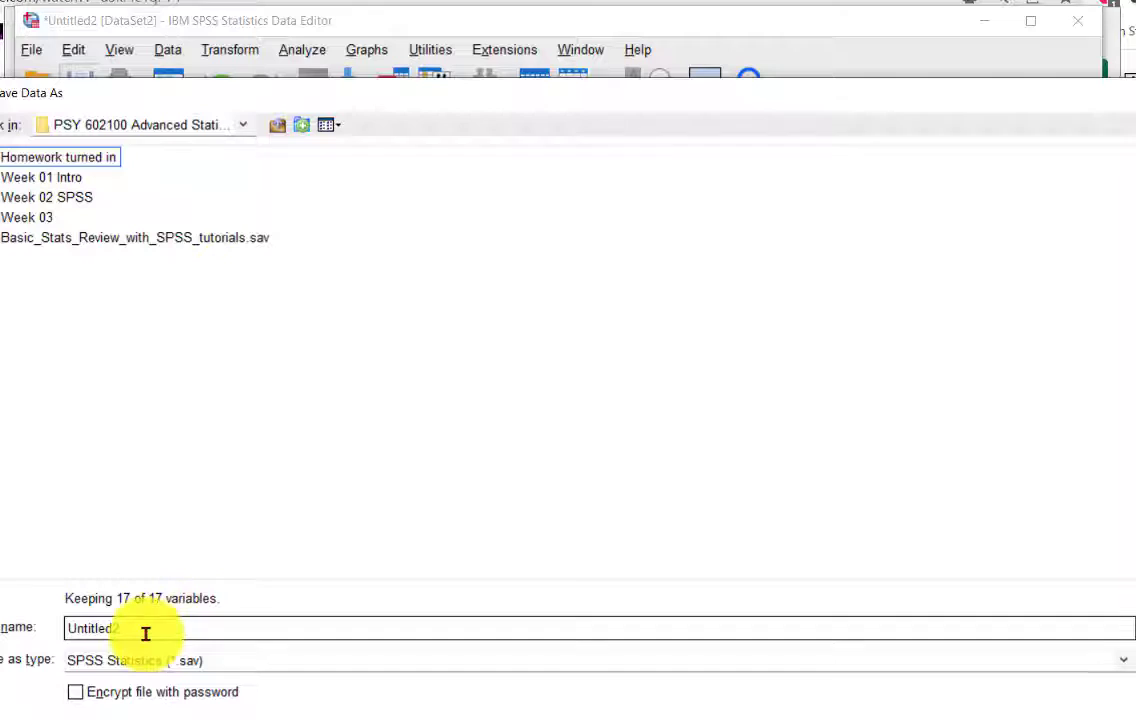
pyautogui.moveTo(145, 633); pyautogui.dragTo(28, 624)
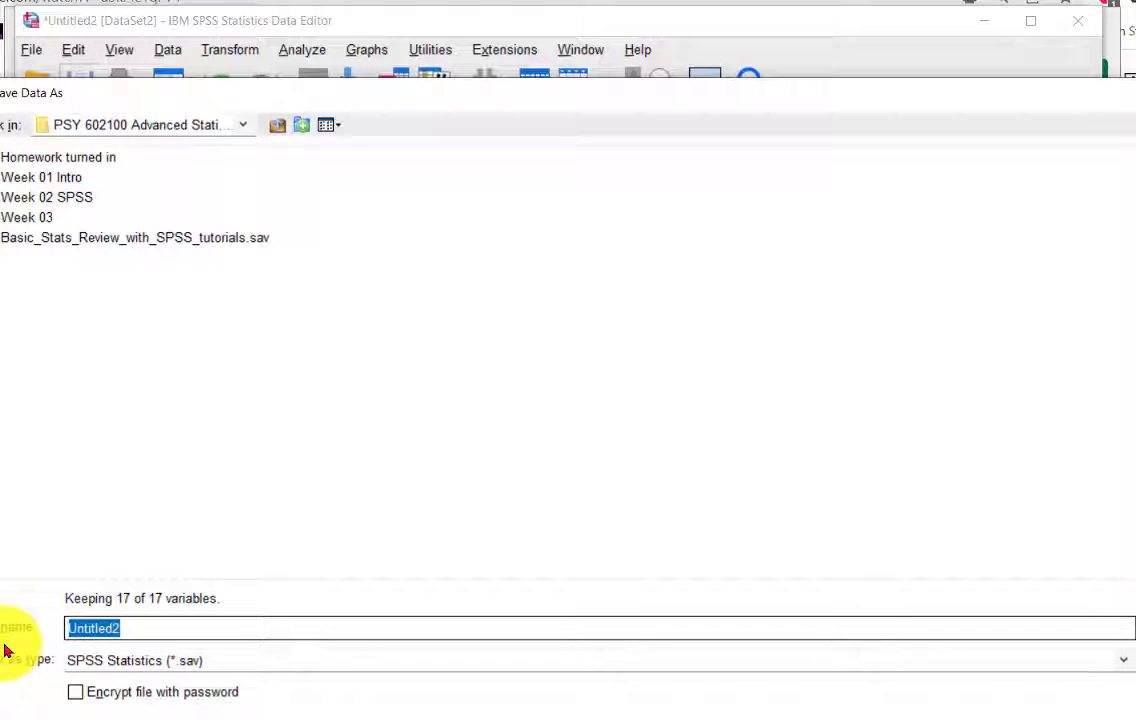
pyautogui.write('Abu-Ba')
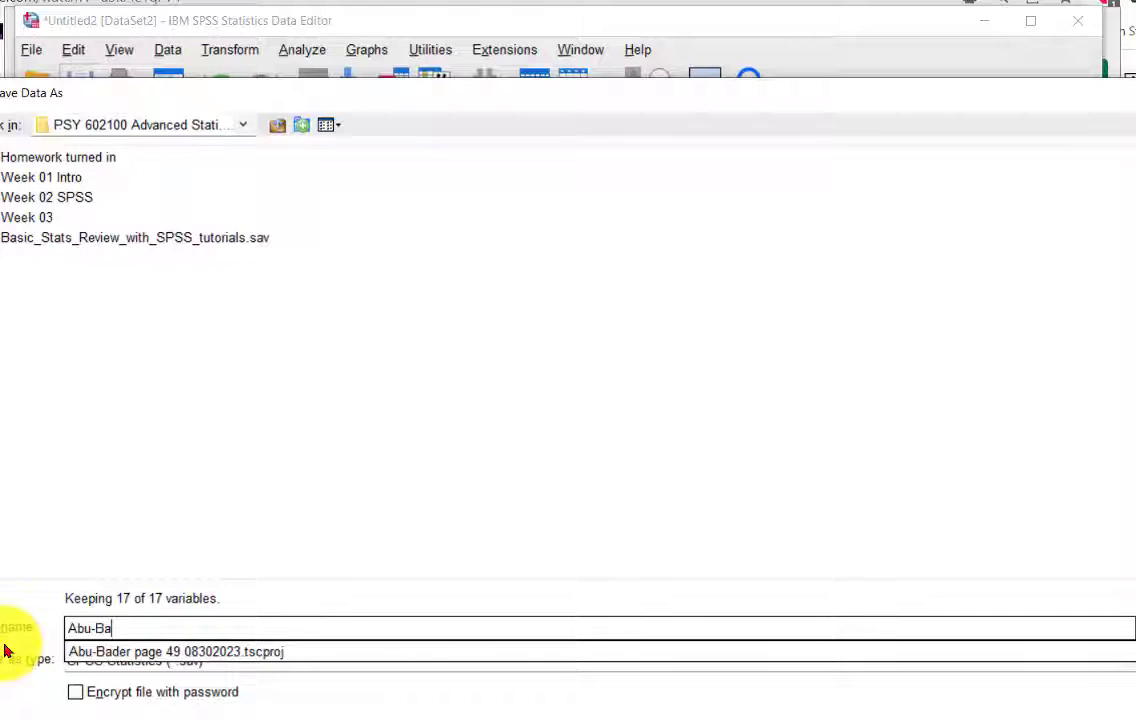
pyautogui.write('der pg ')
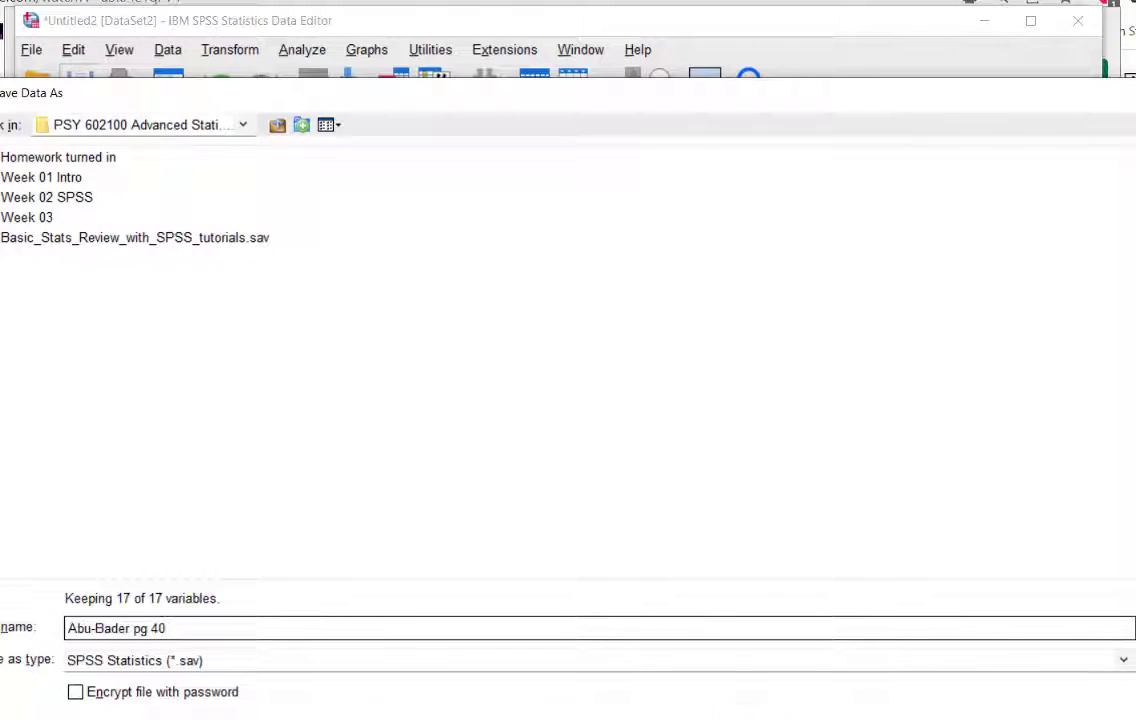
pyautogui.write('40')
pyautogui.press('Return')
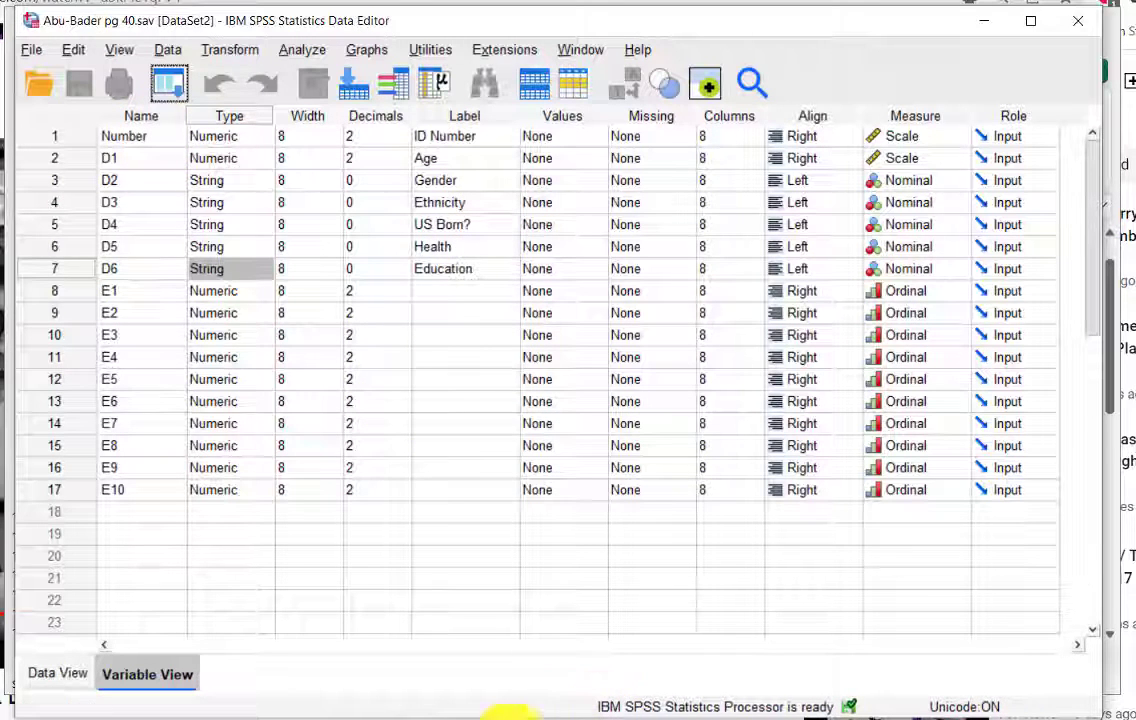
# In the Abu-Bader pg 49 assignment workbook, select the Number and Age values from row 5 down.
pyautogui.moveTo(317, 715)
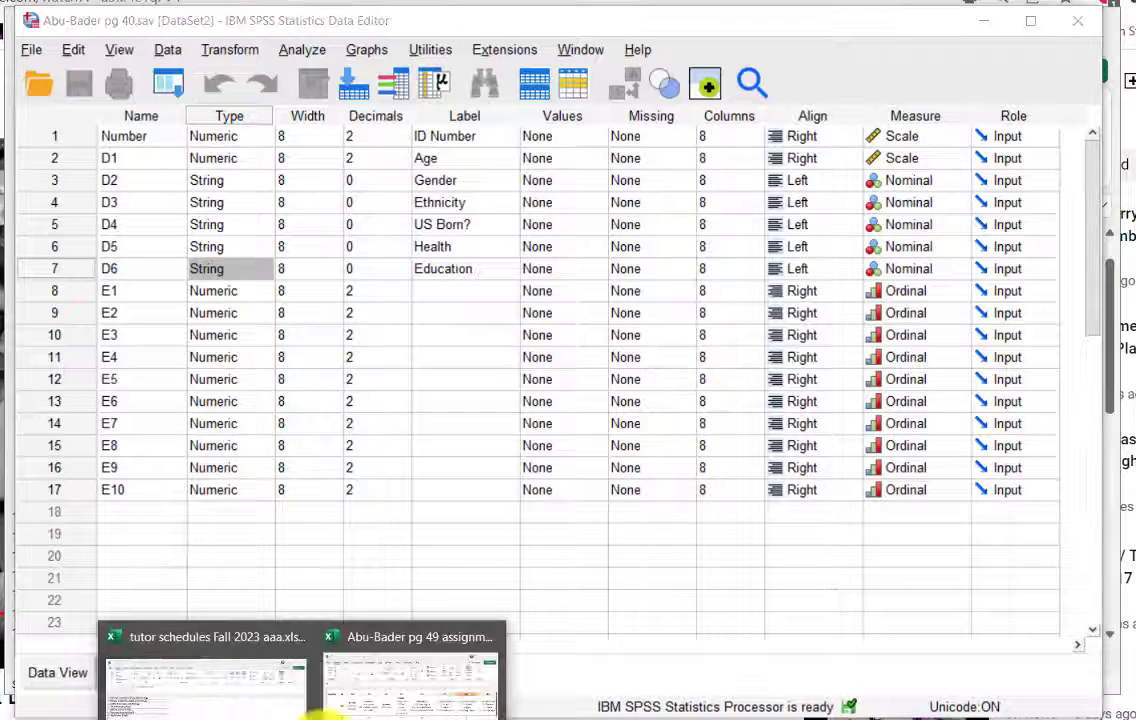
pyautogui.click(364, 686)
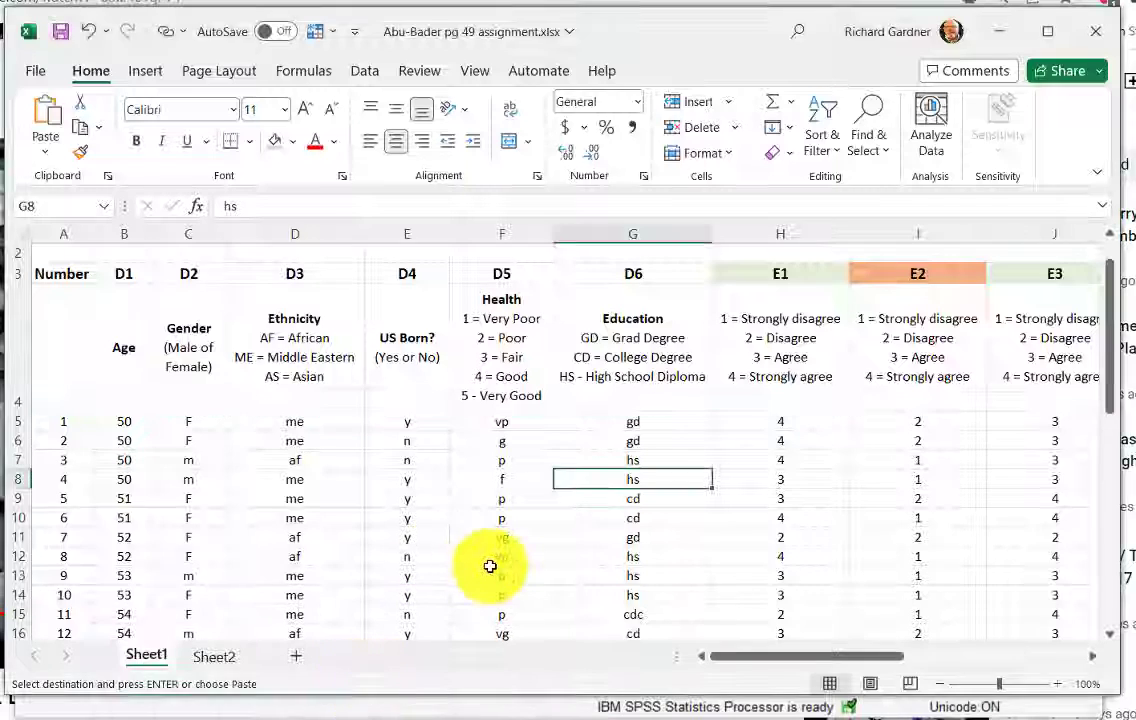
pyautogui.scroll(2, 490, 565)
pyautogui.scroll(-3, 375, 469)
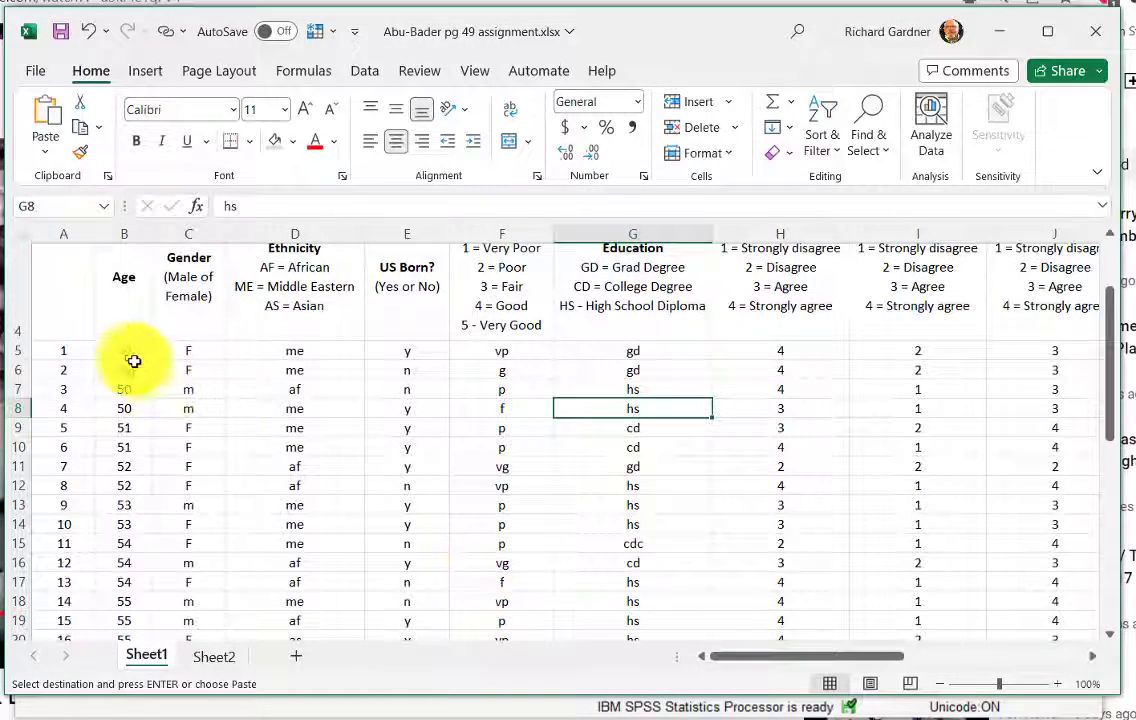
pyautogui.moveTo(117, 352); pyautogui.dragTo(166, 352)
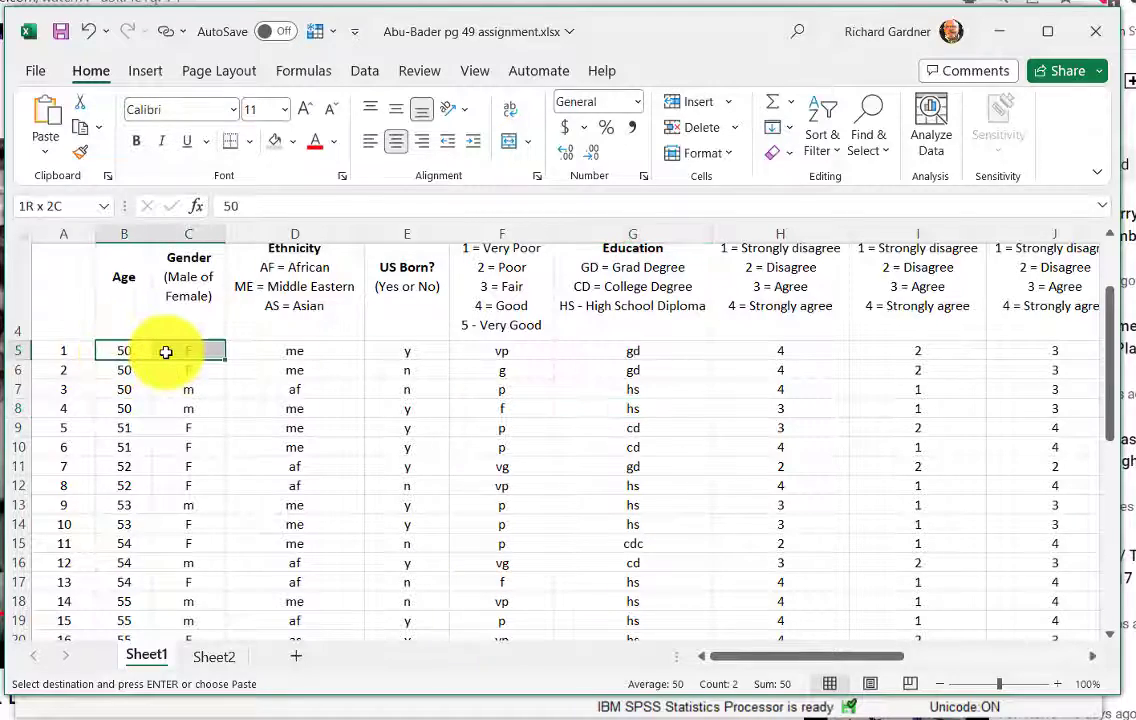
pyautogui.write('50\tF')
pyautogui.moveTo(68, 355); pyautogui.dragTo(120, 605)
pyautogui.rightClick(120, 605)
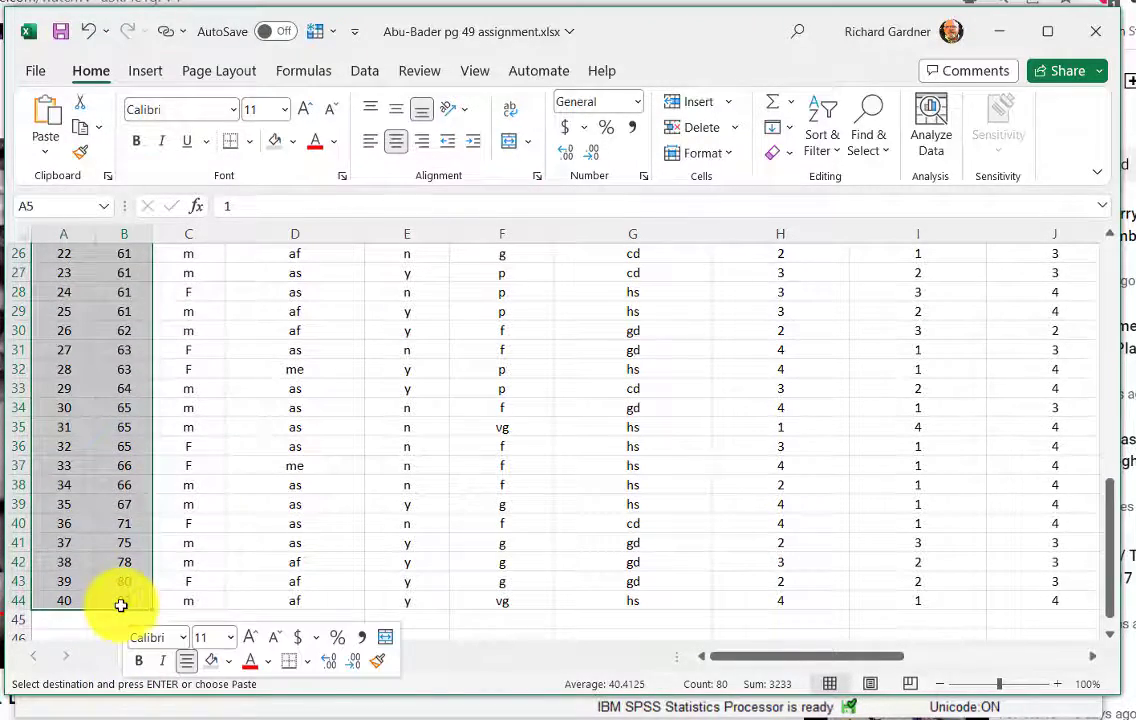
# Paste the copied IDs and ages into row 1 of Number in Data View, filling Number and D1.
pyautogui.click(183, 50)
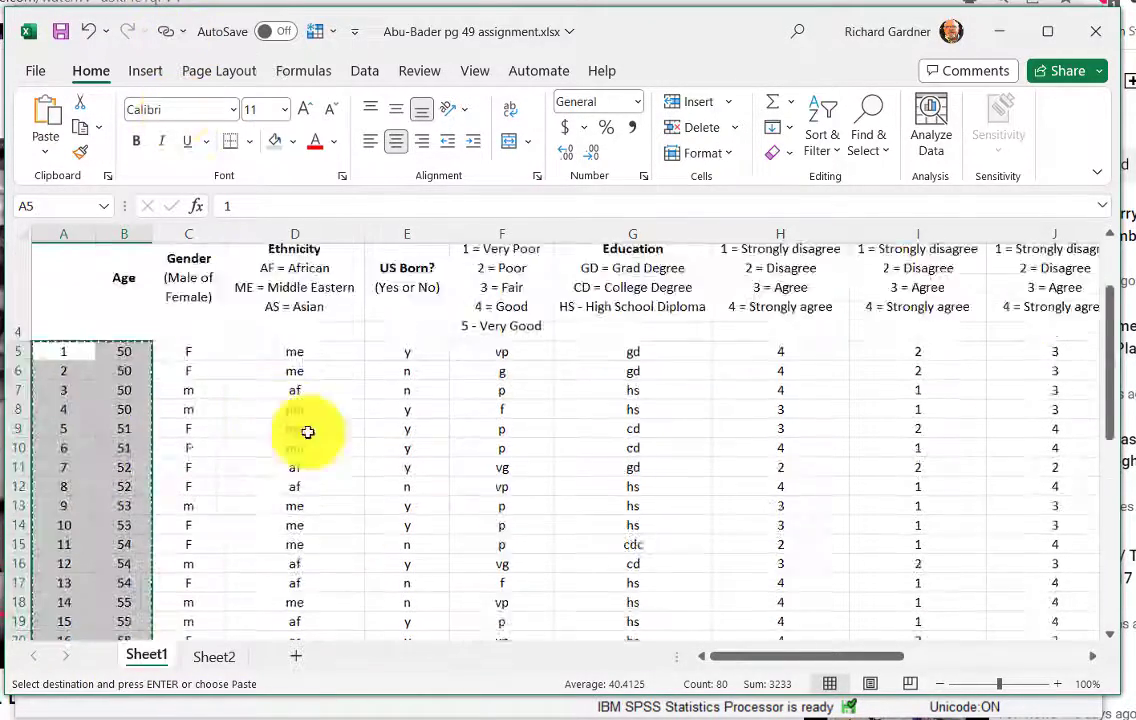
pyautogui.hotkey('alt', 'Tab')
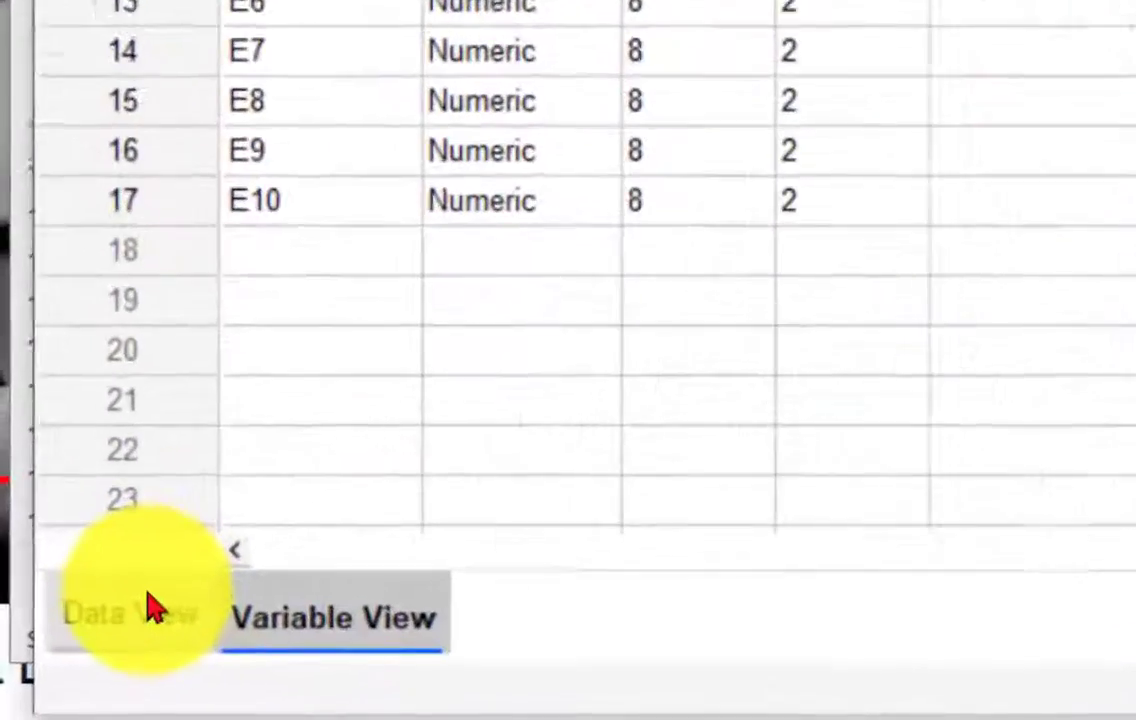
pyautogui.click(150, 607)
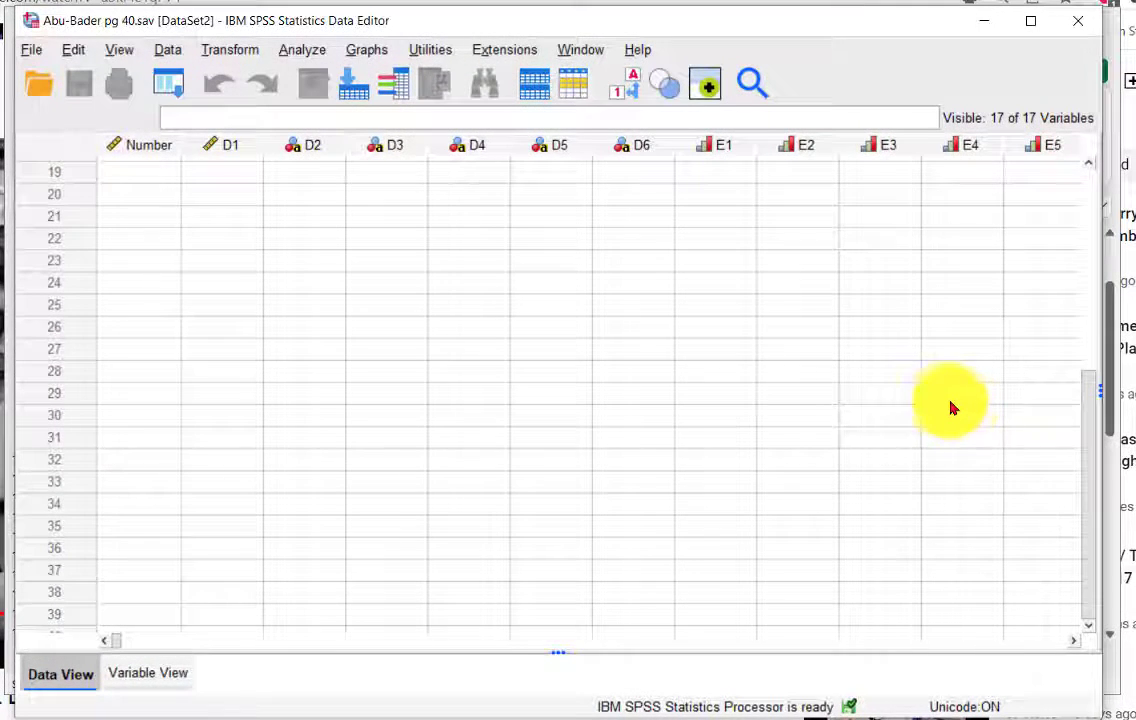
pyautogui.scroll(6, 773, 400)
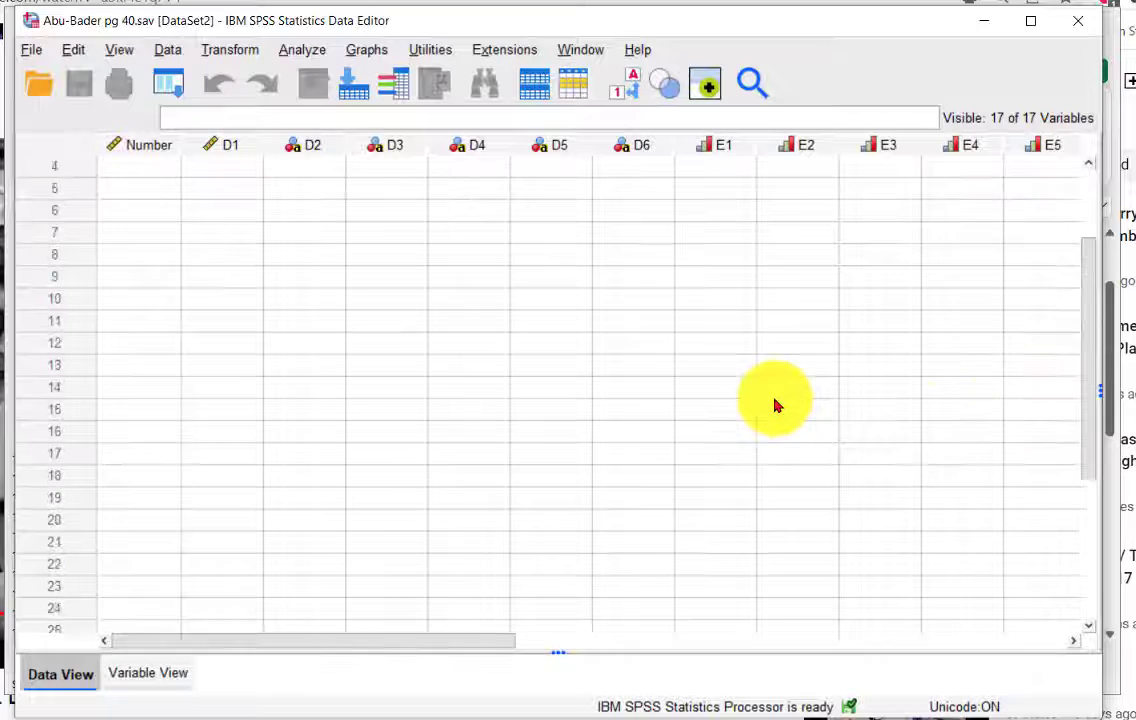
pyautogui.click(127, 176)
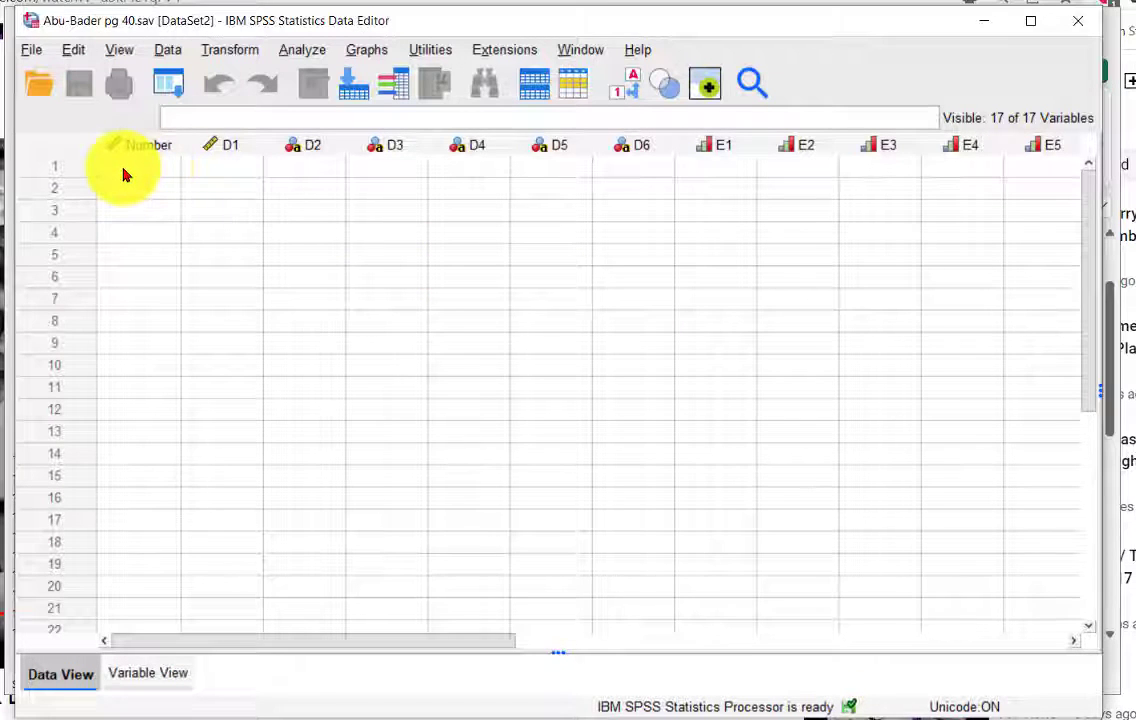
pyautogui.rightClick(124, 175)
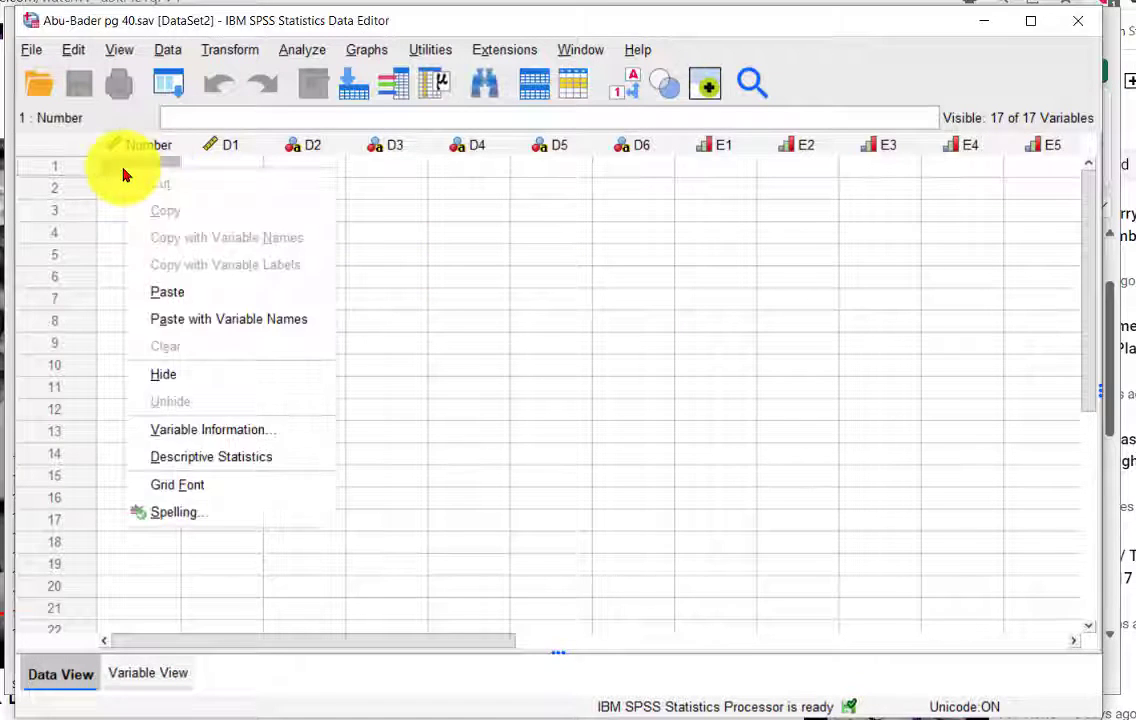
pyautogui.click(191, 297)
pyautogui.scroll(-7, 175, 280)
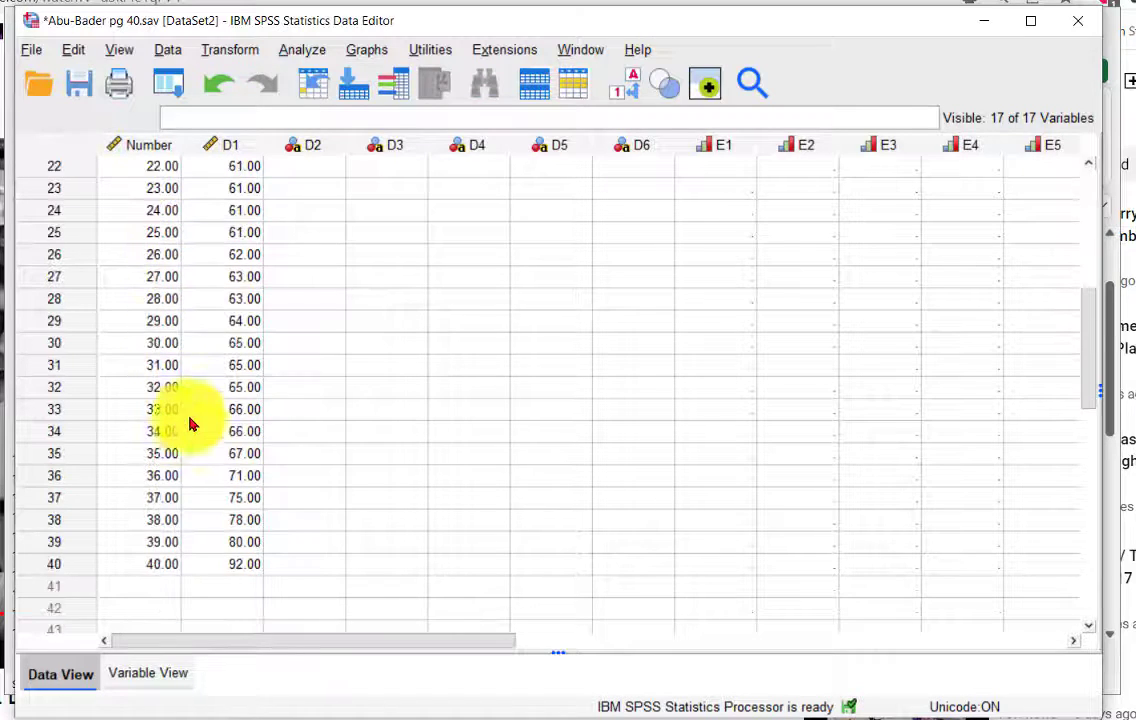
pyautogui.scroll(7, 230, 490)
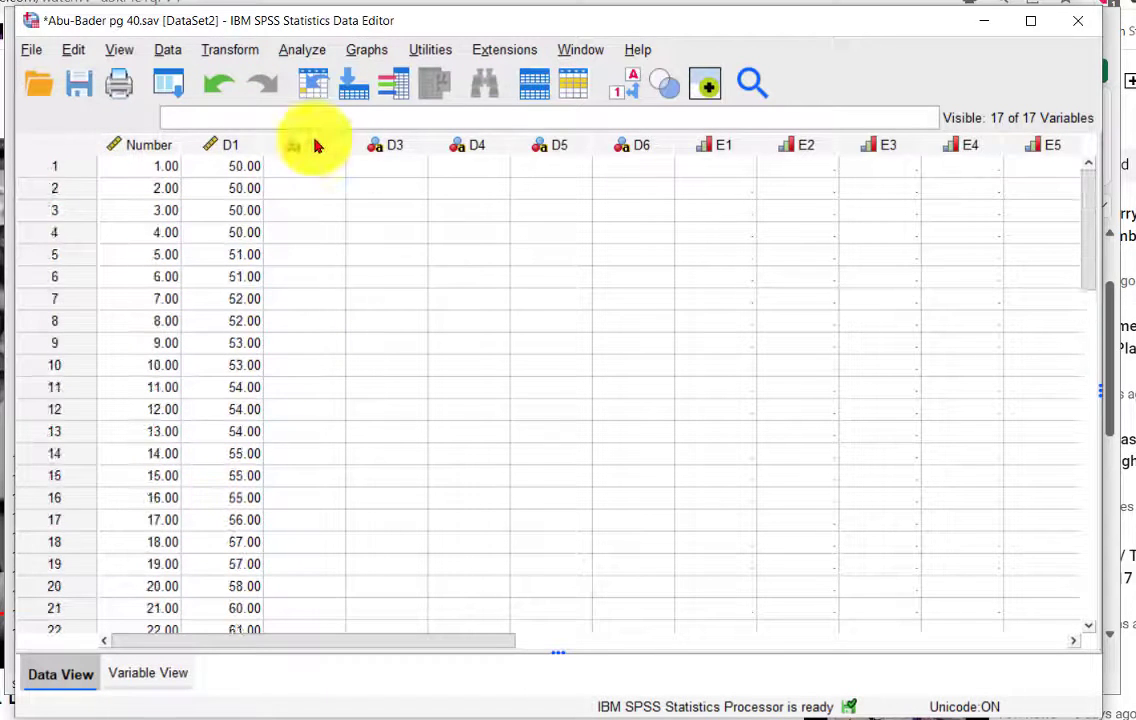
pyautogui.moveTo(314, 146)
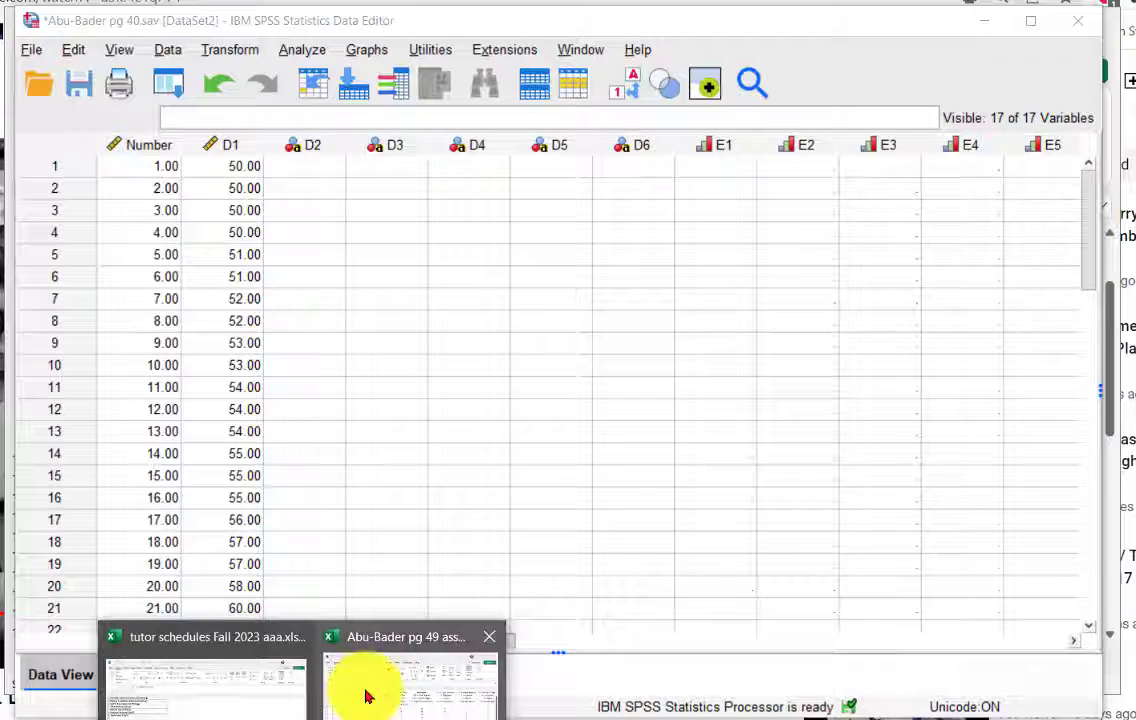
# Copy Excel's C5:G44 Gender through Education responses and paste them at row 1 of SPSS column D2.
pyautogui.click(366, 697)
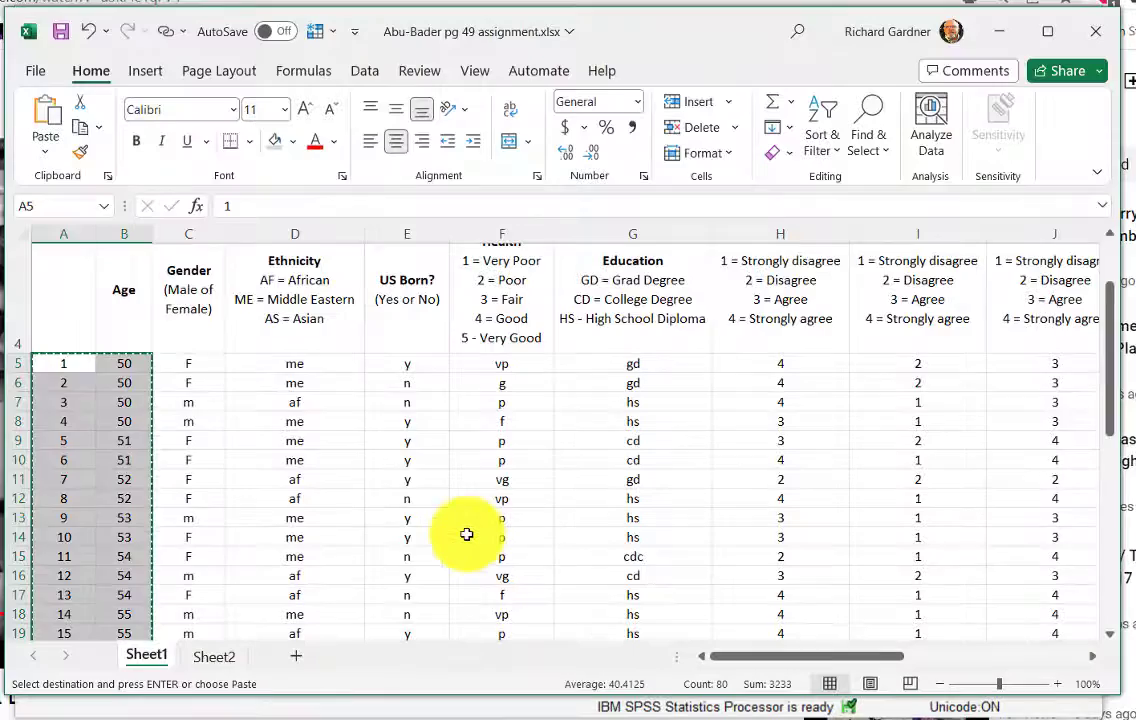
pyautogui.scroll(1, 466, 534)
pyautogui.click(291, 517)
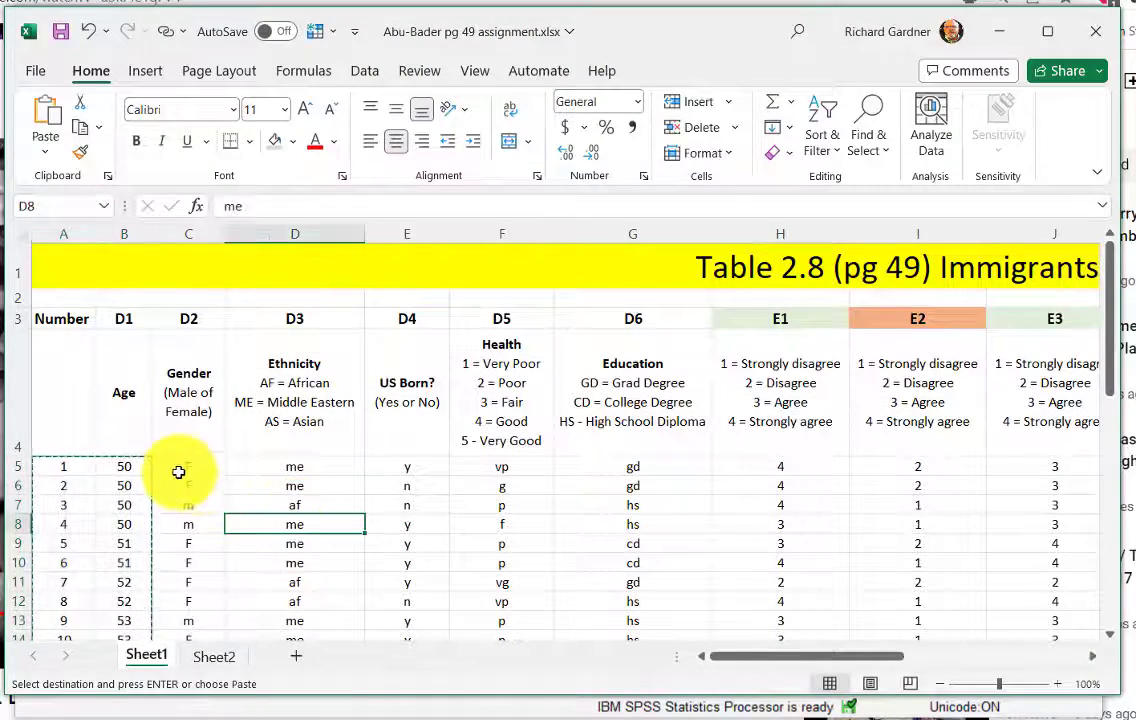
pyautogui.moveTo(183, 469); pyautogui.dragTo(636, 600)
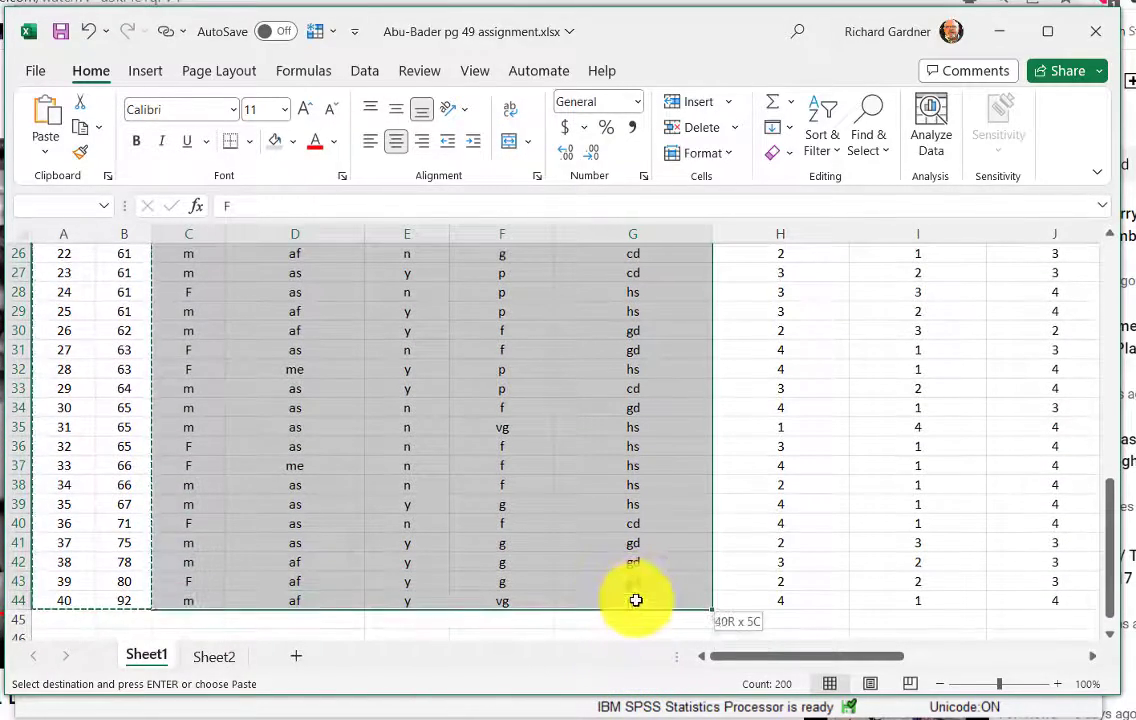
pyautogui.rightClick(636, 600)
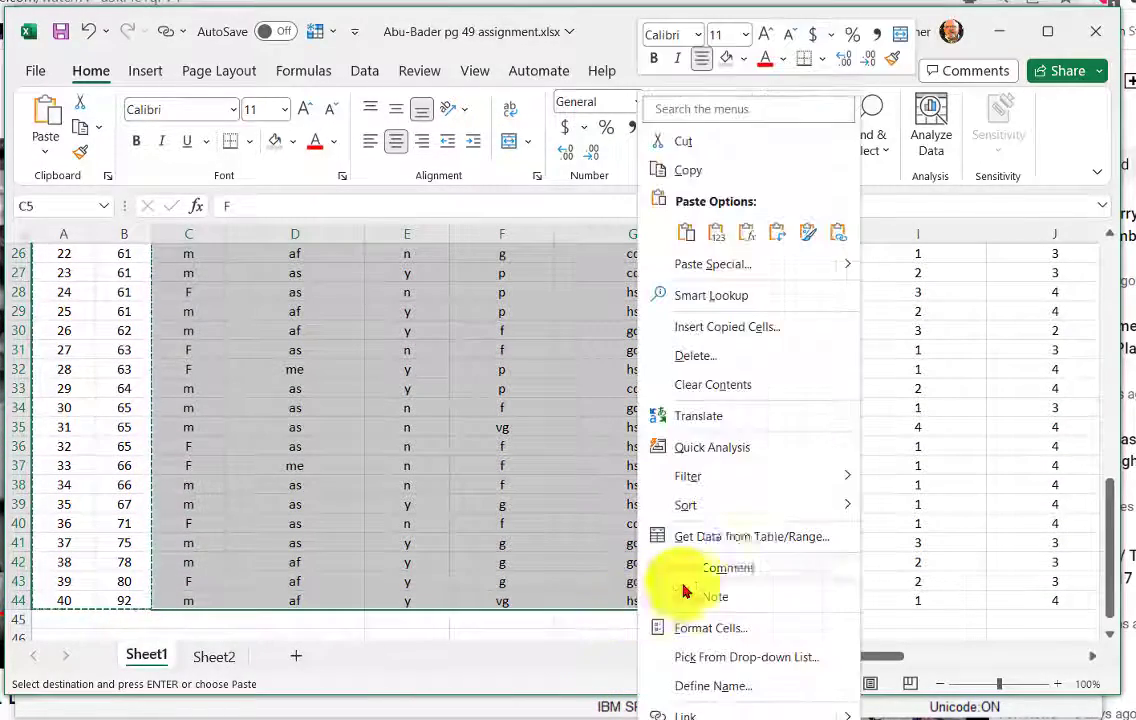
pyautogui.click(720, 170)
pyautogui.scroll(8, 664, 221)
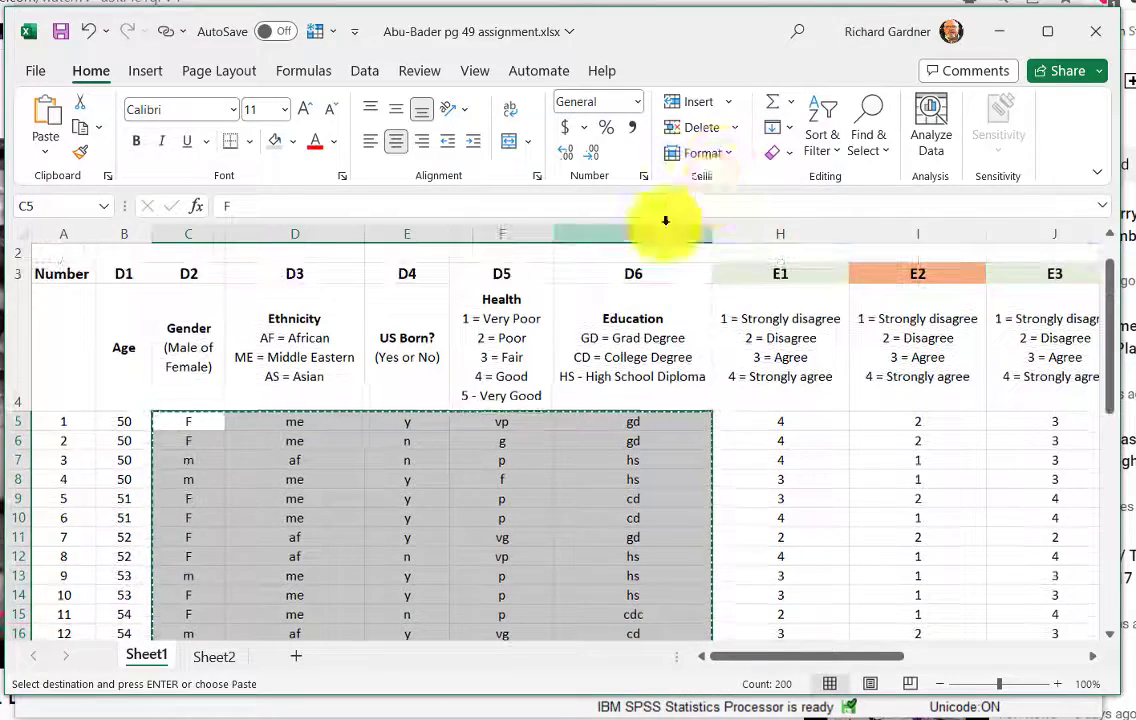
pyautogui.click(998, 31)
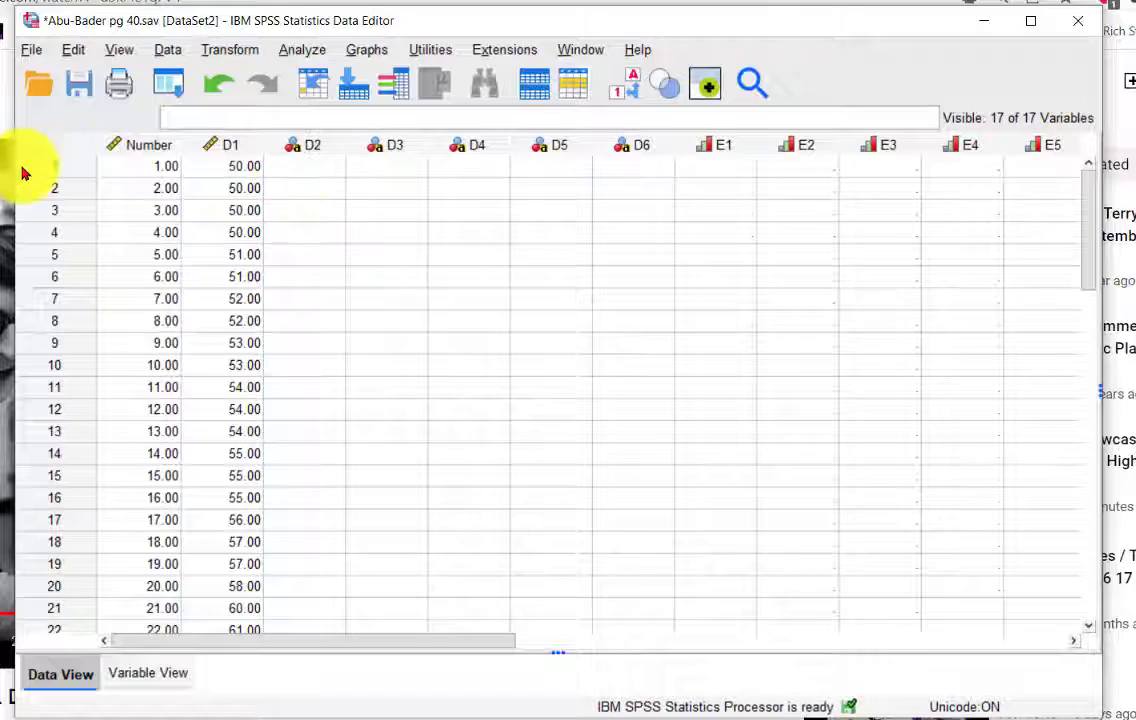
pyautogui.rightClick(308, 178)
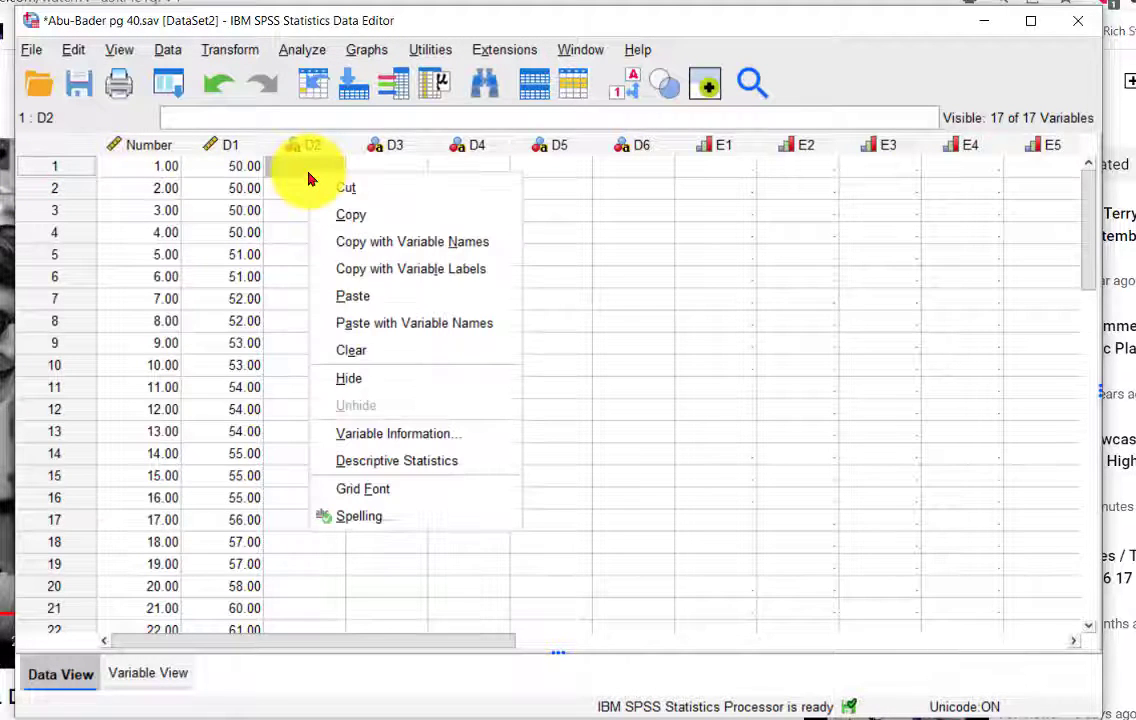
pyautogui.click(363, 296)
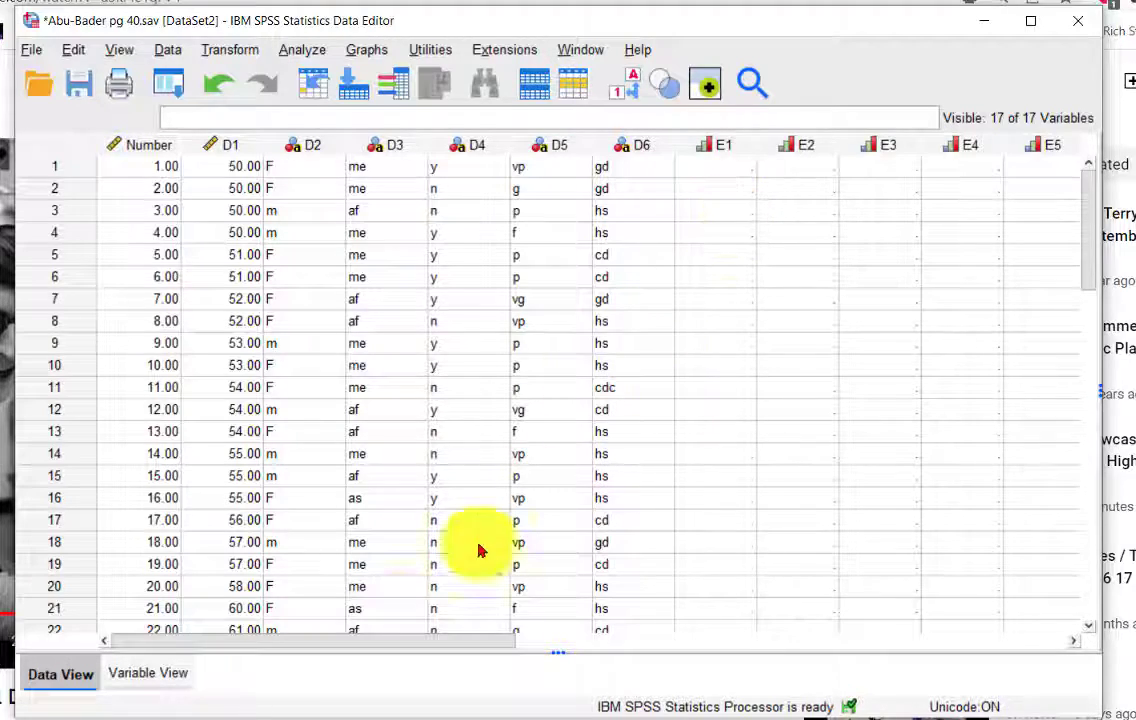
# Copy the E1–E10 item responses (H5:Q44) from the Abu-Bader pg 49 Excel workbook.
pyautogui.click(300, 715)
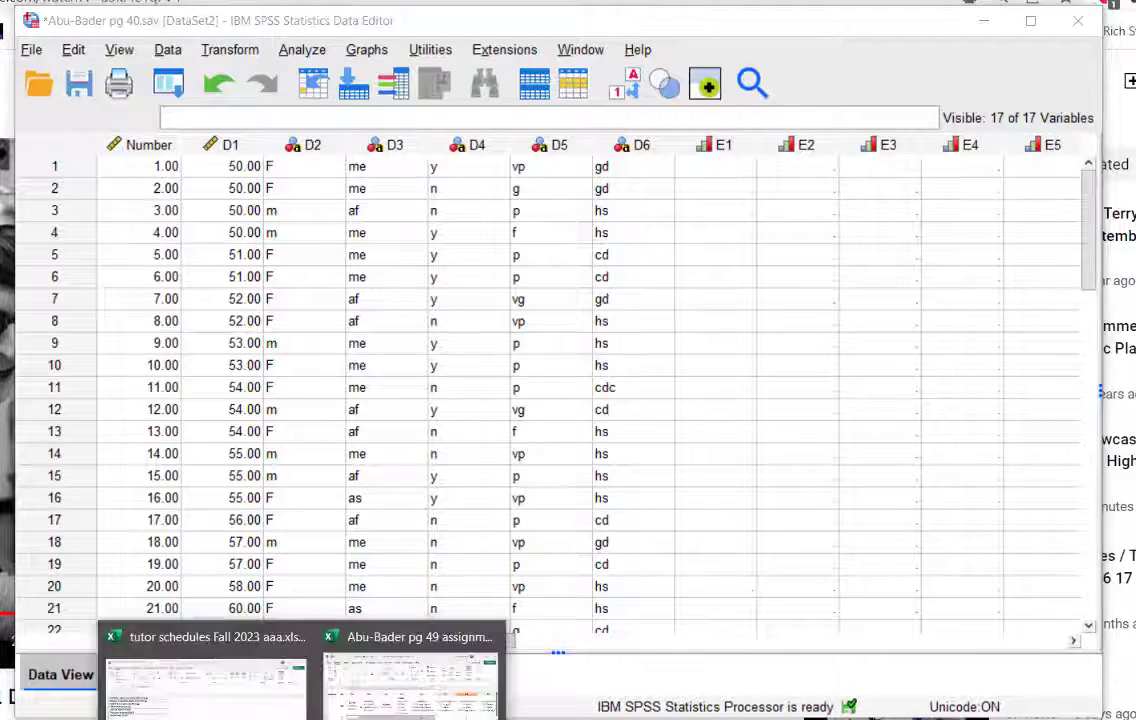
pyautogui.click(422, 706)
pyautogui.scroll(1, 705, 555)
pyautogui.scroll(1, 705, 555)
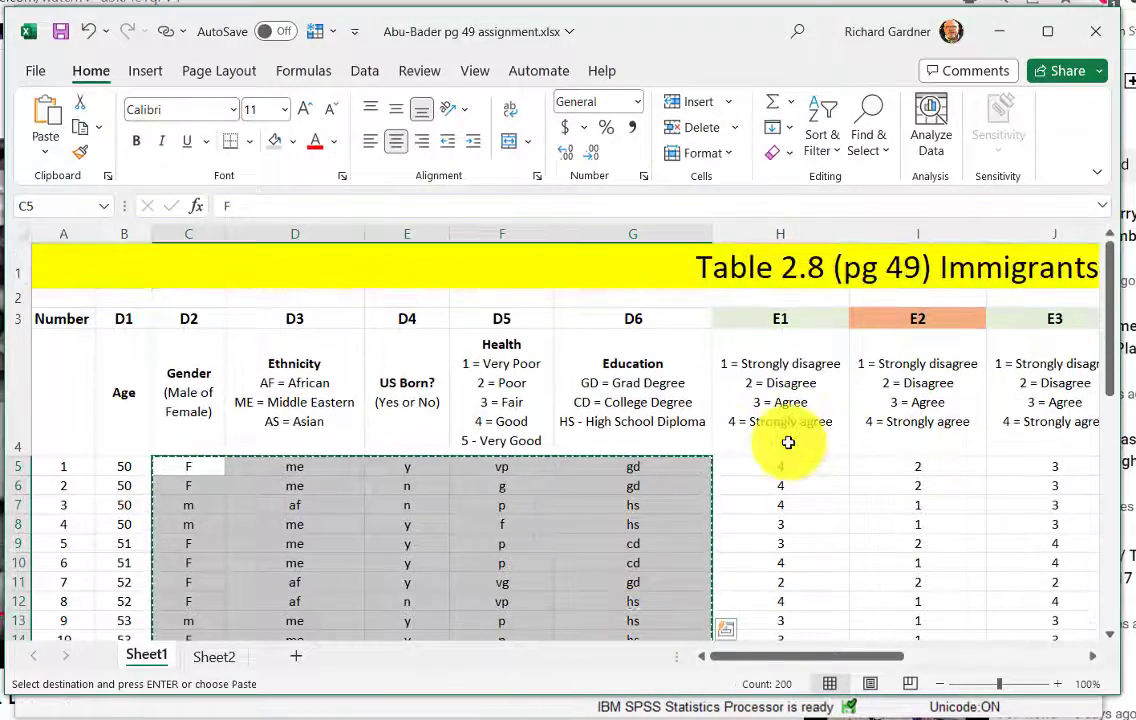
pyautogui.moveTo(756, 464); pyautogui.dragTo(886, 606)
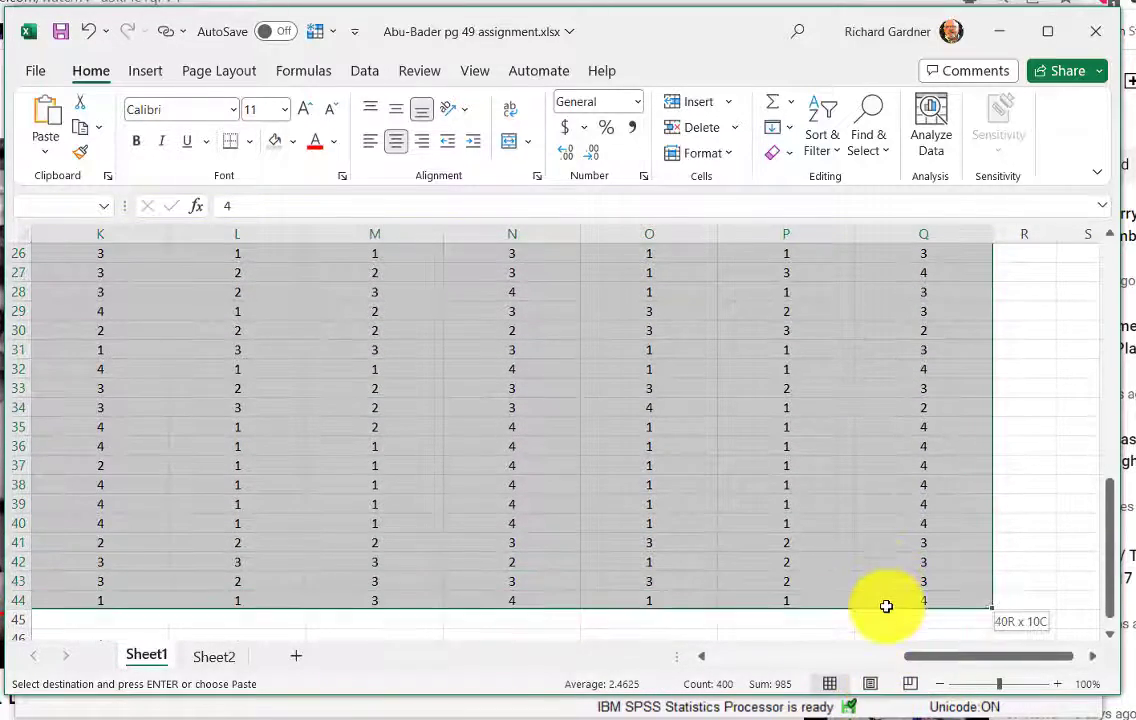
pyautogui.rightClick(886, 594)
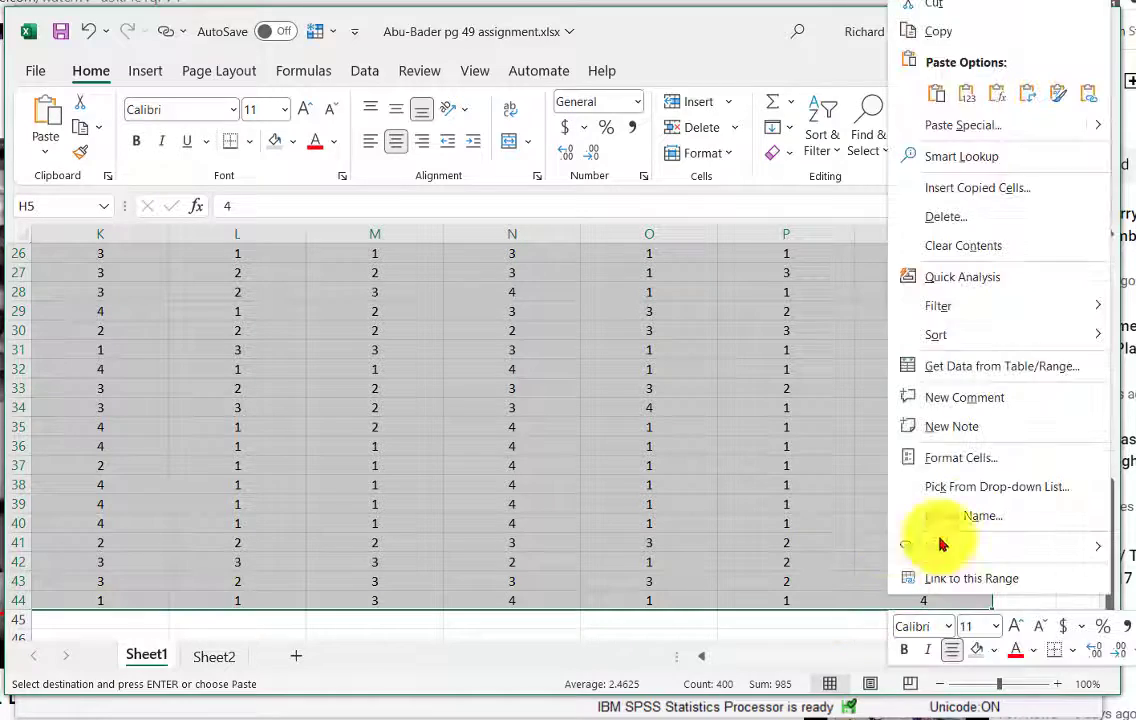
pyautogui.click(940, 45)
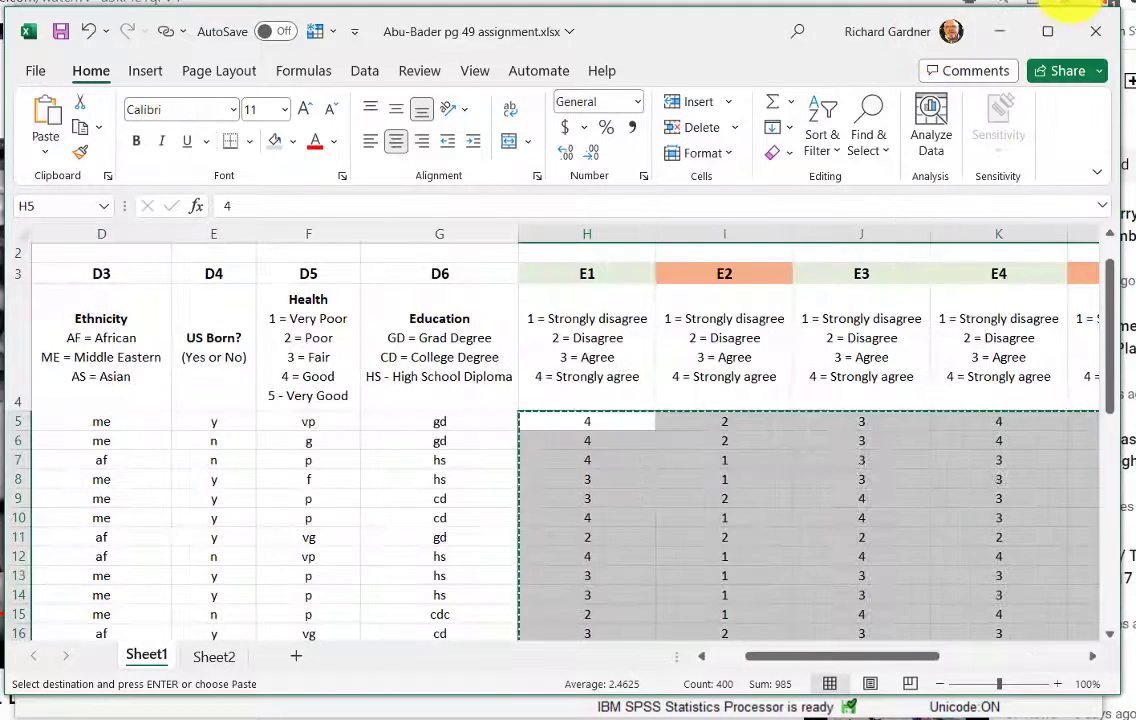
# Paste the responses into SPSS starting at row 1 of E1.
pyautogui.click(975, 30)
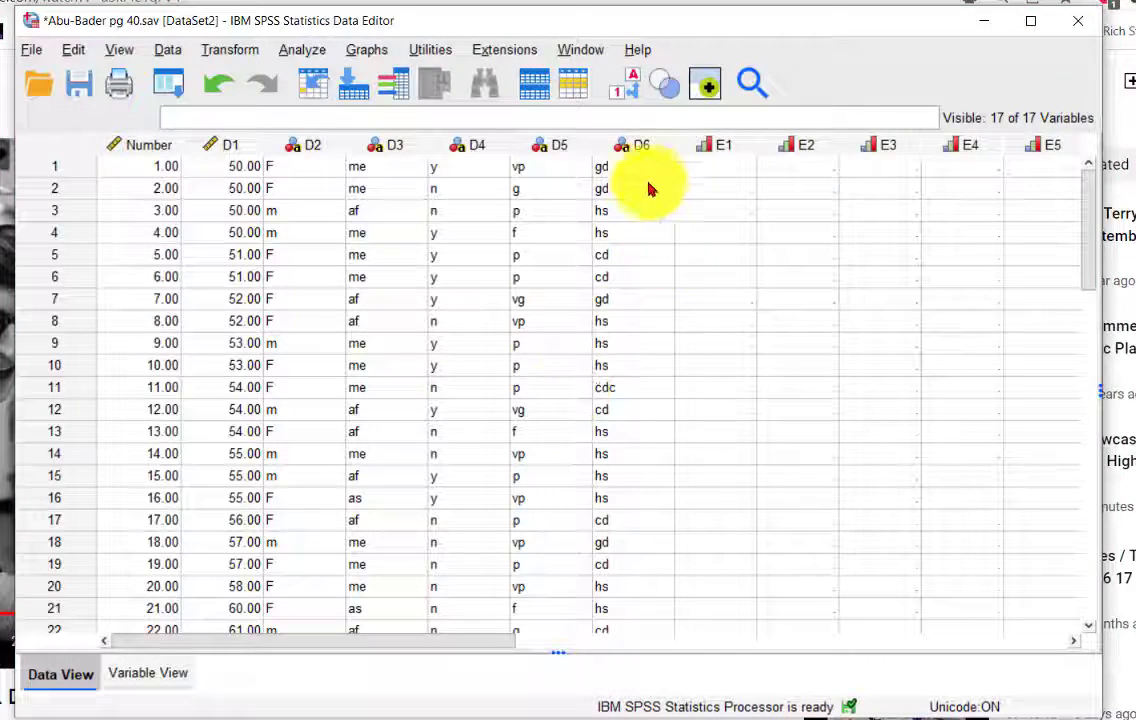
pyautogui.rightClick(701, 167)
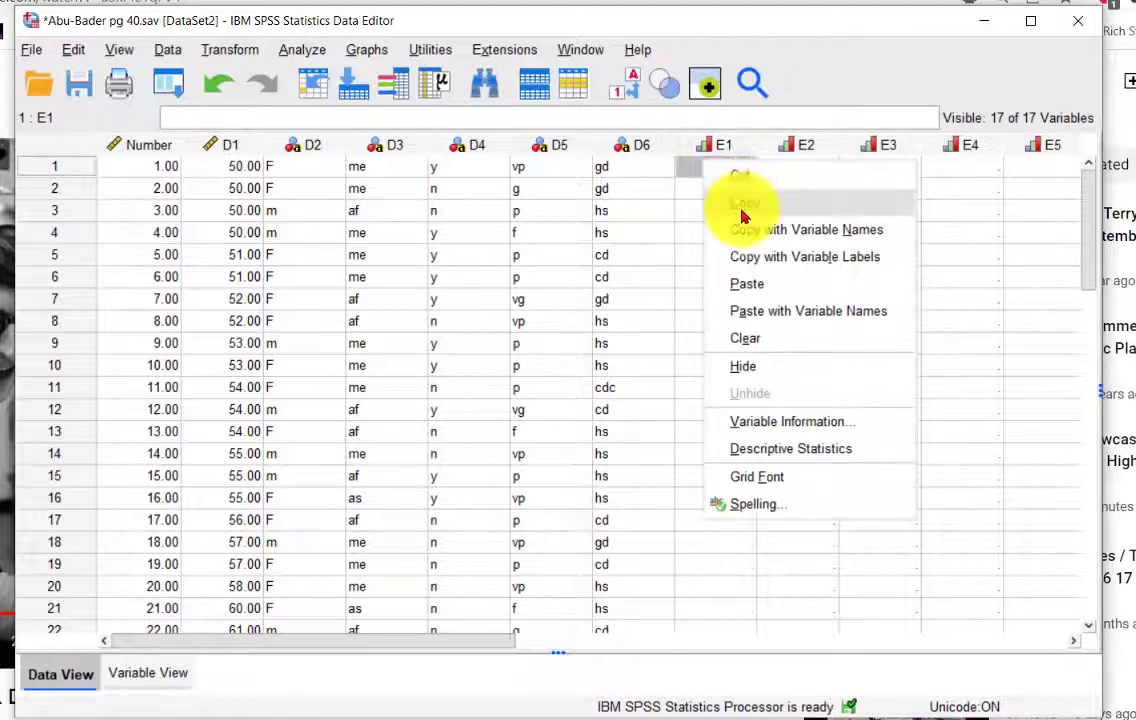
pyautogui.click(744, 309)
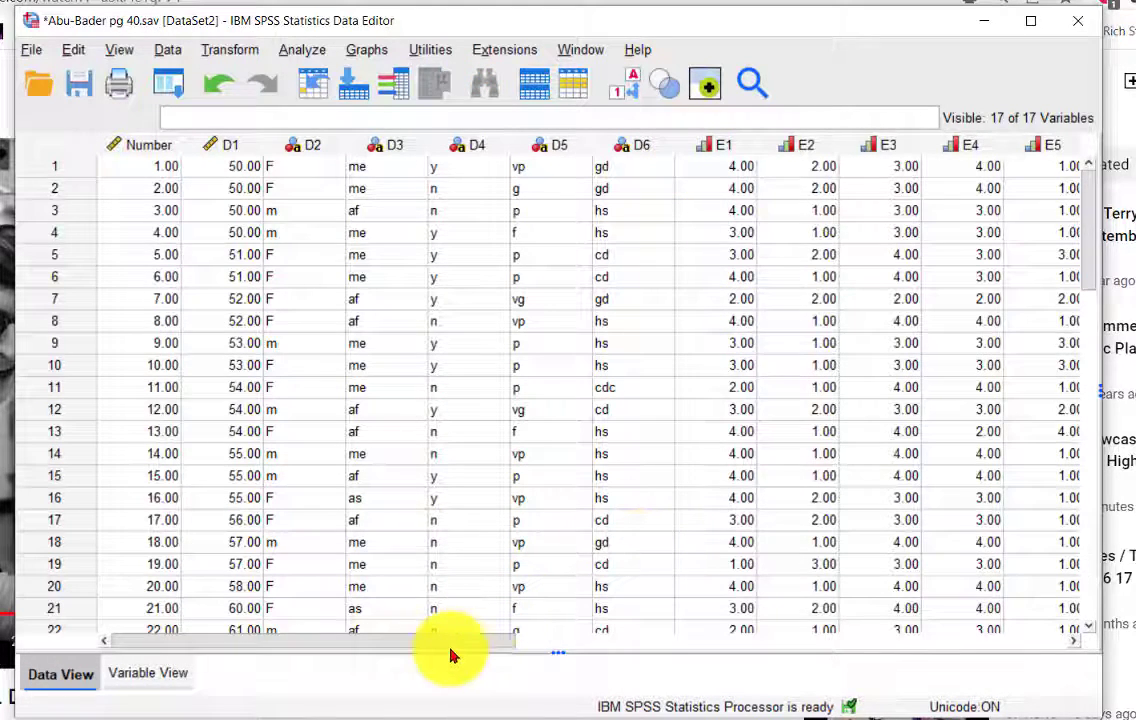
# In Variable View, set decimals to 0 for Number, D1 and the E item variables.
pyautogui.moveTo(406, 647); pyautogui.dragTo(381, 653)
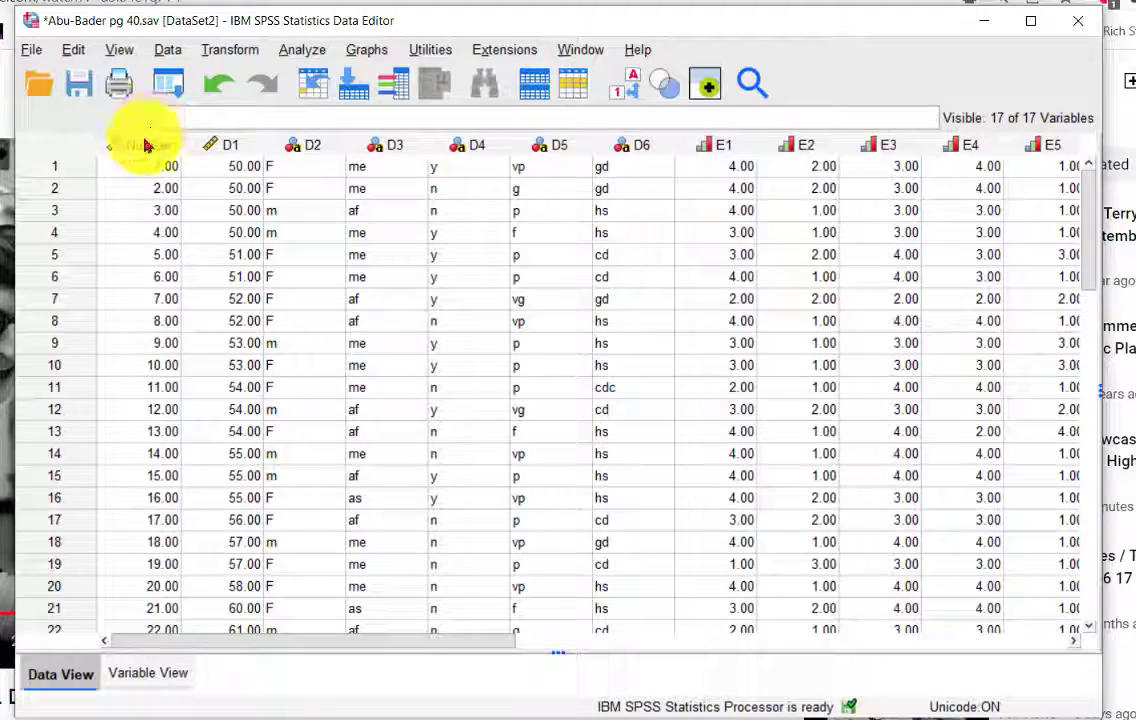
pyautogui.click(140, 674)
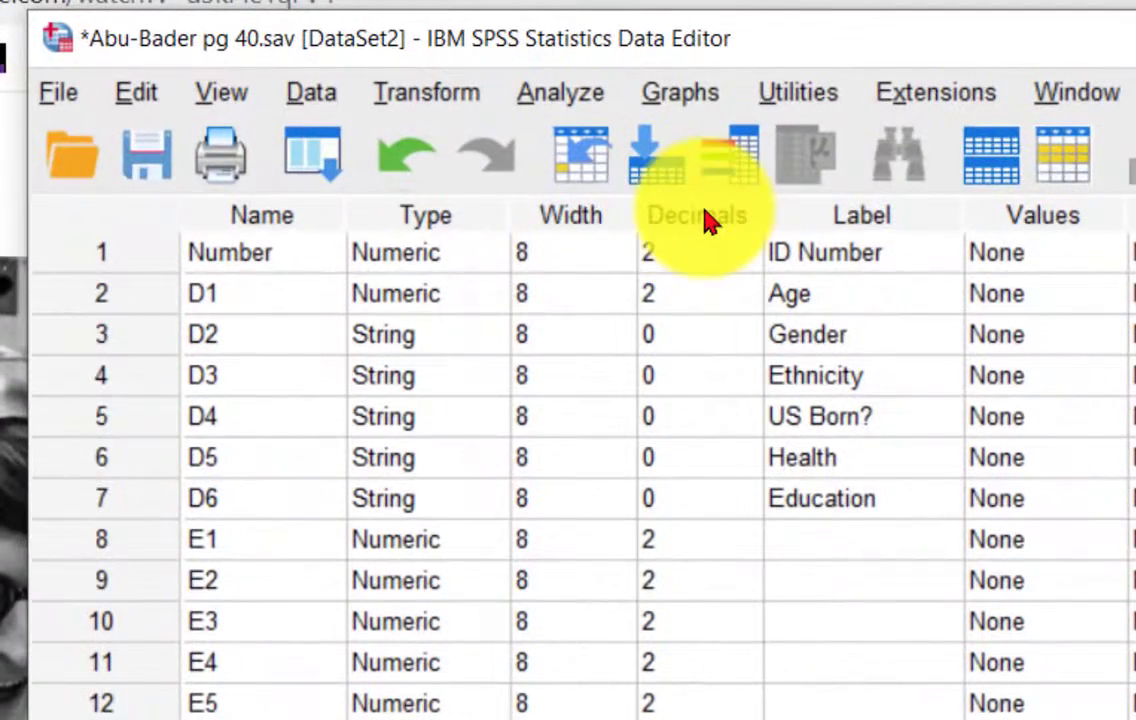
pyautogui.click(747, 261)
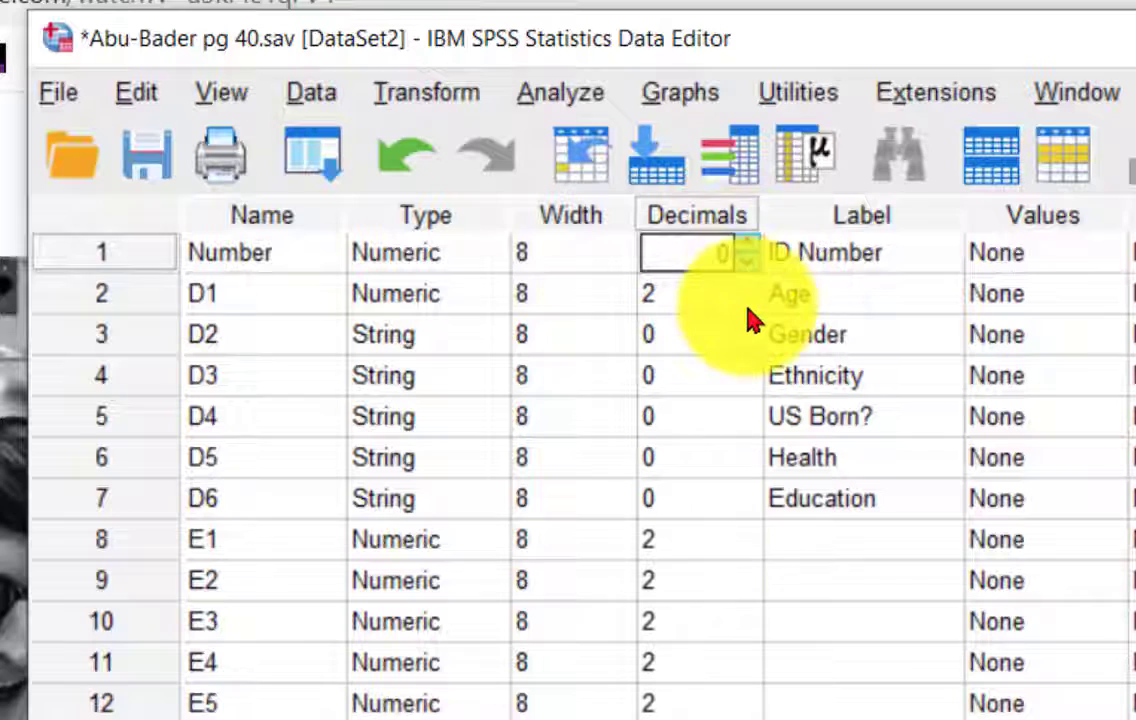
pyautogui.click(748, 305)
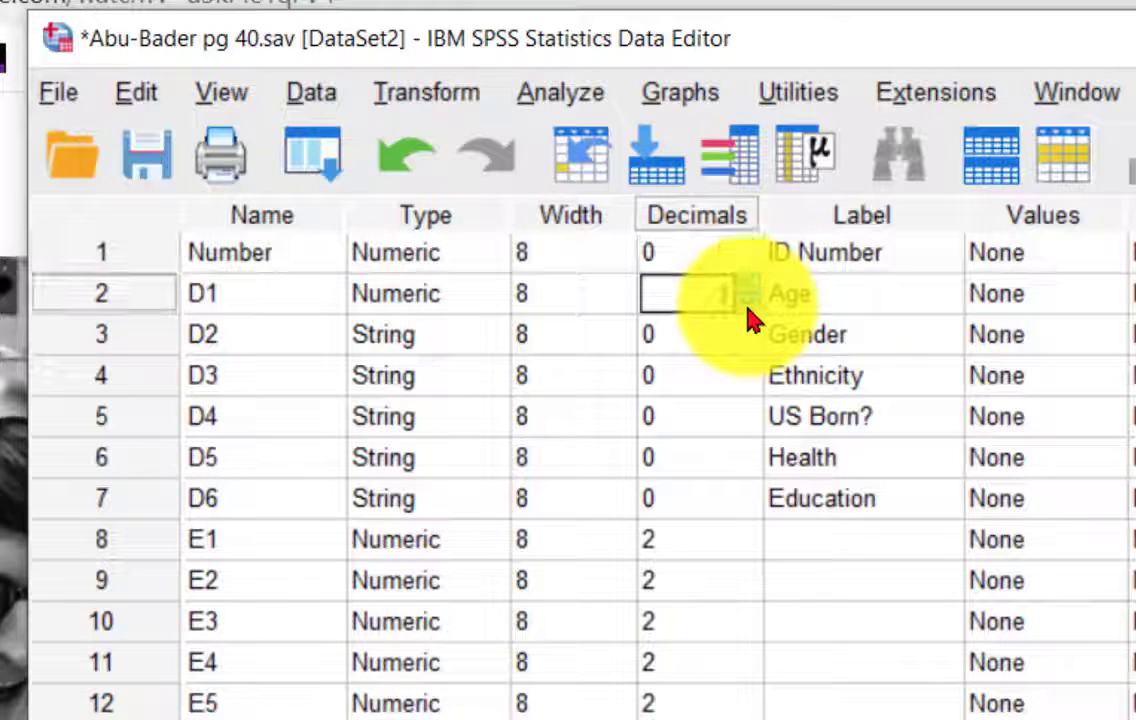
pyautogui.click(748, 551)
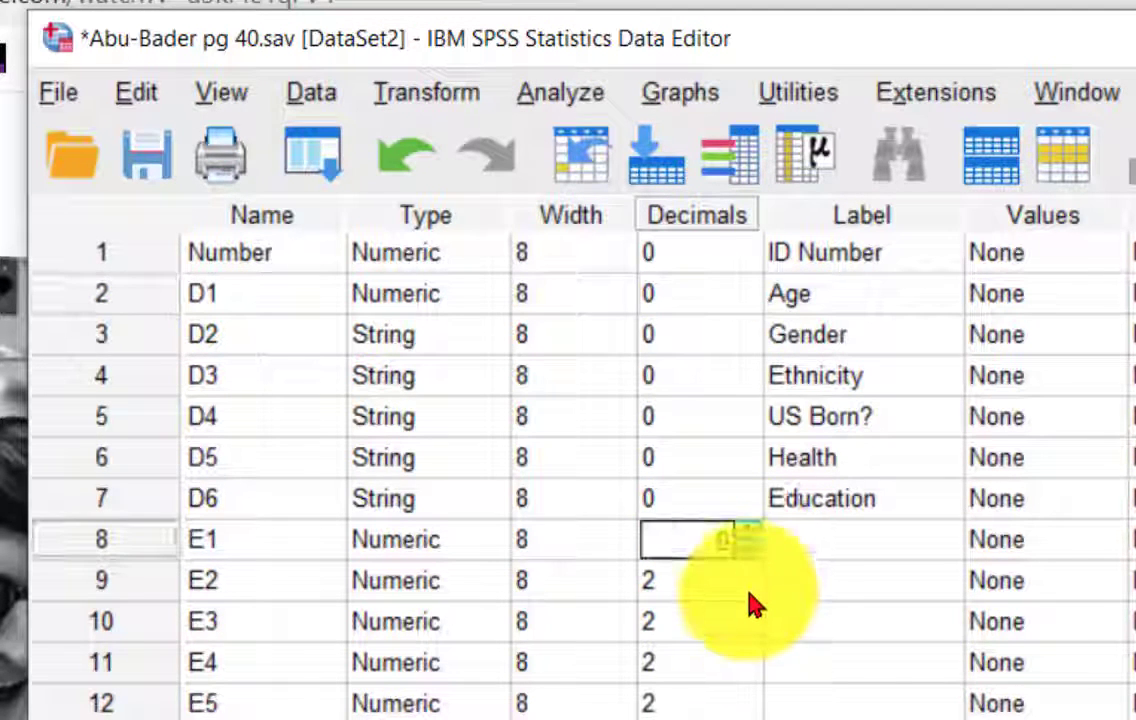
pyautogui.click(751, 597)
pyautogui.click(748, 591)
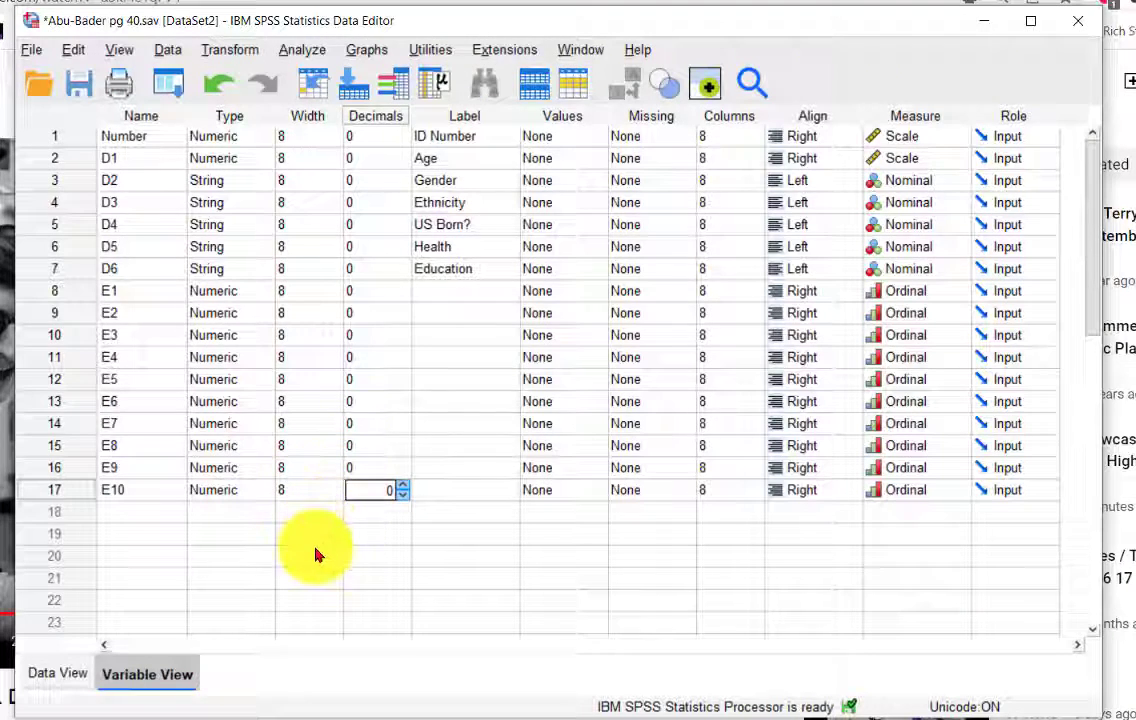
pyautogui.click(315, 555)
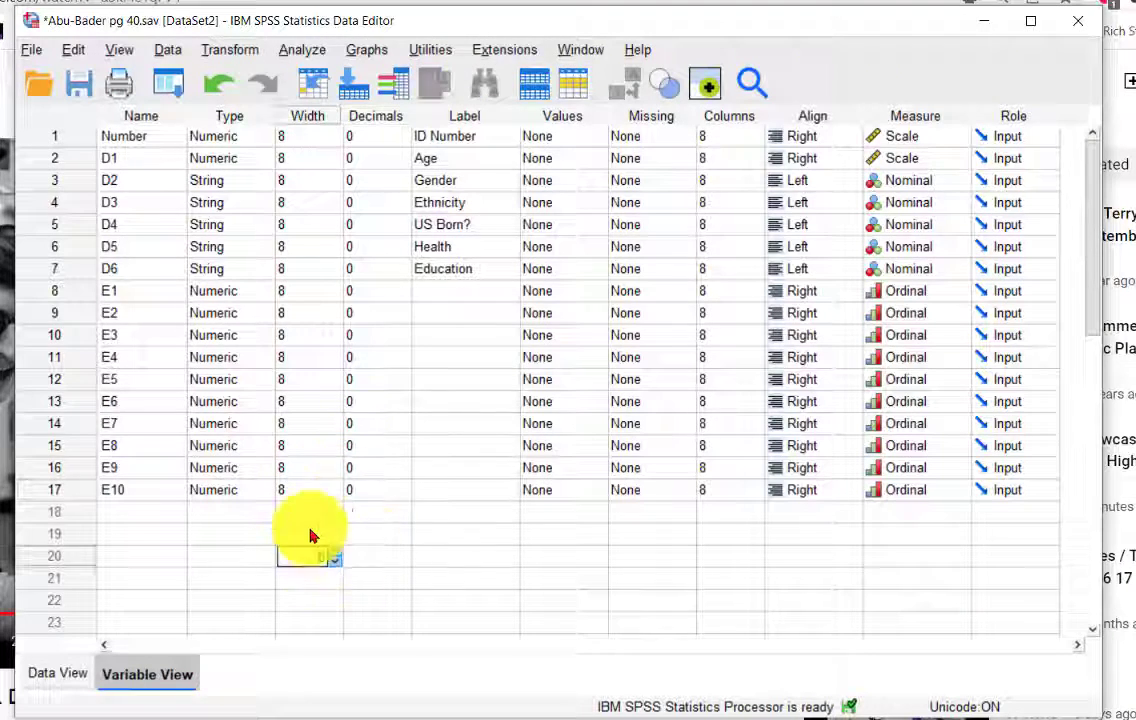
# Check the case data in Data View, then return to Variable View.
pyautogui.click(55, 671)
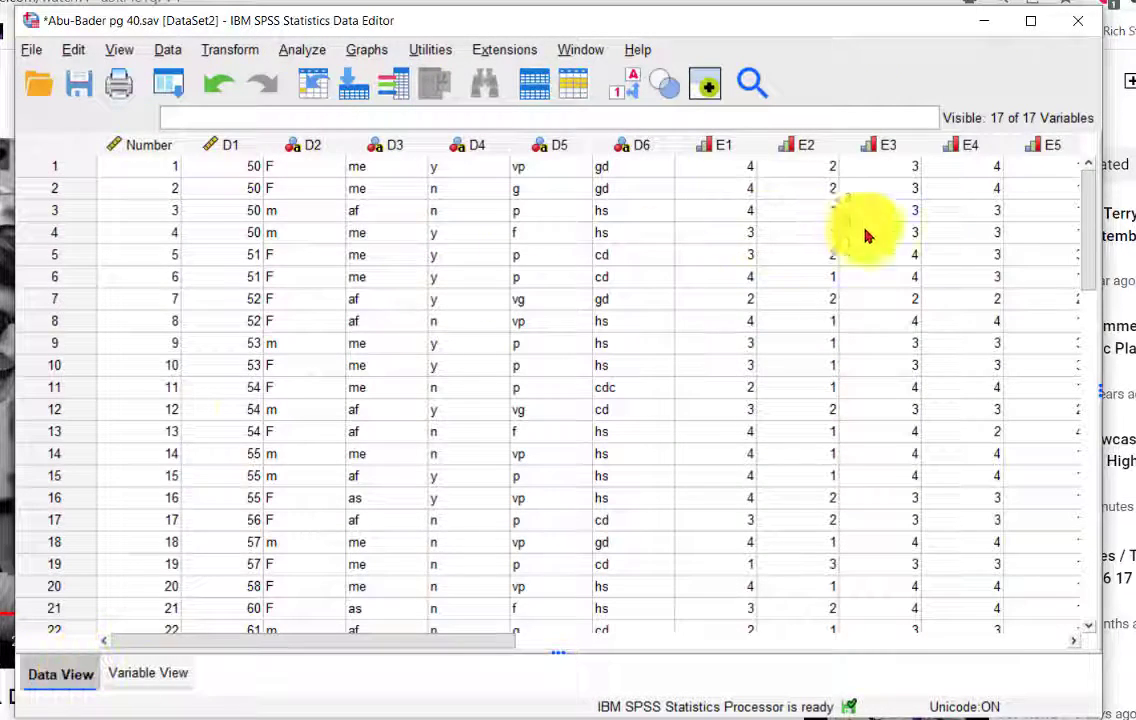
pyautogui.moveTo(425, 641); pyautogui.dragTo(340, 648)
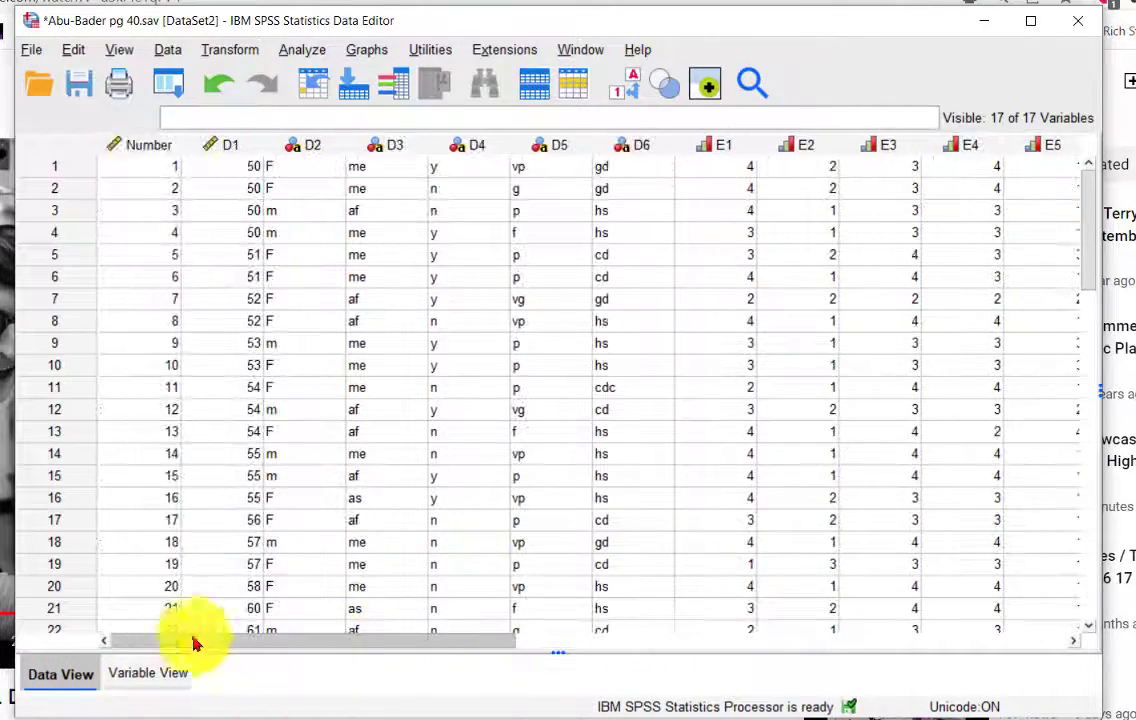
pyautogui.click(143, 672)
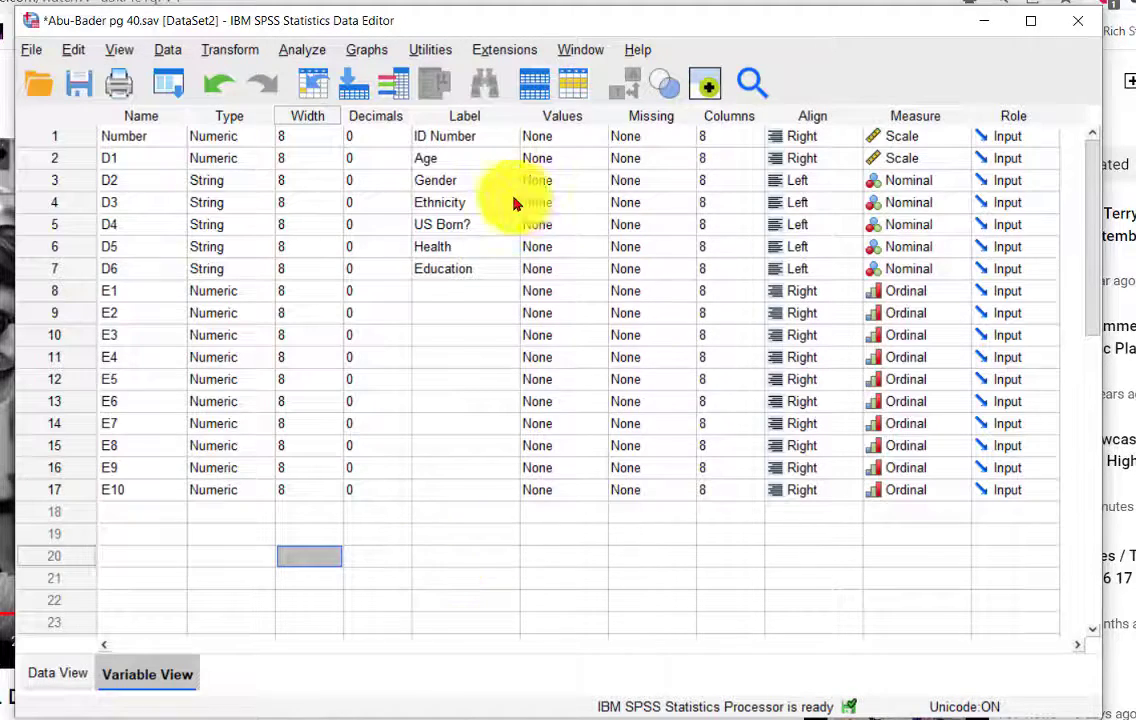
# Inspect the row 1 demographic values and the F/m codes in Gender.
pyautogui.doubleClick(122, 180)
pyautogui.click(127, 177)
pyautogui.click(225, 174)
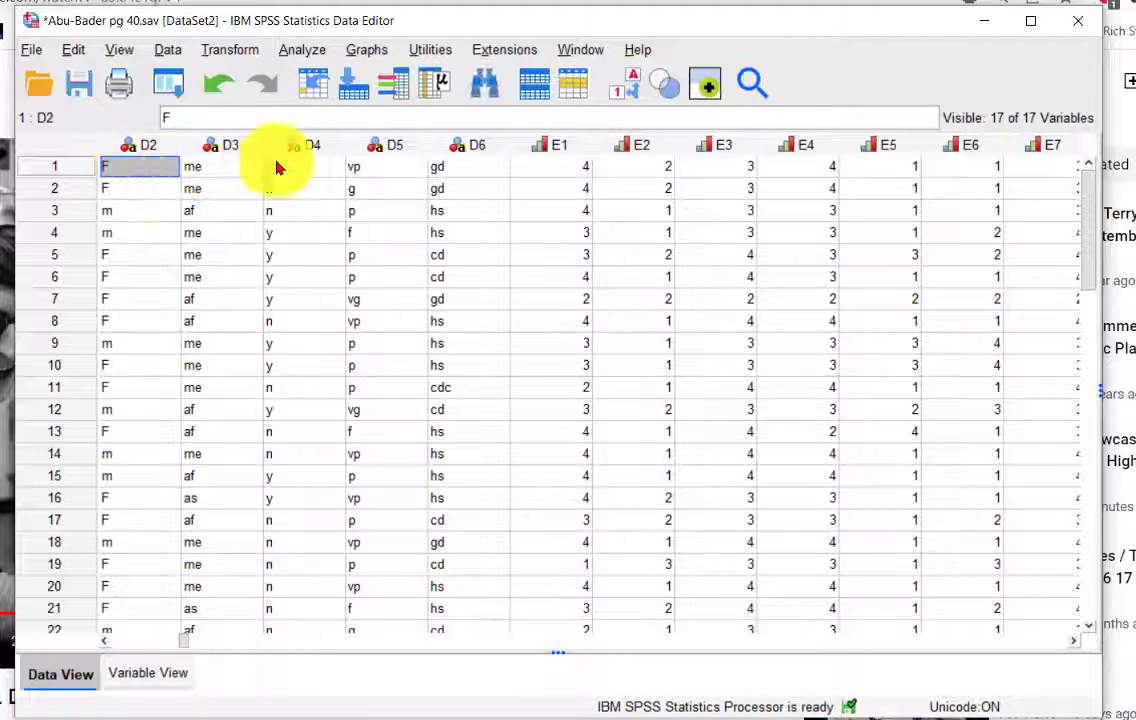
pyautogui.click(305, 175)
pyautogui.click(390, 177)
pyautogui.click(445, 175)
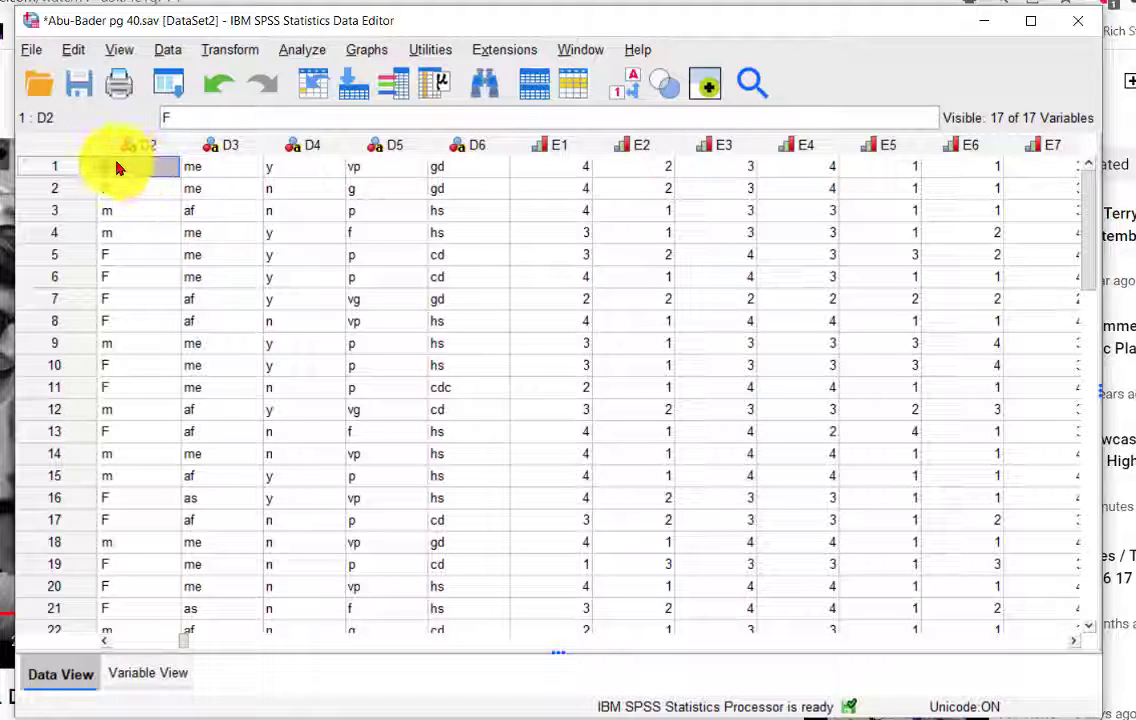
pyautogui.click(127, 232)
pyautogui.press('Up')
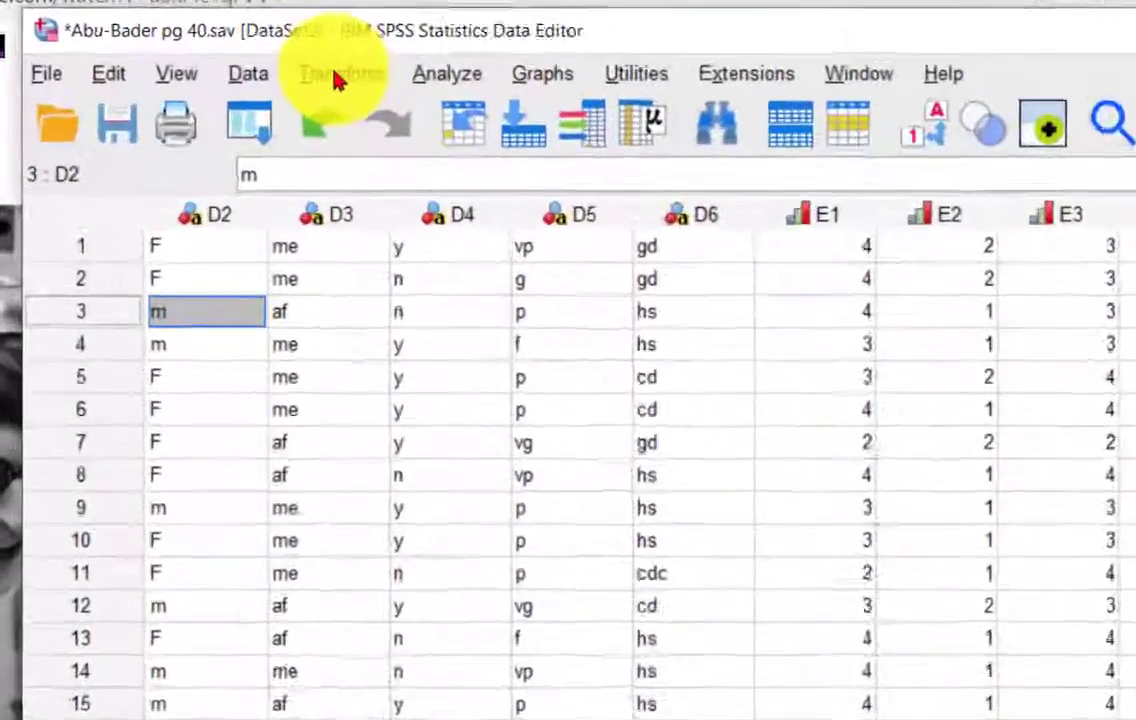
# Recode Gender into the same variable with F → 1 and m → 2.
pyautogui.click(228, 50)
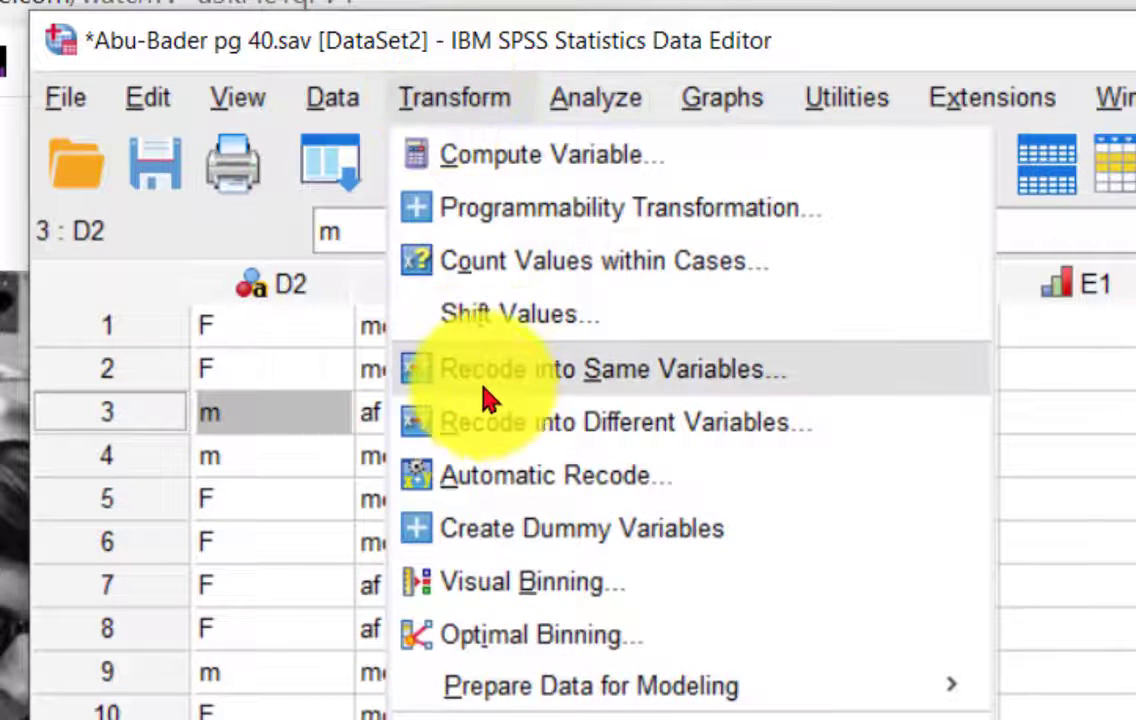
pyautogui.click(478, 387)
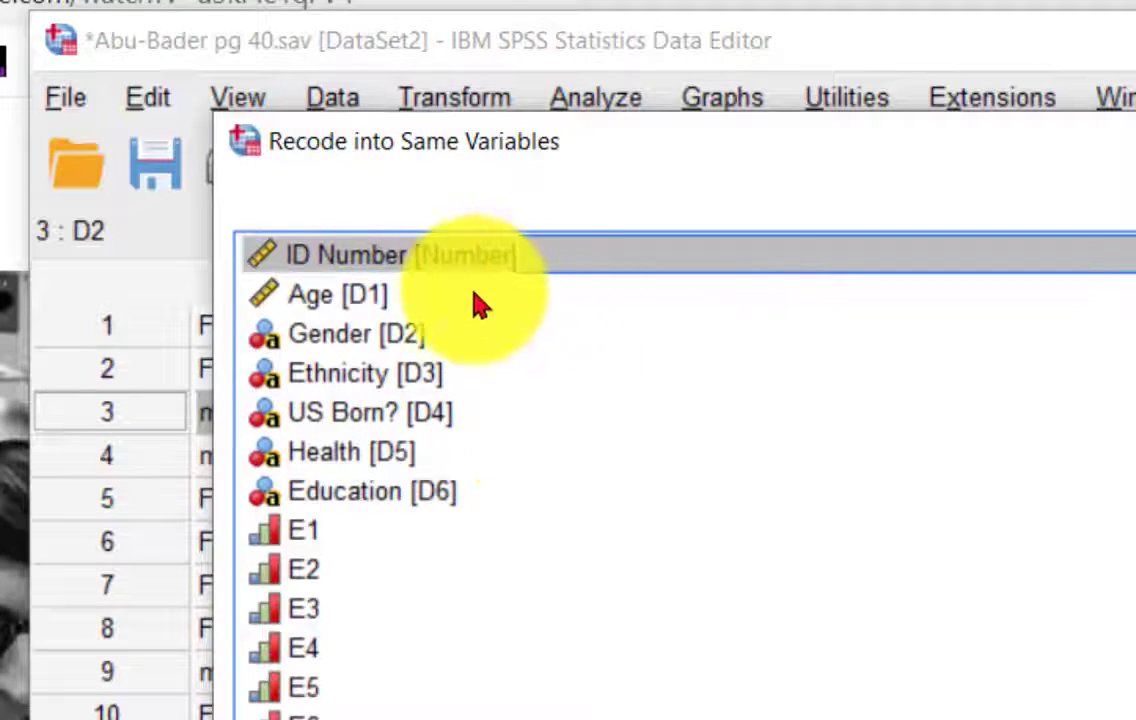
pyautogui.click(318, 336)
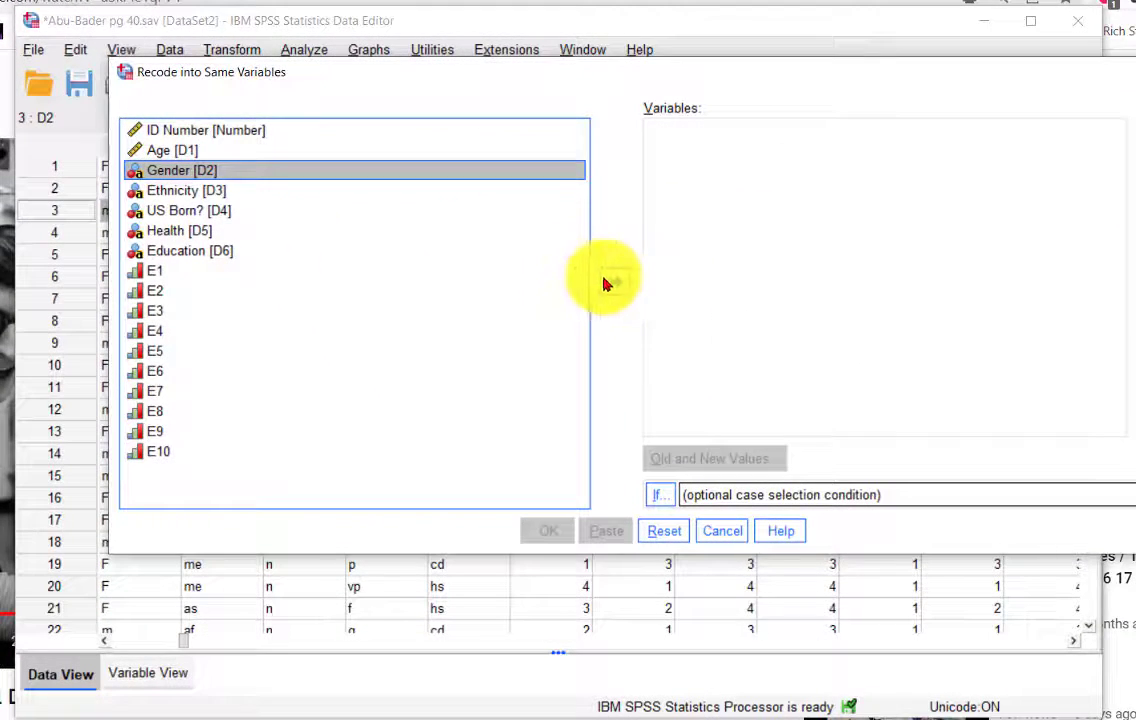
pyautogui.click(616, 282)
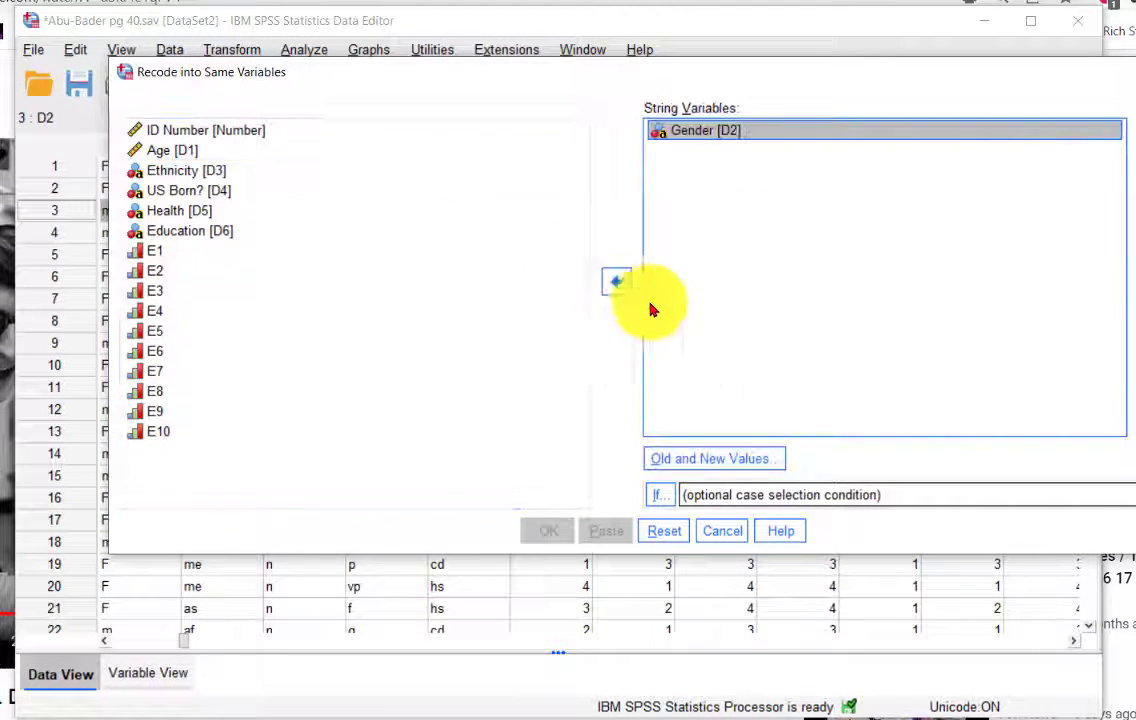
pyautogui.click(690, 462)
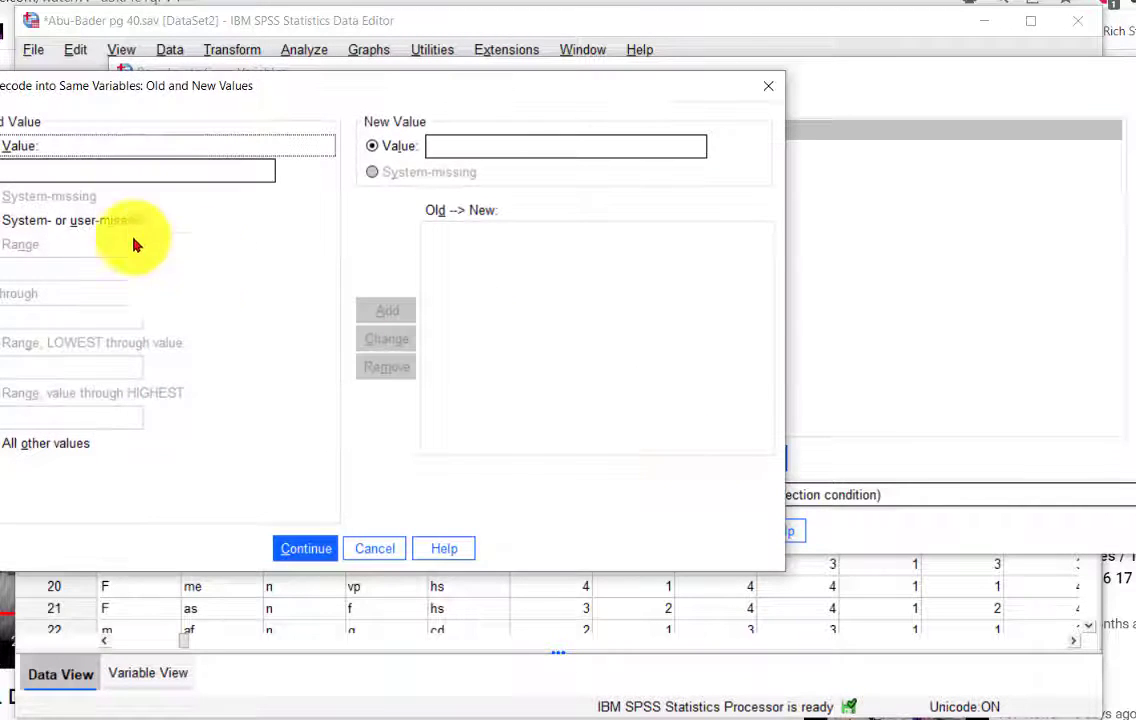
pyautogui.click(34, 169)
pyautogui.write('F')
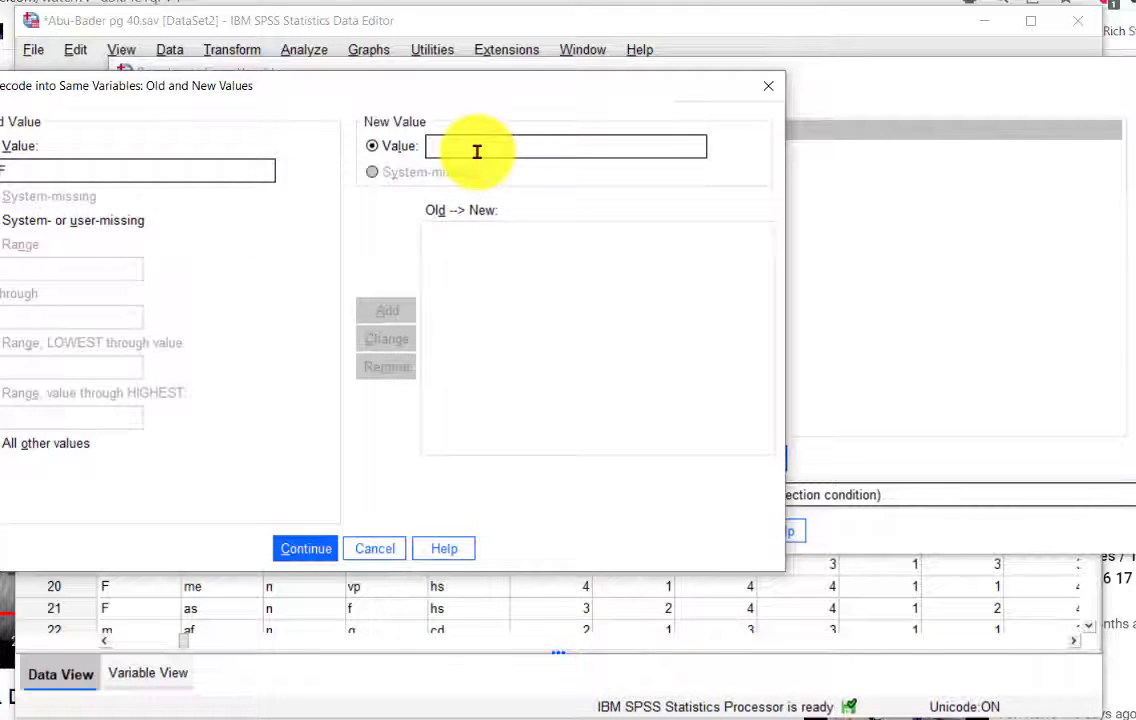
pyautogui.write('1')
pyautogui.click(387, 310)
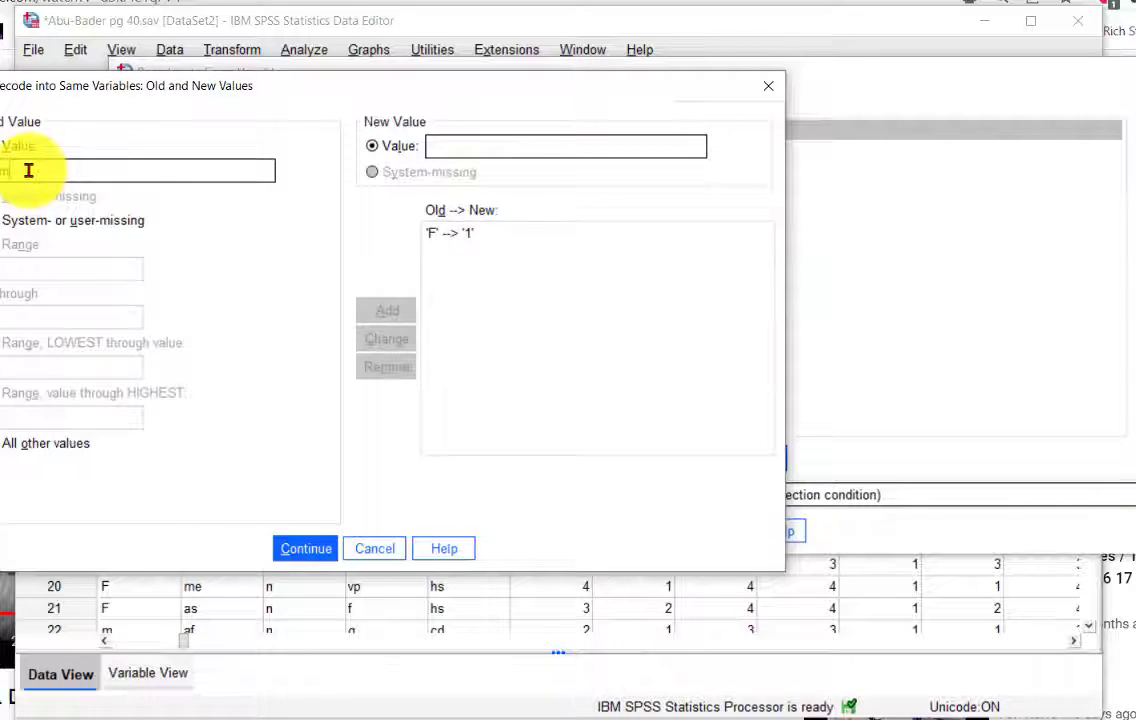
pyautogui.click(28, 170)
pyautogui.write('m')
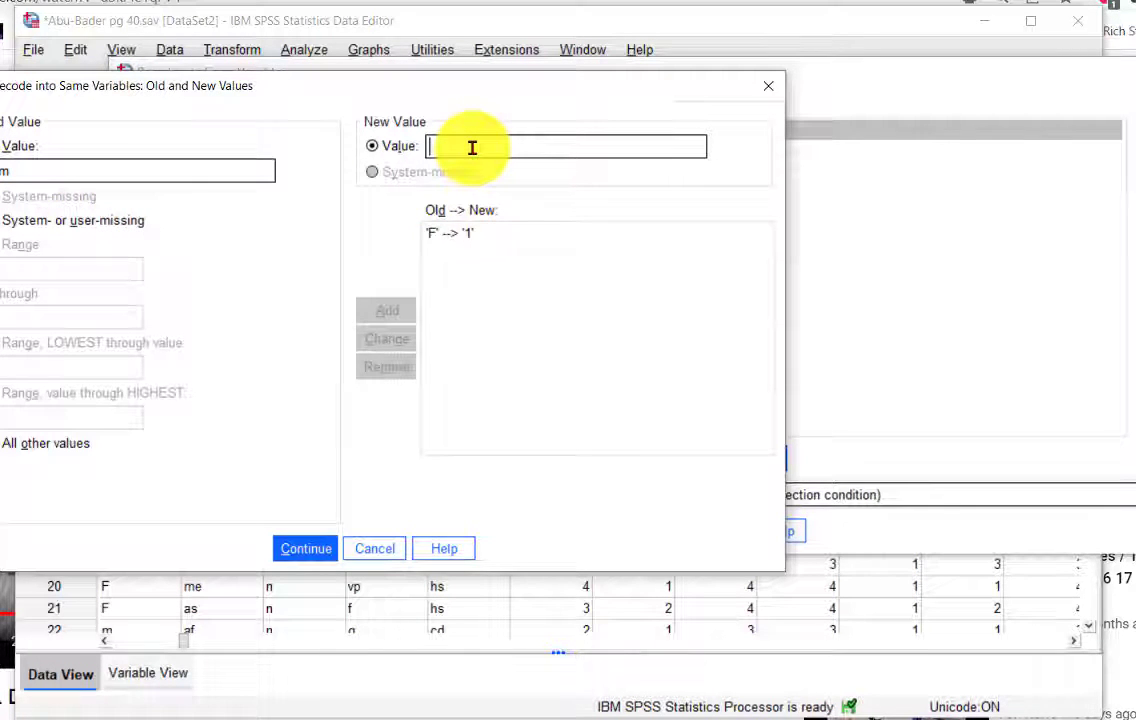
pyautogui.write('2')
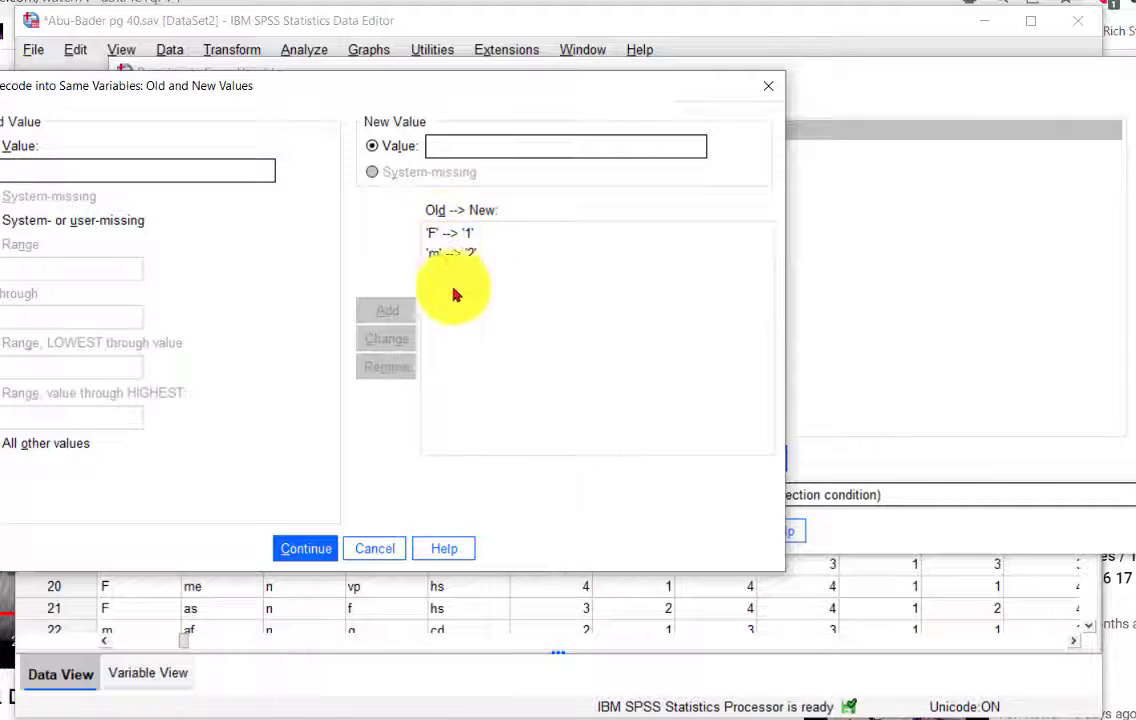
pyautogui.click(304, 548)
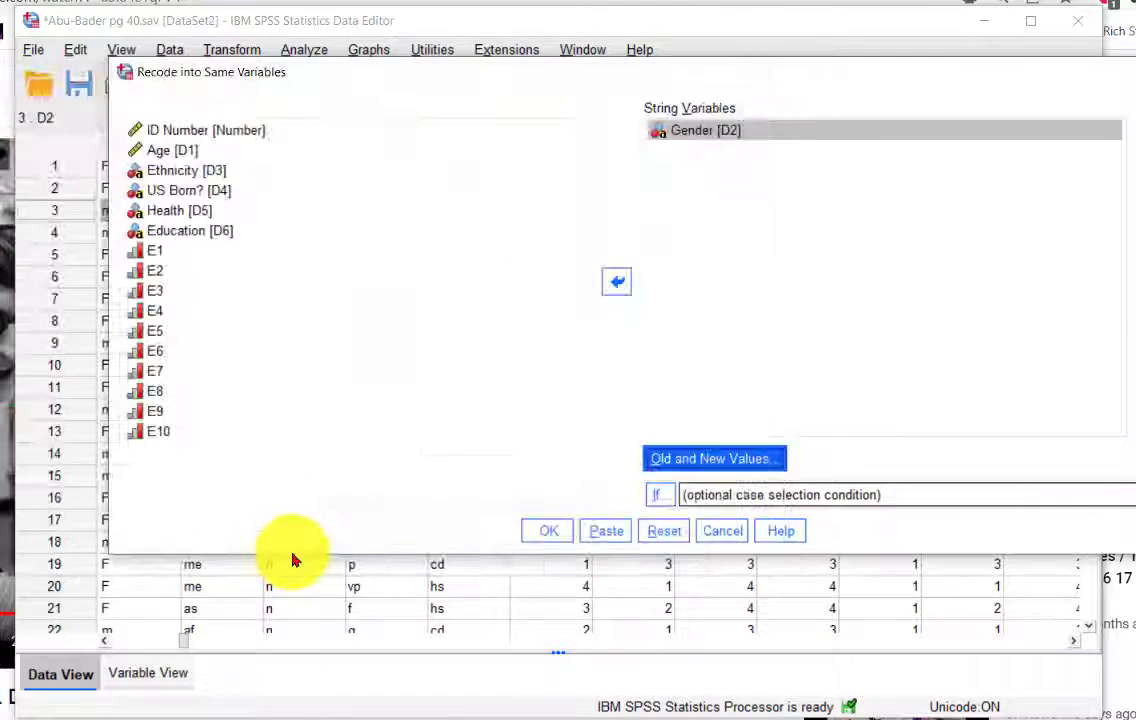
pyautogui.click(549, 531)
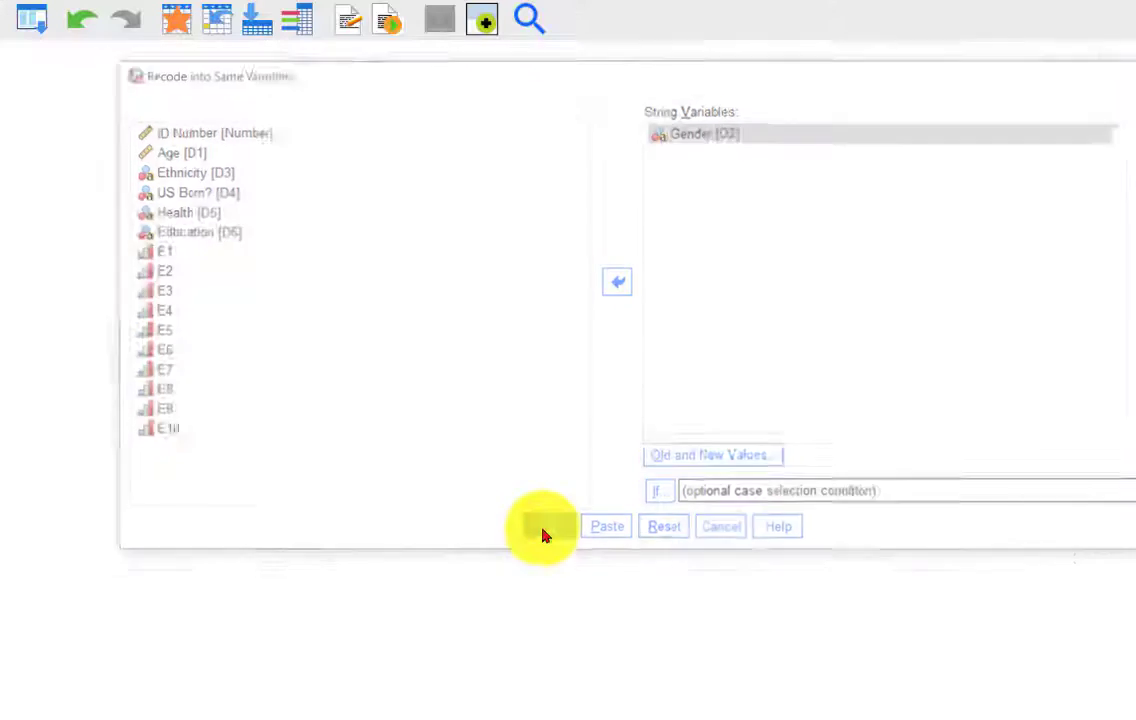
# Return to the Data Editor and select the Gender column.
pyautogui.moveTo(650, 719)
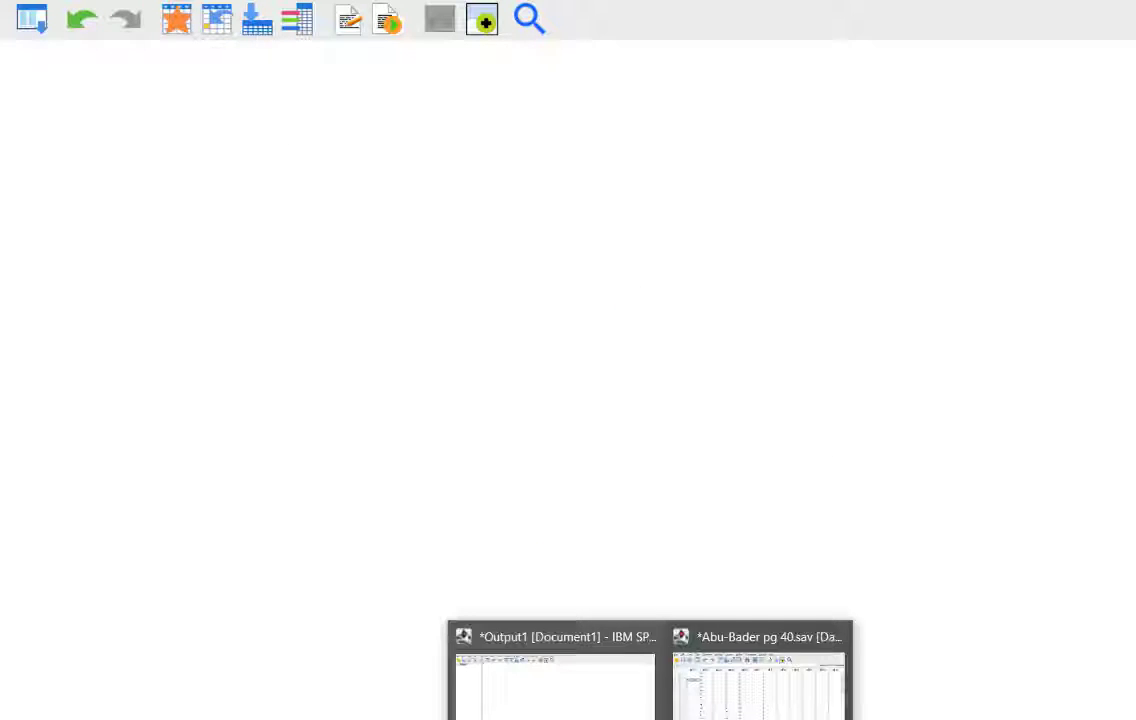
pyautogui.click(755, 682)
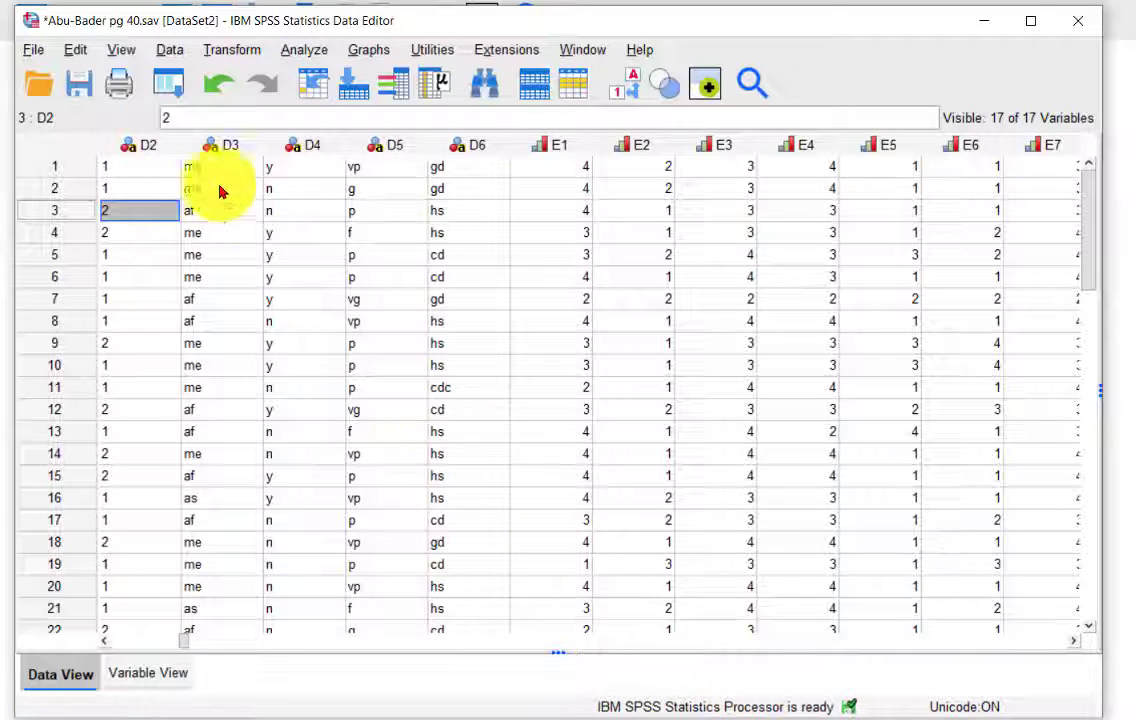
pyautogui.click(146, 148)
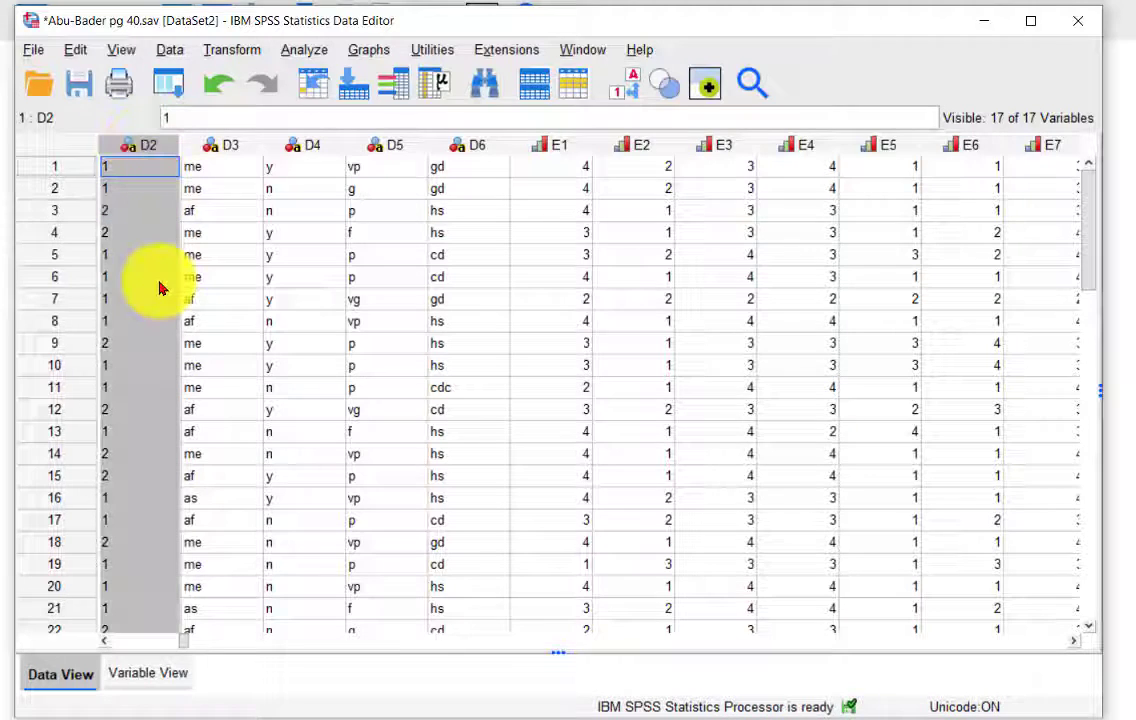
# Change Gender's variable type to Numeric.
pyautogui.doubleClick(137, 152)
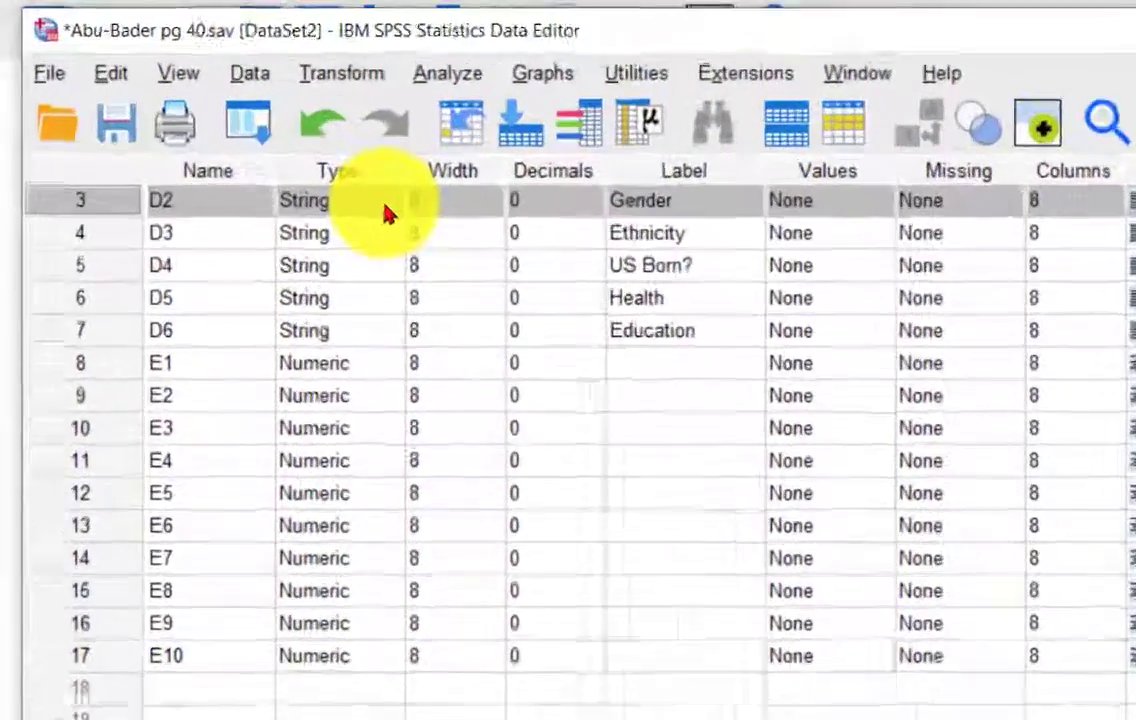
pyautogui.click(387, 212)
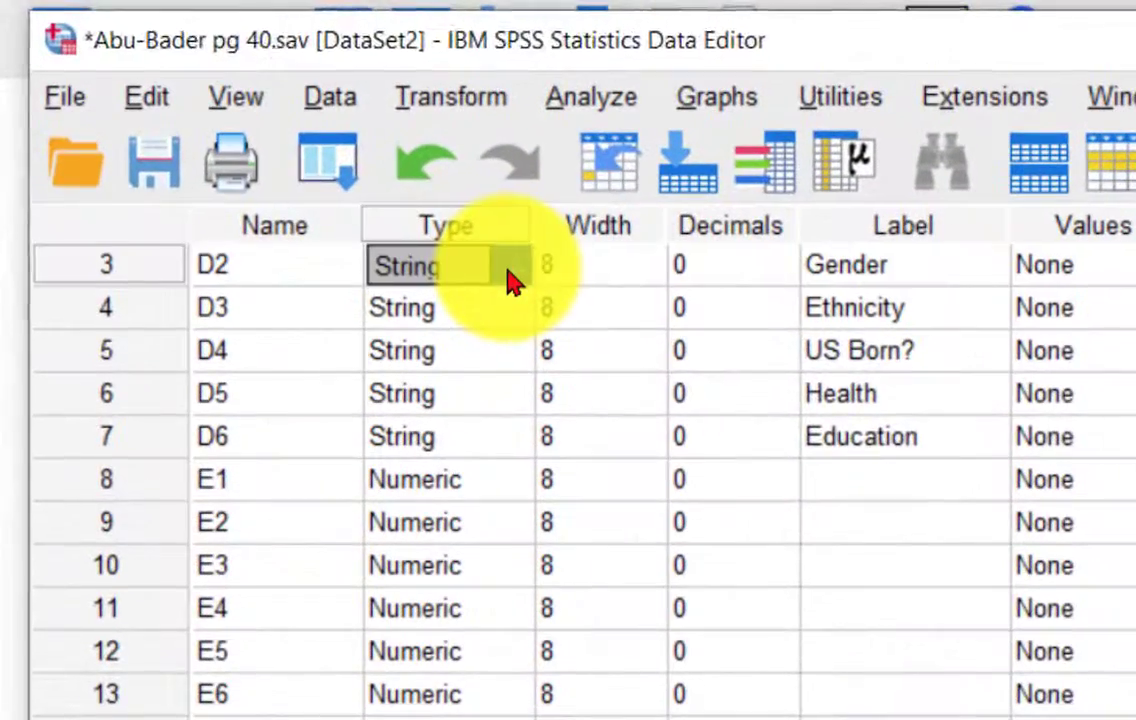
pyautogui.click(388, 211)
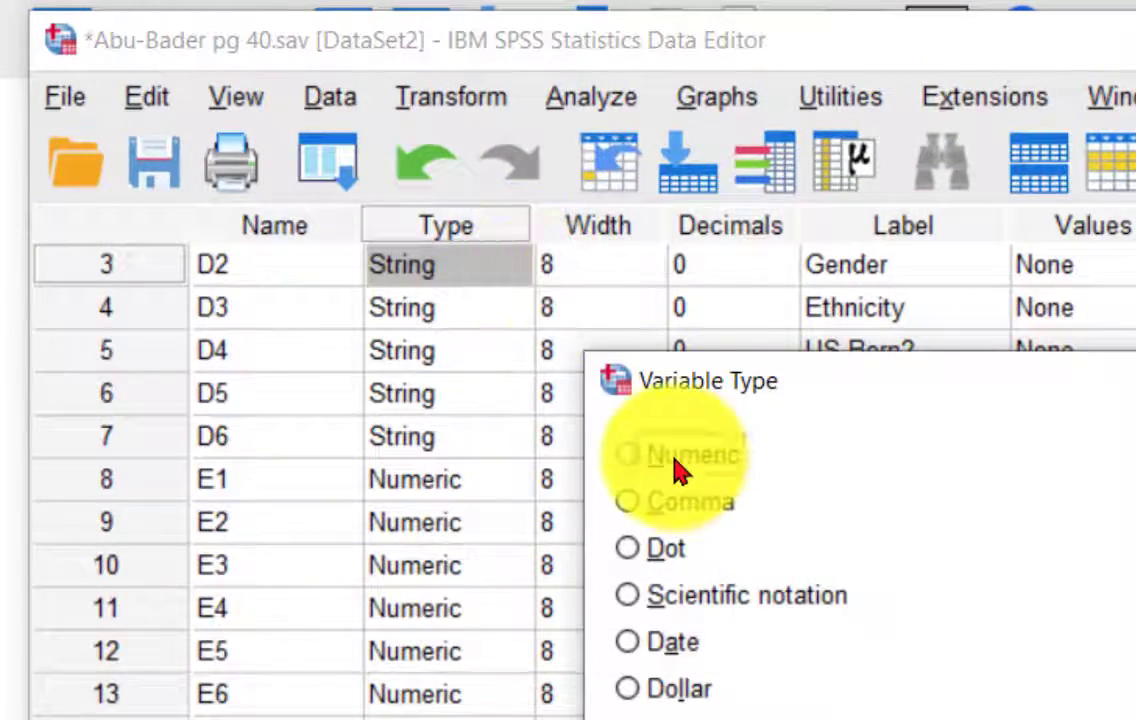
pyautogui.click(675, 470)
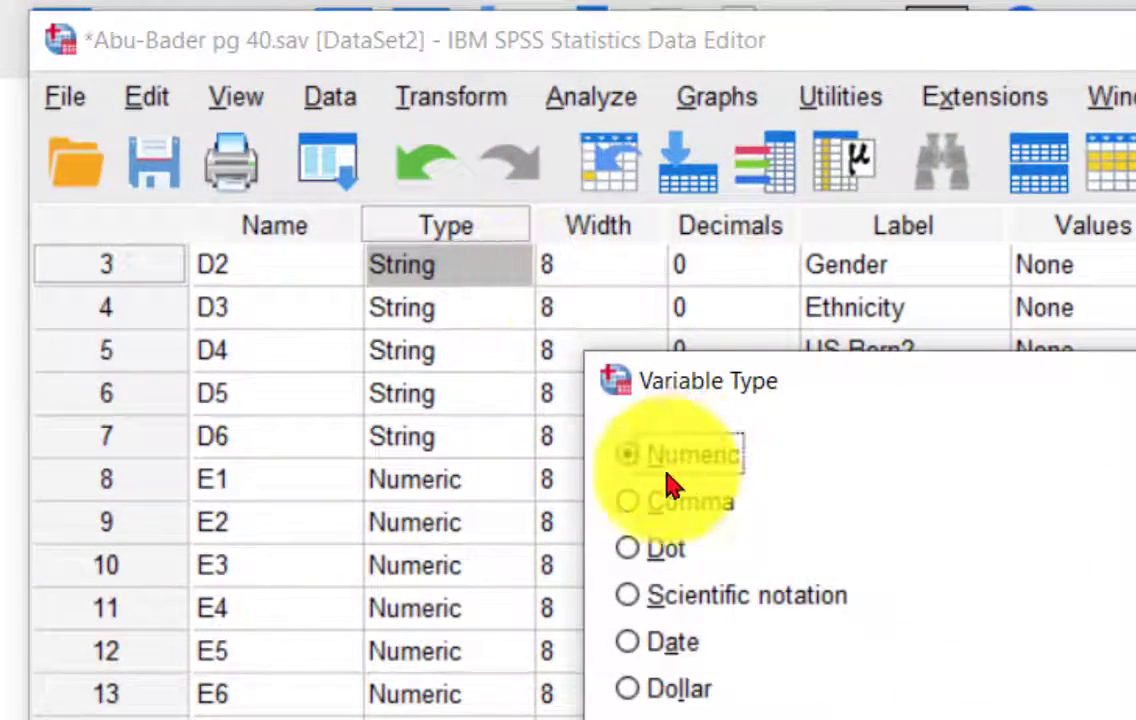
pyautogui.press('Return')
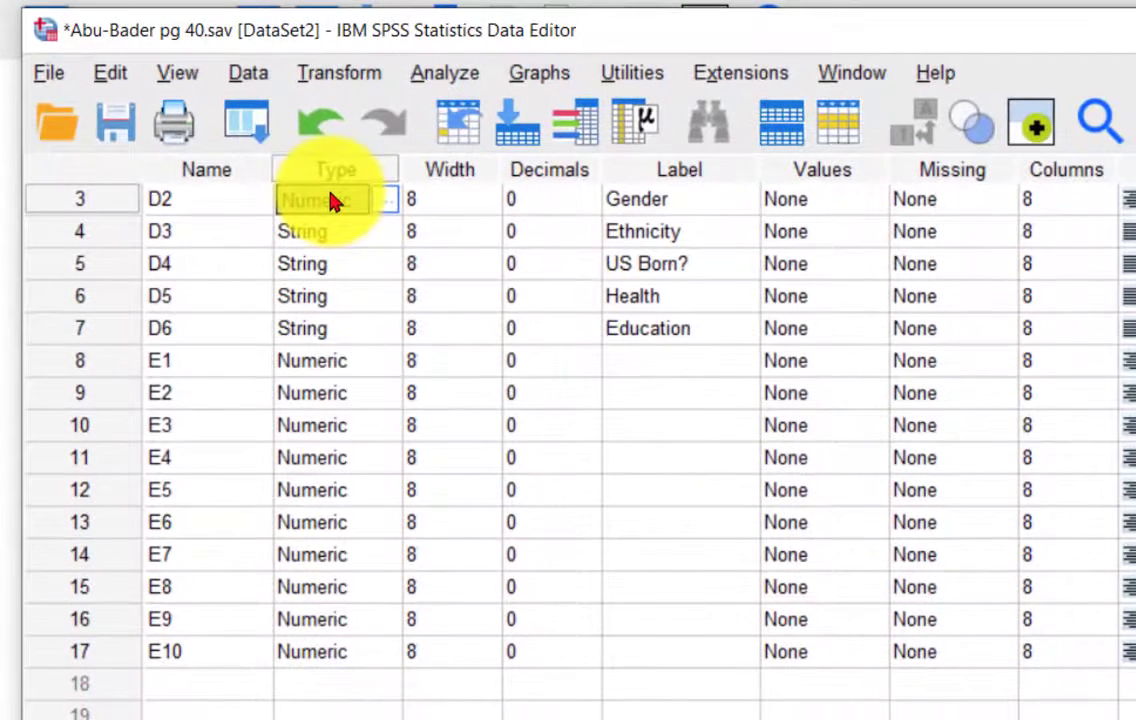
# Add Gender value labels 1 = female and 2 = male, then recheck them.
pyautogui.click(843, 172)
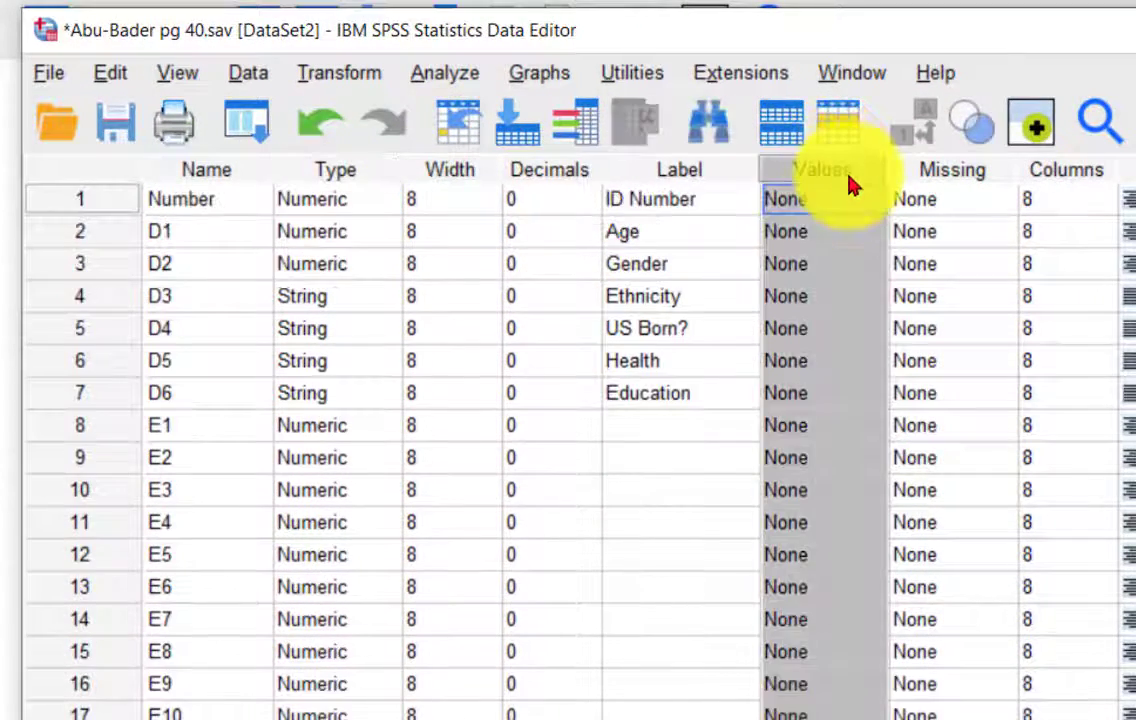
pyautogui.click(519, 253)
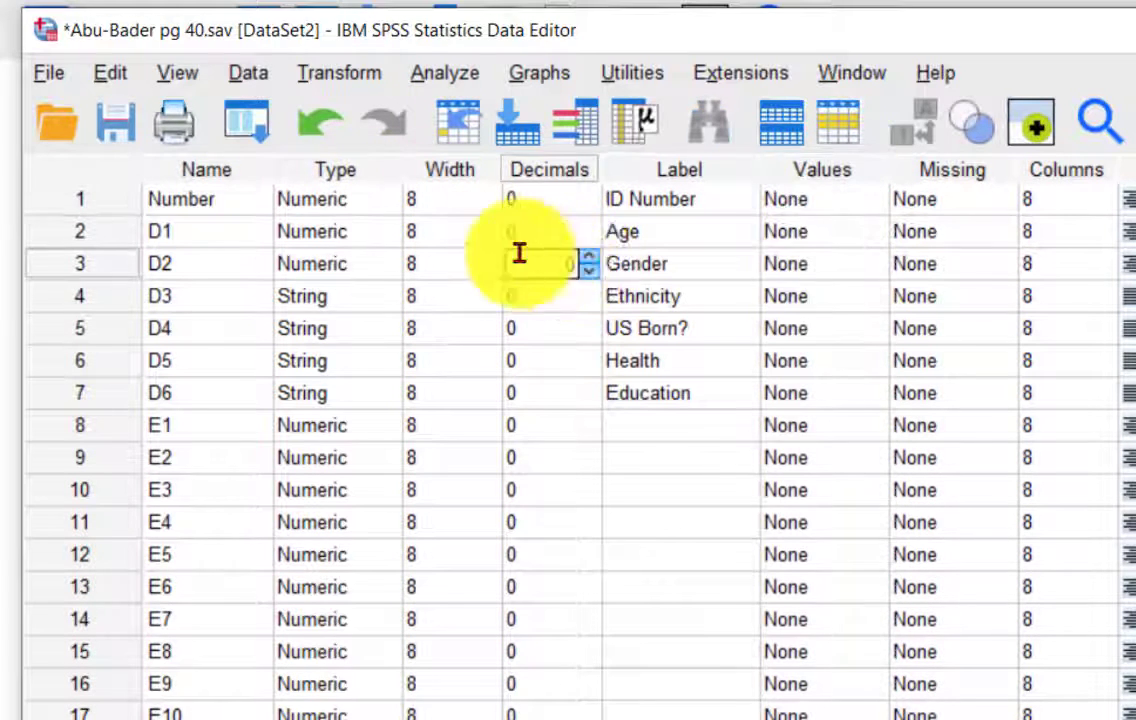
pyautogui.click(877, 266)
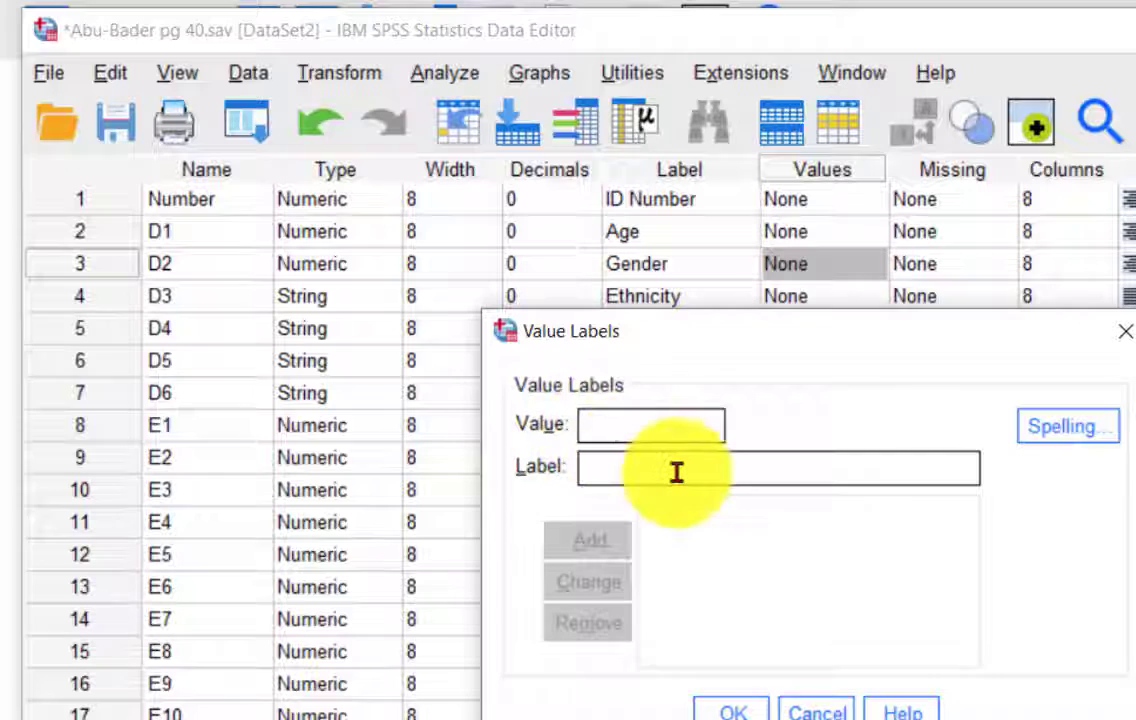
pyautogui.write('1')
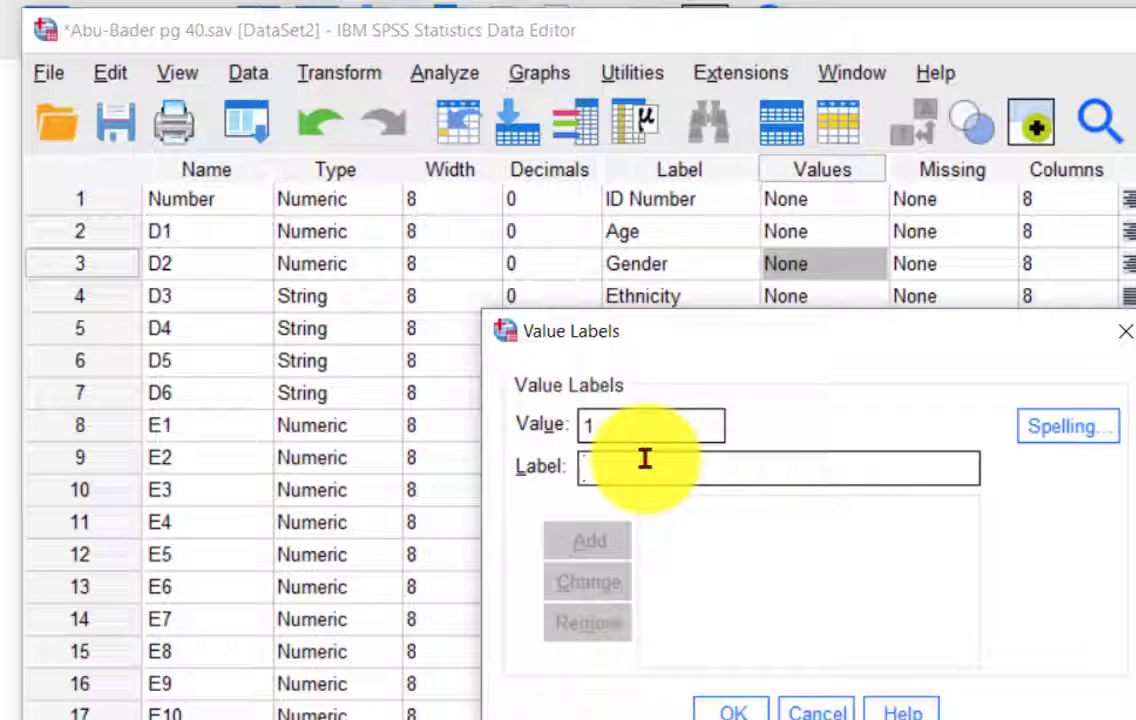
pyautogui.write(' = "fe')
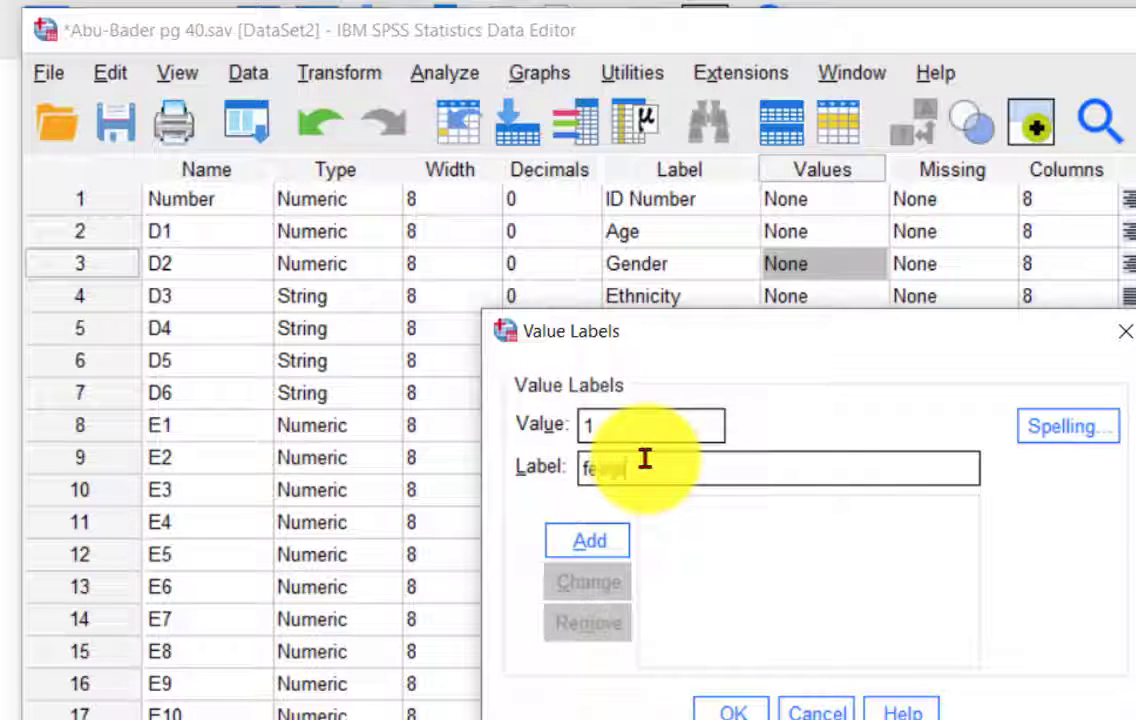
pyautogui.write('male')
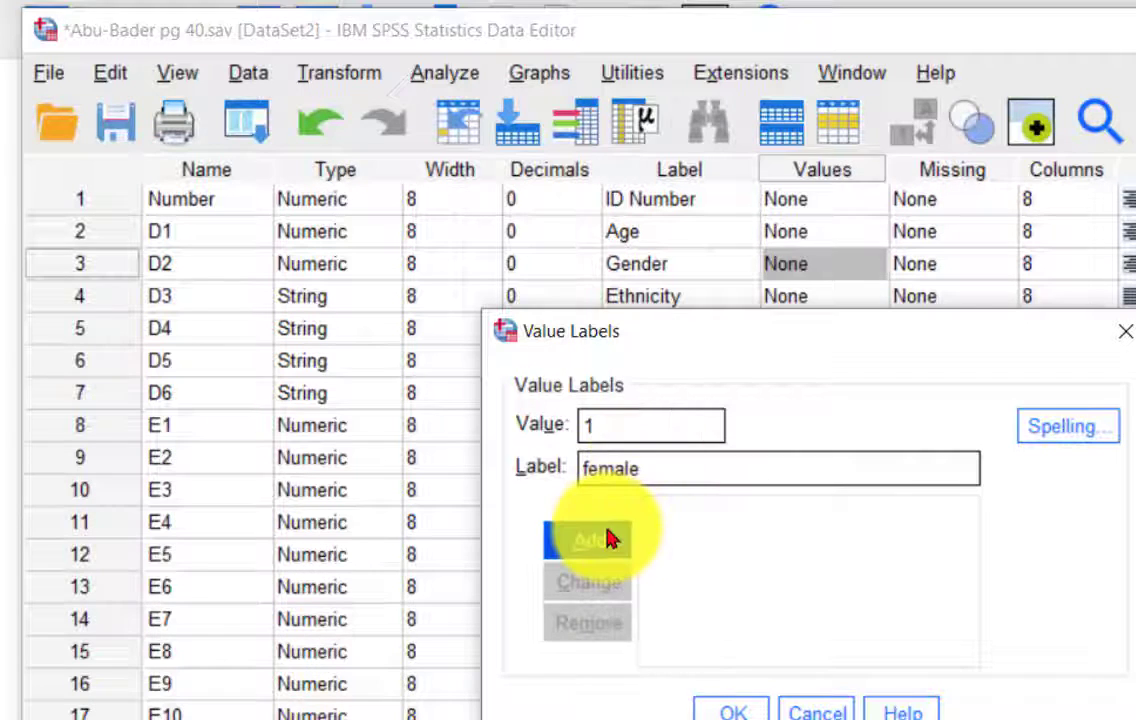
pyautogui.click(600, 539)
pyautogui.write('2')
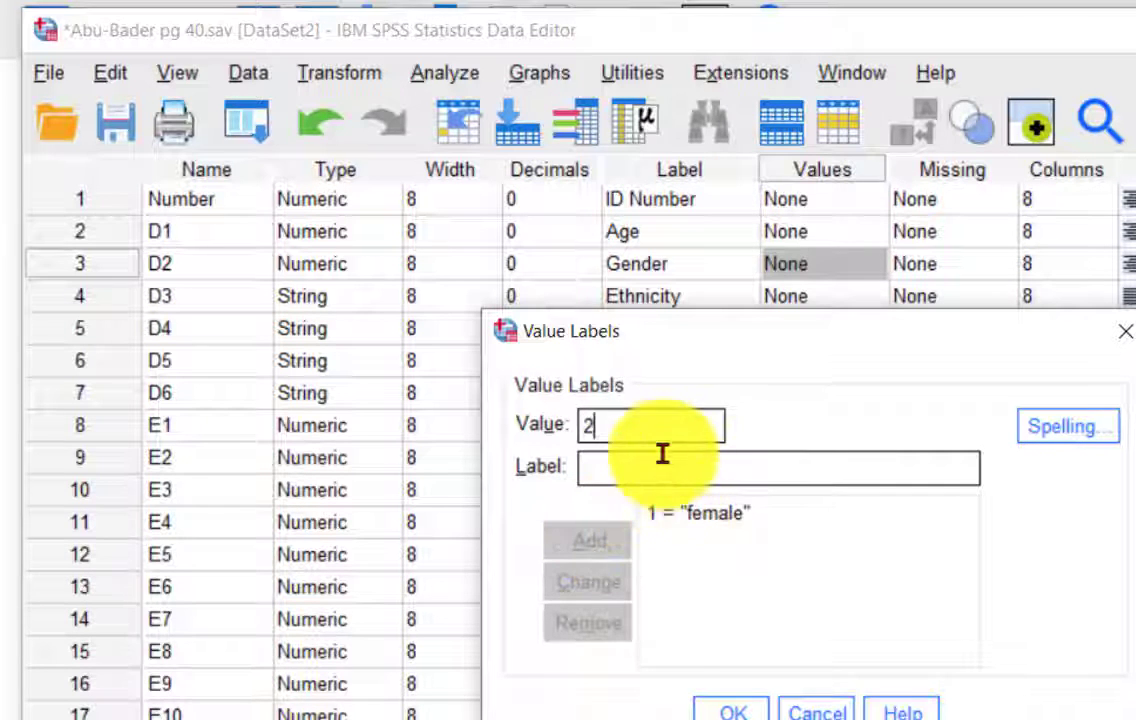
pyautogui.click(640, 470)
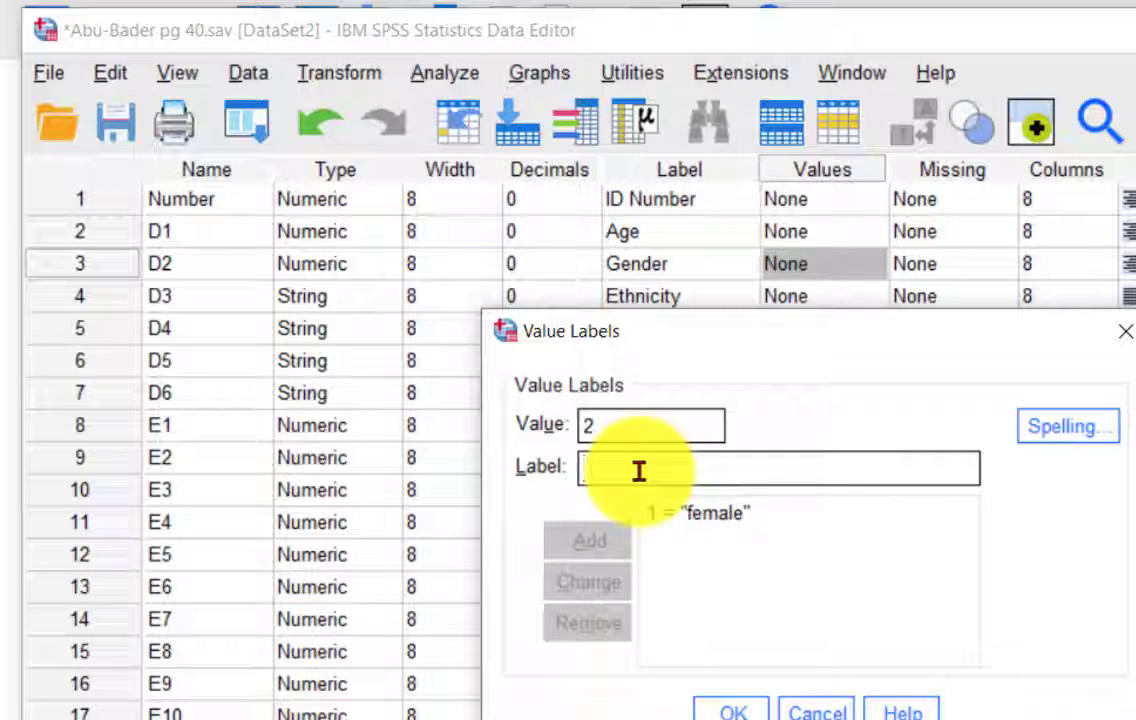
pyautogui.write('mal')
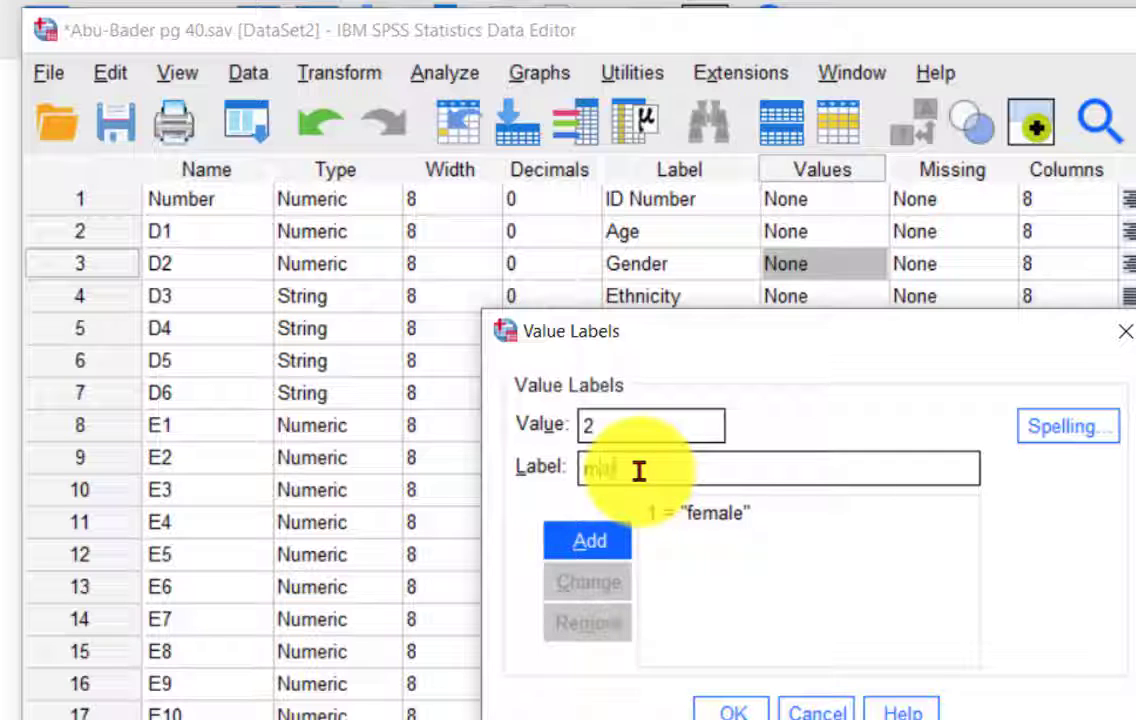
pyautogui.write('e')
pyautogui.click(586, 540)
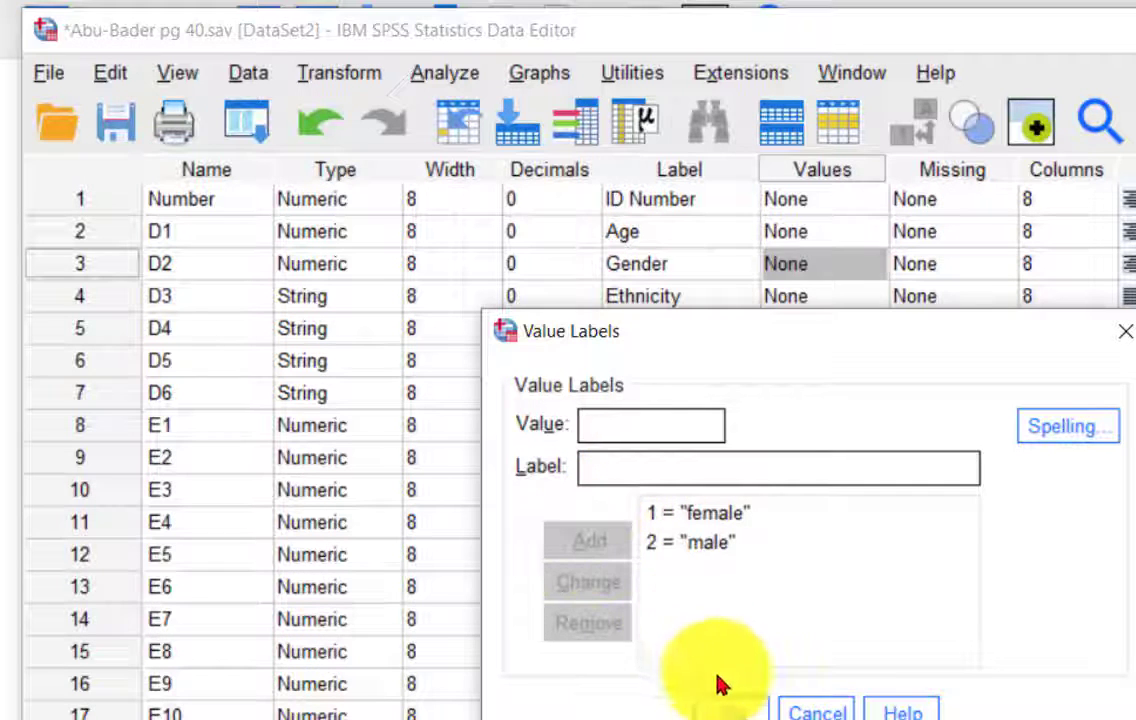
pyautogui.click(724, 712)
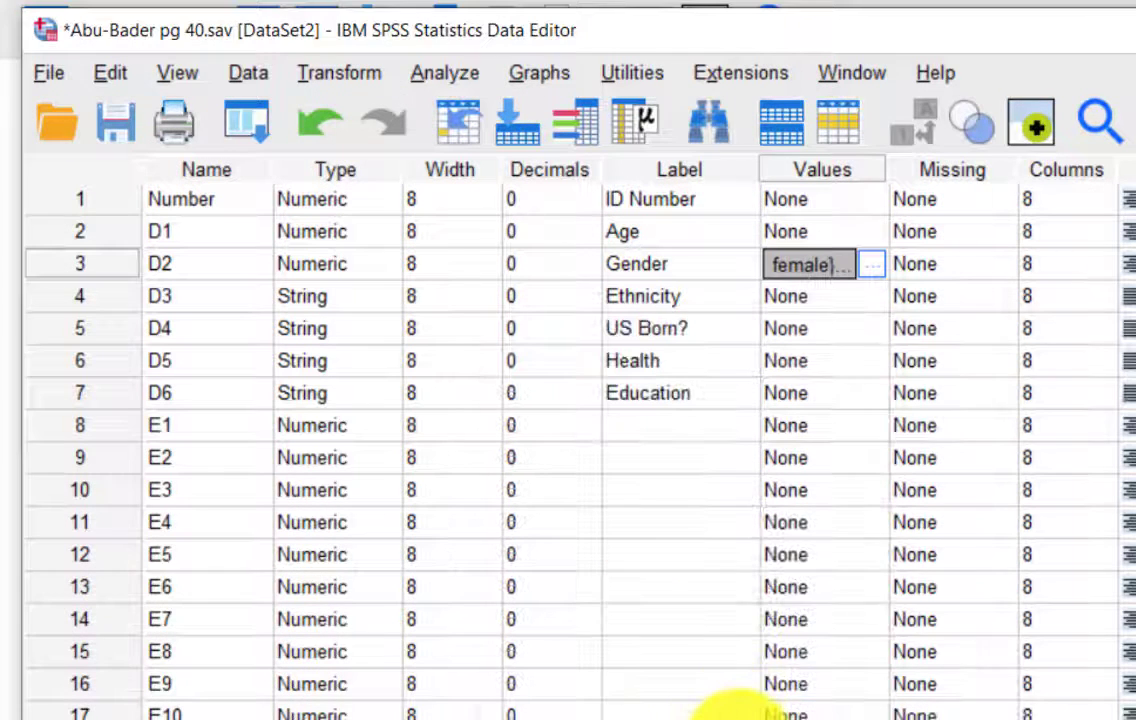
pyautogui.click(872, 265)
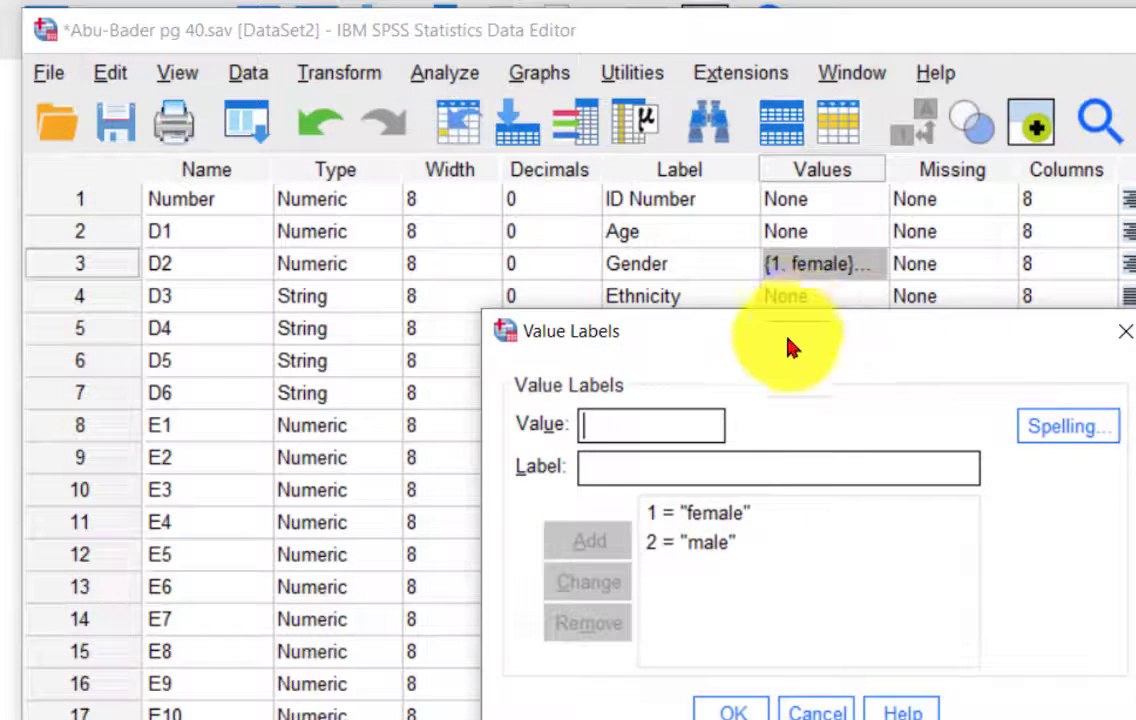
pyautogui.click(718, 712)
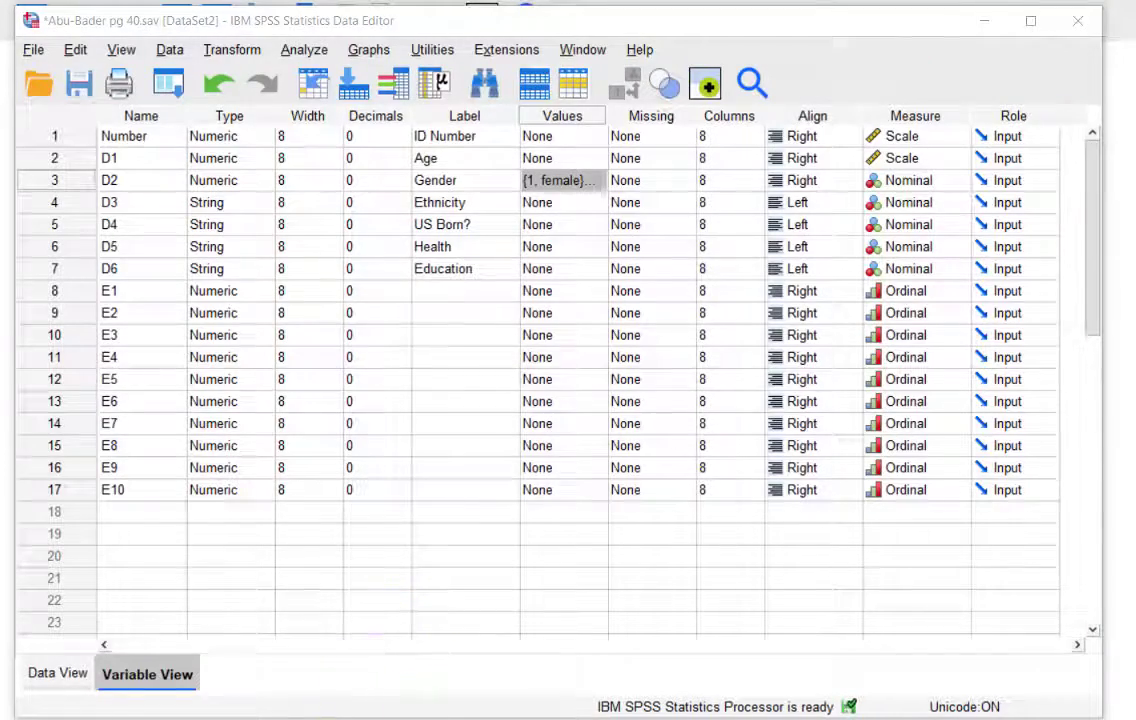
pyautogui.click(396, 690)
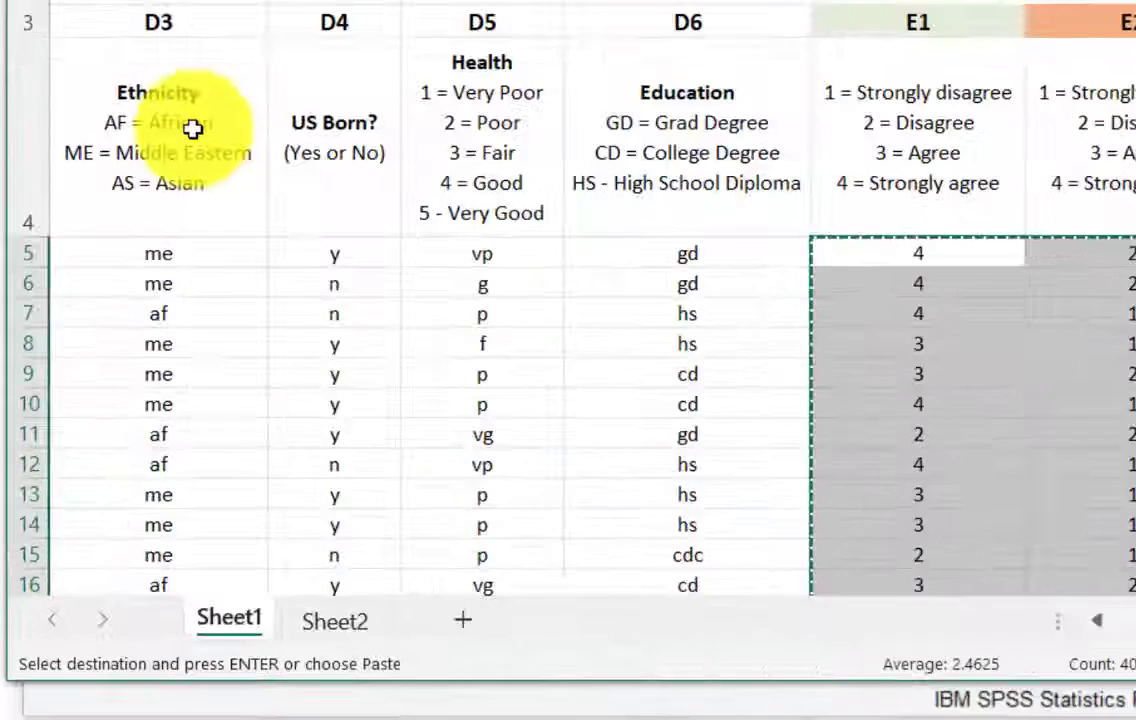
pyautogui.click(193, 256)
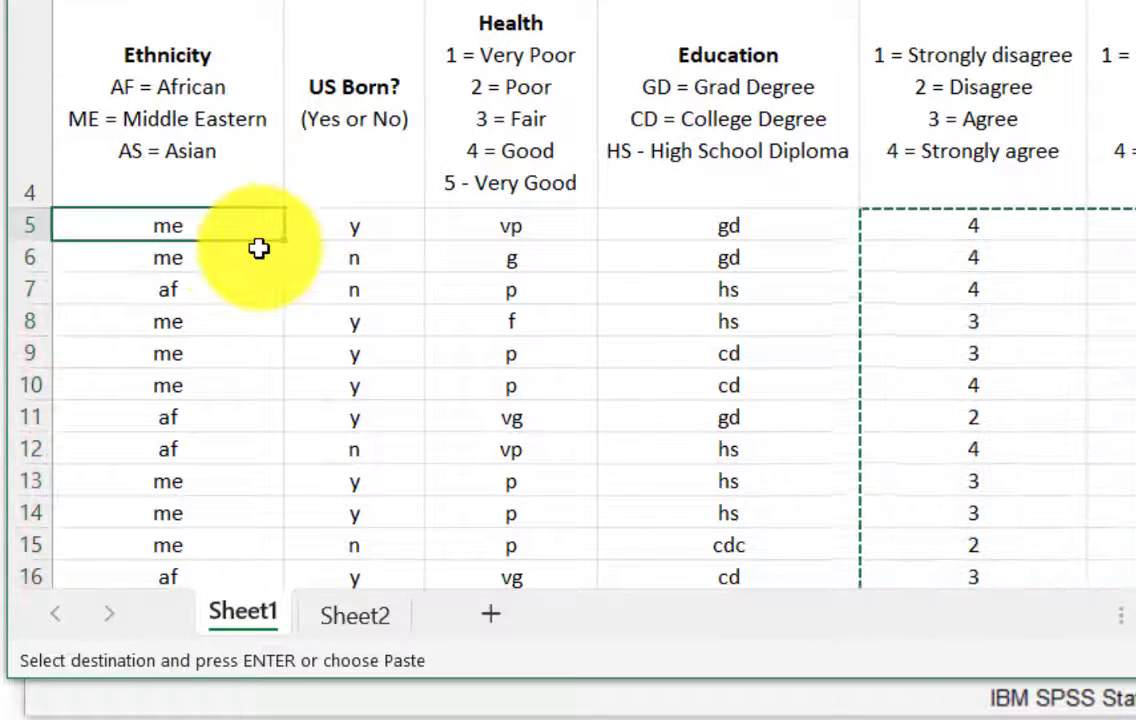
pyautogui.click(239, 294)
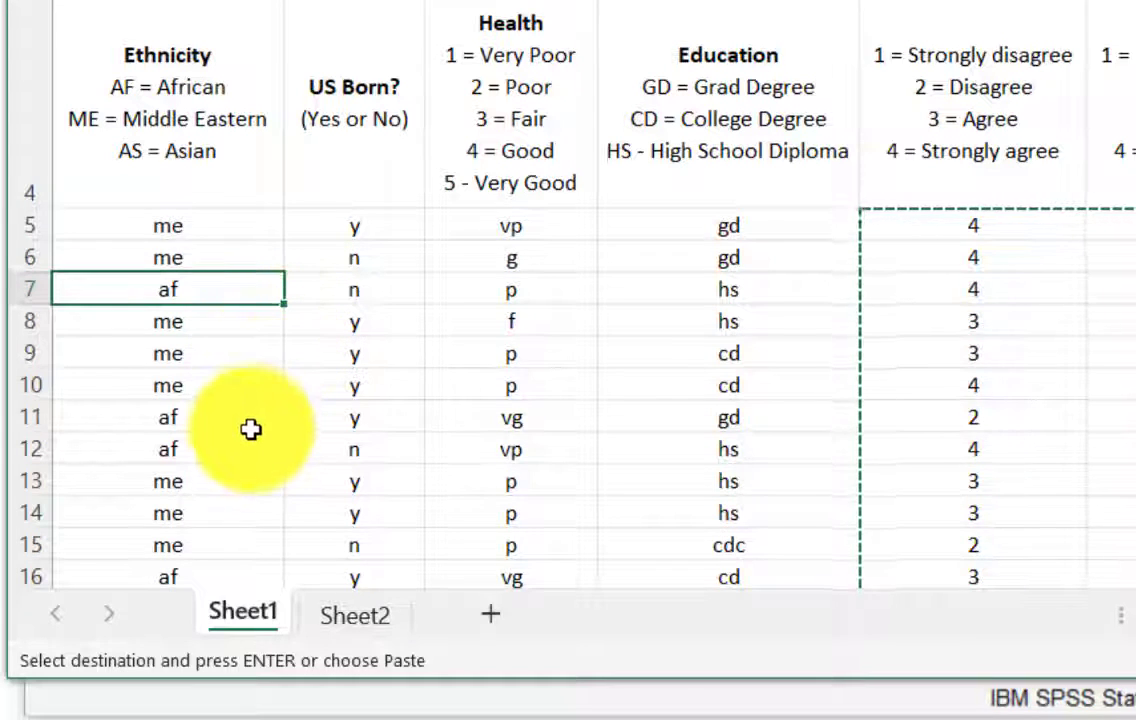
pyautogui.scroll(-2, 254, 434)
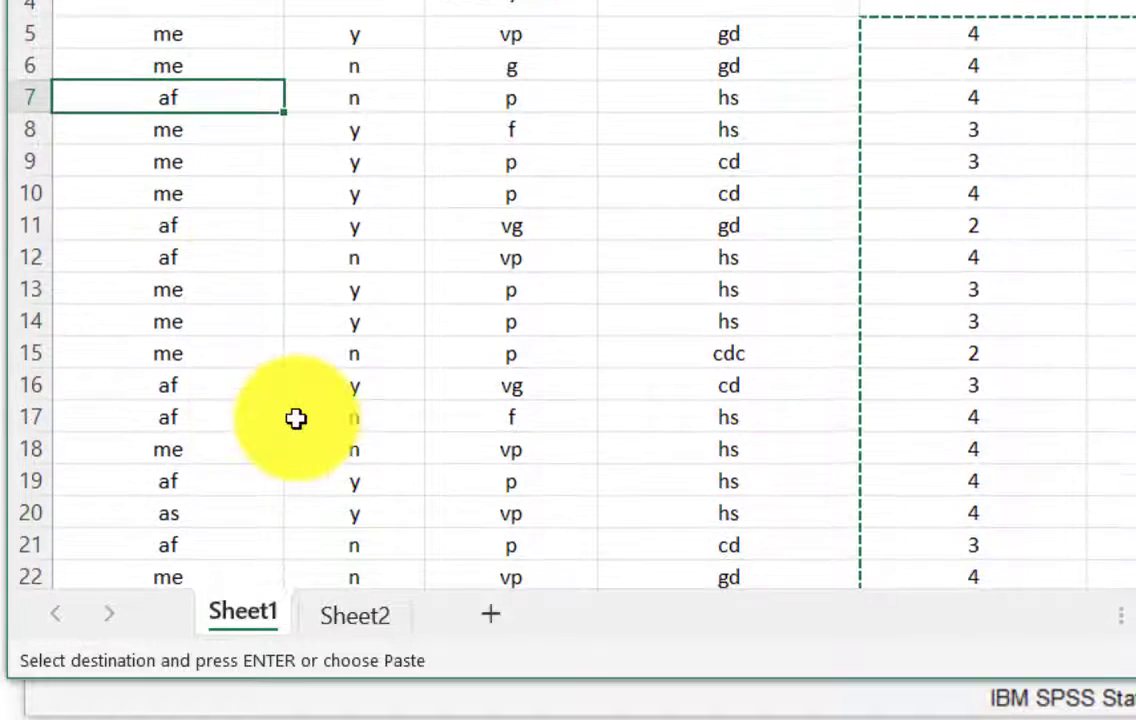
pyautogui.scroll(-1, 290, 406)
pyautogui.scroll(-2, 290, 406)
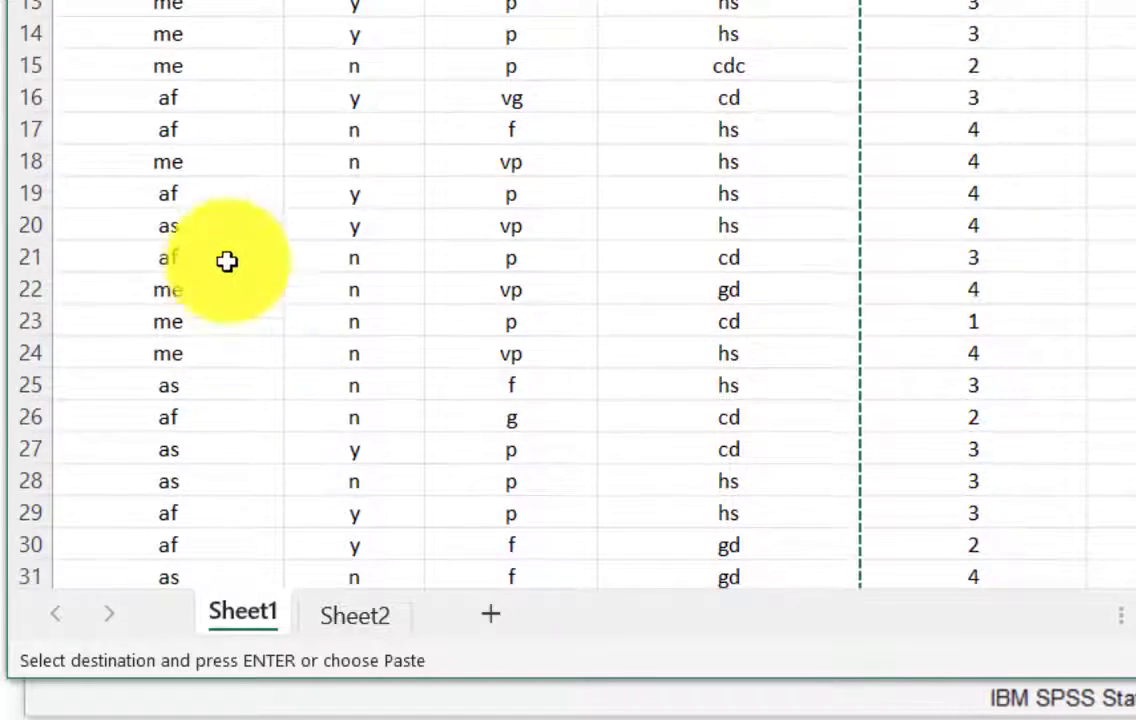
pyautogui.click(170, 198)
pyautogui.click(223, 218)
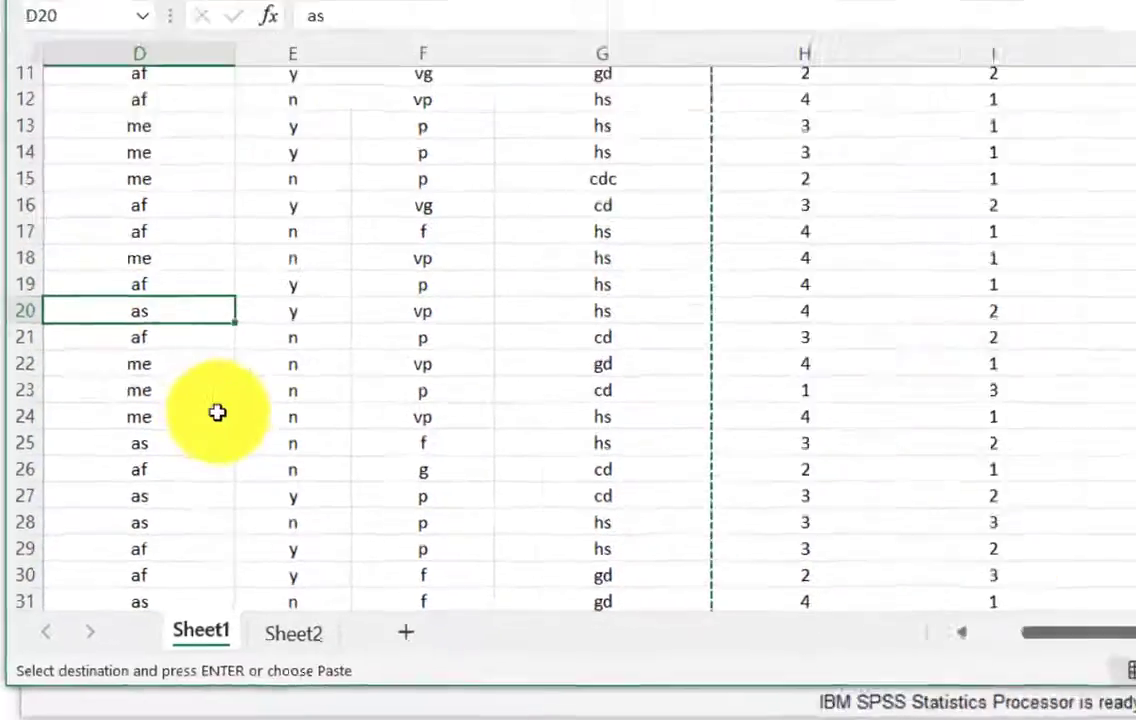
pyautogui.scroll(3, 220, 410)
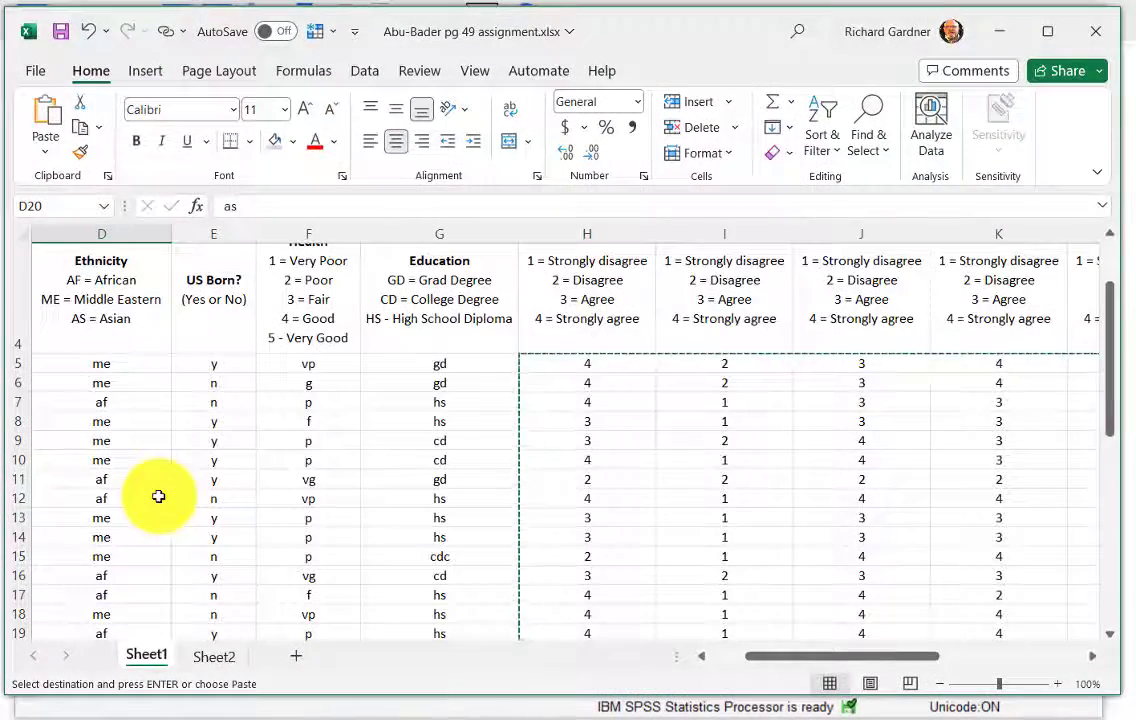
pyautogui.click(999, 31)
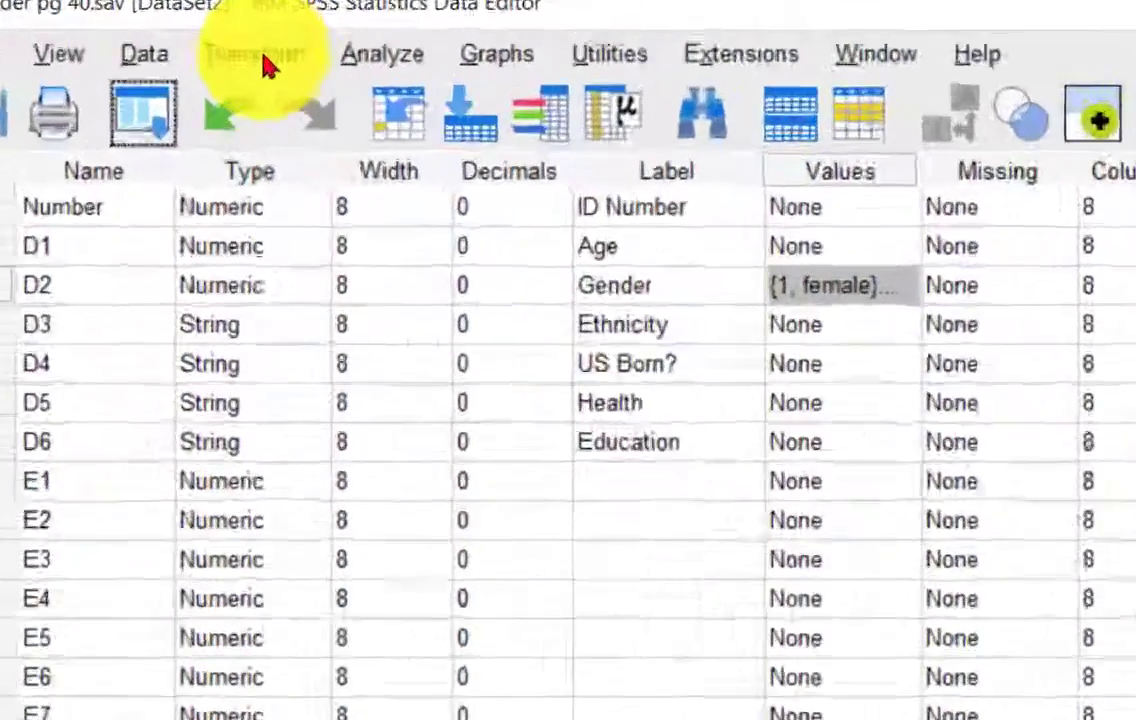
# Open Recode into Same Variables, replacing Gender with Ethnicity, and open Old and New Values.
pyautogui.click(232, 49)
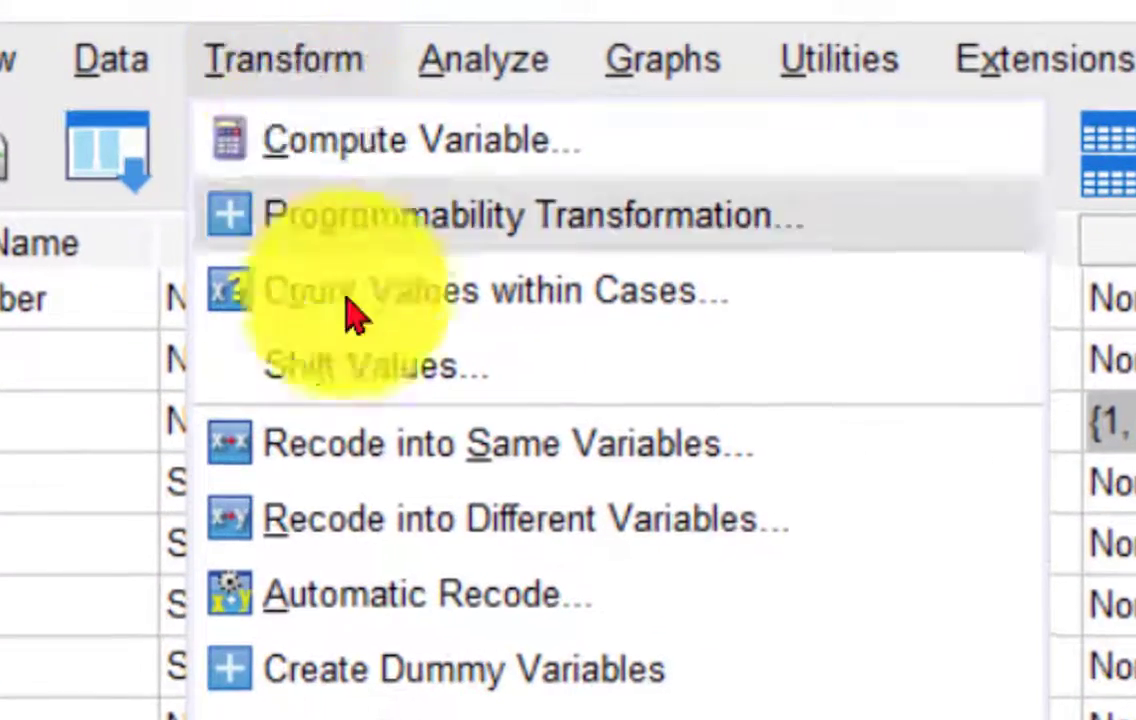
pyautogui.click(369, 464)
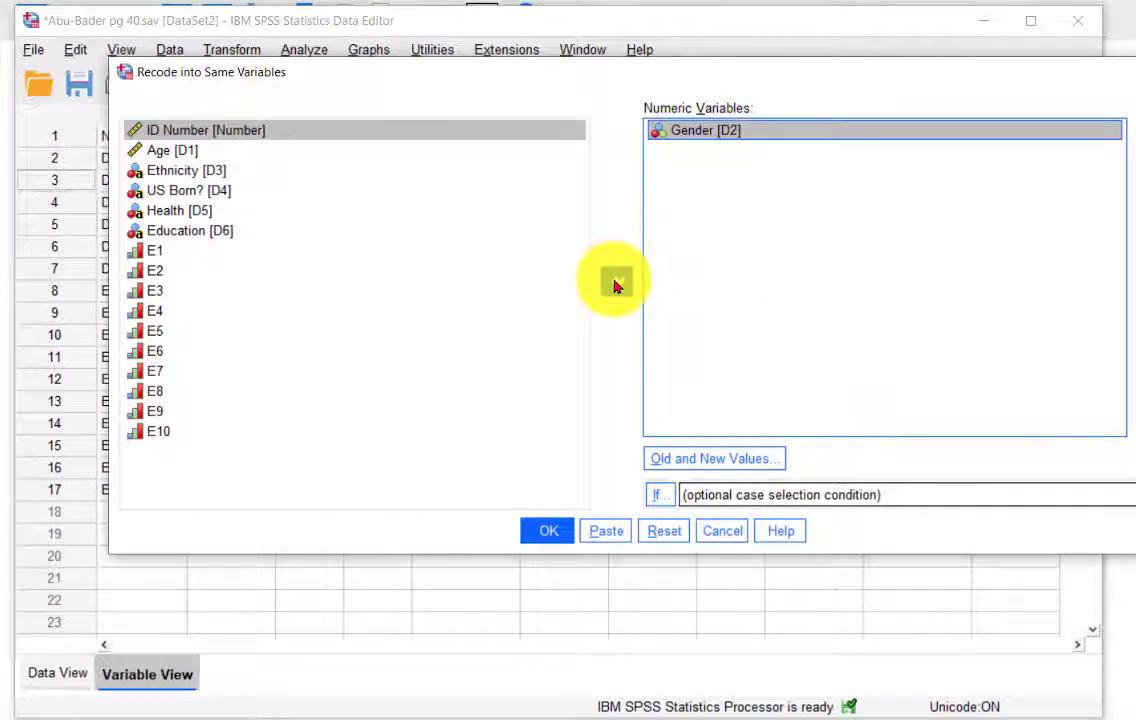
pyautogui.click(616, 281)
pyautogui.click(170, 192)
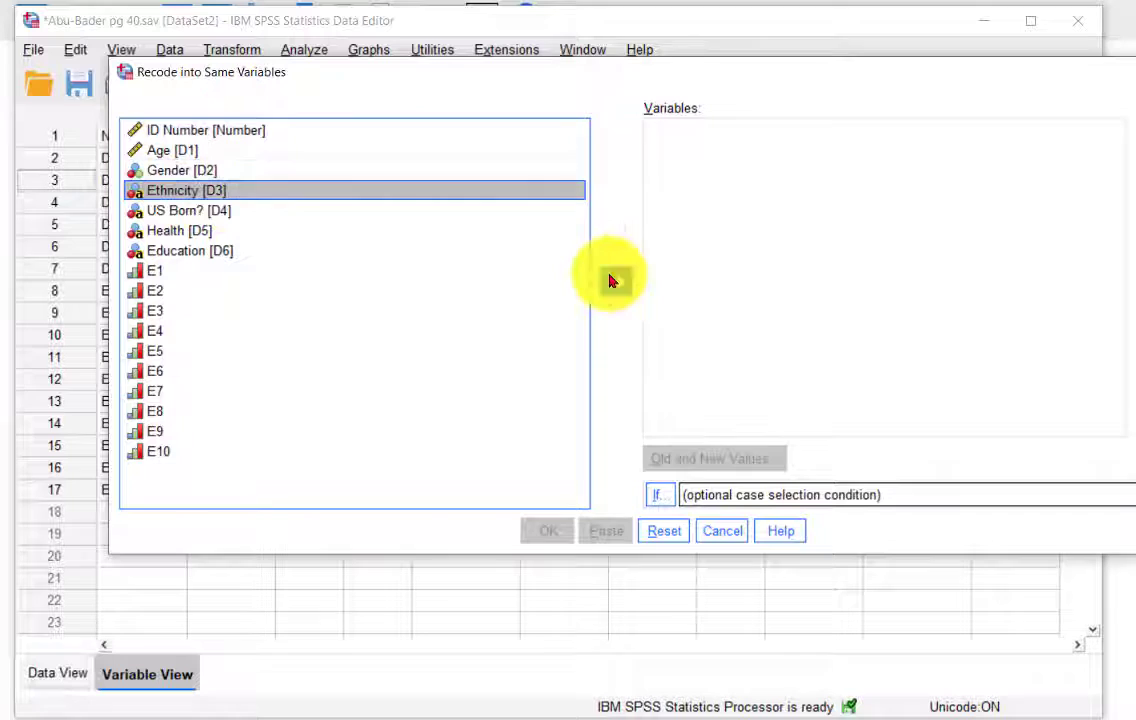
pyautogui.click(616, 281)
pyautogui.click(708, 457)
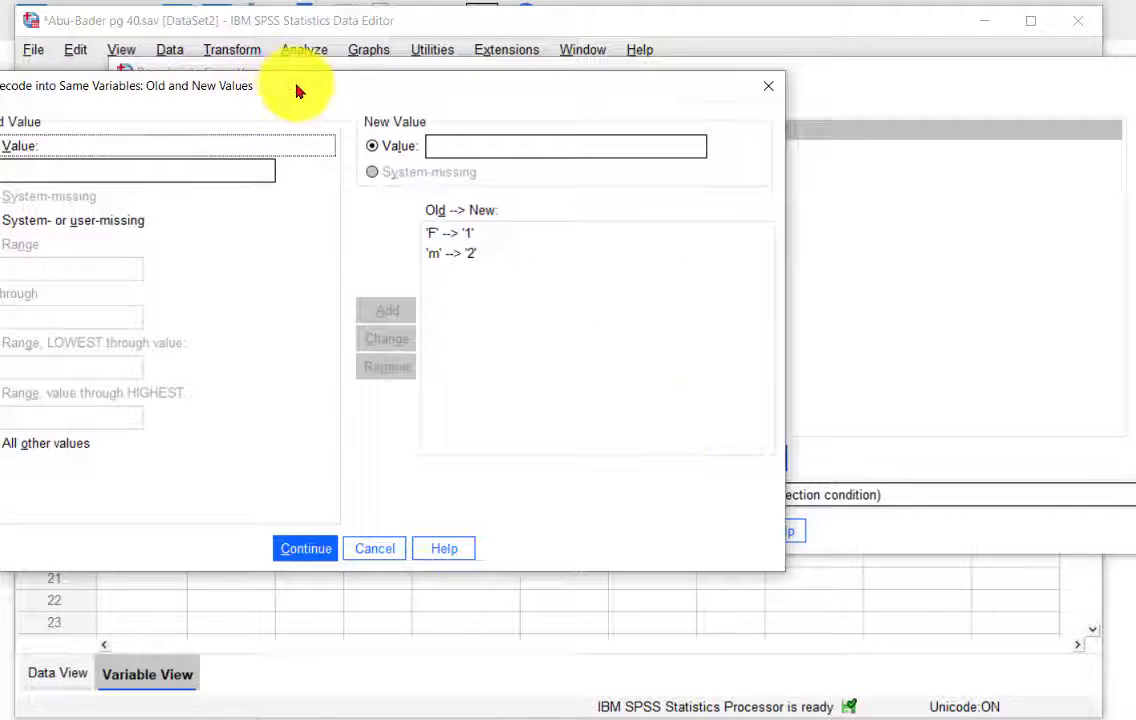
pyautogui.moveTo(299, 91)
pyautogui.mouseDown()
pyautogui.moveTo(370, 84)
pyautogui.moveTo(295, 100)
pyautogui.mouseUp()
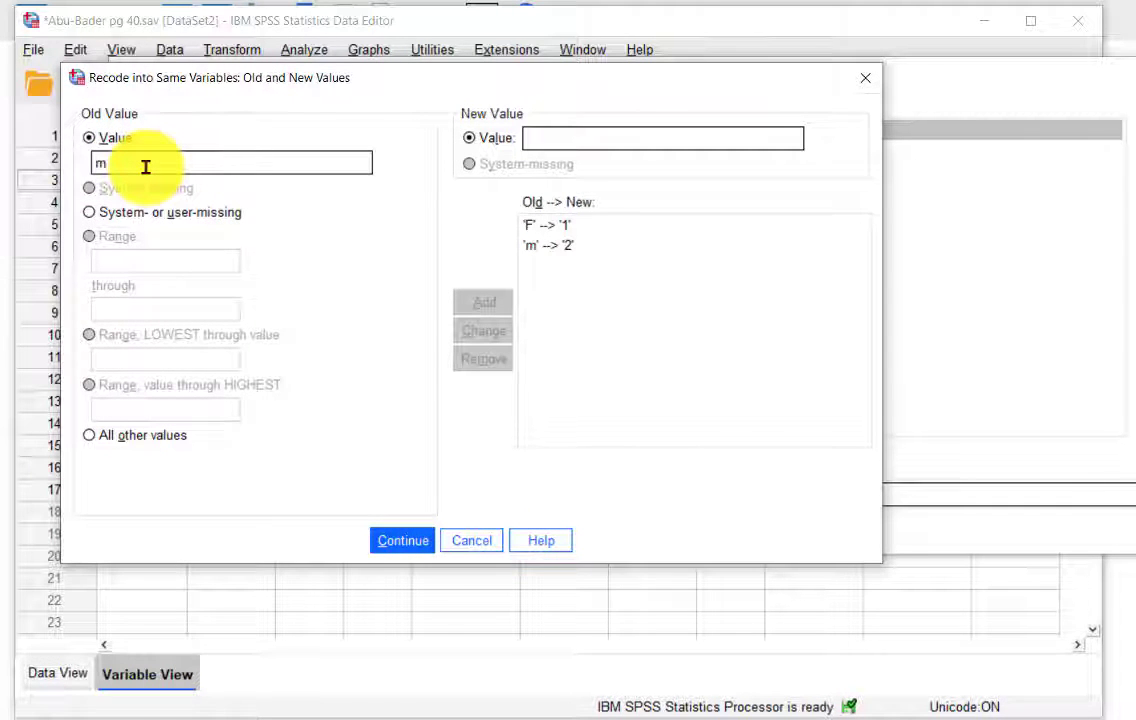
# Remove the leftover Gender mappings and add me → 1, af → 2, as → 3.
pyautogui.write('e')
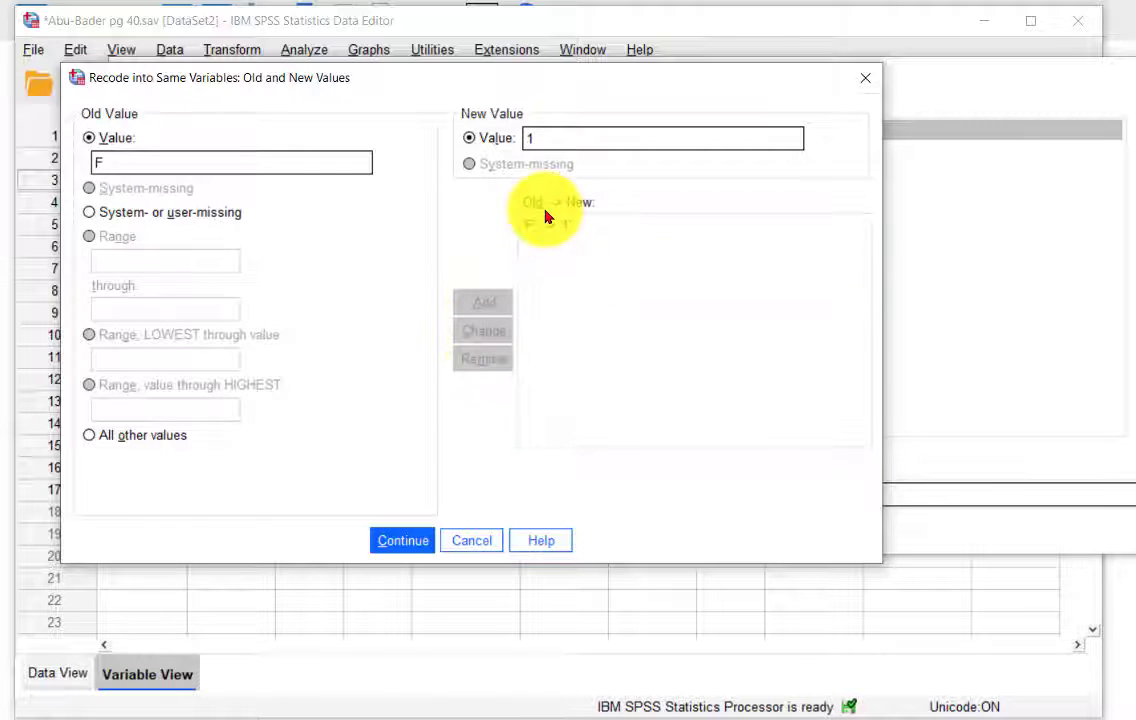
pyautogui.click(545, 222)
pyautogui.click(483, 358)
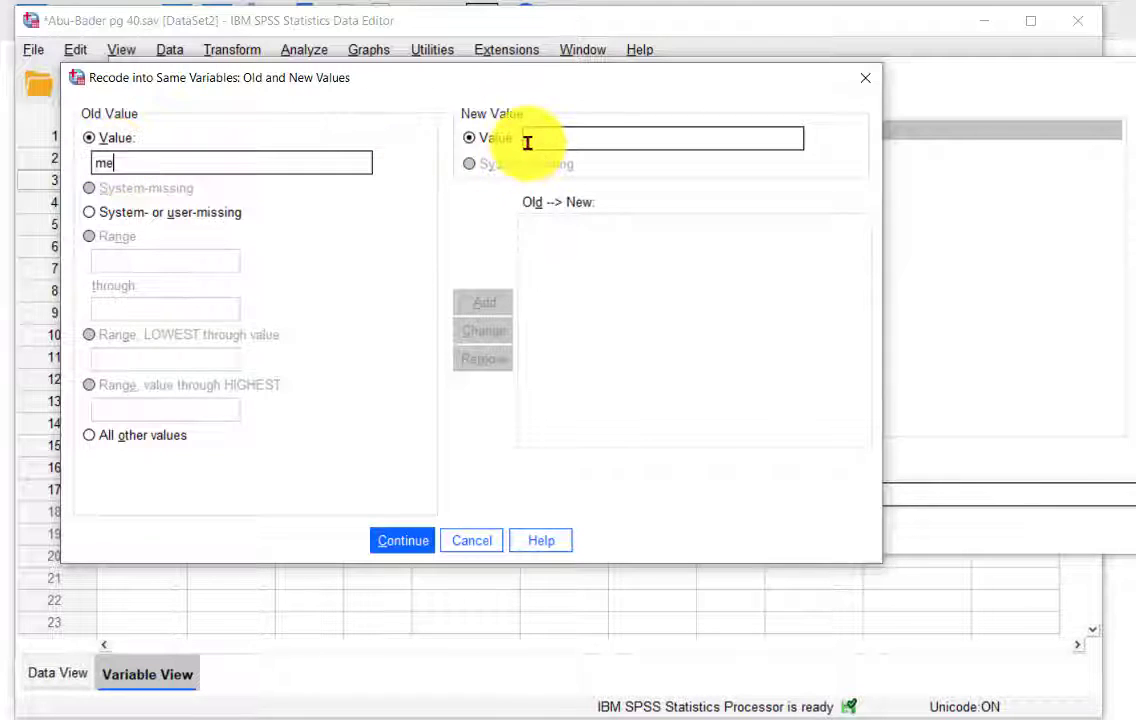
pyautogui.click(527, 139)
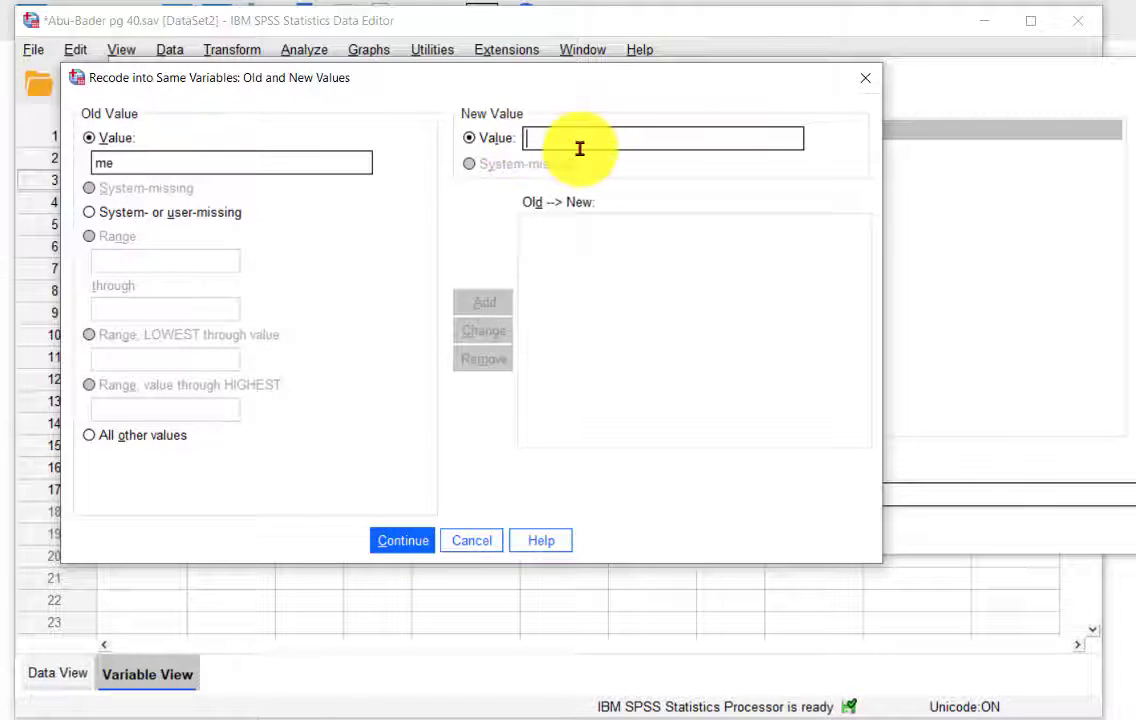
pyautogui.write('1')
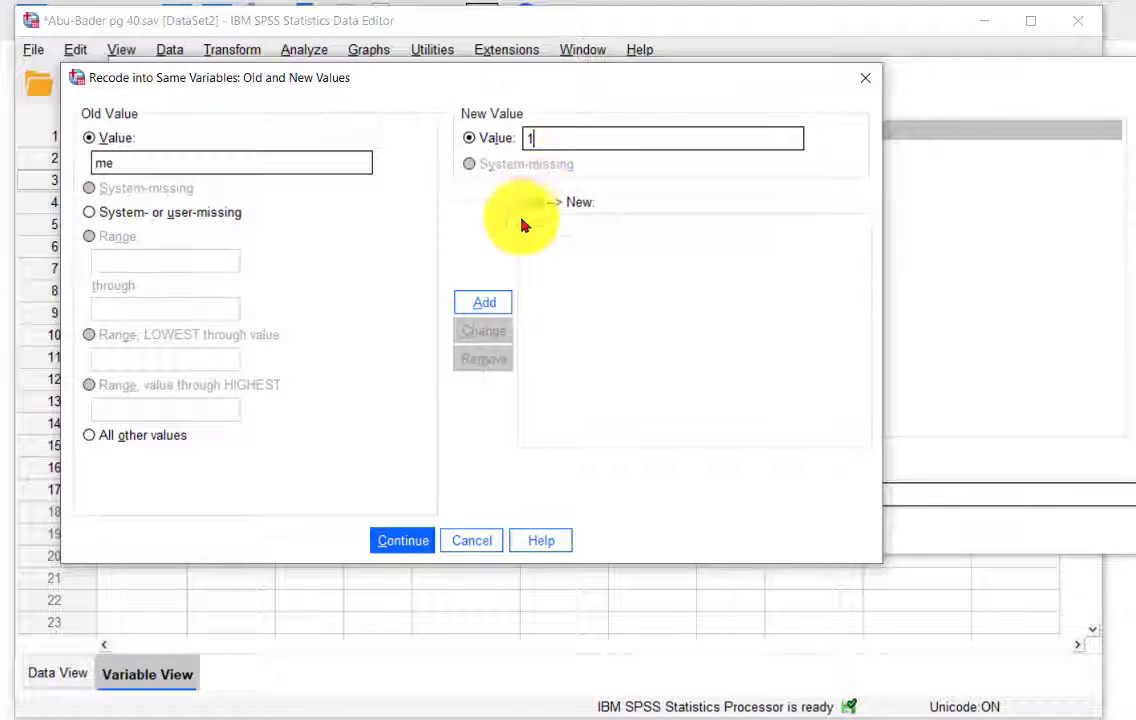
pyautogui.click(485, 303)
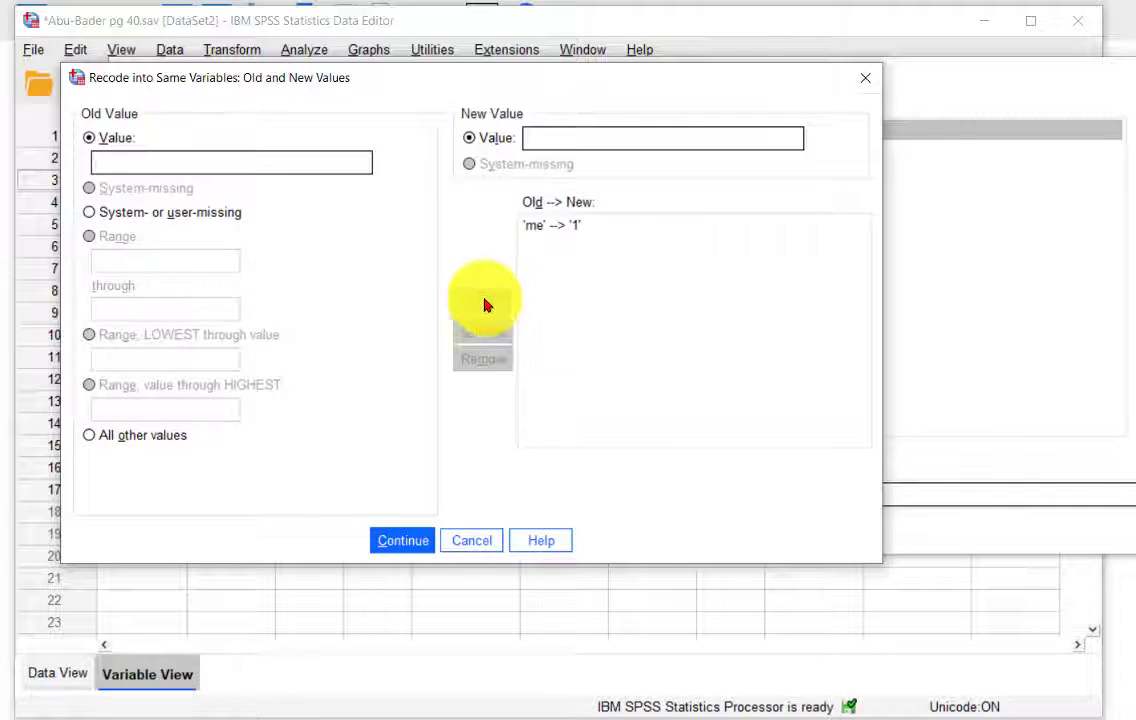
pyautogui.click(149, 157)
pyautogui.write('af')
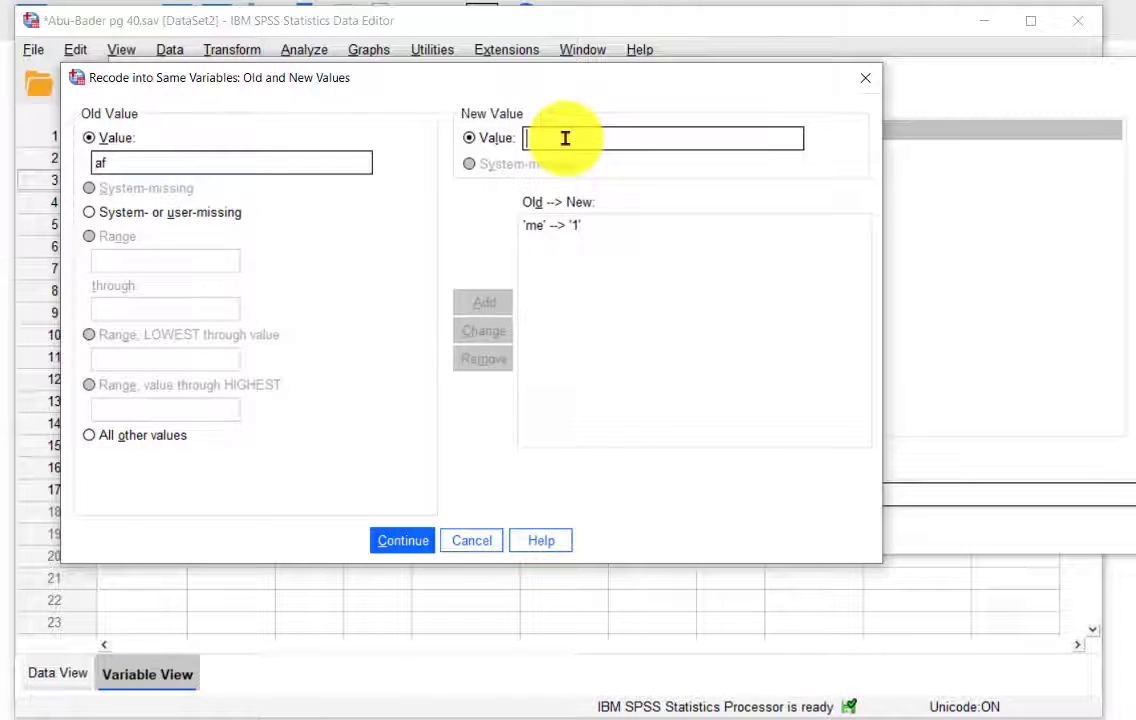
pyautogui.write('2')
pyautogui.click(483, 303)
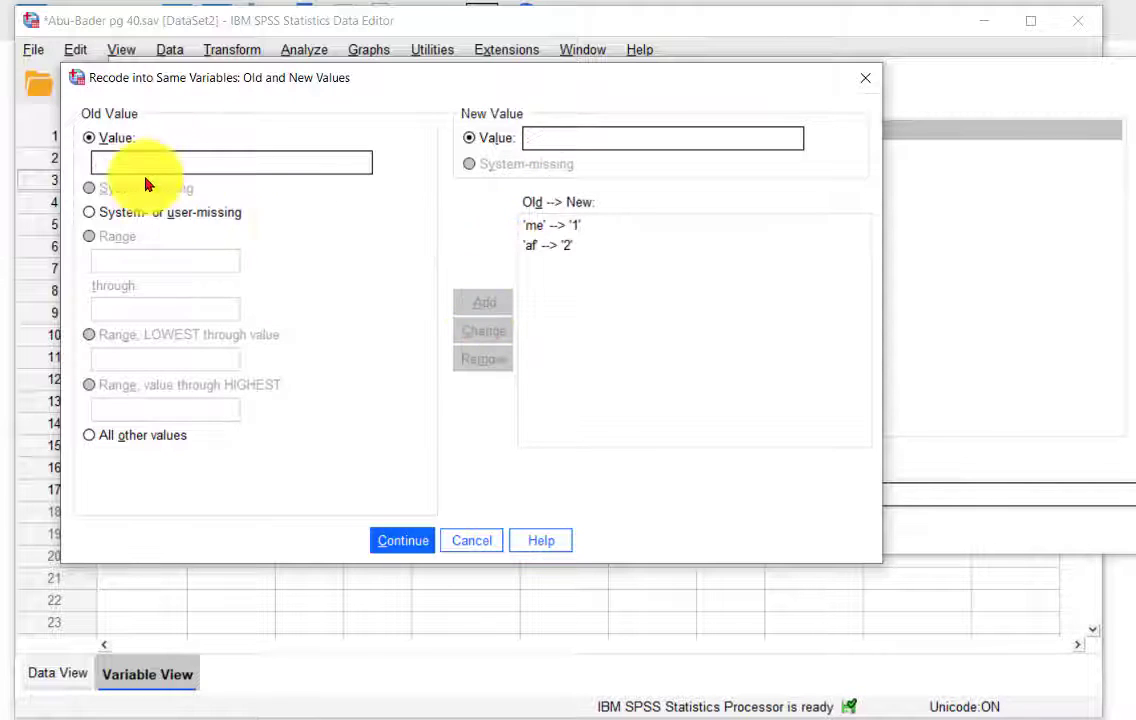
pyautogui.click(122, 160)
pyautogui.write('as')
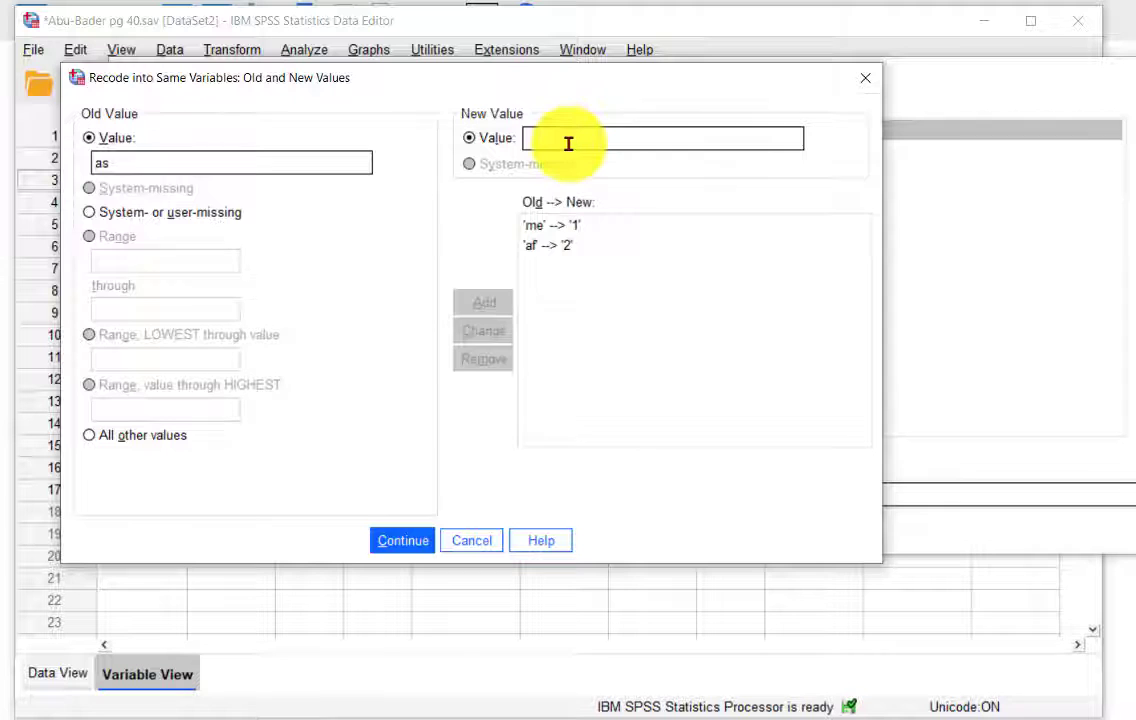
pyautogui.click(483, 303)
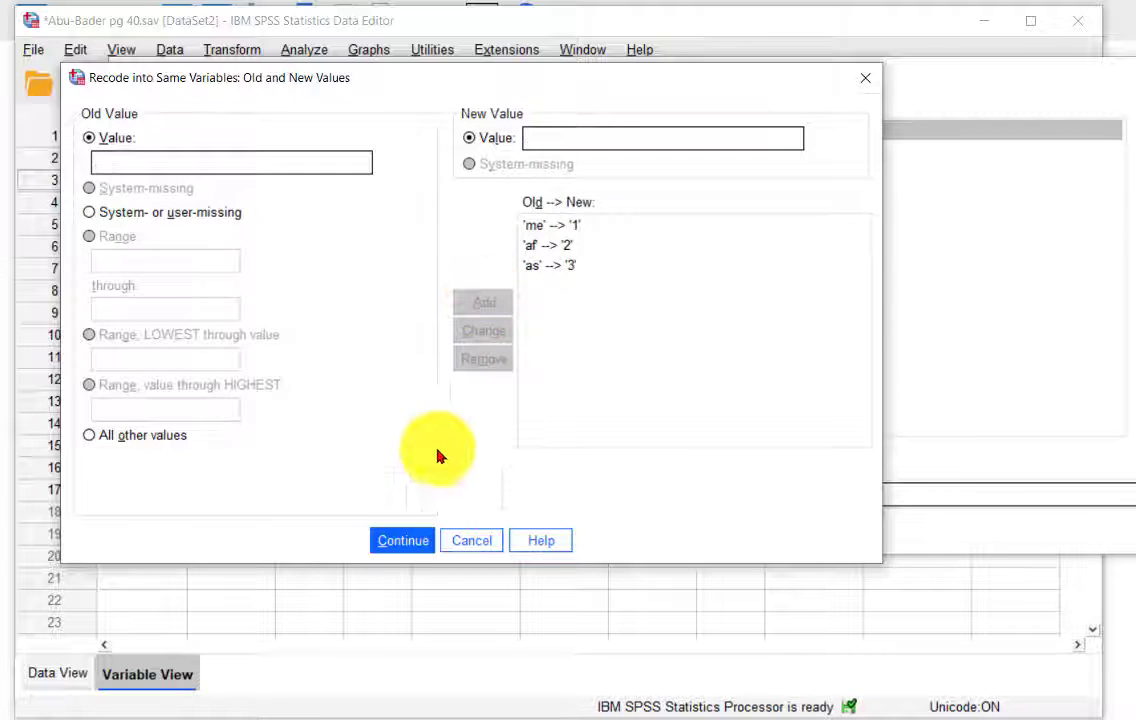
# Run the Ethnicity recode and change D3's type from String to Numeric.
pyautogui.click(396, 541)
pyautogui.click(552, 535)
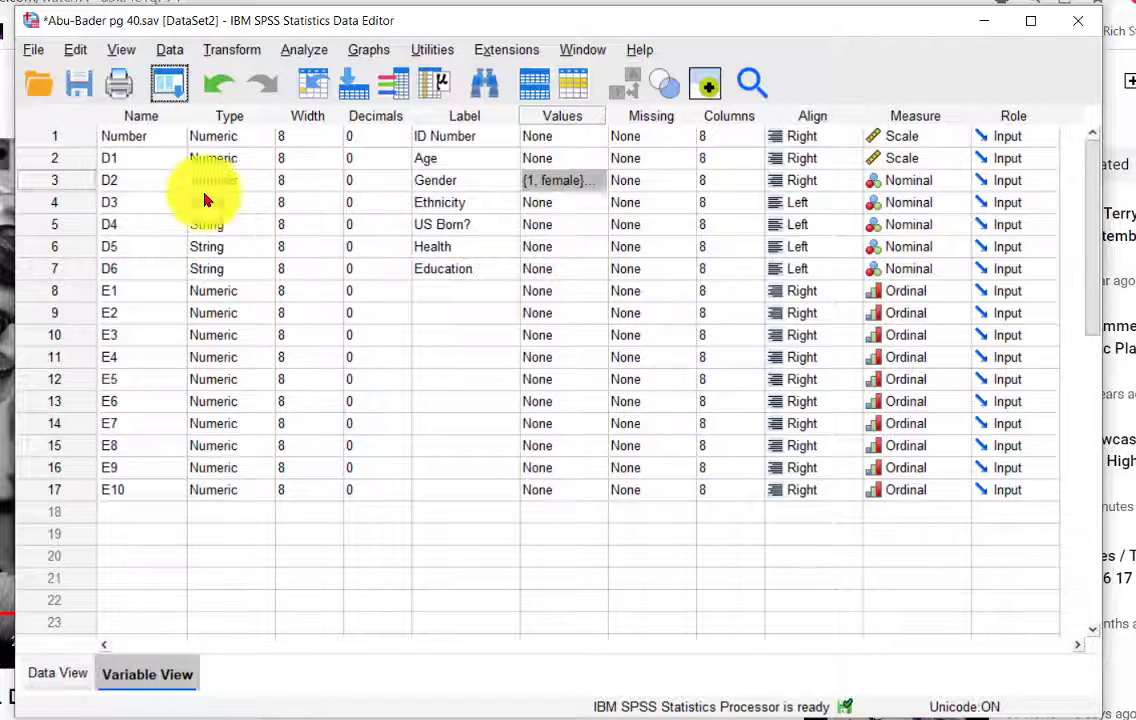
pyautogui.click(264, 203)
pyautogui.click(264, 203)
pyautogui.click(342, 233)
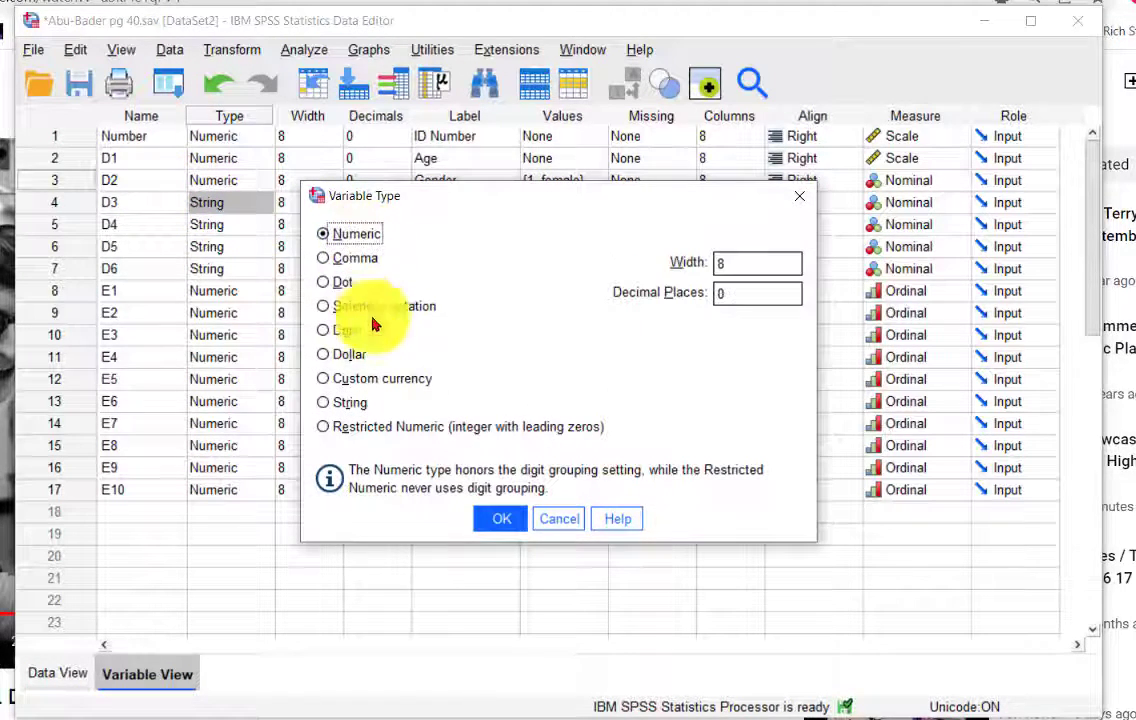
pyautogui.click(503, 519)
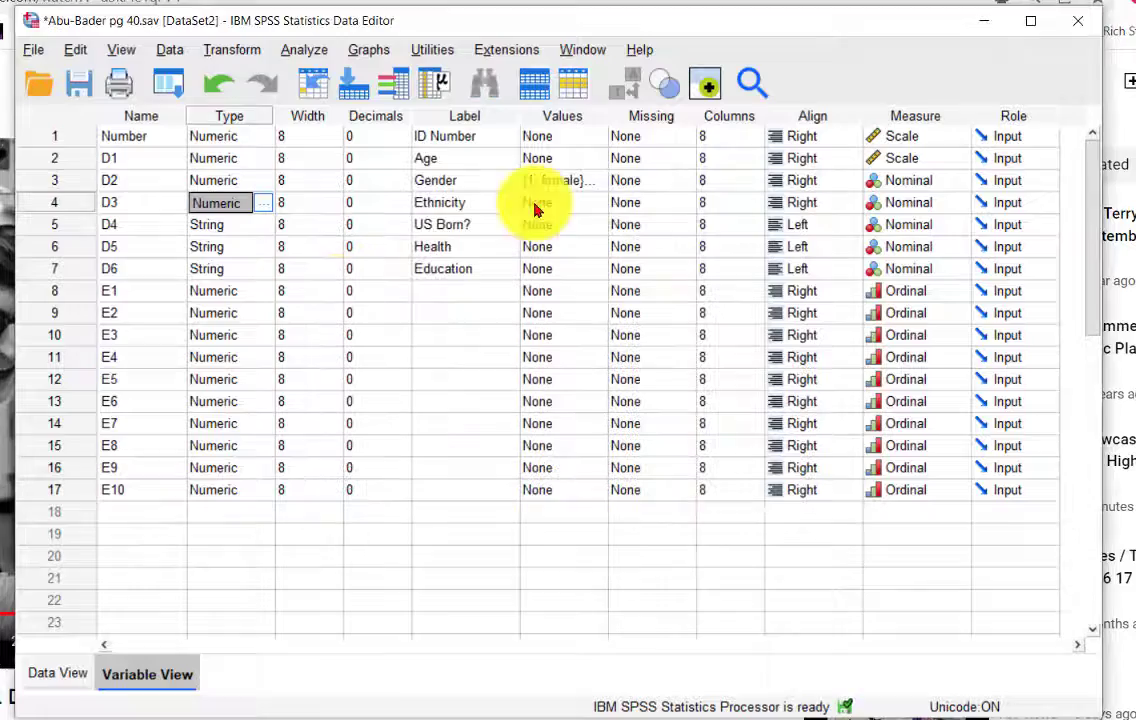
# Add Ethnicity labels 1 = Middle Eastern, 2 = African and 3 = Asian.
pyautogui.click(596, 204)
pyautogui.click(598, 203)
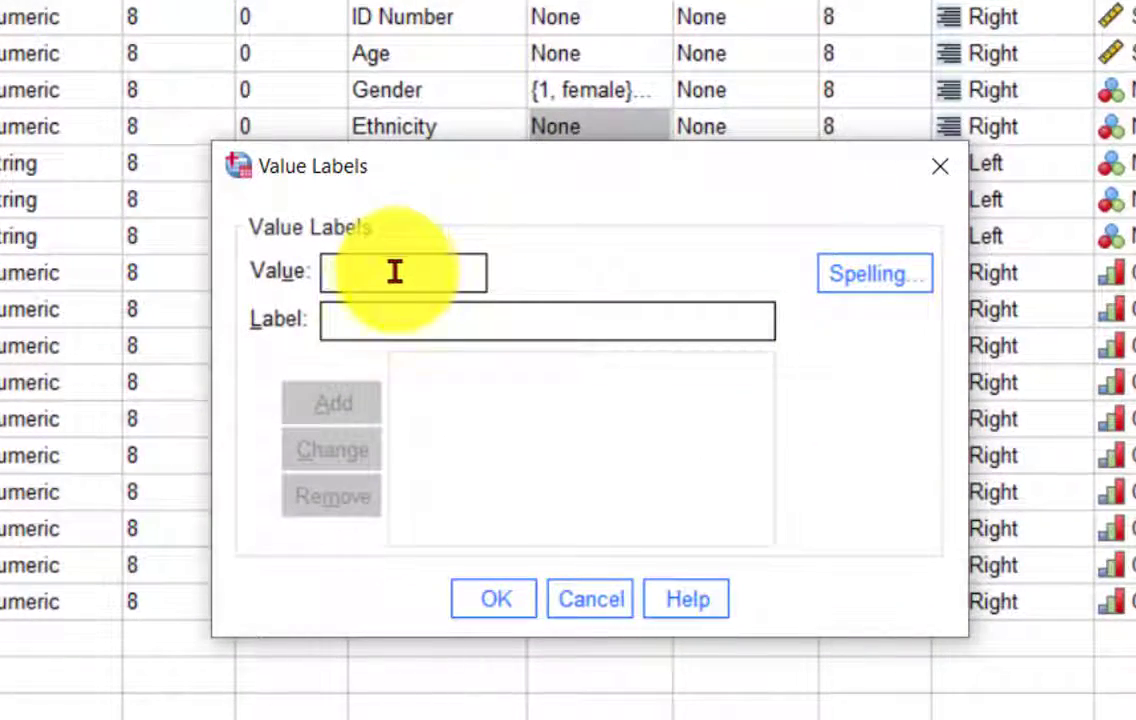
pyautogui.write('1')
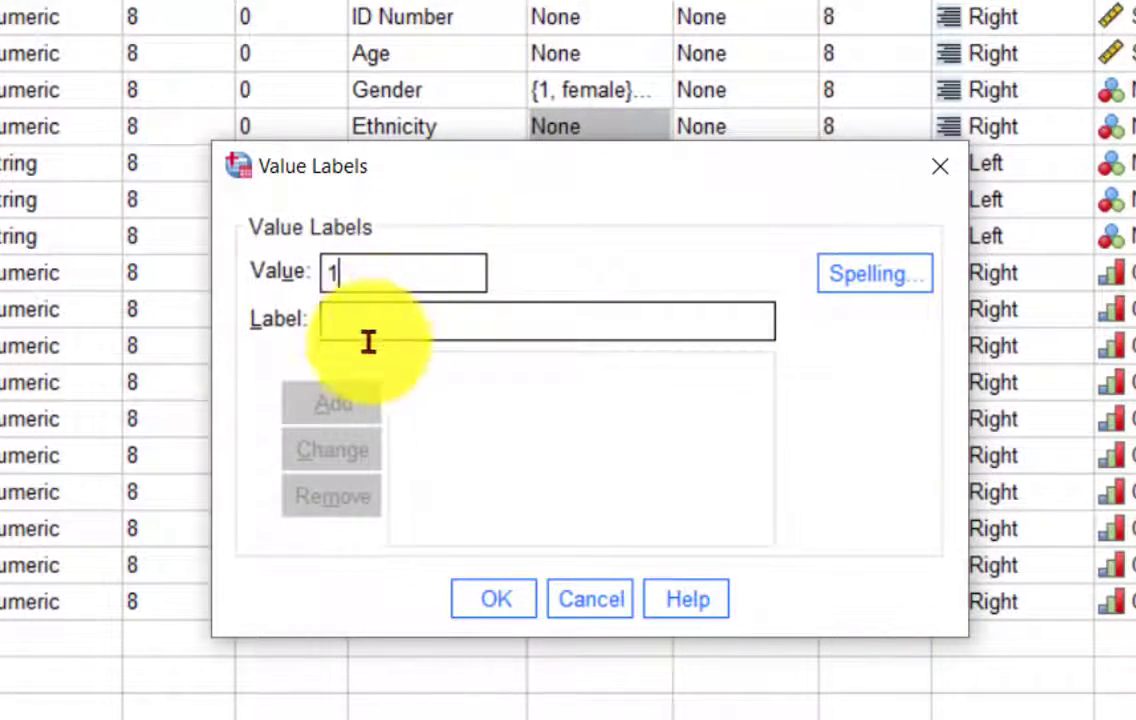
pyautogui.press('Tab')
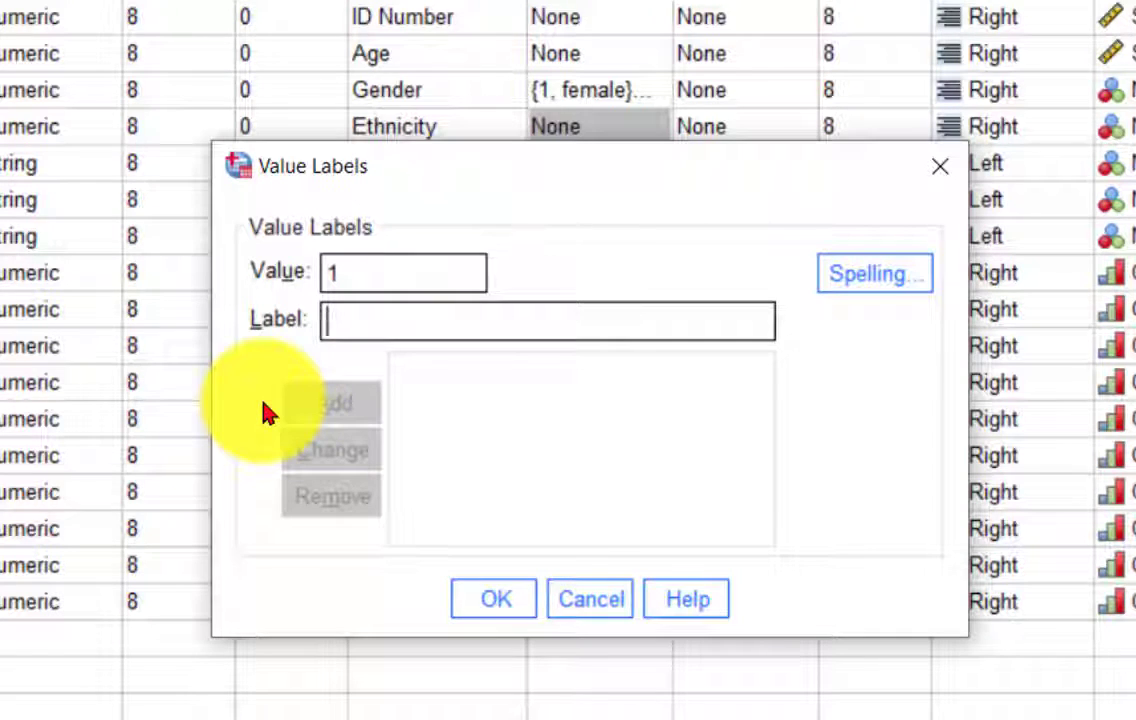
pyautogui.write('Middle Ea')
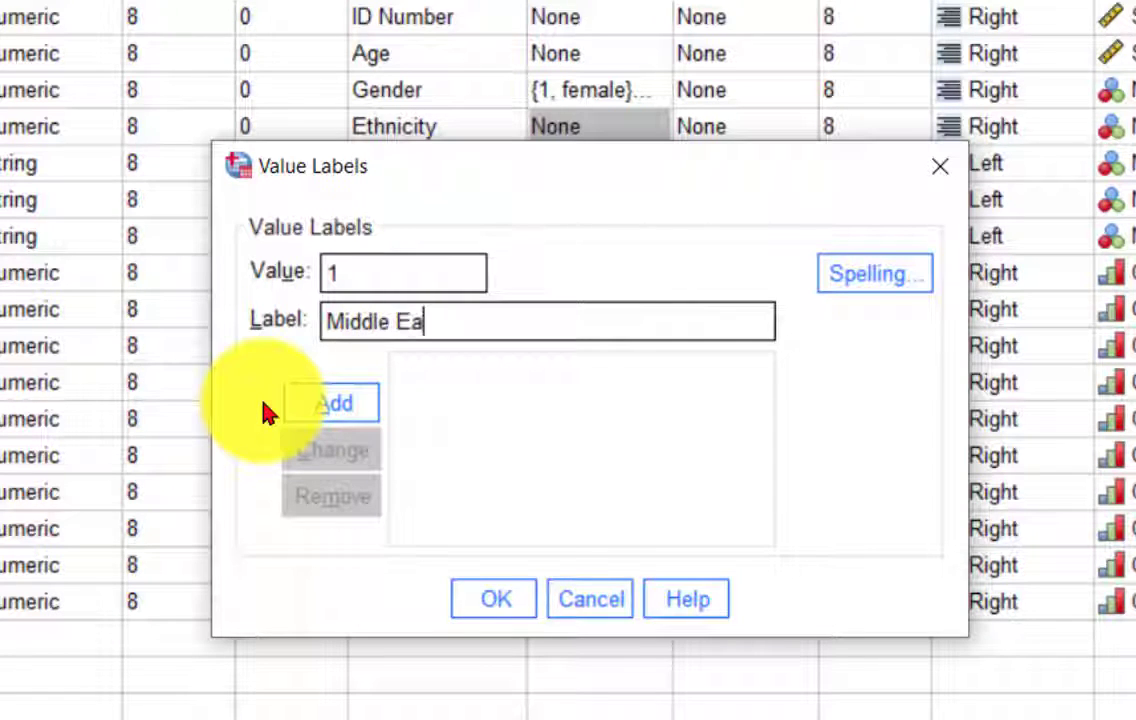
pyautogui.write('stern')
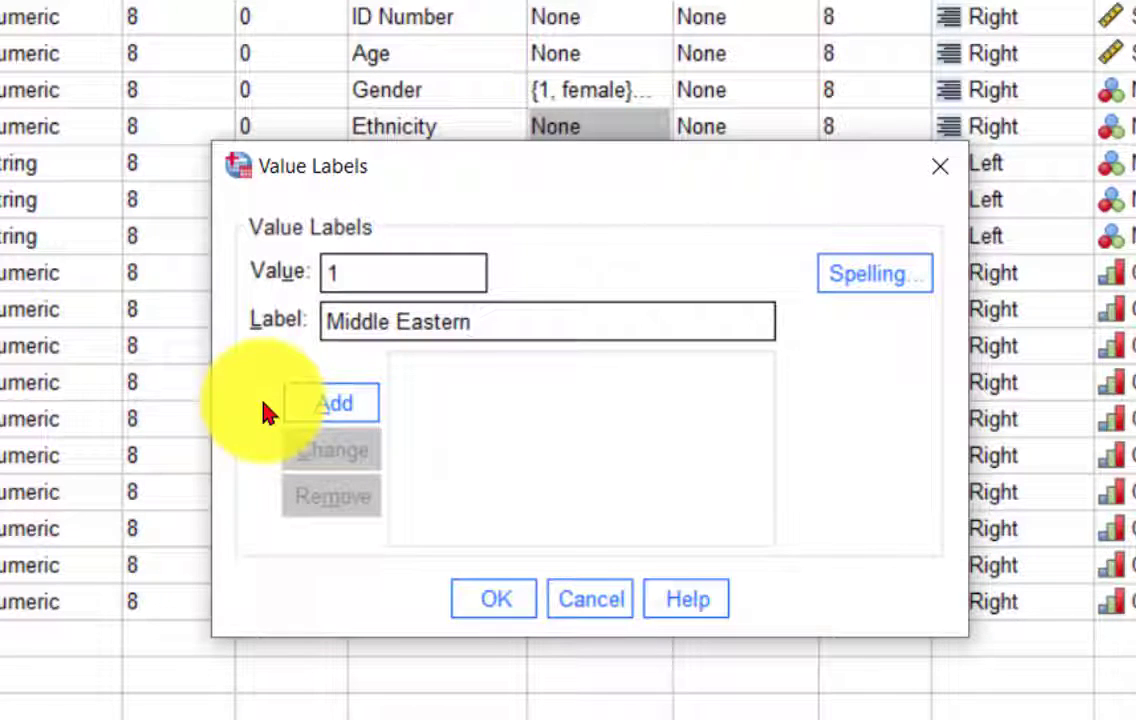
pyautogui.click(322, 423)
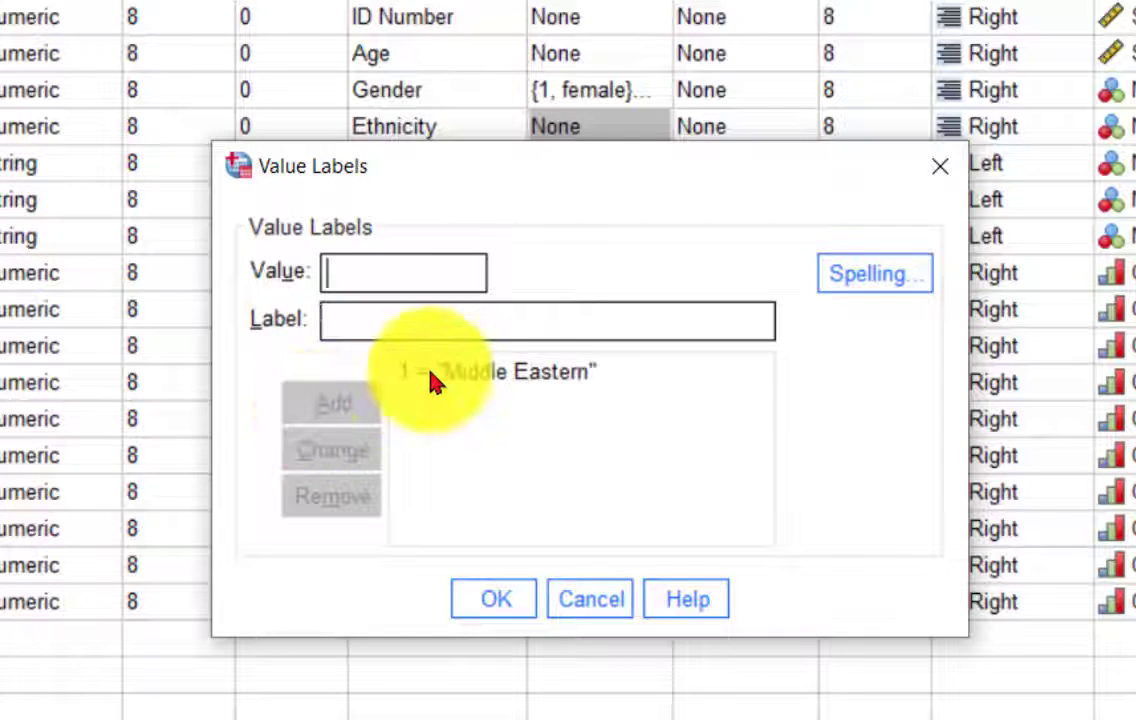
pyautogui.write('2 = "')
pyautogui.write('Afric')
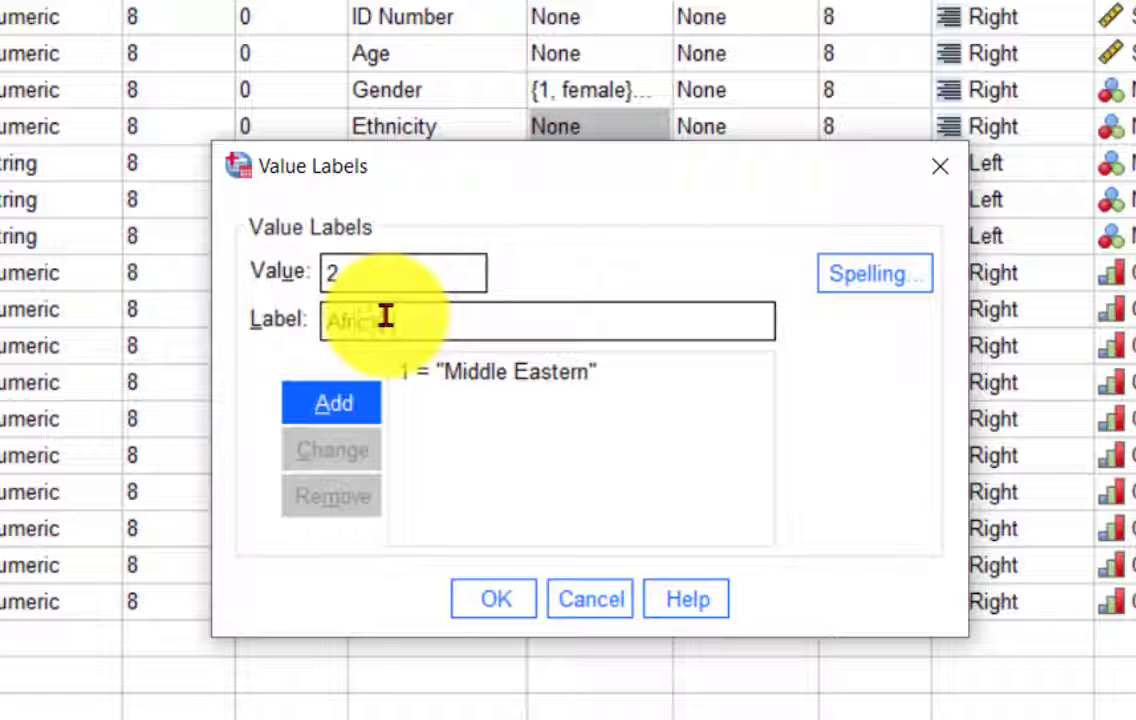
pyautogui.write('an')
pyautogui.click(322, 398)
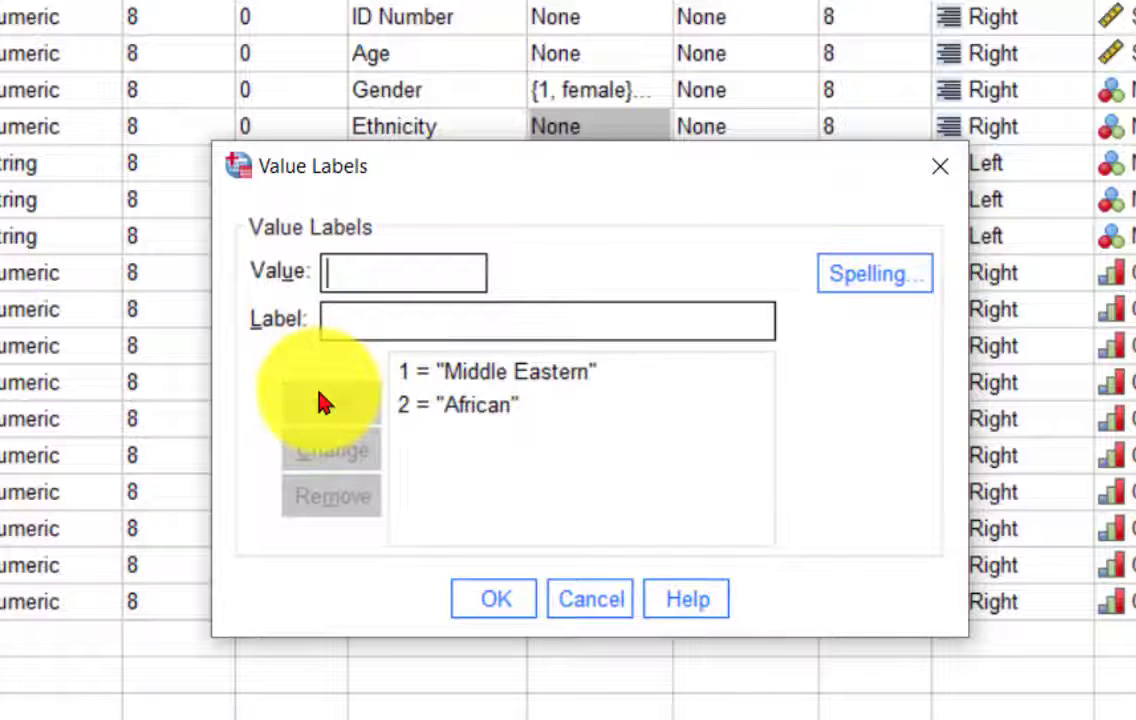
pyautogui.write('3')
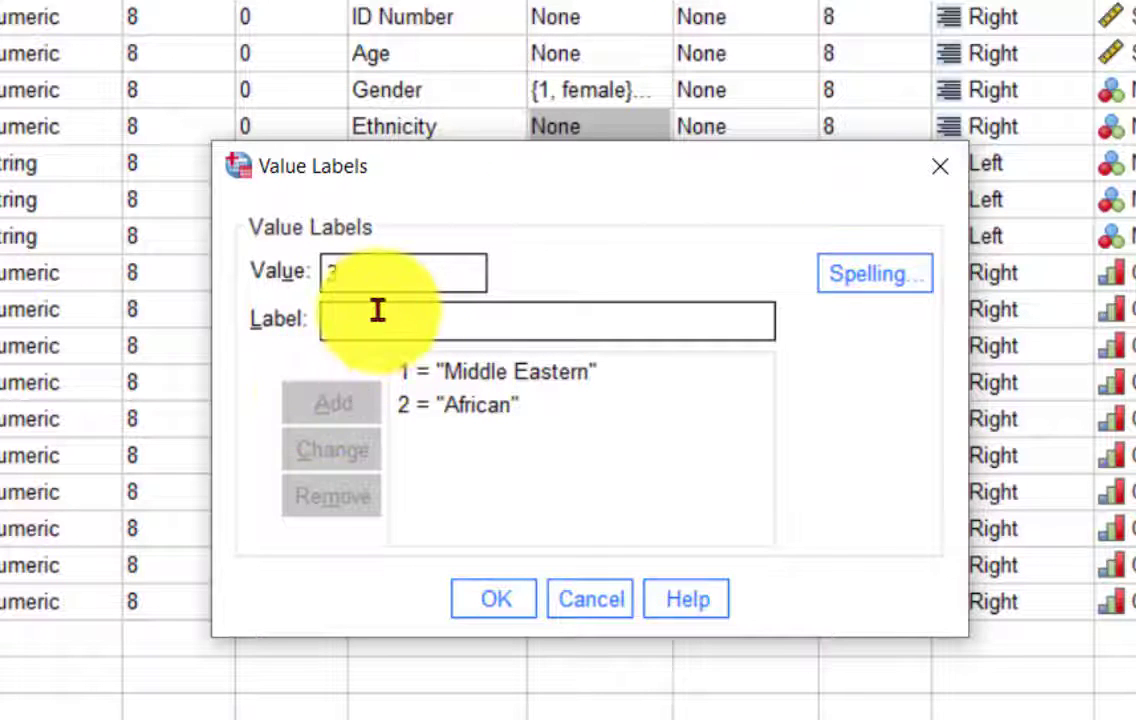
pyautogui.click(378, 310)
pyautogui.write('A')
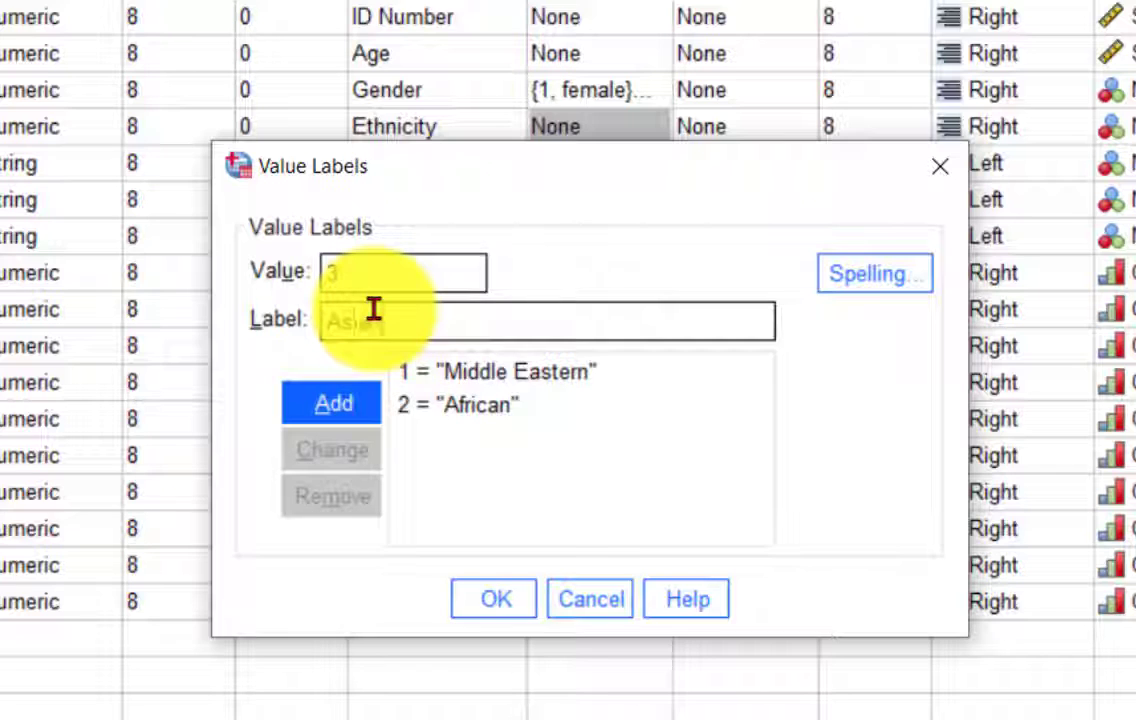
pyautogui.write('sian')
pyautogui.click(338, 401)
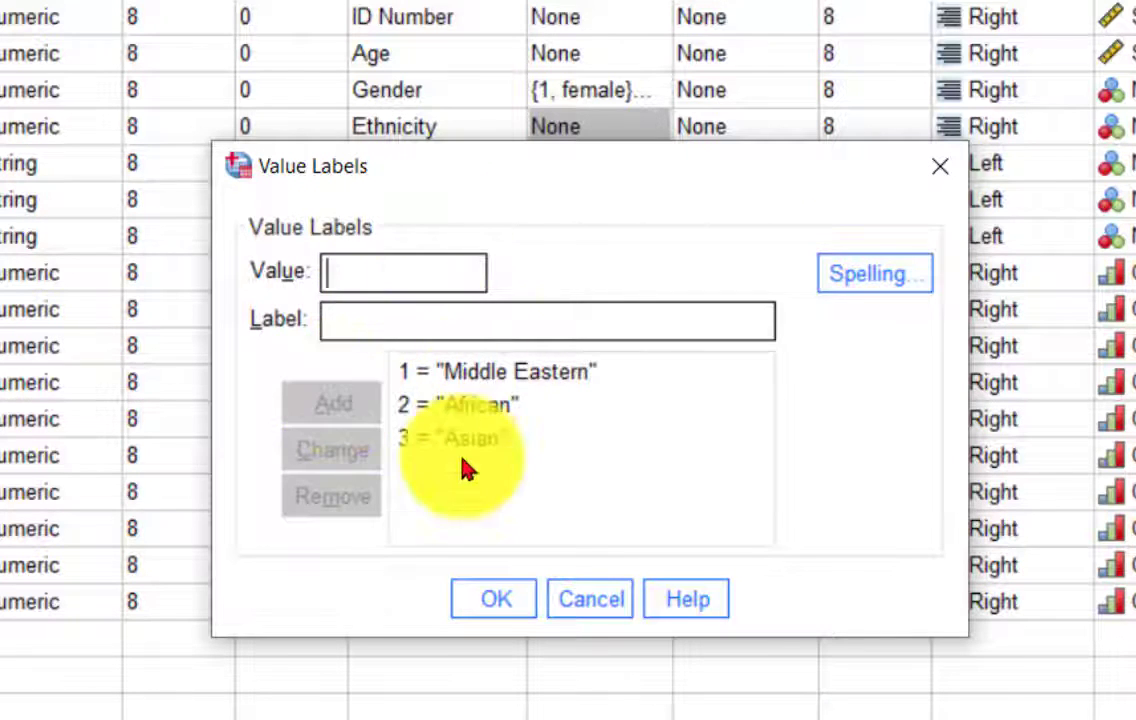
pyautogui.click(500, 607)
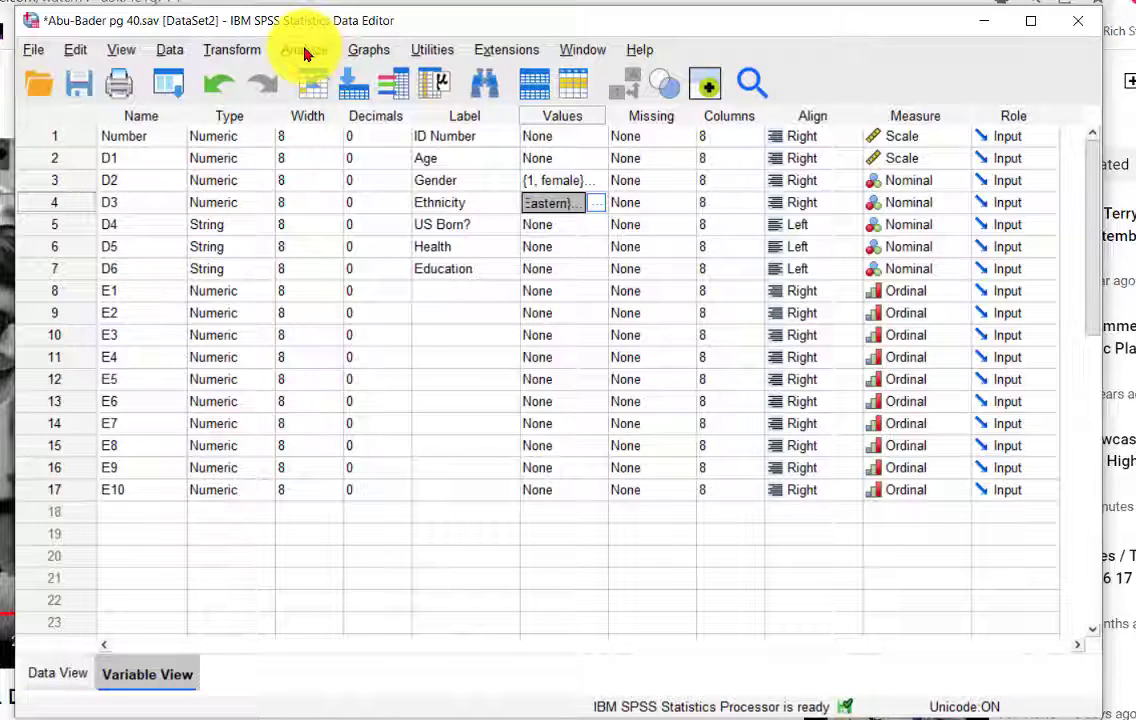
# In Recode into Same Variables, swap Ethnicity for US Born? (D4) and open Old and New Values.
pyautogui.click(236, 49)
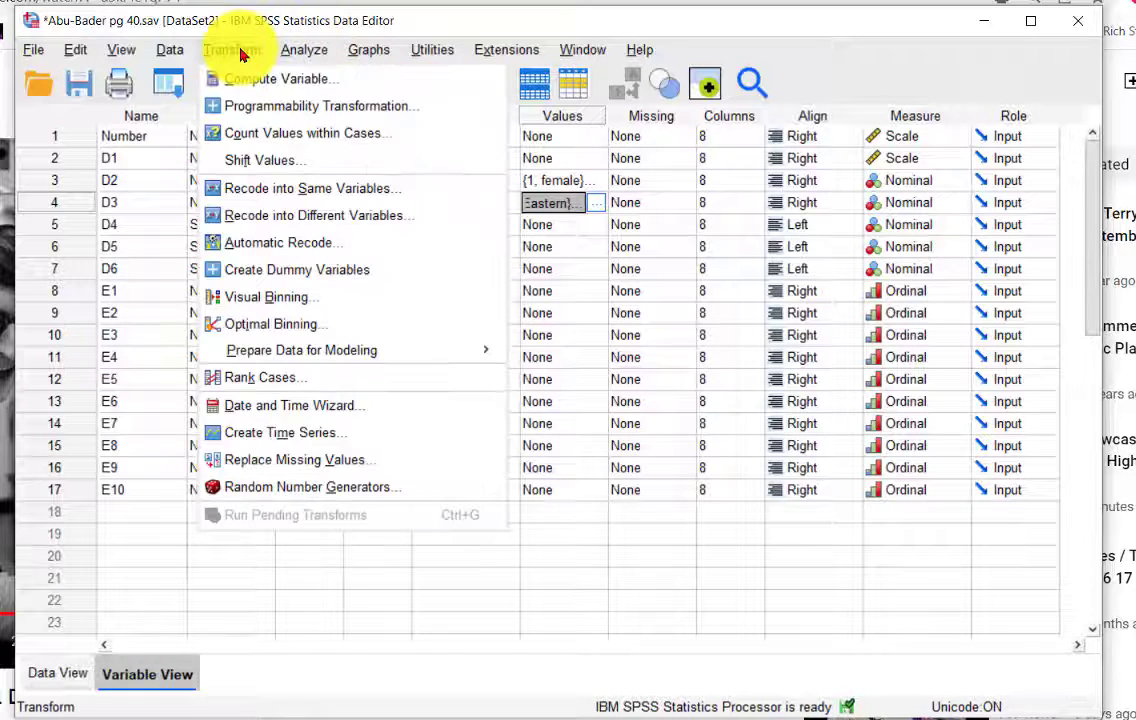
pyautogui.click(241, 196)
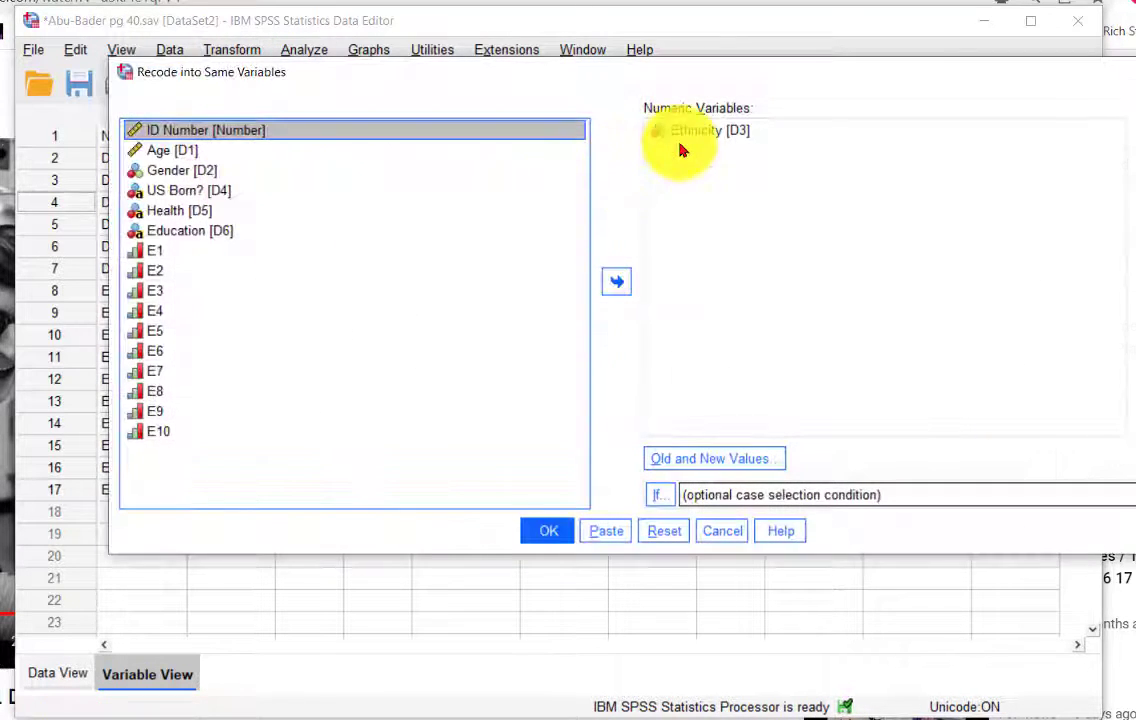
pyautogui.click(605, 284)
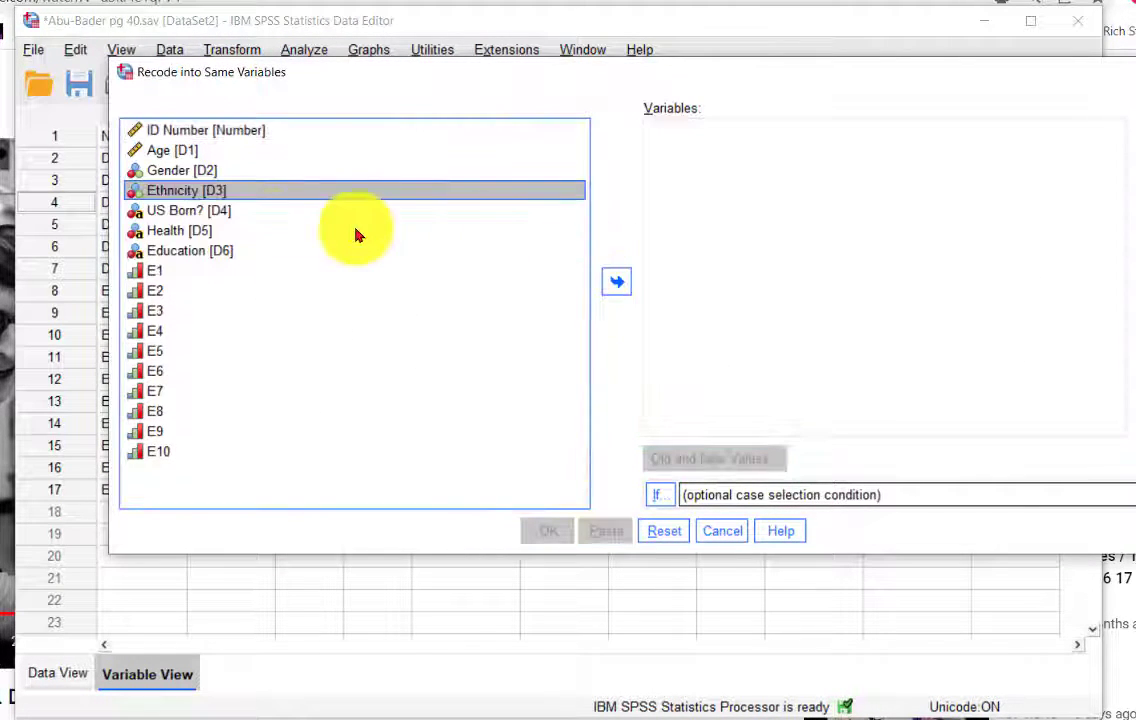
pyautogui.click(202, 214)
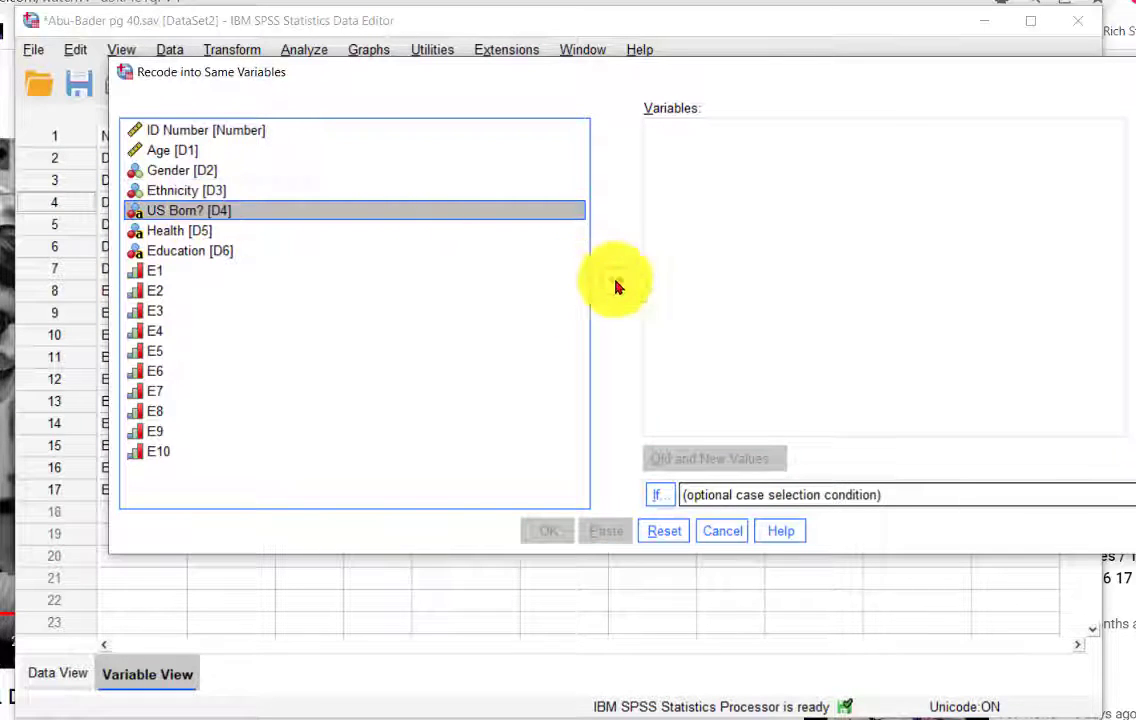
pyautogui.click(617, 281)
pyautogui.click(692, 462)
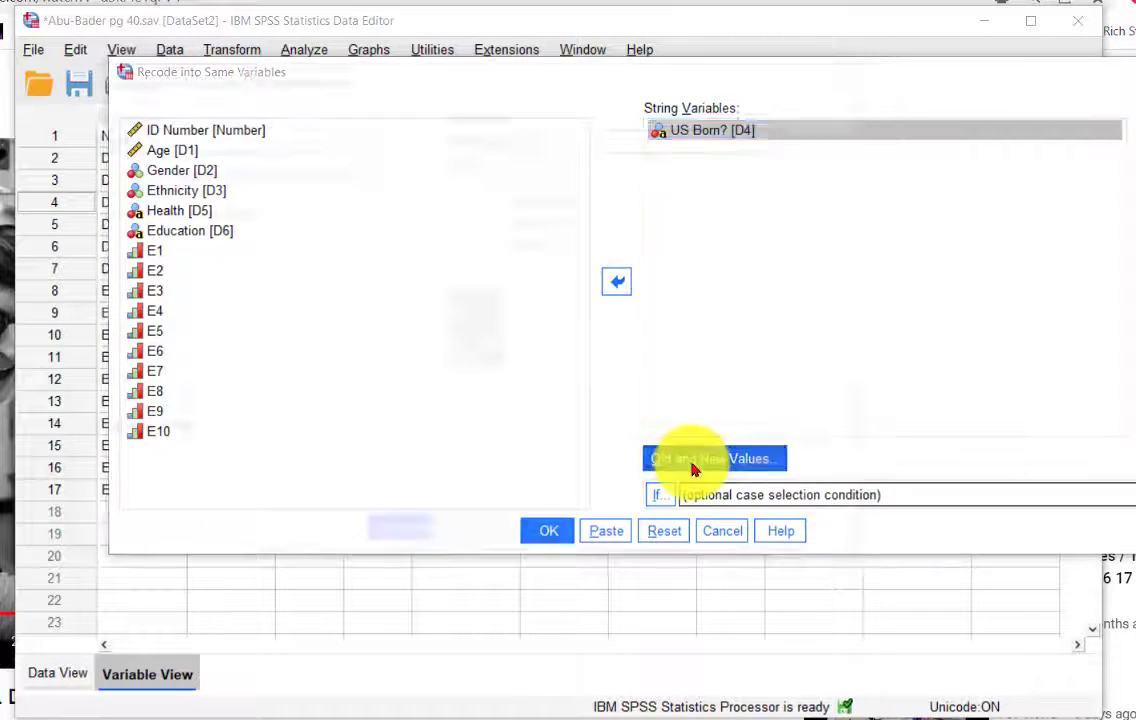
# Clear the leftover mappings, add y → 1 and n → 2, and run the recode.
pyautogui.click(563, 266)
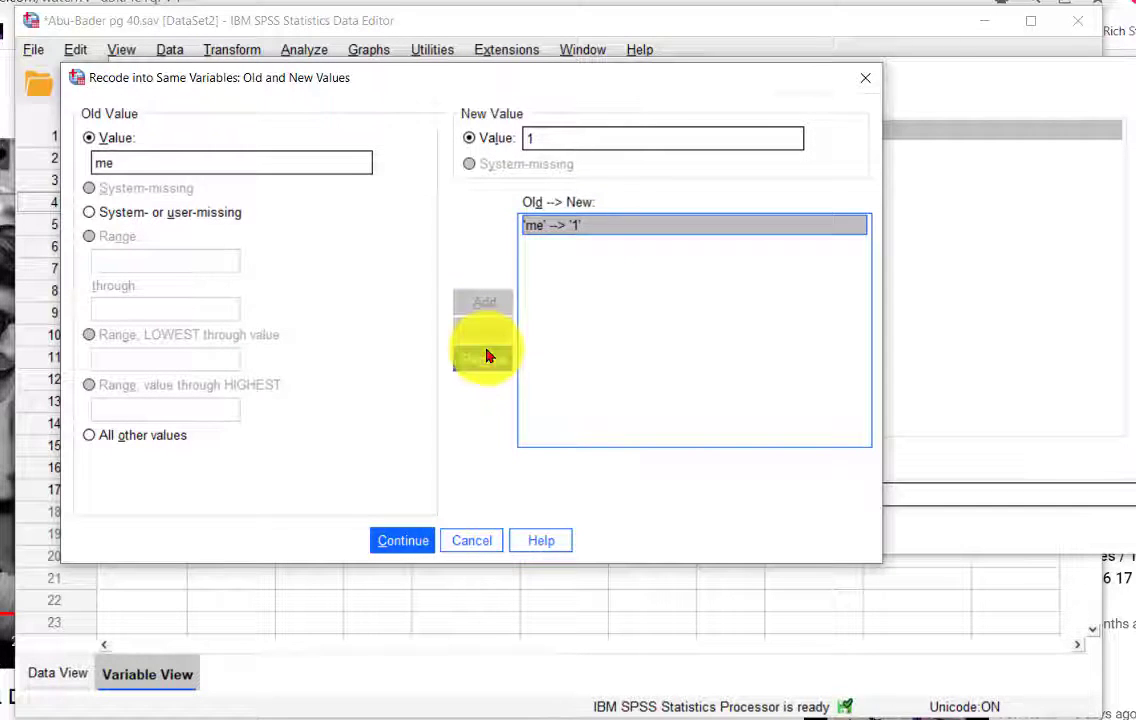
pyautogui.click(484, 359)
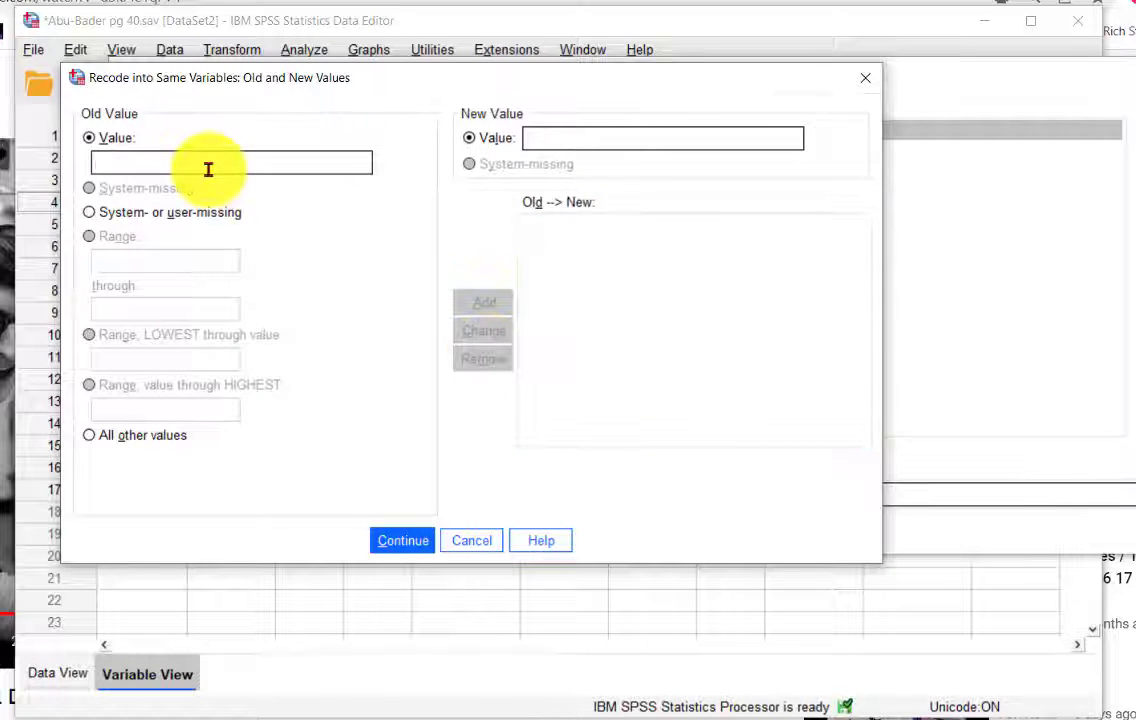
pyautogui.write('1')
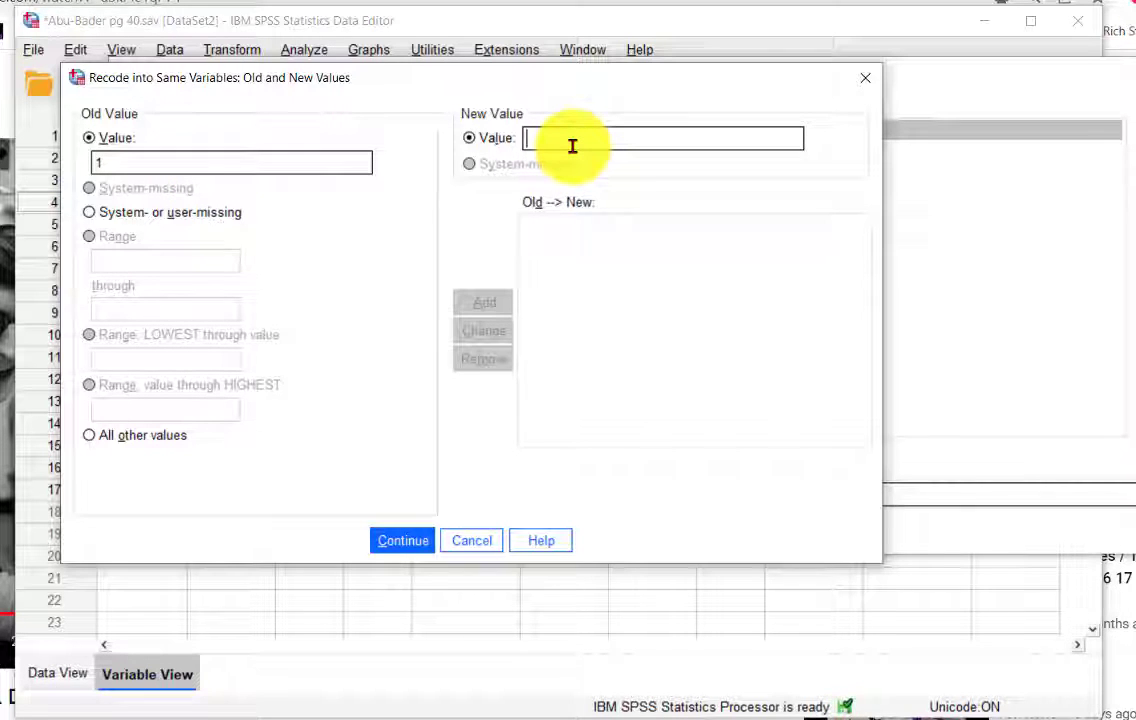
pyautogui.write('yes')
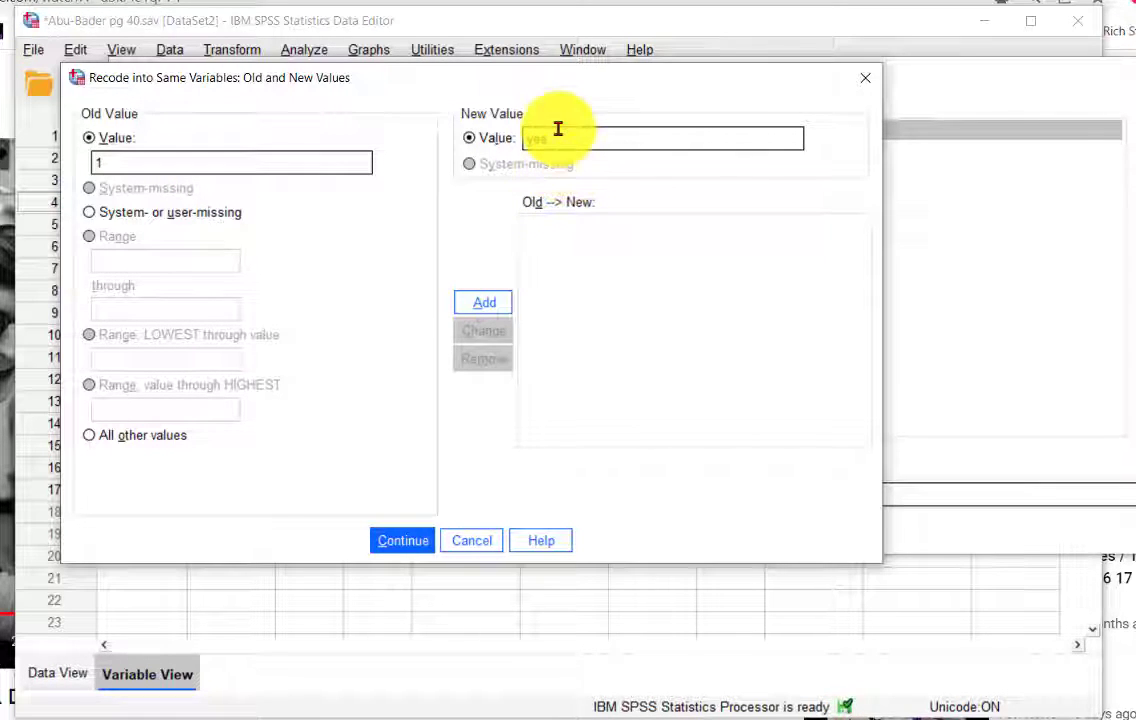
pyautogui.moveTo(573, 127); pyautogui.dragTo(477, 132)
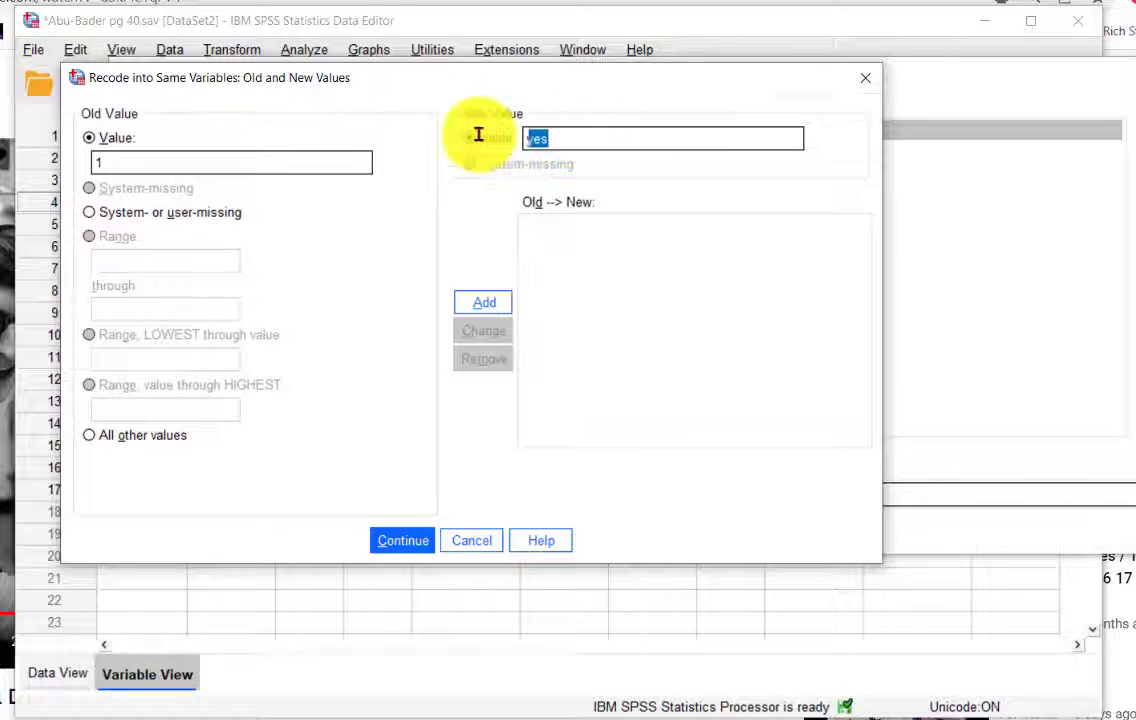
pyautogui.press('BackSpace')
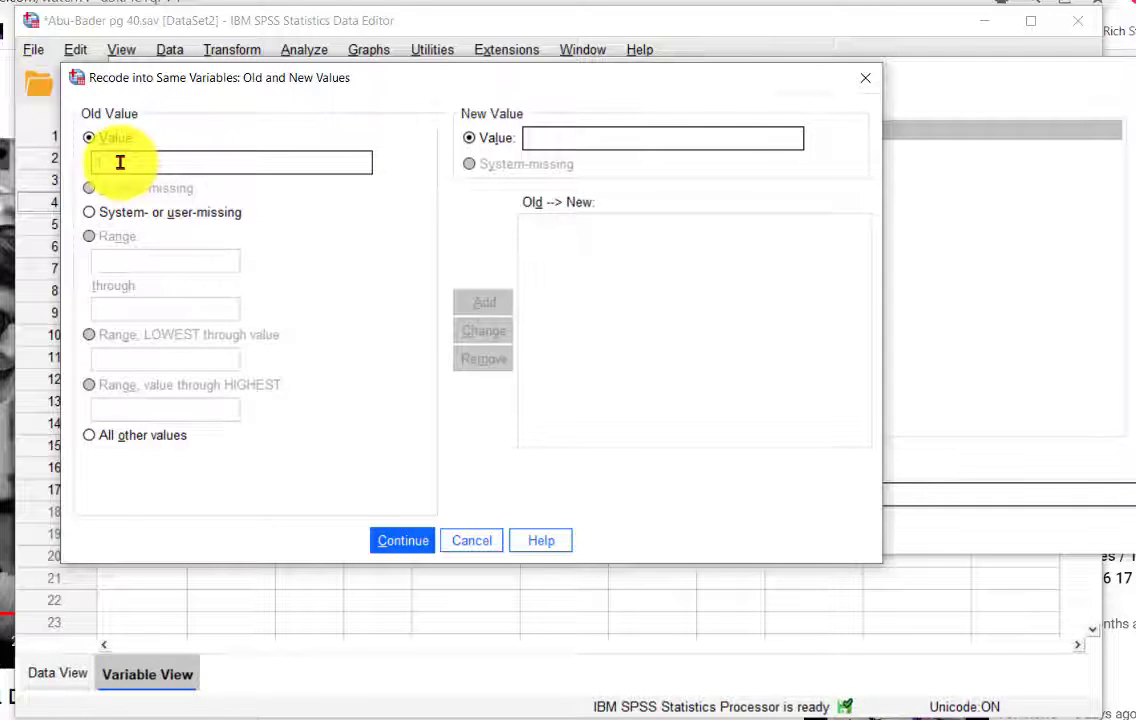
pyautogui.click(549, 140)
pyautogui.write('1')
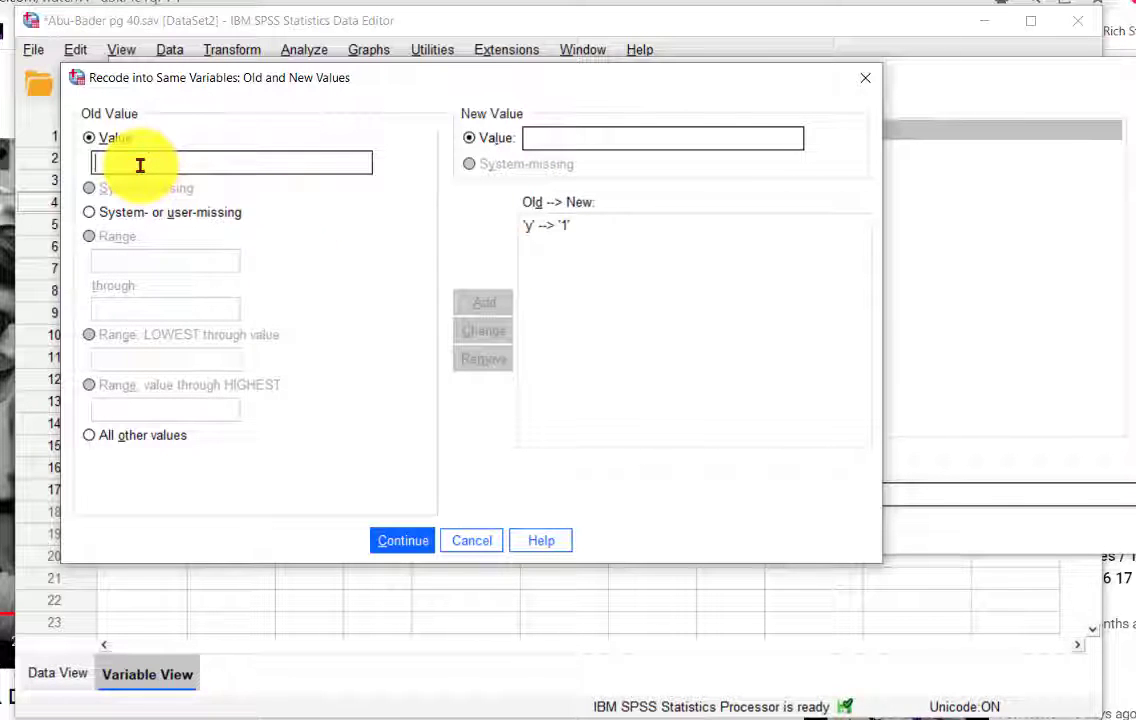
pyautogui.write('n')
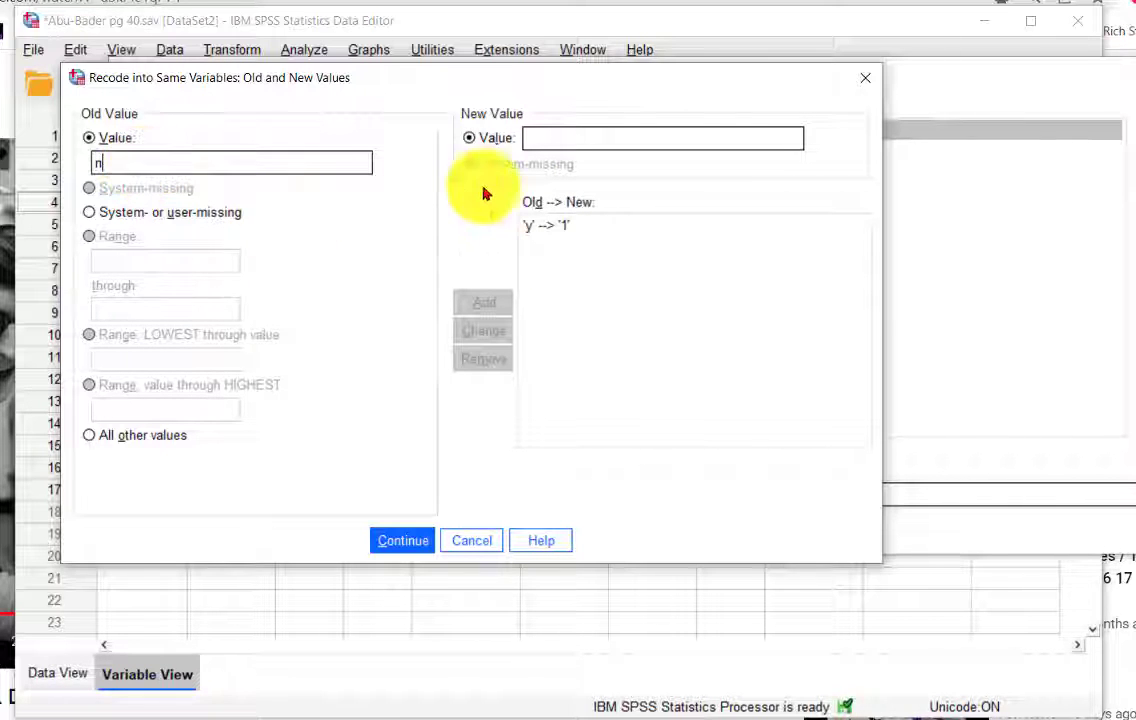
pyautogui.click(567, 136)
pyautogui.write('2')
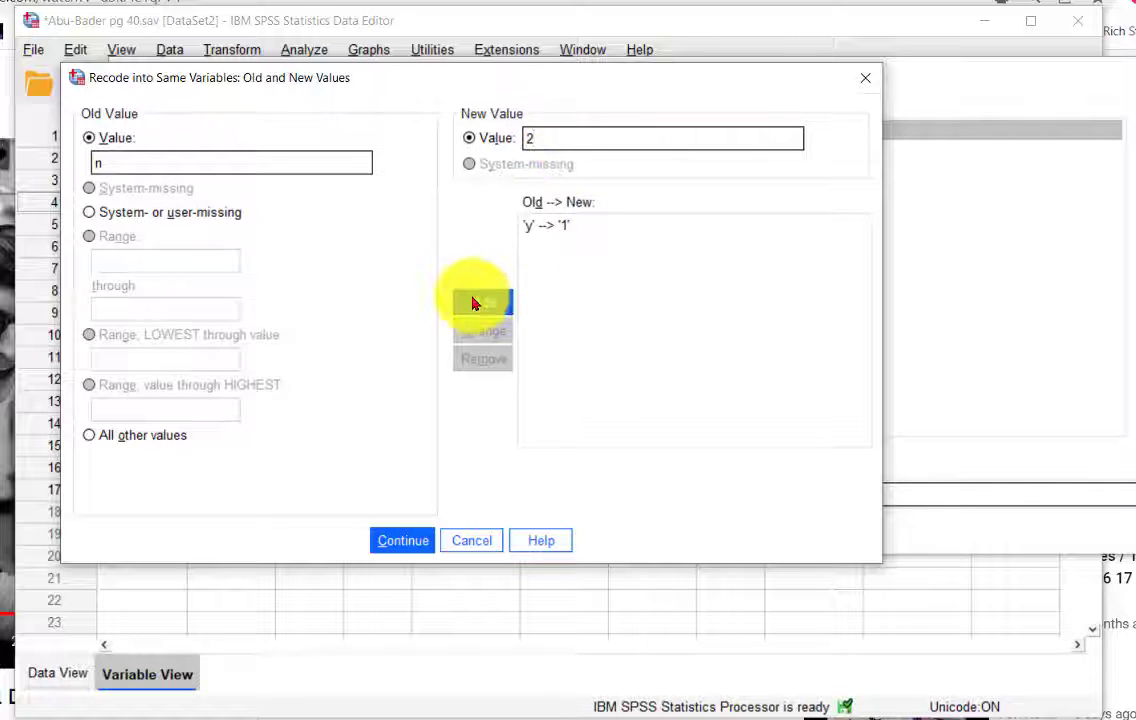
pyautogui.click(484, 302)
pyautogui.click(403, 540)
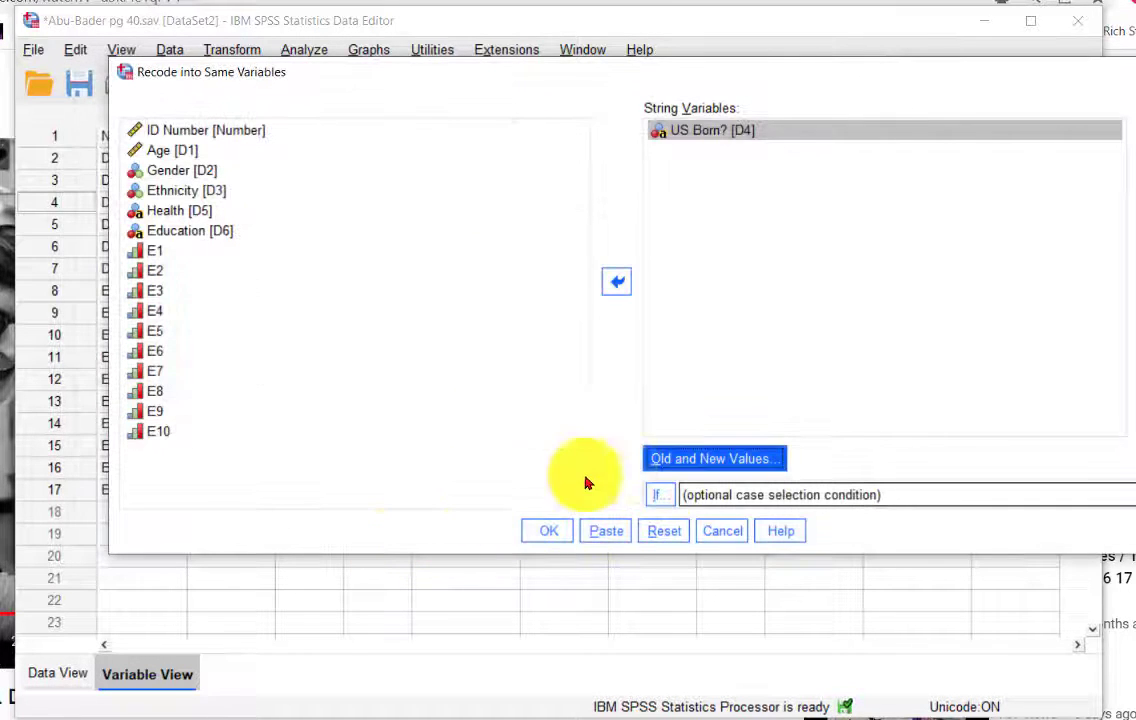
pyautogui.click(558, 533)
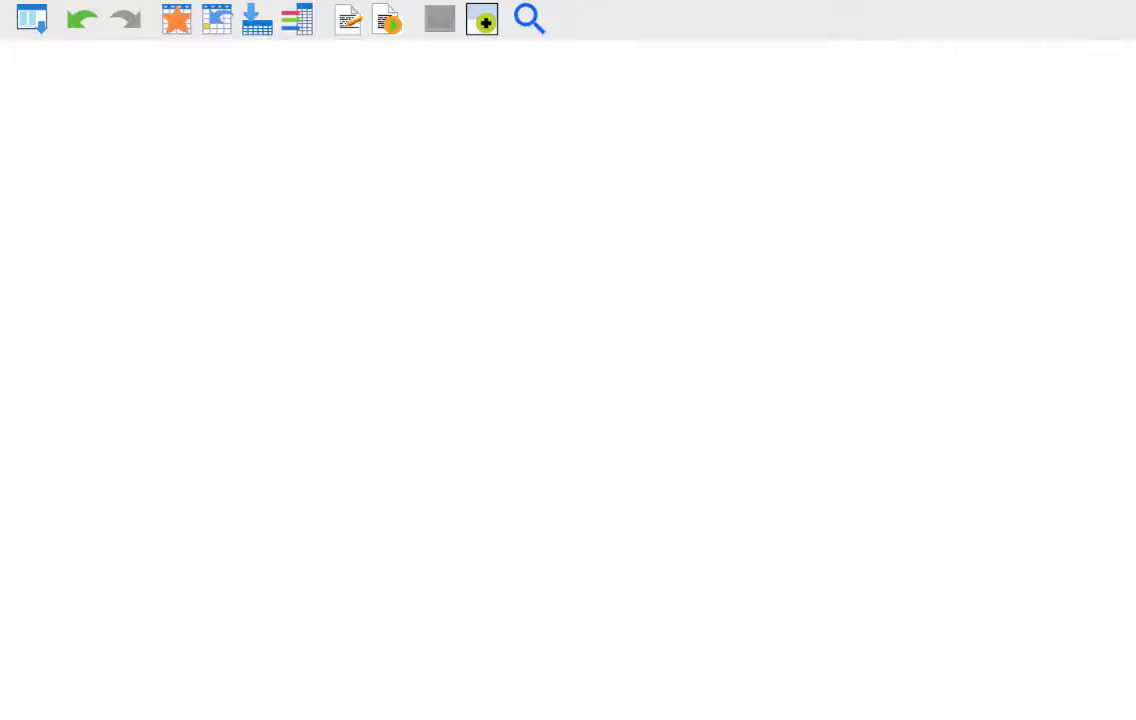
# Change D4's type to Numeric and open its empty Value Labels dialog.
pyautogui.hotkey('alt', 'Tab')
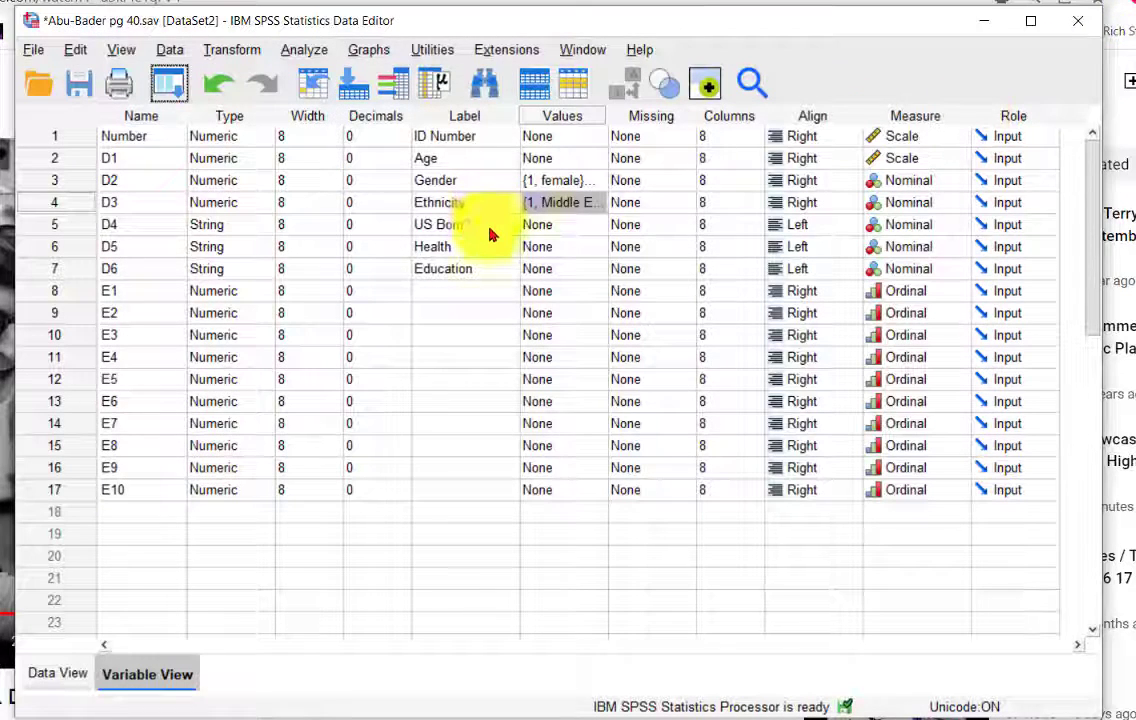
pyautogui.click(268, 226)
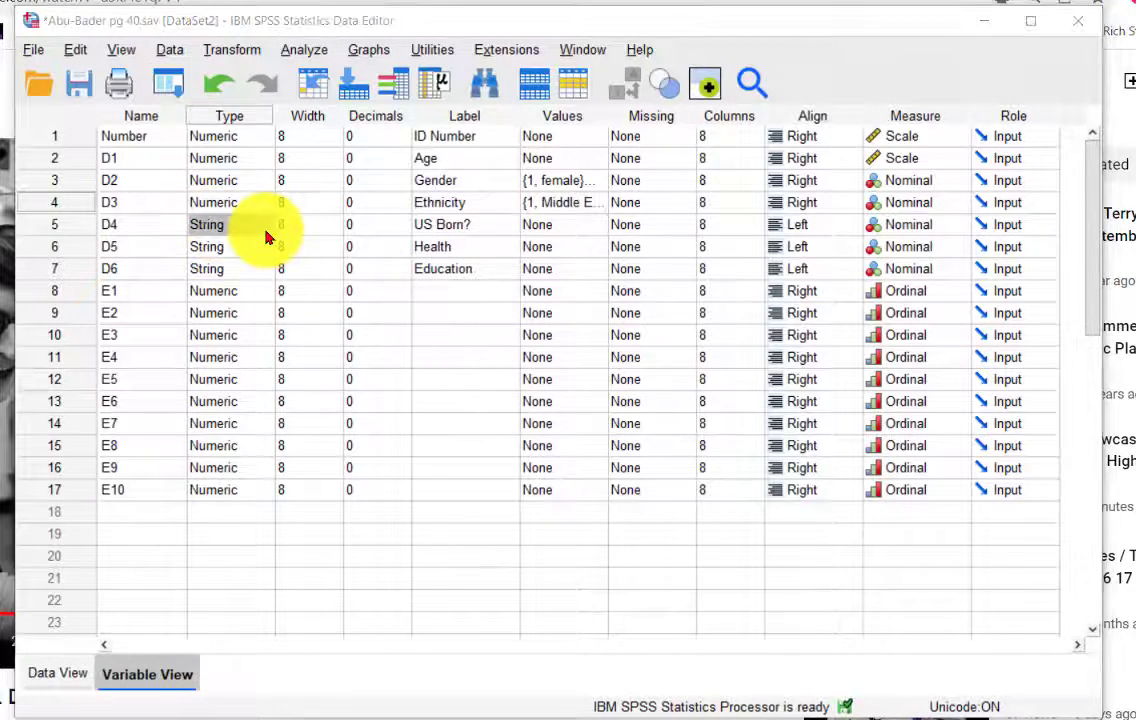
pyautogui.click(269, 226)
pyautogui.click(323, 234)
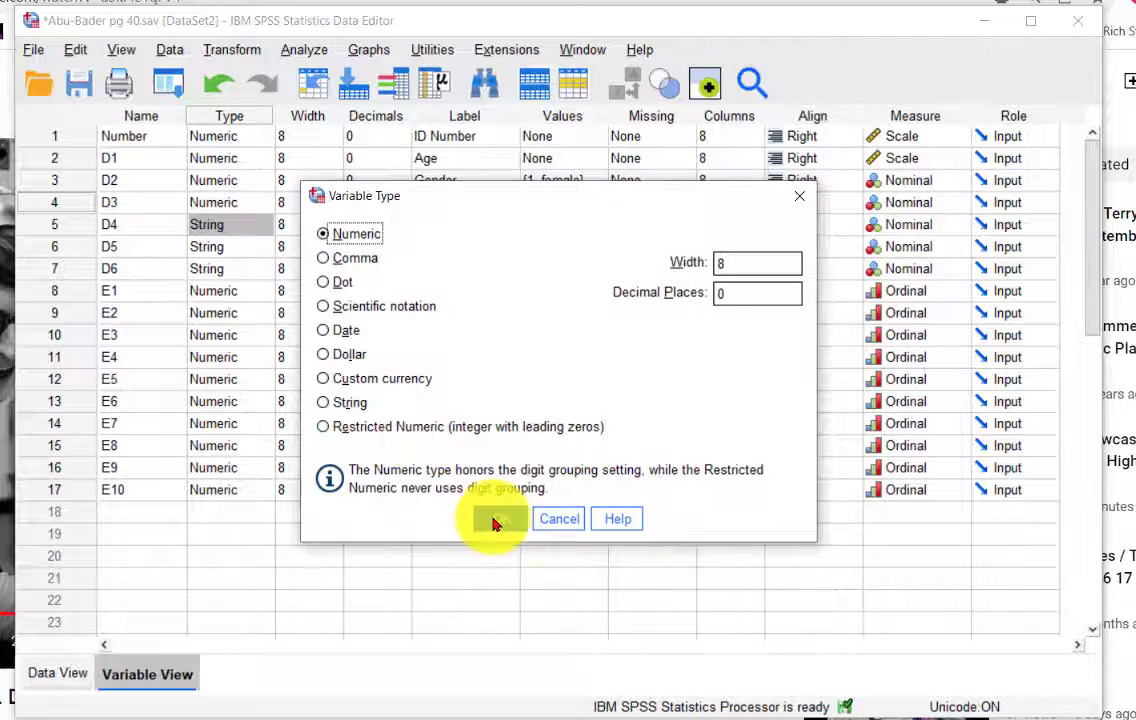
pyautogui.click(500, 518)
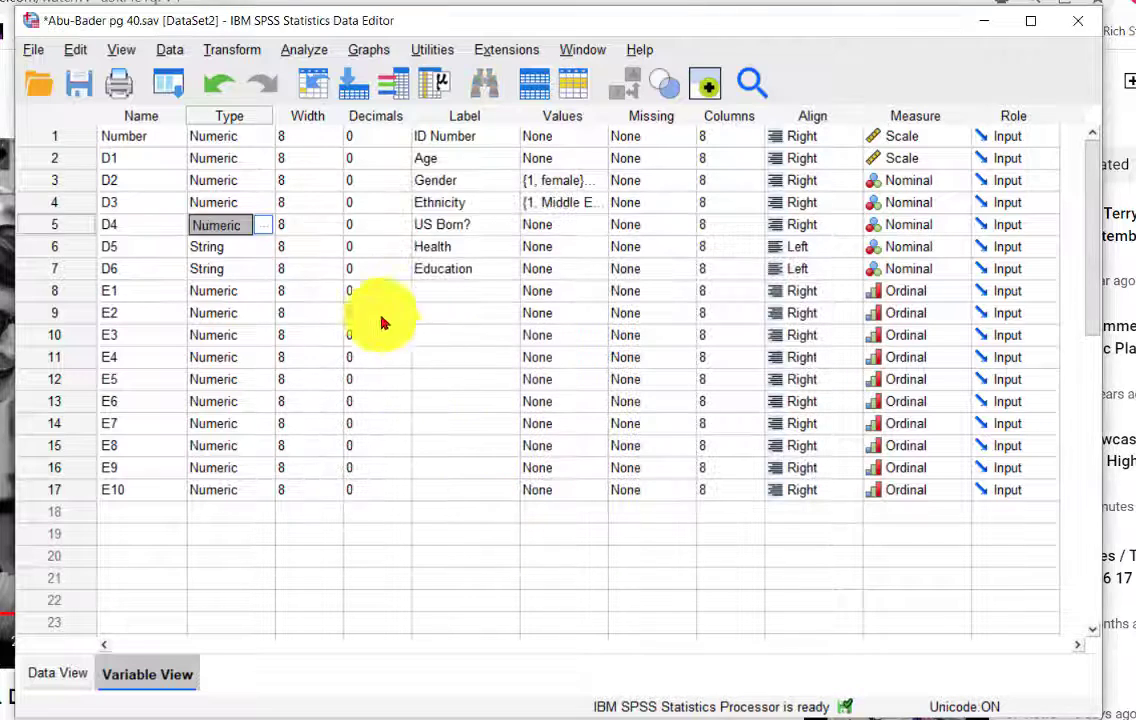
pyautogui.click(600, 225)
pyautogui.click(601, 225)
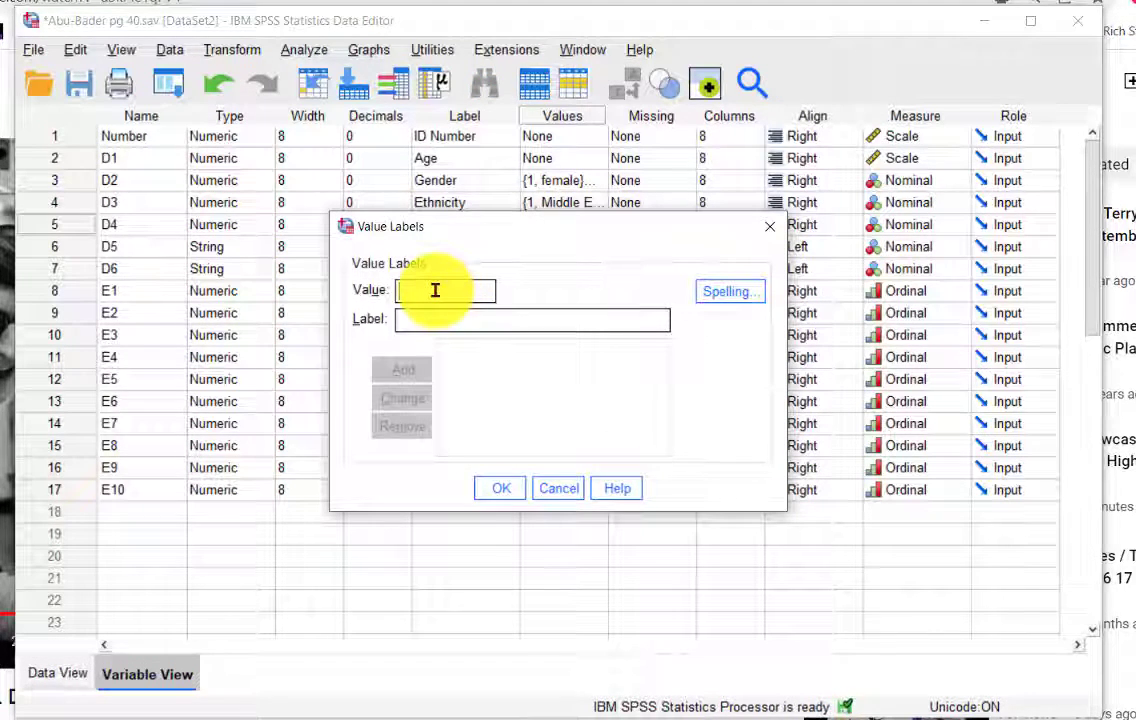
# Give US Born? the value labels 1 = Yes and 2 = No, then return to the Excel workbook.
pyautogui.write('1')
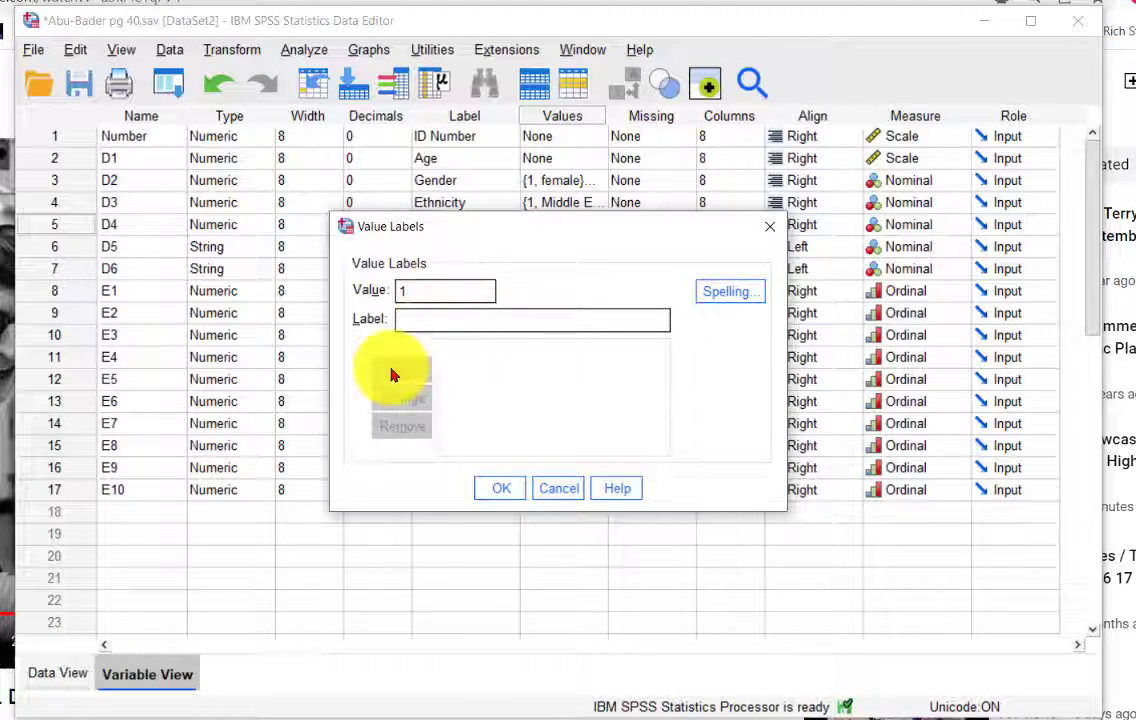
pyautogui.write('Yes')
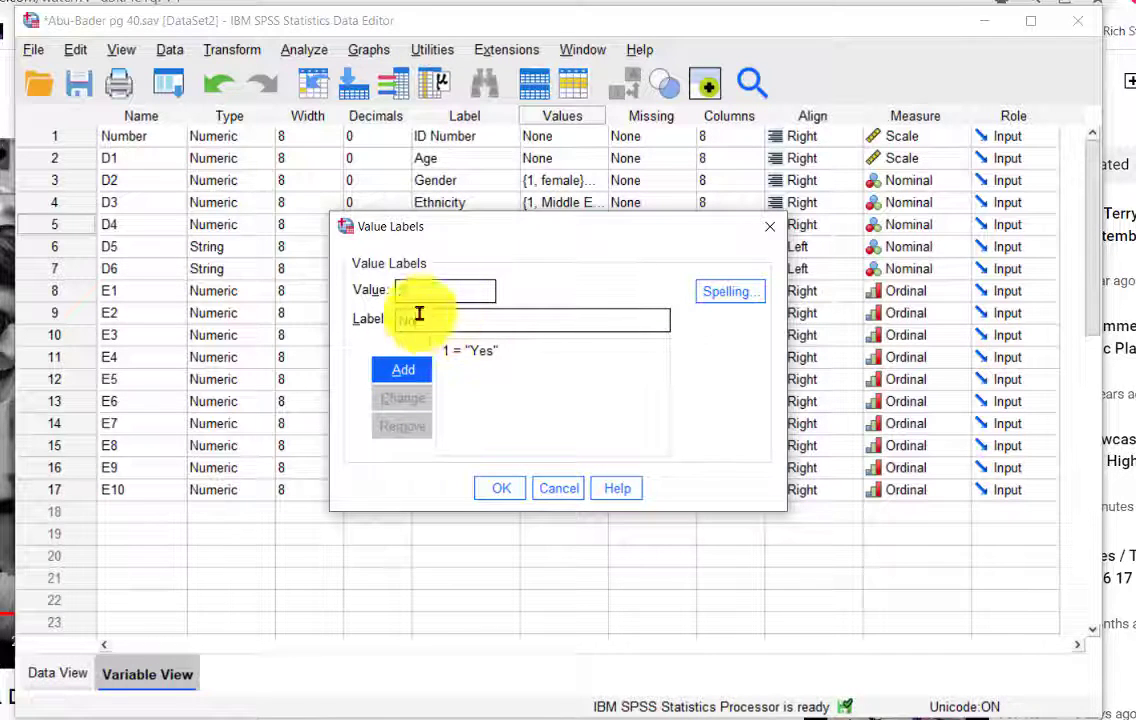
pyautogui.write('No')
pyautogui.click(403, 370)
pyautogui.click(495, 490)
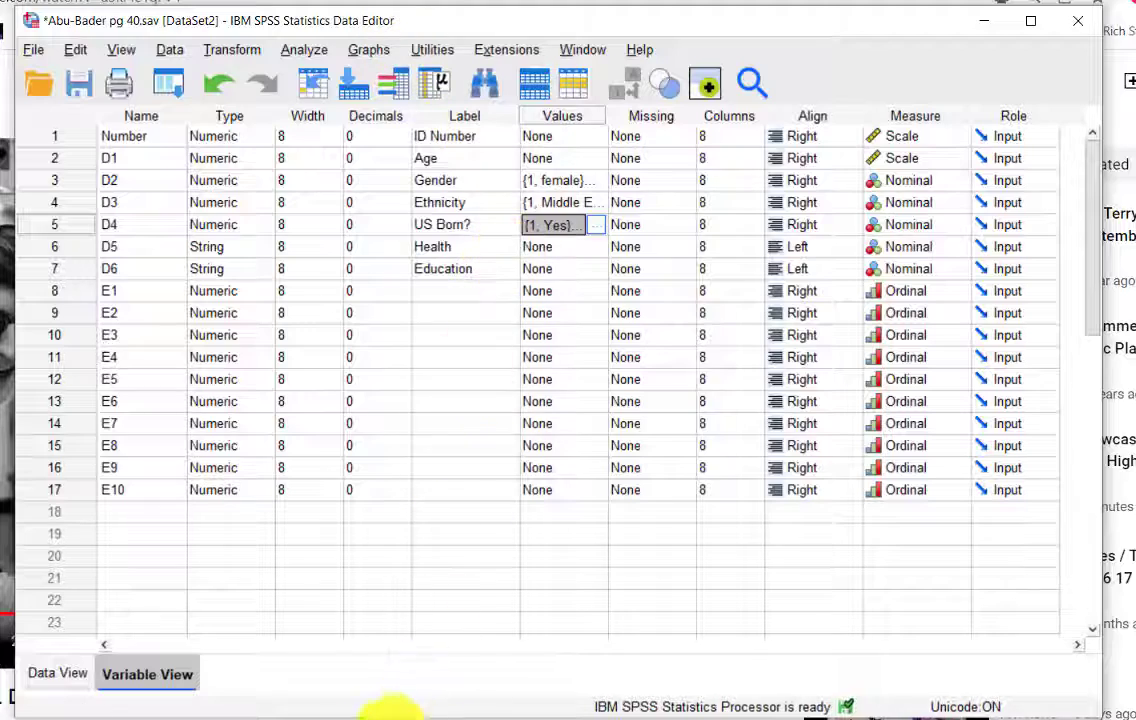
pyautogui.click(375, 700)
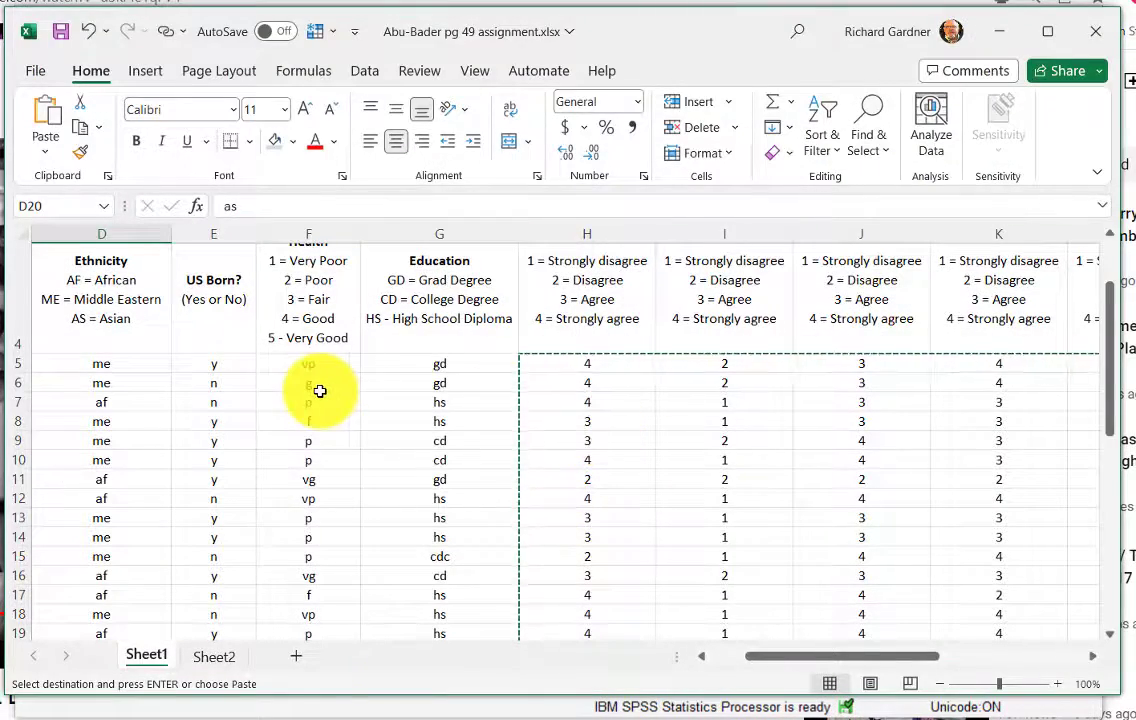
pyautogui.scroll(1, 320, 391)
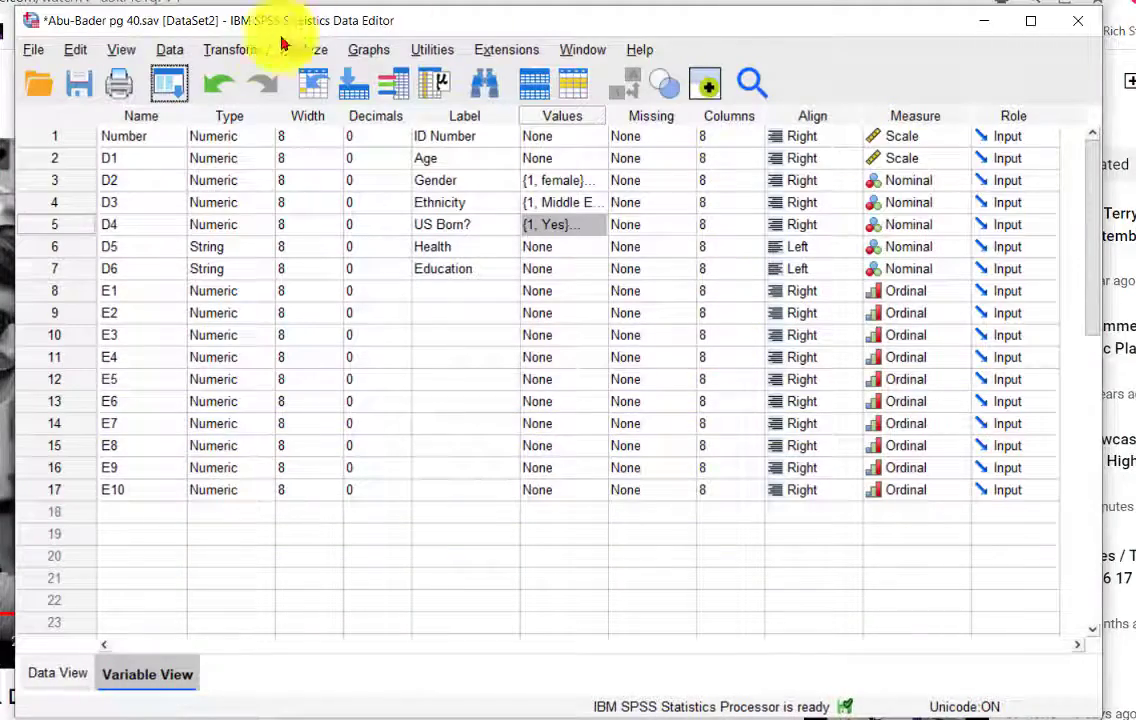
# Start a Recode into Same Variables, replacing US Born? with Health in the variable list.
pyautogui.click(255, 52)
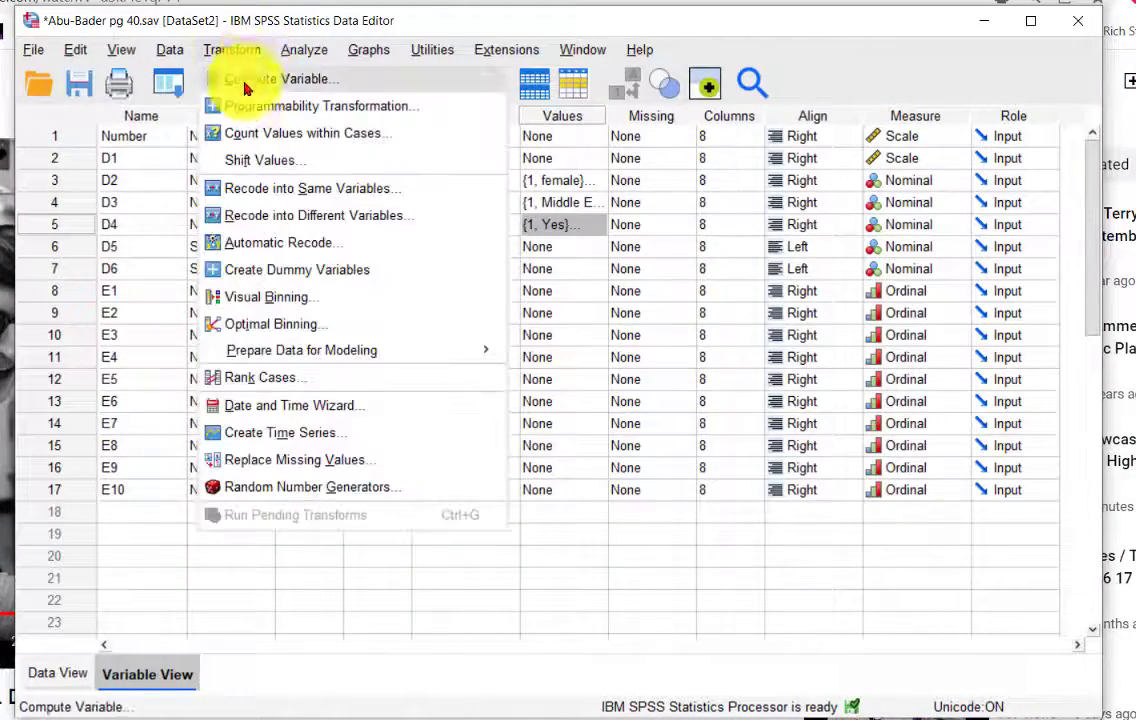
pyautogui.click(240, 200)
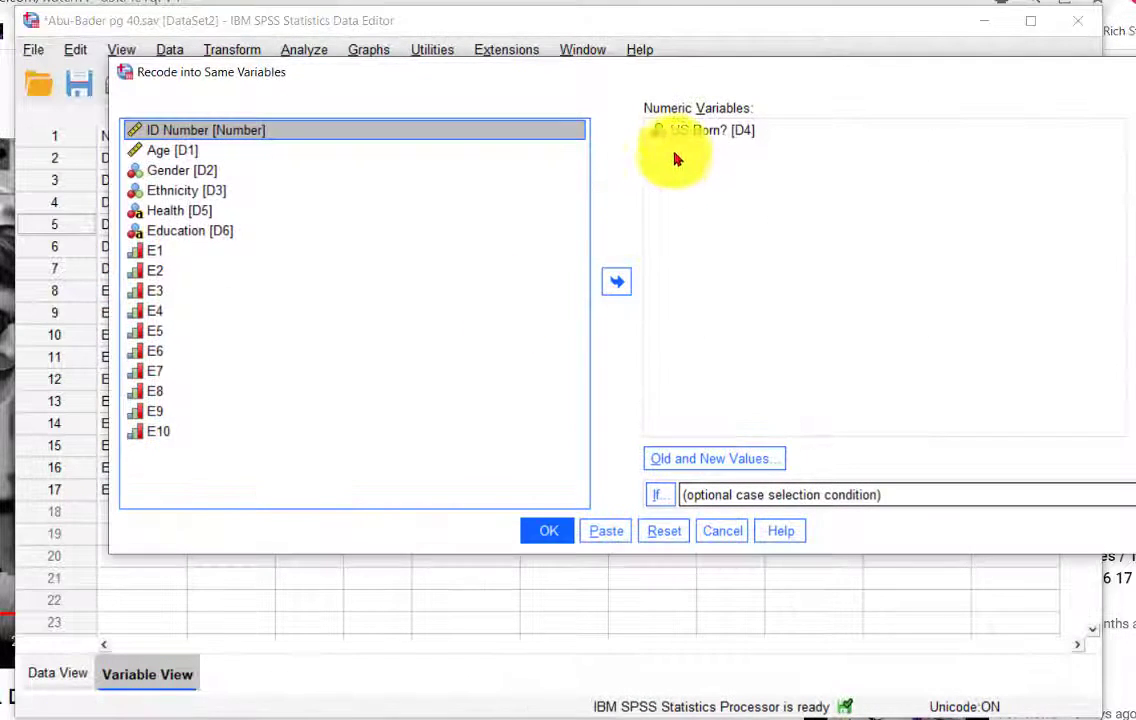
pyautogui.click(678, 134)
pyautogui.click(616, 282)
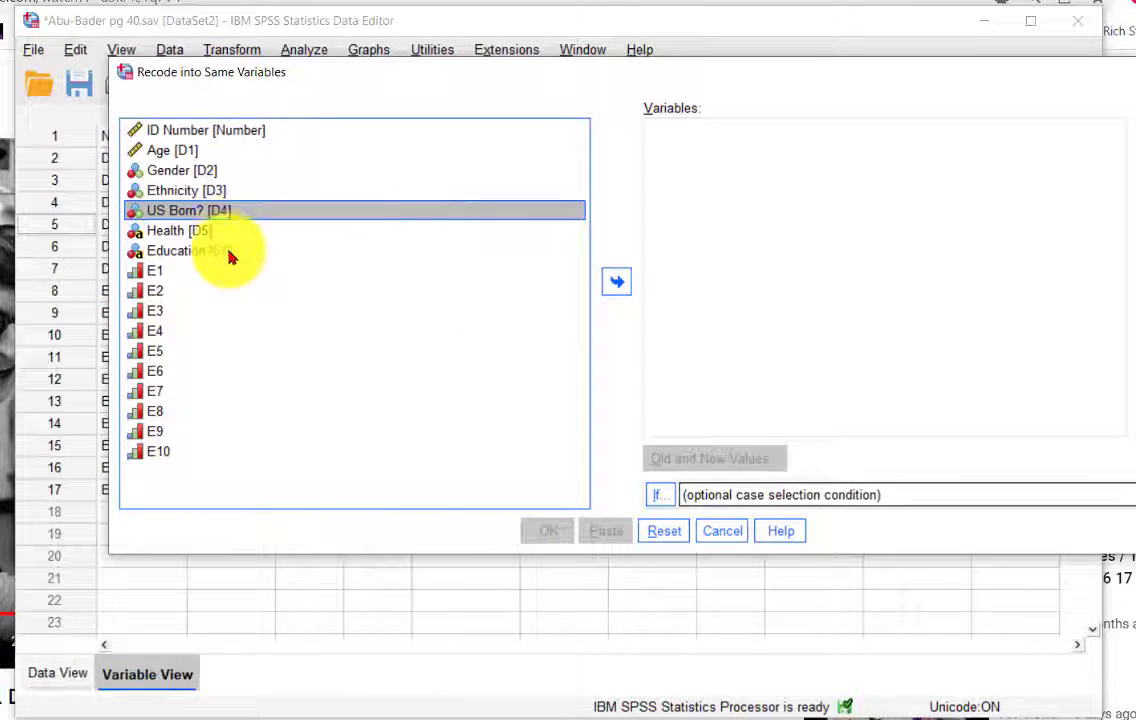
pyautogui.click(182, 233)
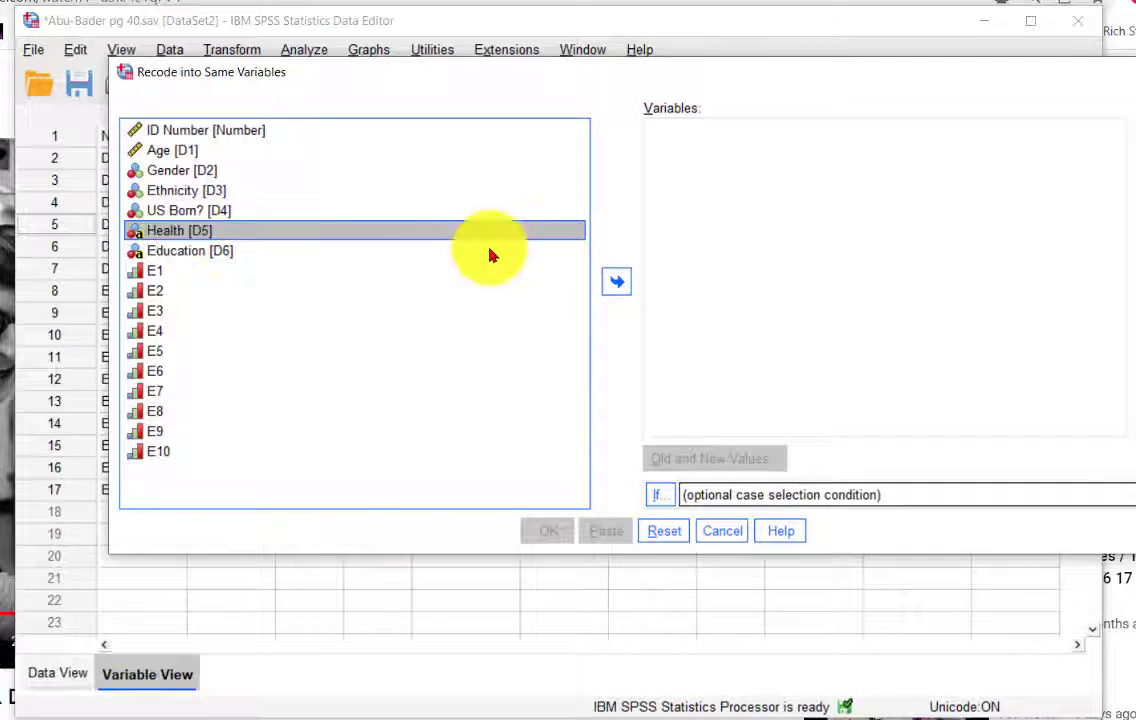
pyautogui.click(616, 281)
# Clear the leftover y → 1 and n → 2 mappings and add vp → 1.
pyautogui.click(710, 458)
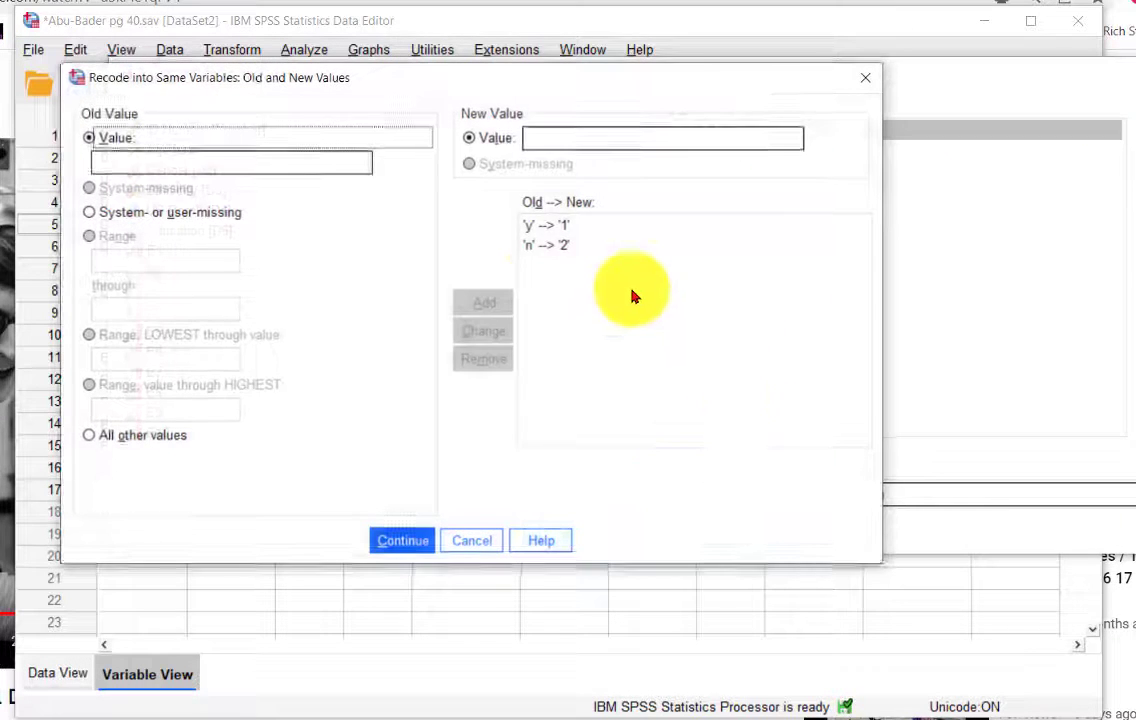
pyautogui.click(484, 358)
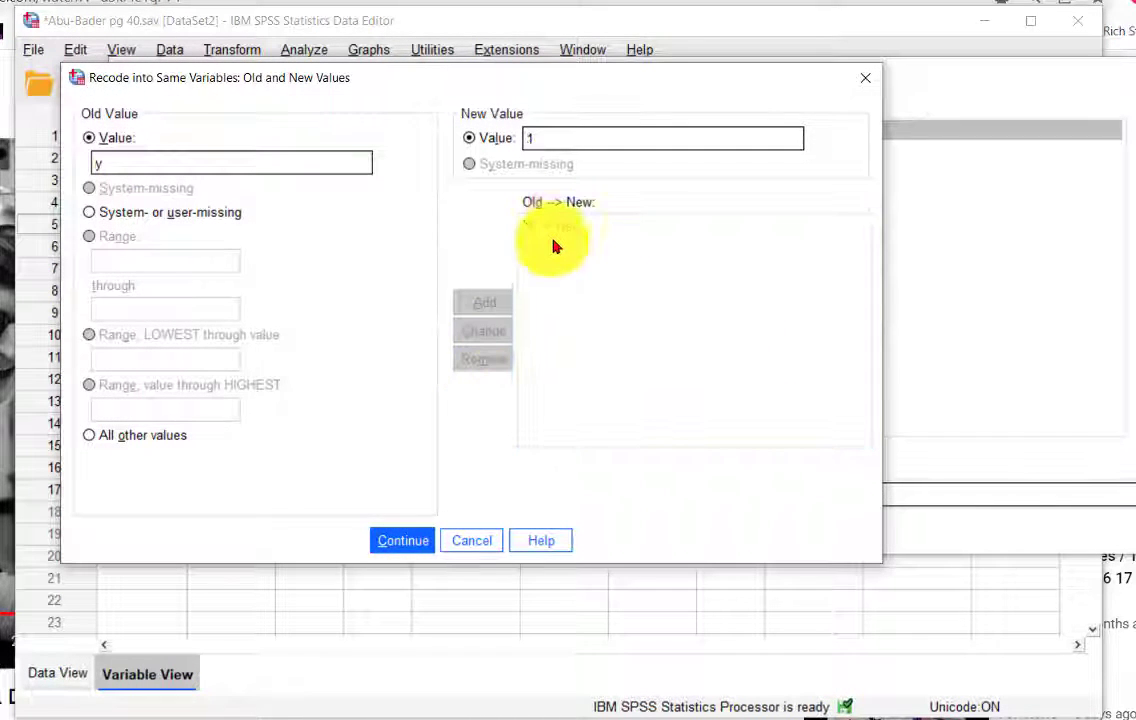
pyautogui.click(484, 358)
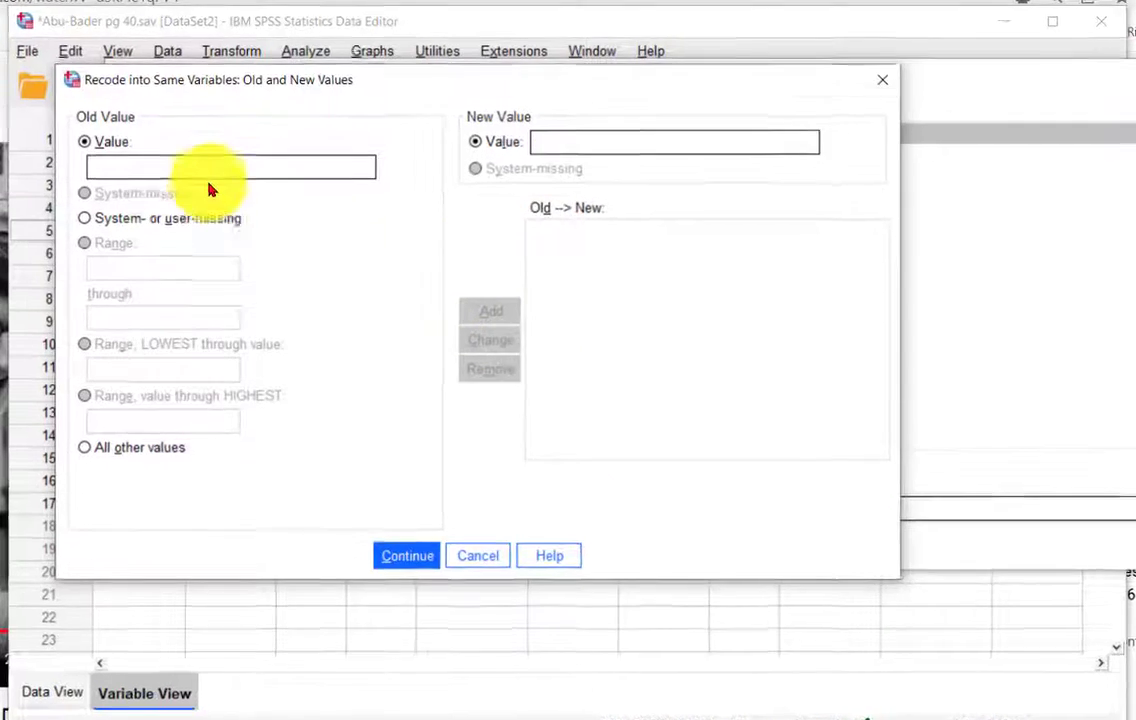
pyautogui.click(172, 167)
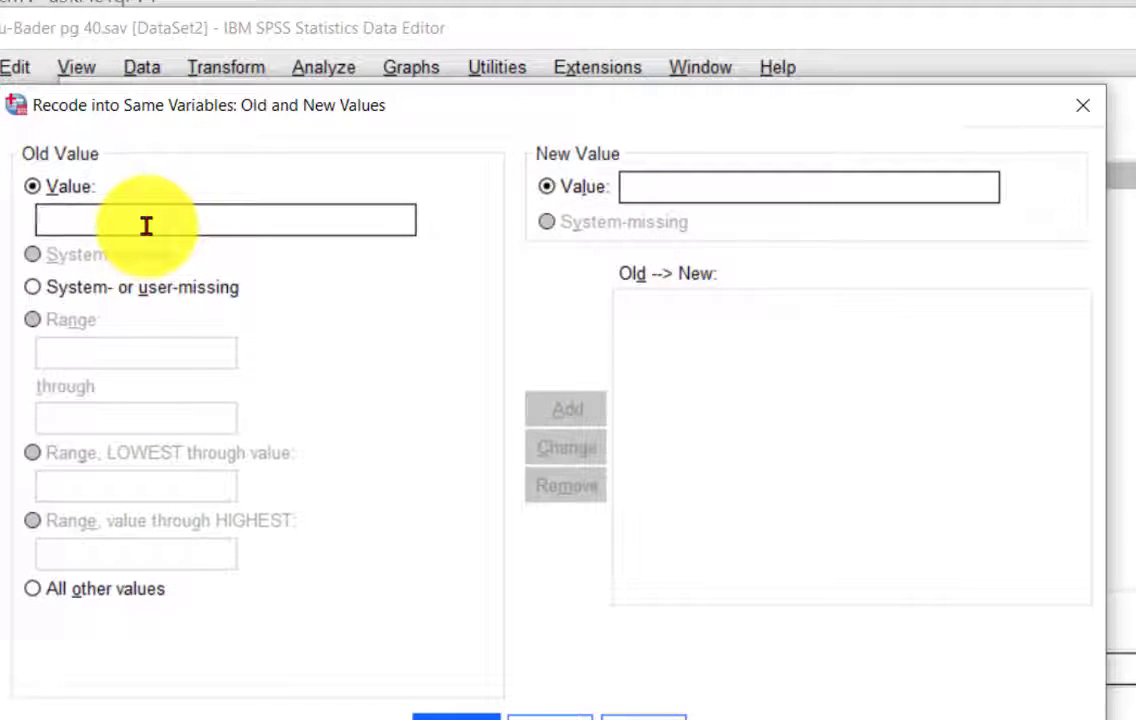
pyautogui.write('vp')
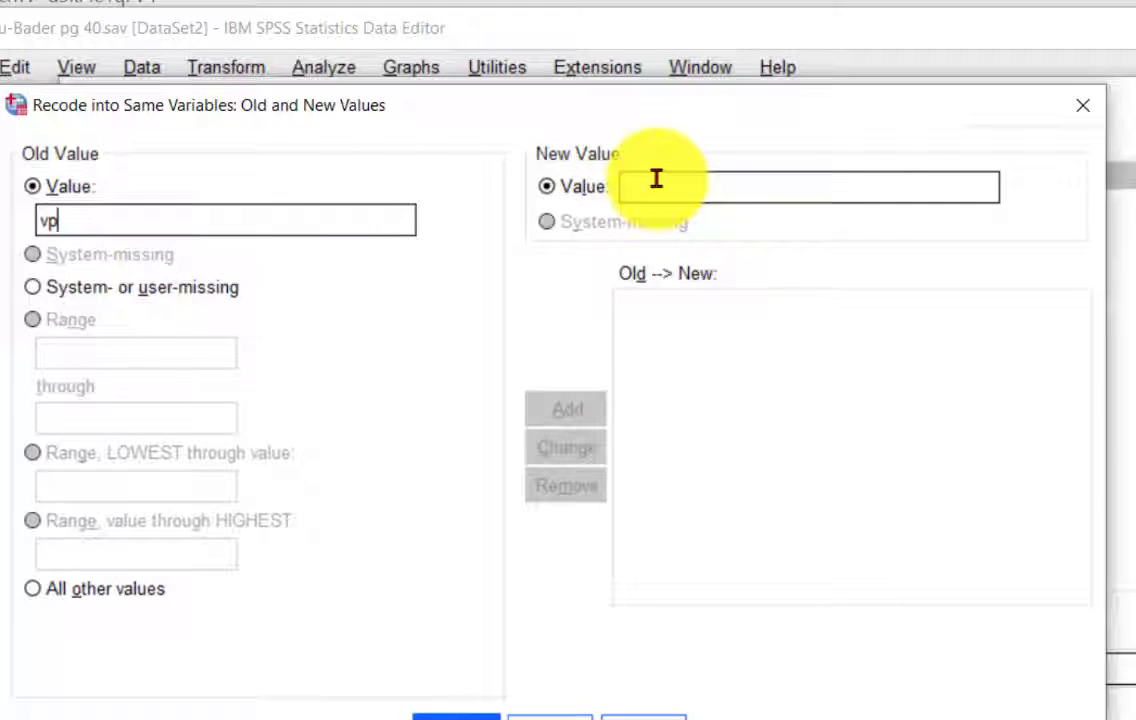
pyautogui.write('1')
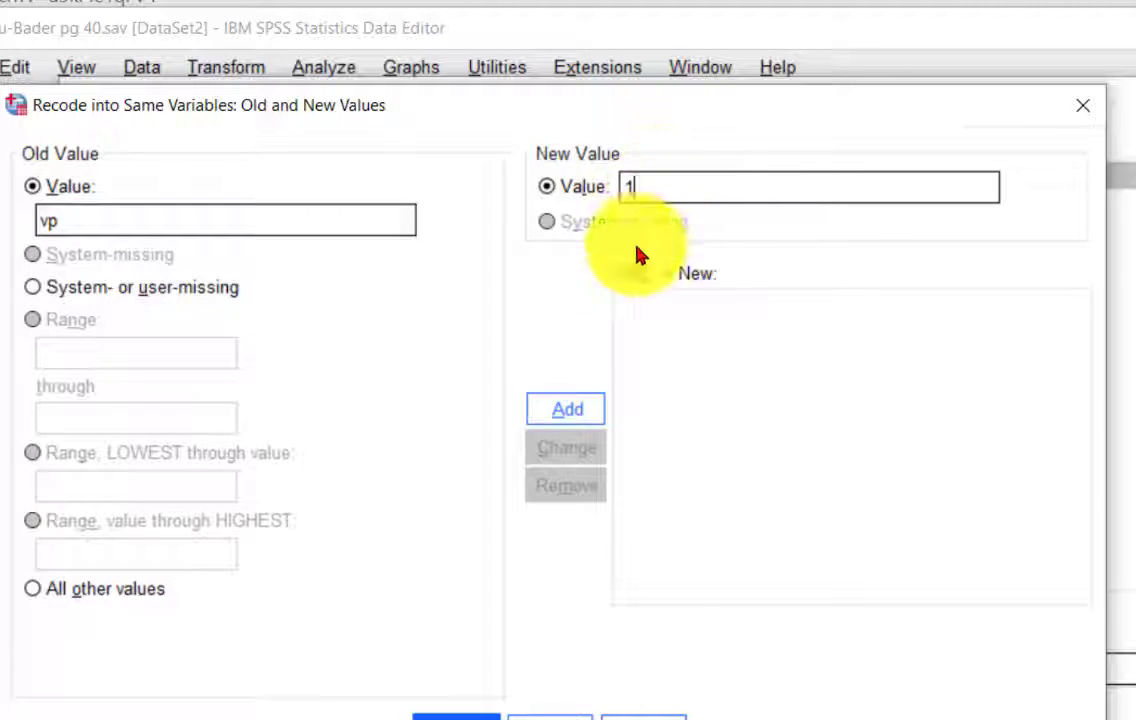
pyautogui.click(575, 408)
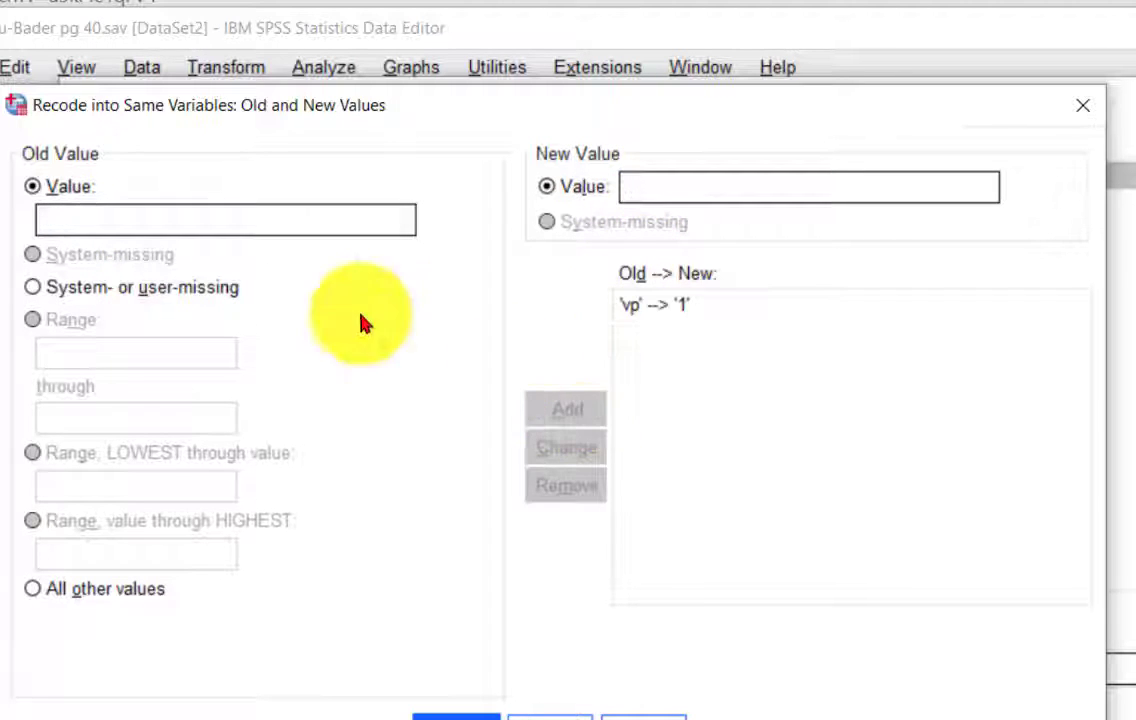
# Add the recode mappings p → 2 and f → 3.
pyautogui.click(135, 222)
pyautogui.write('p')
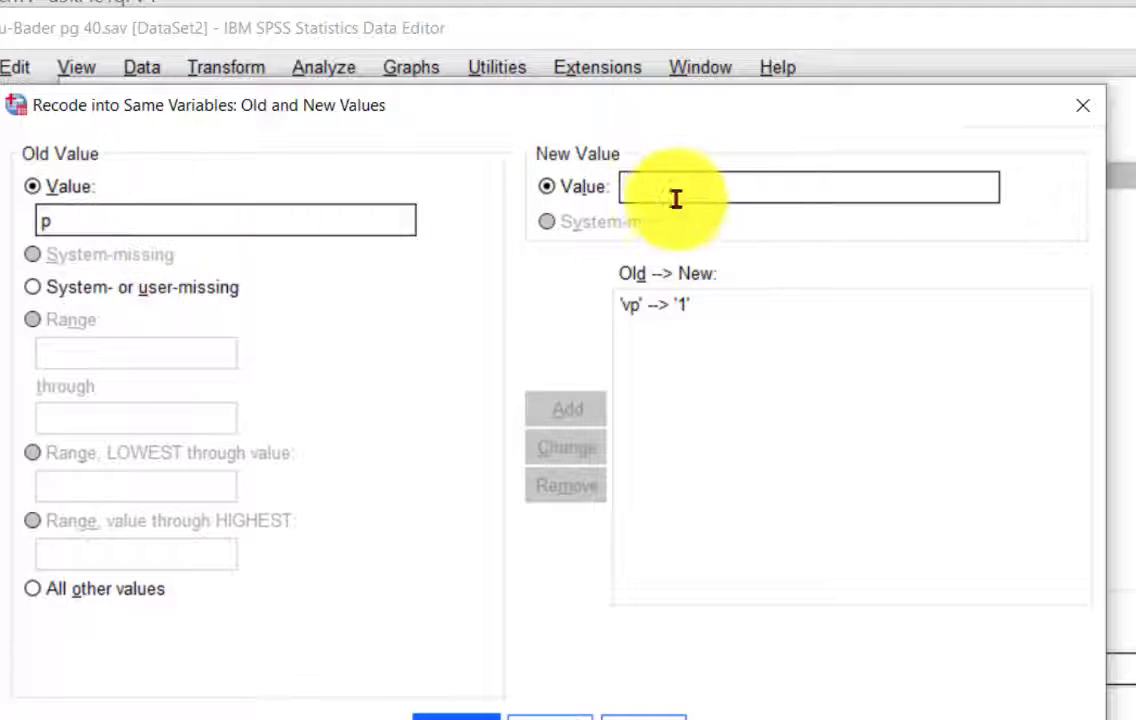
pyautogui.click(684, 193)
pyautogui.write('2')
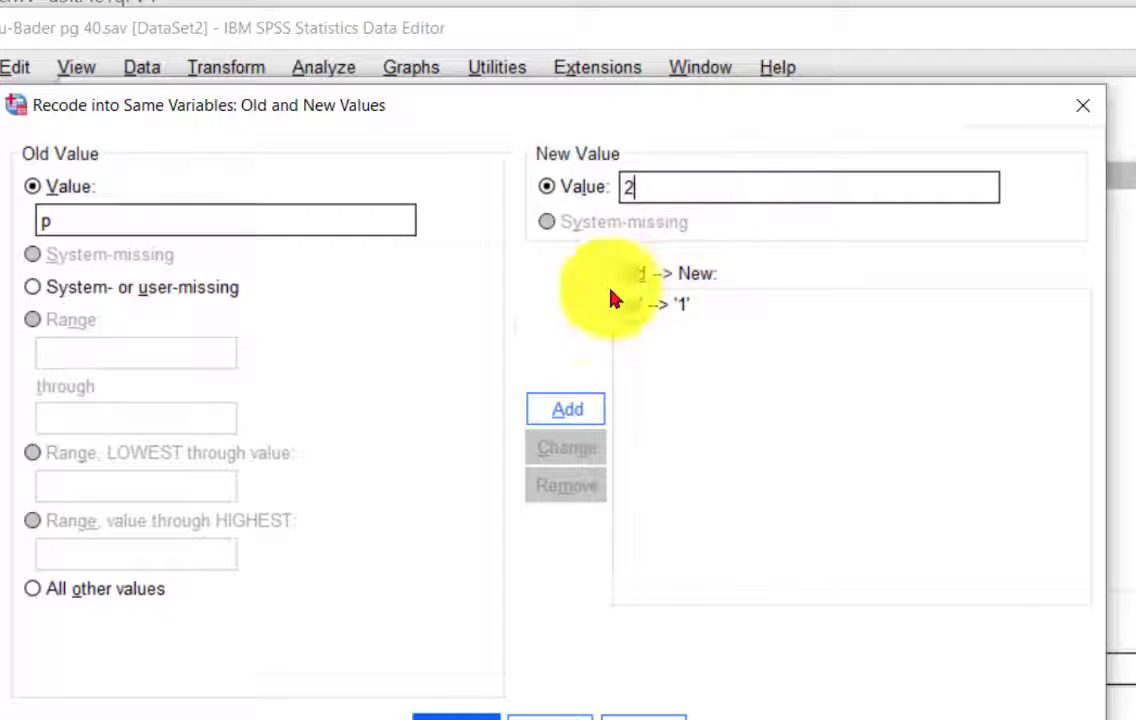
pyautogui.click(568, 410)
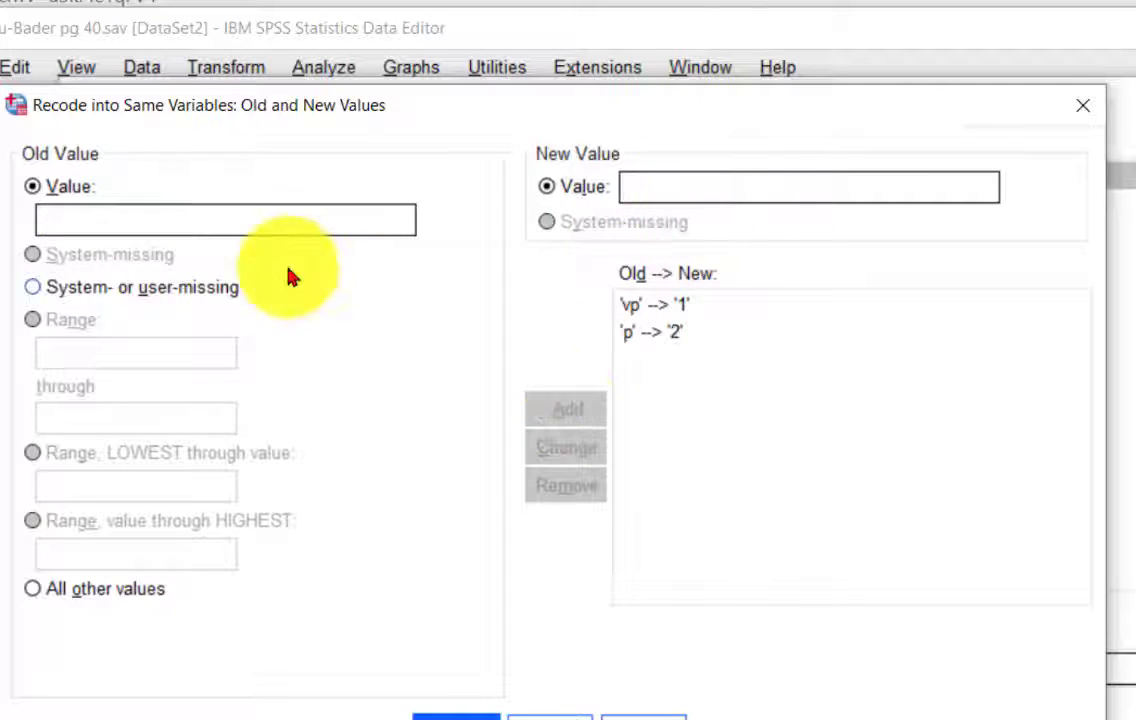
pyautogui.click(159, 222)
pyautogui.write('f')
pyautogui.click(662, 184)
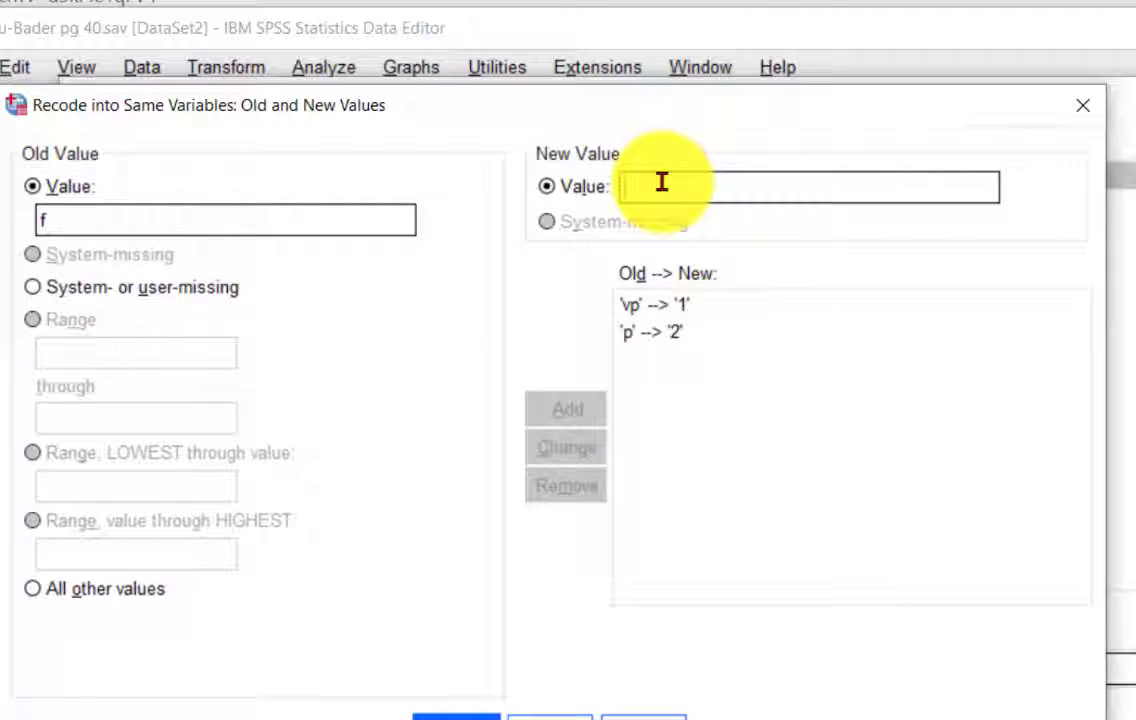
pyautogui.write('3')
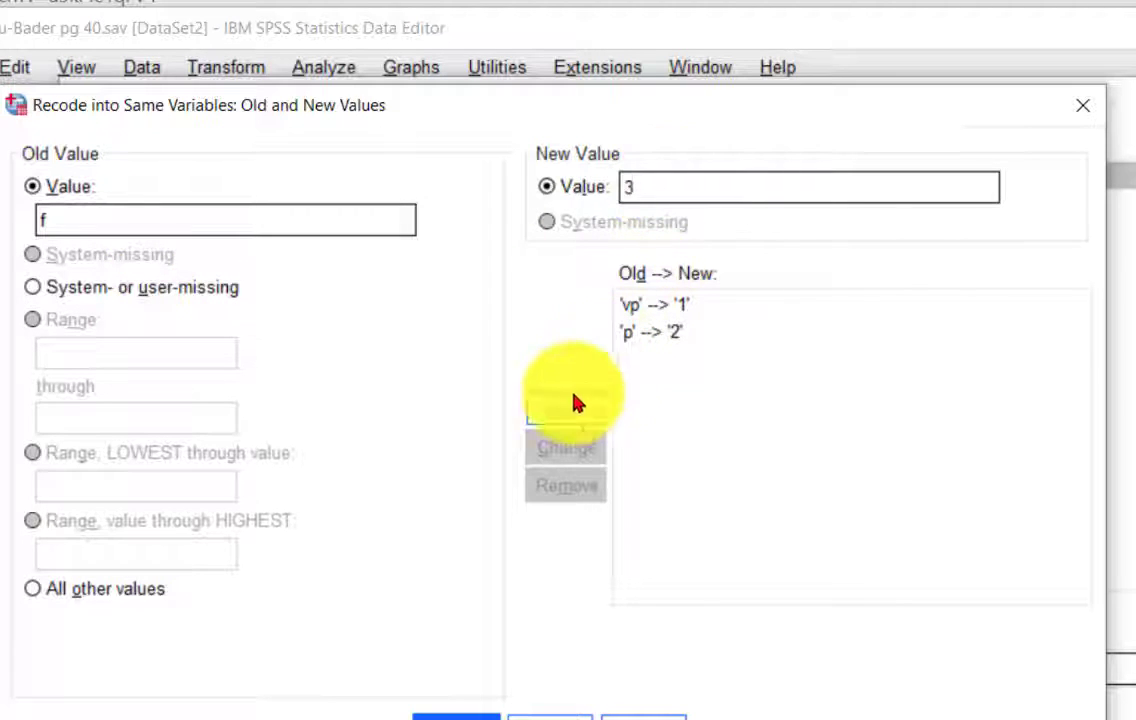
pyautogui.click(568, 406)
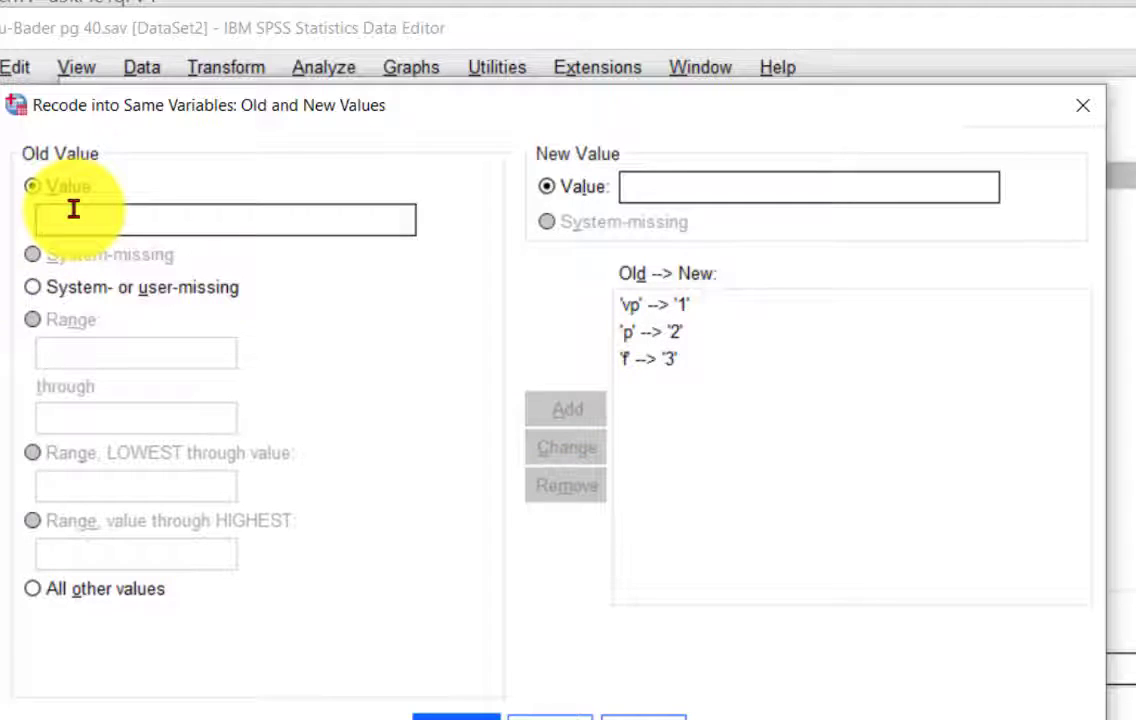
# Add the recode mappings g → 4 and vg → 5.
pyautogui.click(213, 220)
pyautogui.write('g')
pyautogui.click(673, 184)
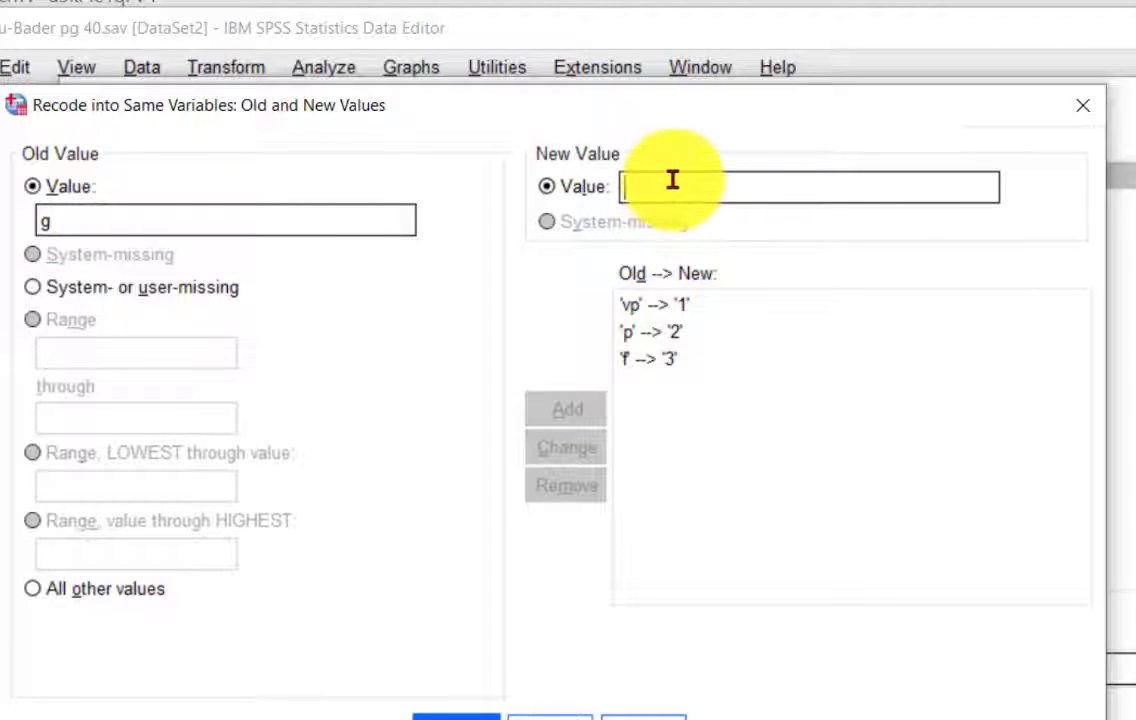
pyautogui.write('4')
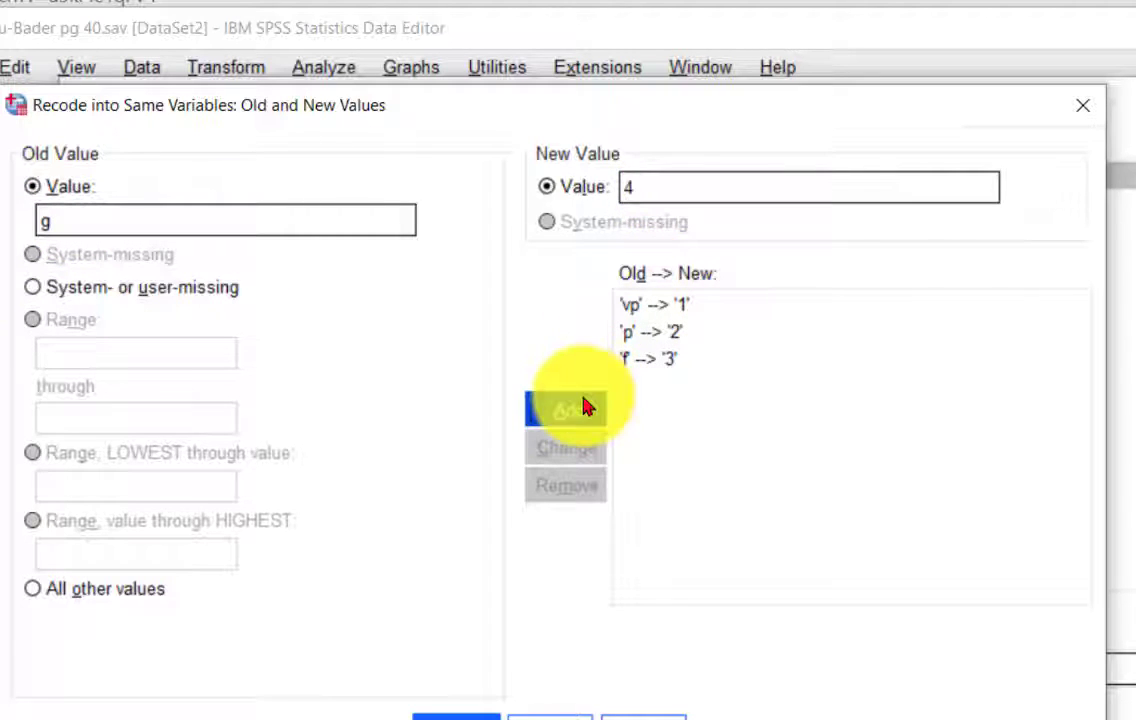
pyautogui.click(584, 403)
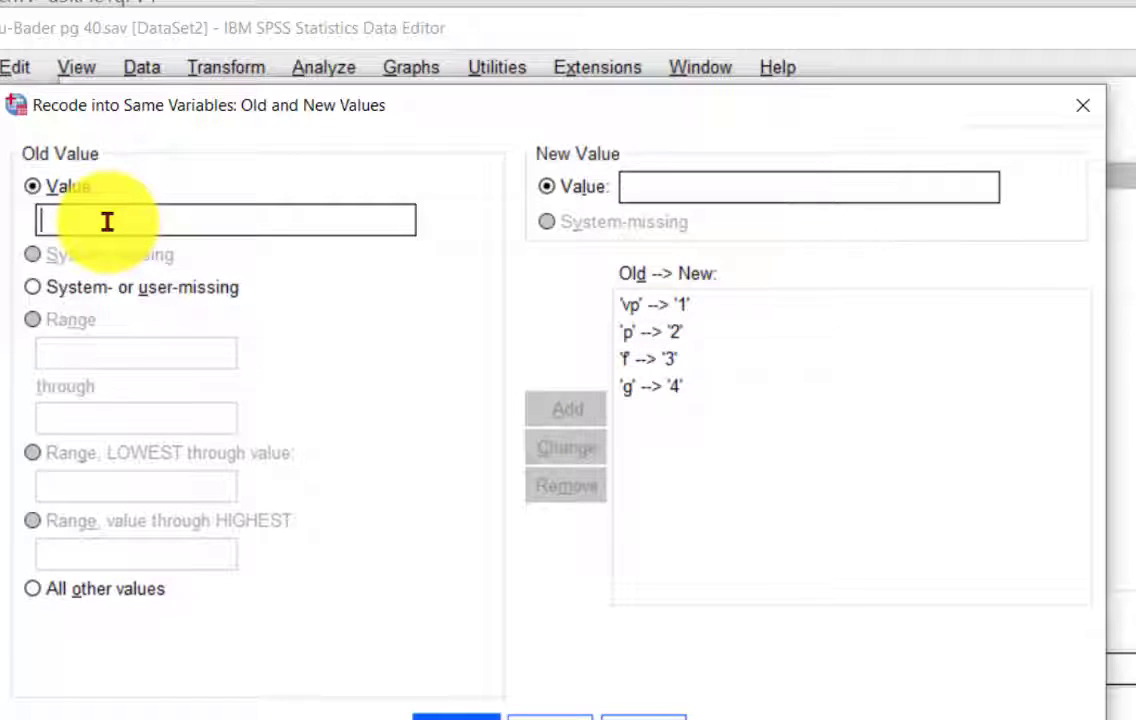
pyautogui.click(107, 221)
pyautogui.write('vg')
pyautogui.click(665, 173)
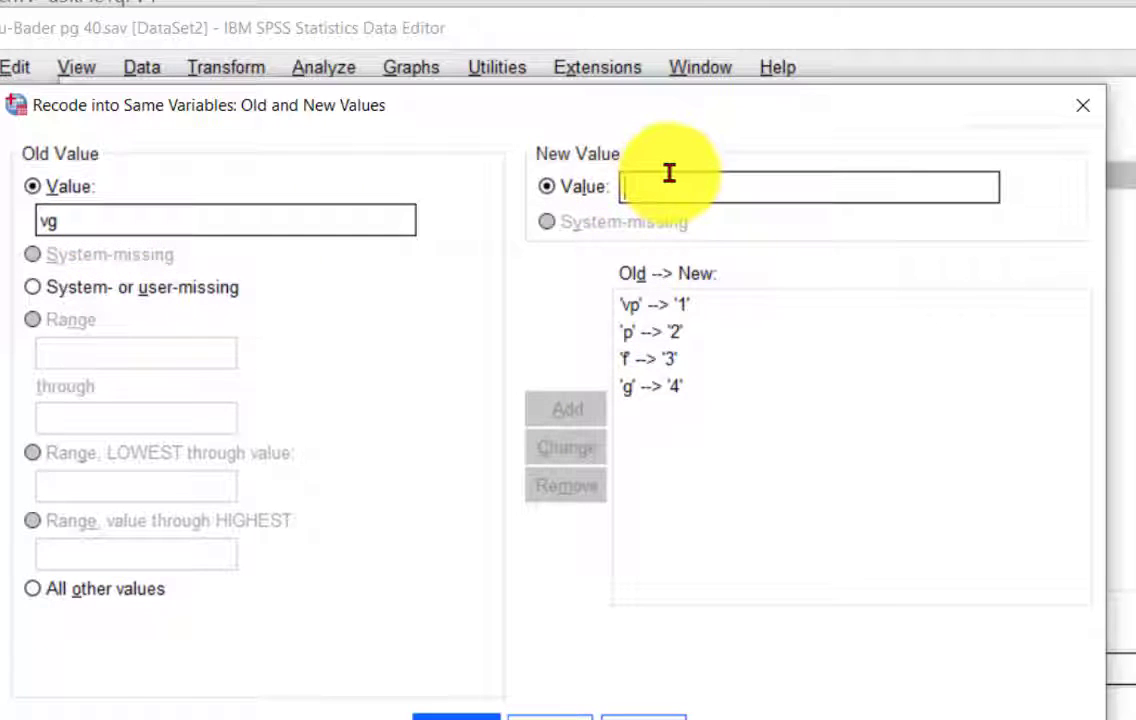
pyautogui.write('5')
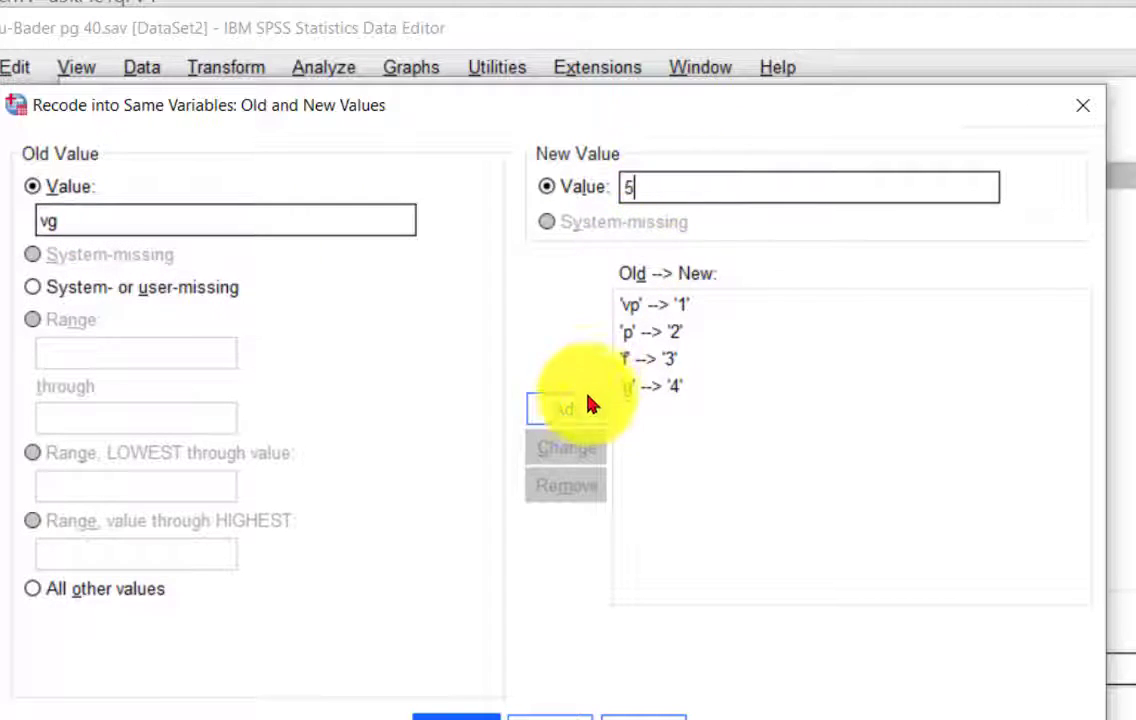
pyautogui.click(588, 405)
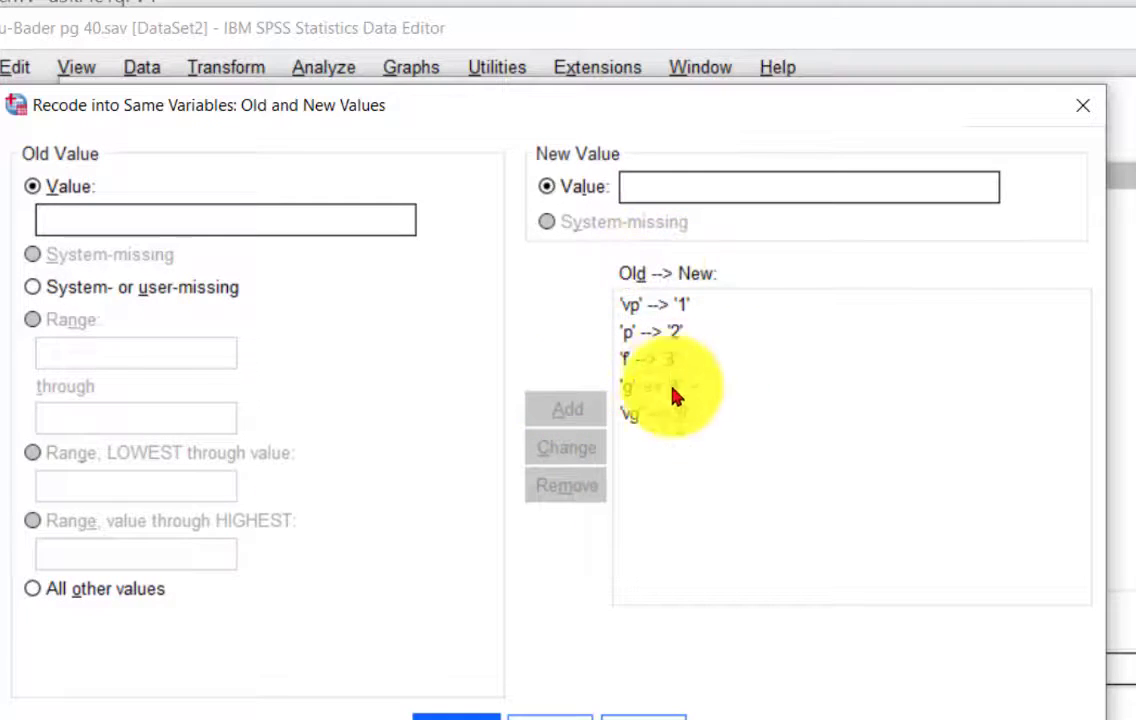
# Run the Health recode and label its values 1 = very poor and 2 = poor.
pyautogui.click(455, 716)
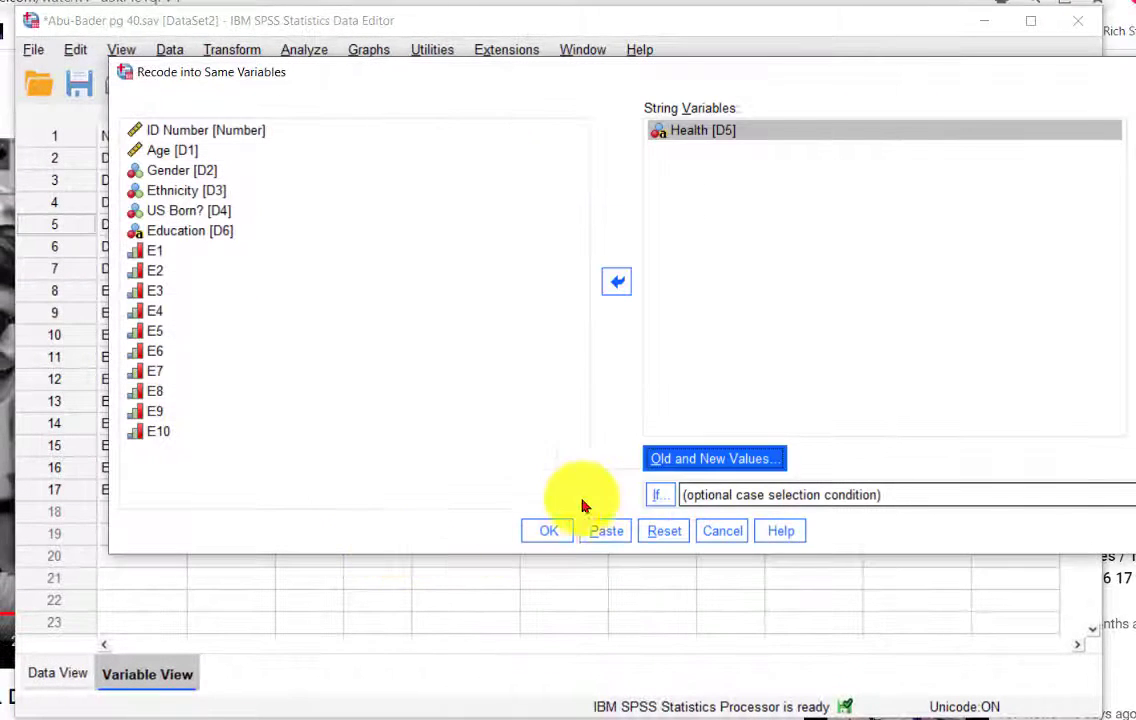
pyautogui.click(561, 531)
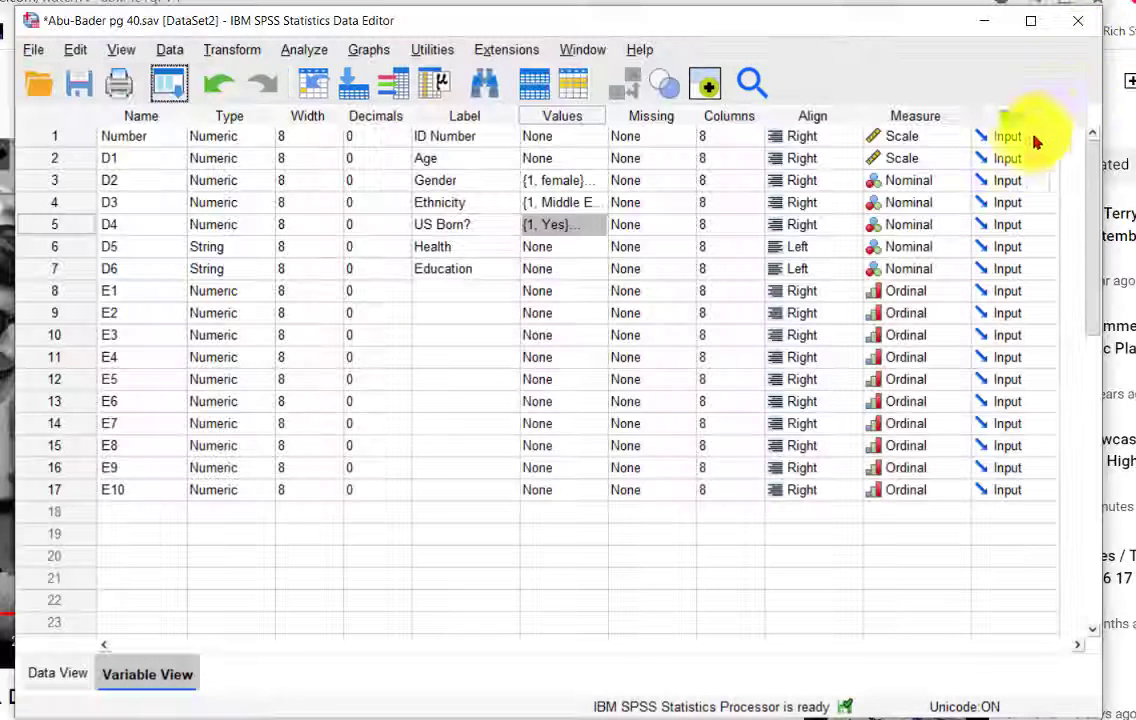
pyautogui.click(601, 247)
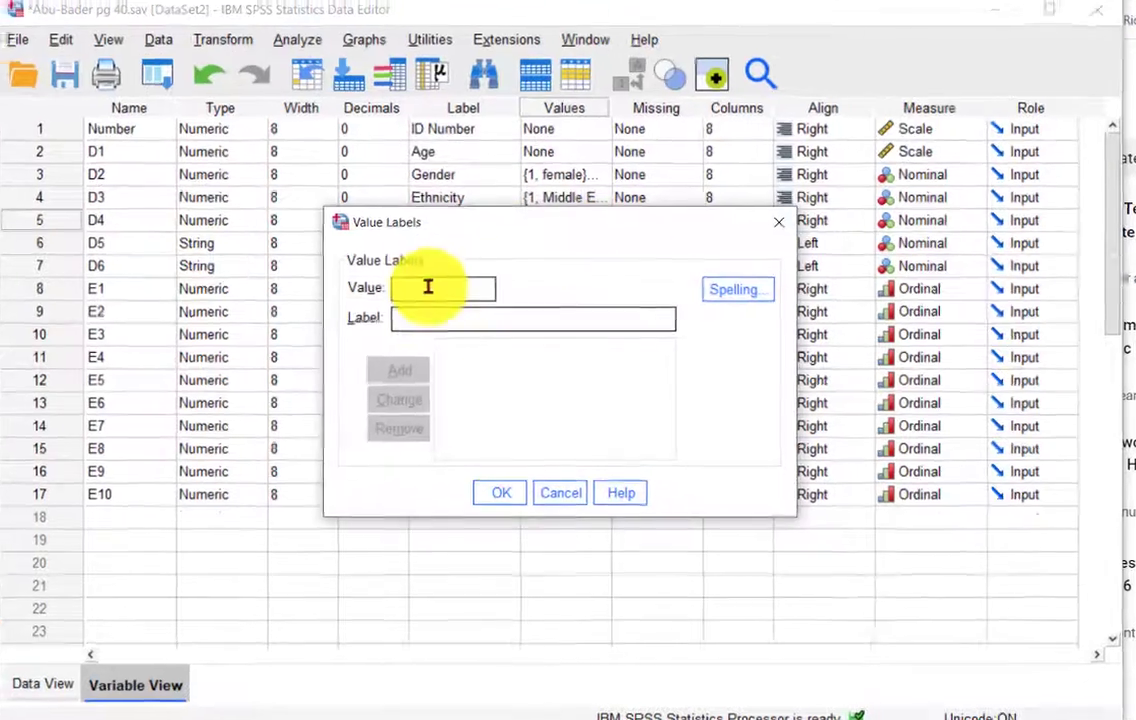
pyautogui.write('1')
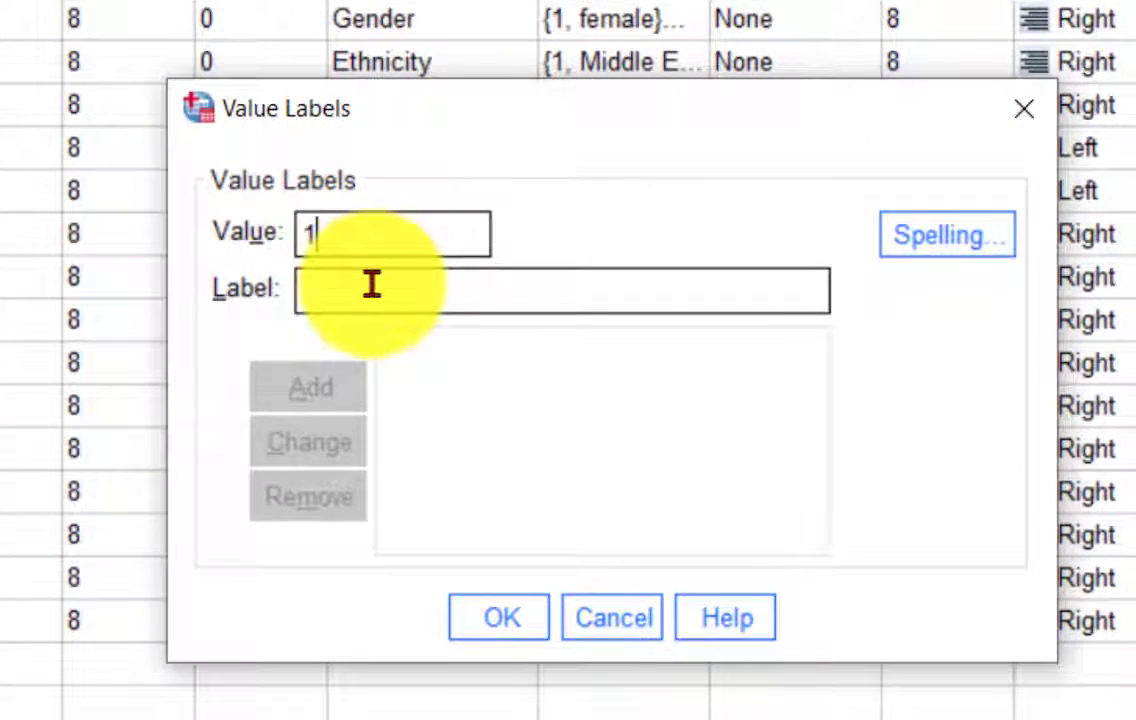
pyautogui.click(371, 286)
pyautogui.write('very')
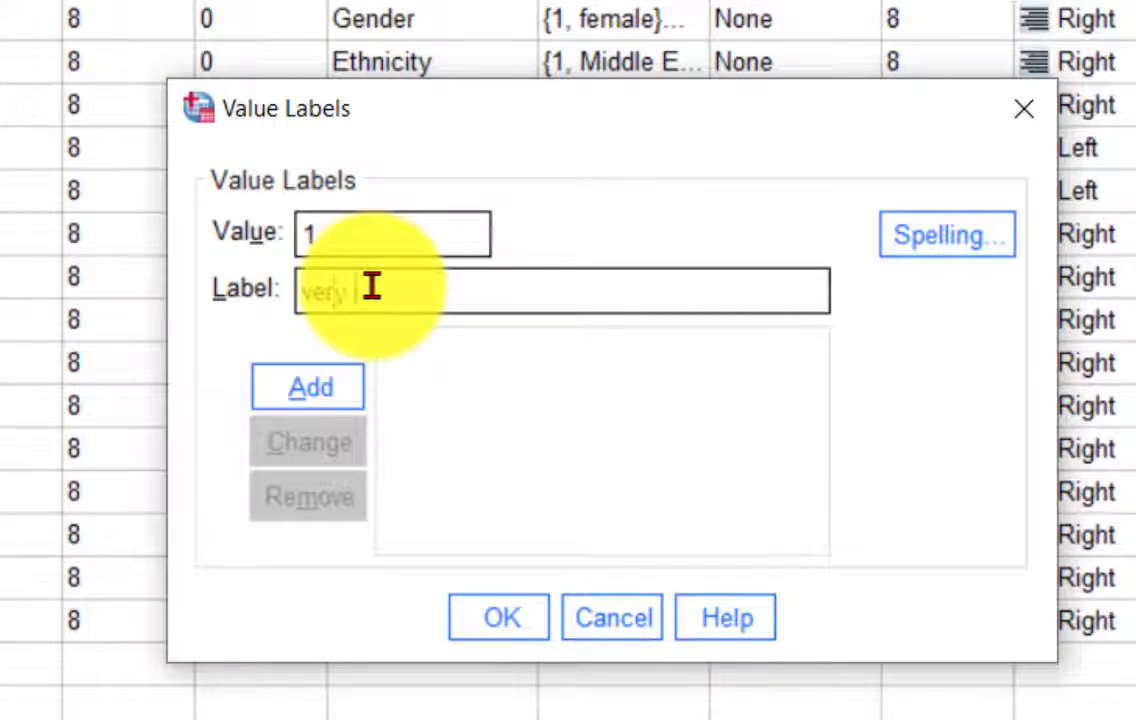
pyautogui.write(' poor')
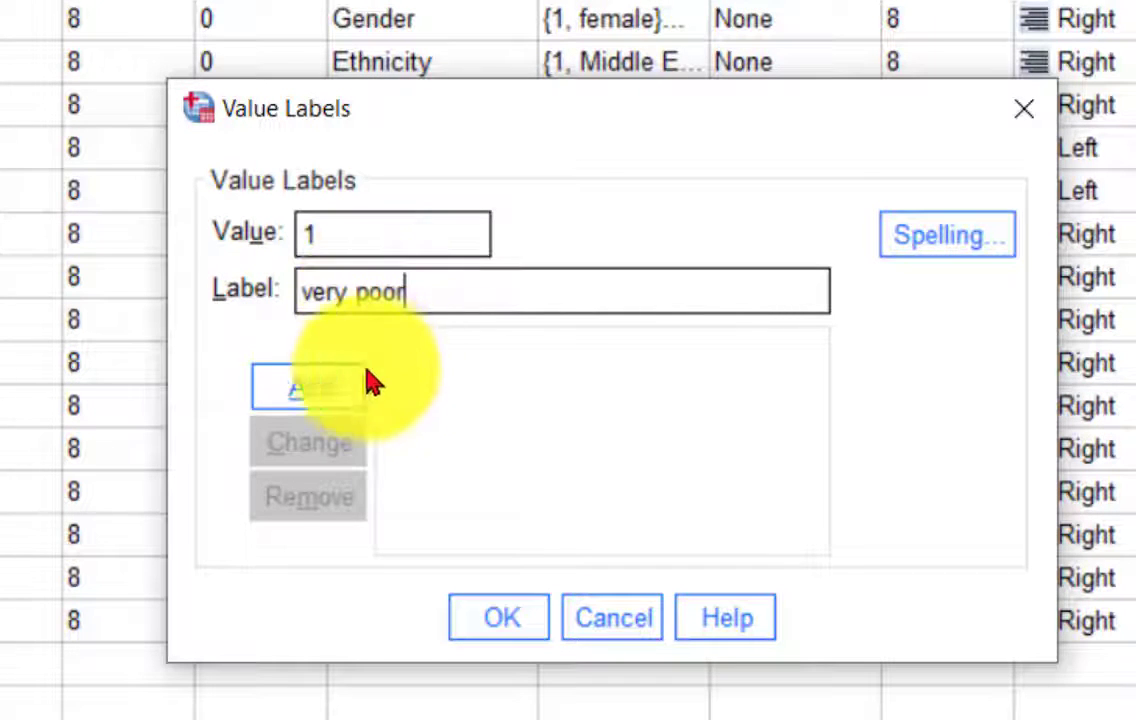
pyautogui.click(330, 385)
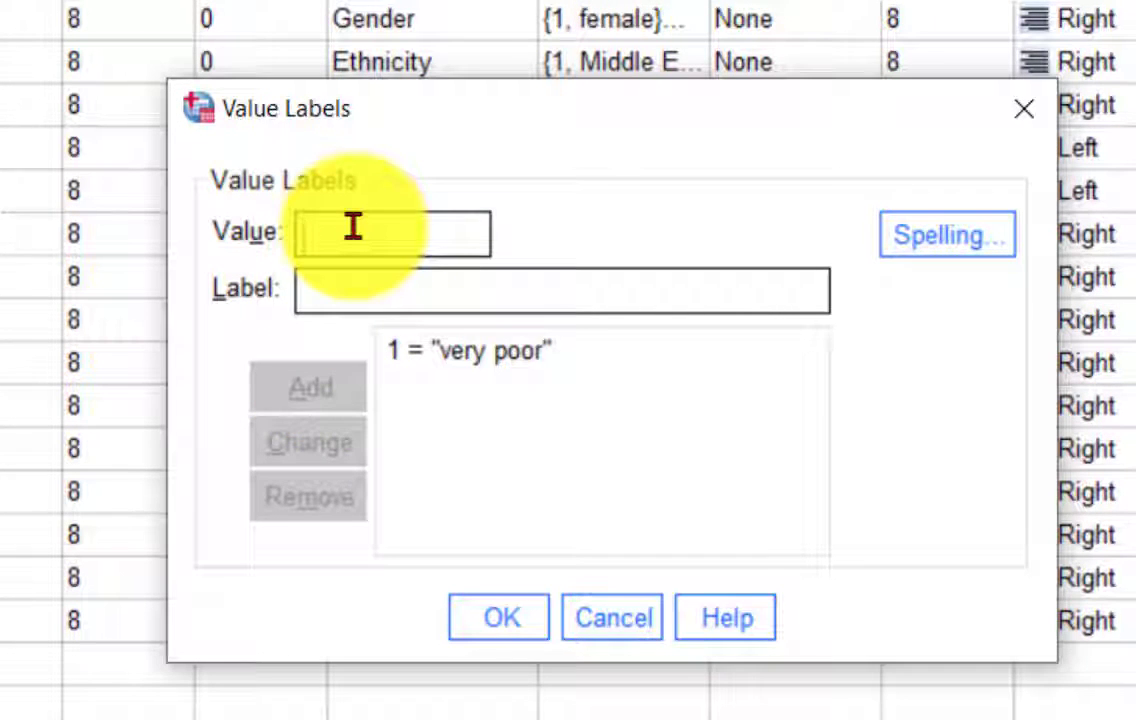
pyautogui.write('2')
pyautogui.click(381, 290)
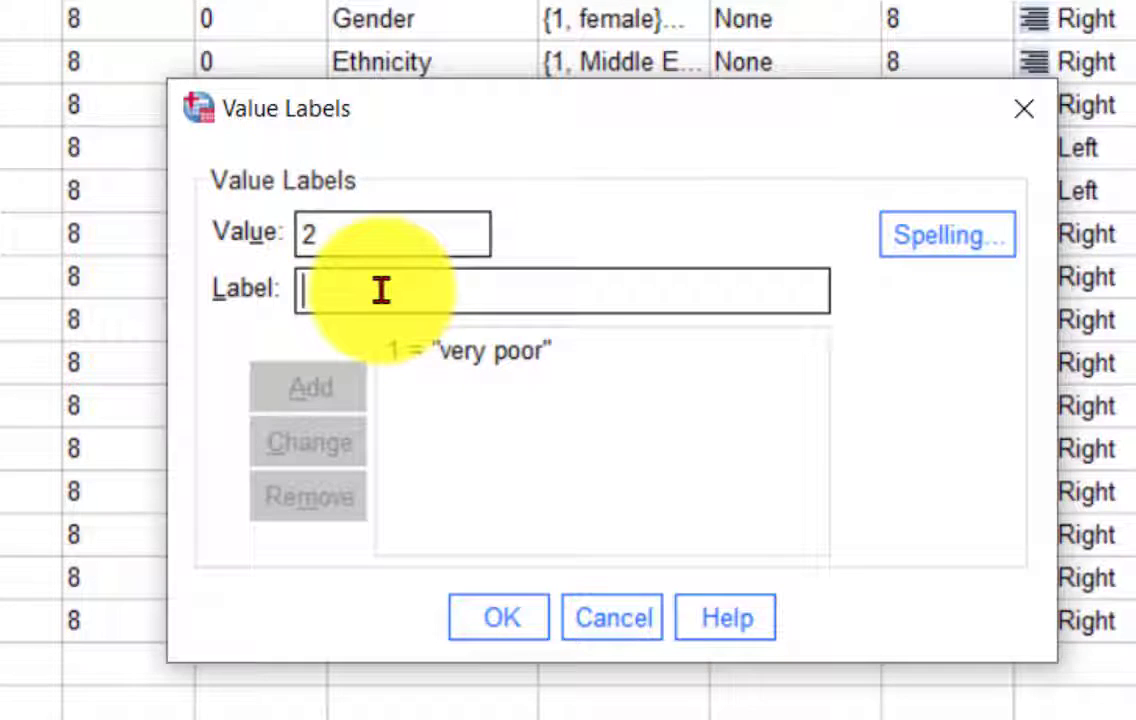
pyautogui.write('poo')
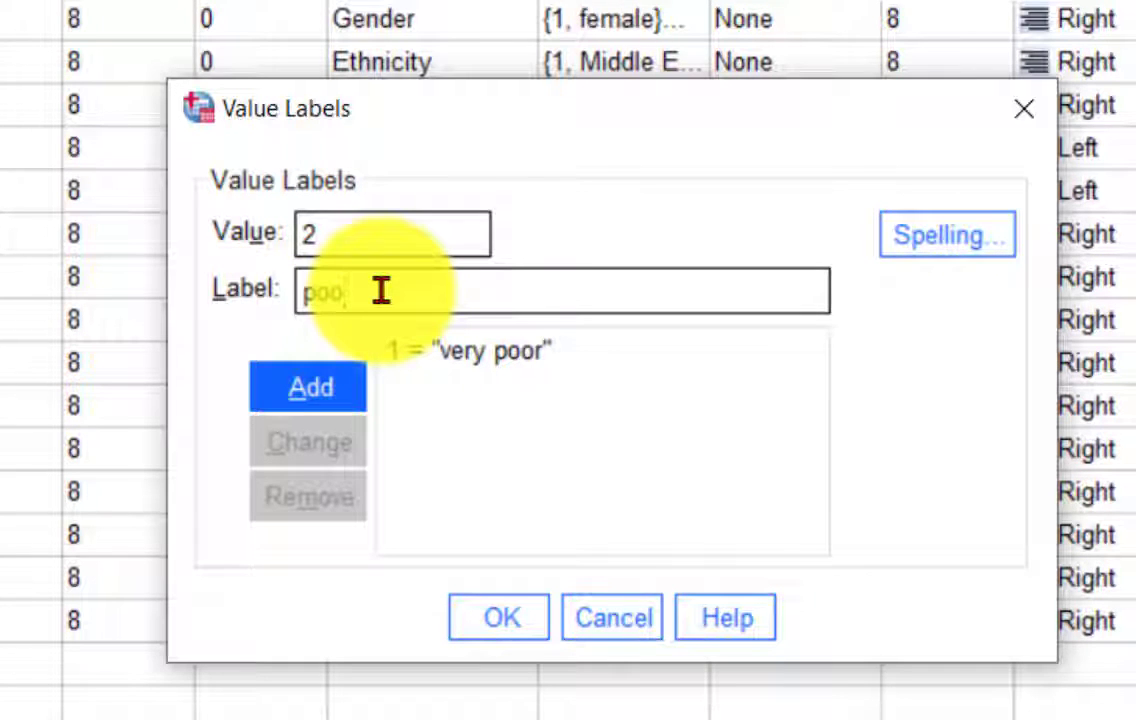
pyautogui.write('r')
pyautogui.click(340, 390)
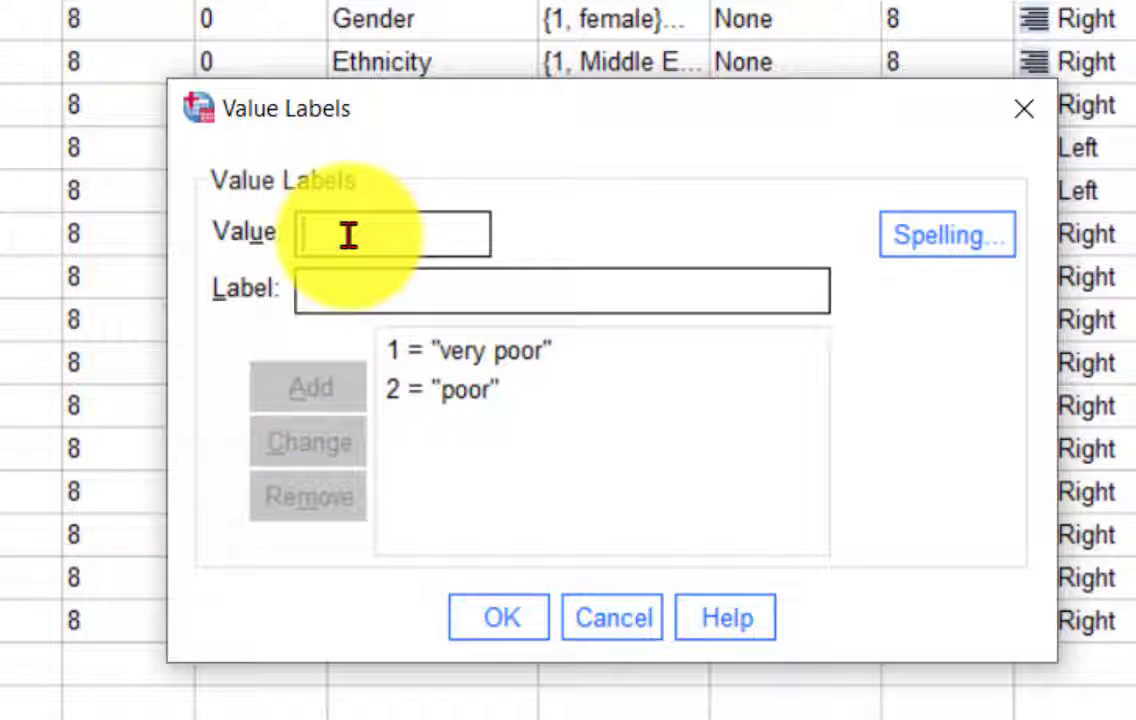
# Add Health labels 3 = fair, 4 = good and 5 = very good, and save them.
pyautogui.write('3')
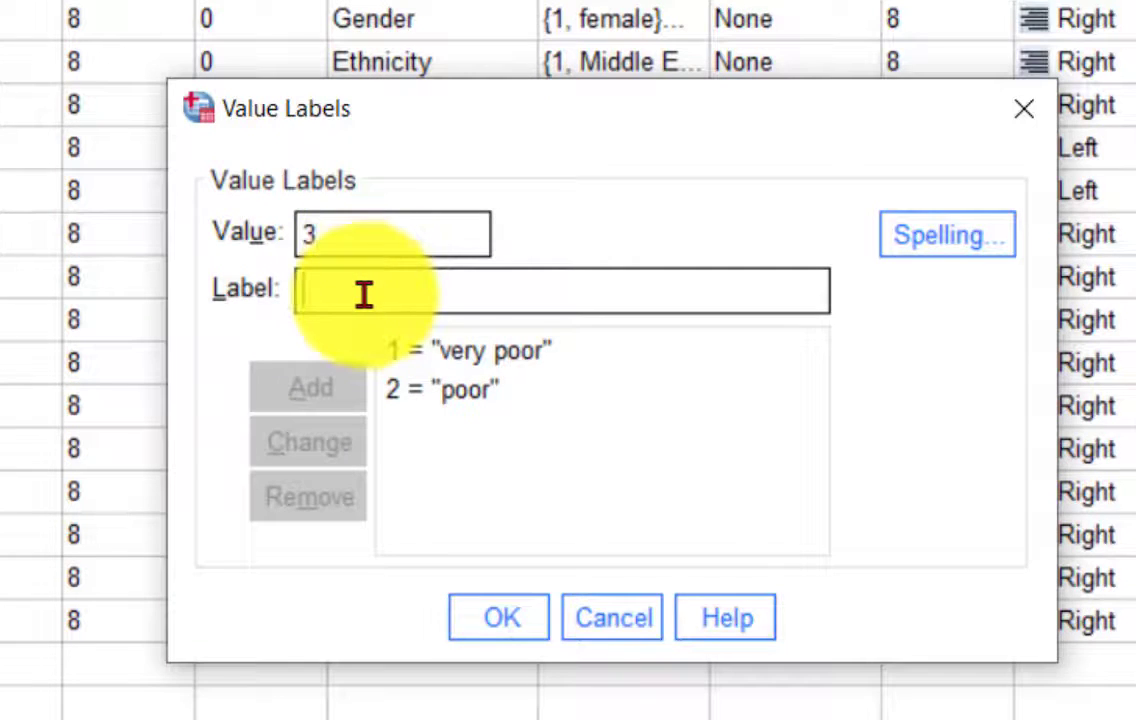
pyautogui.click(364, 294)
pyautogui.write('fa')
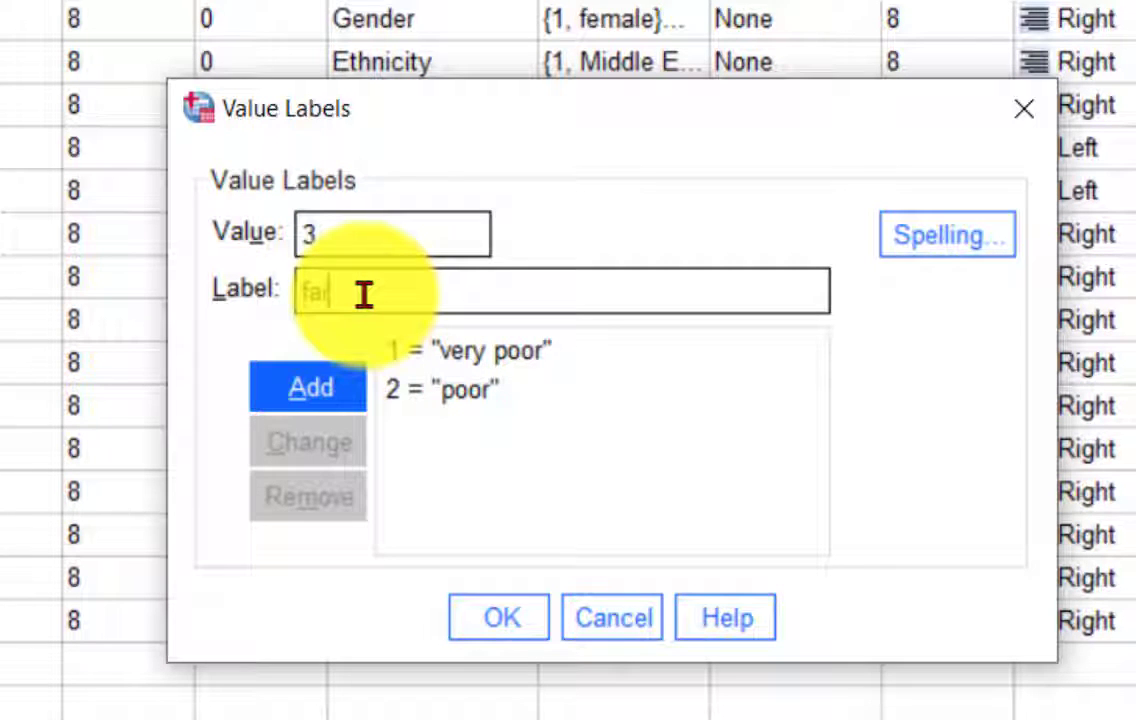
pyautogui.write('ir')
pyautogui.click(305, 392)
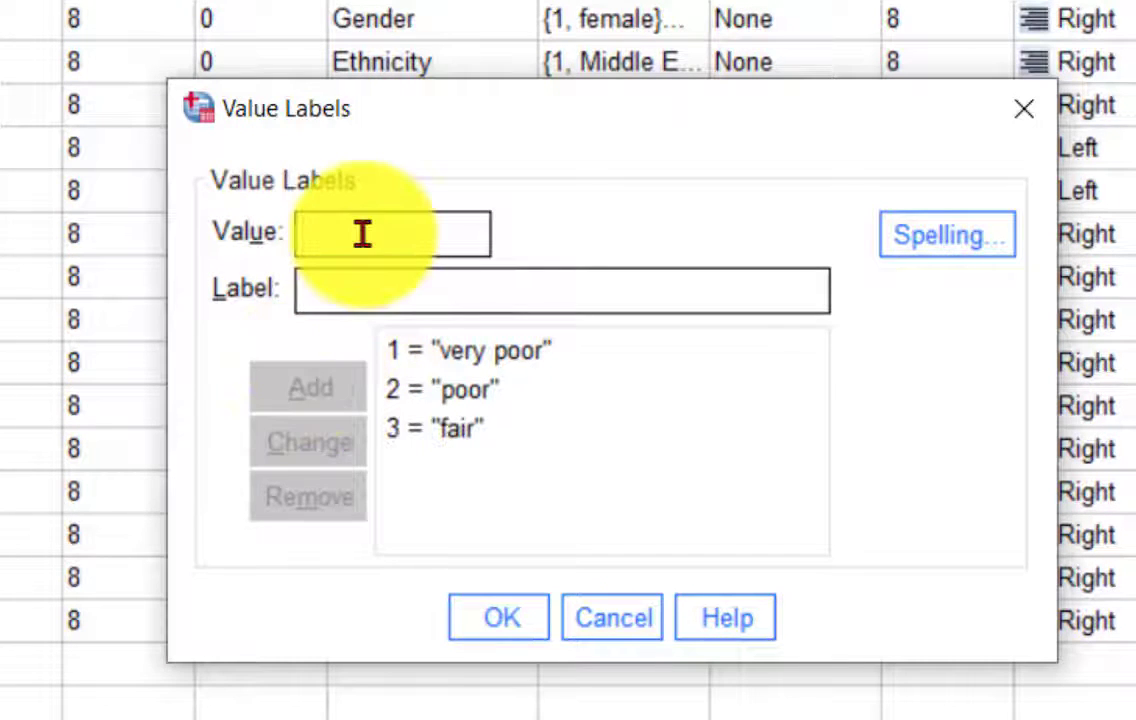
pyautogui.write('4')
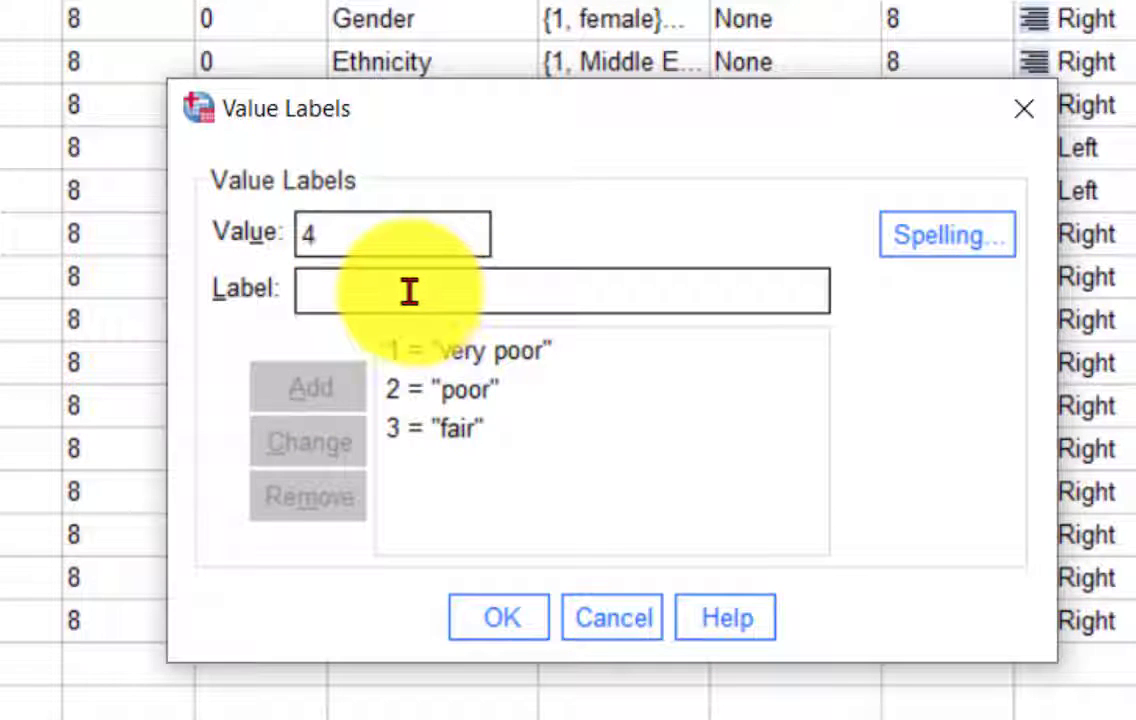
pyautogui.write(' = "go')
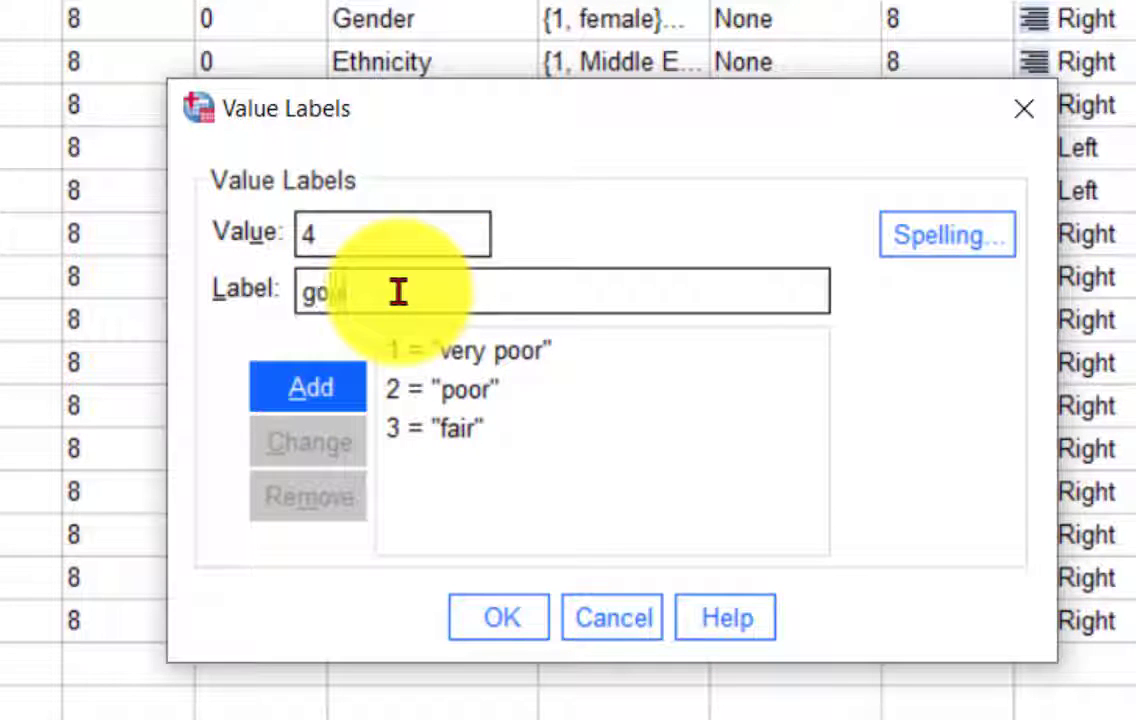
pyautogui.write('od')
pyautogui.click(310, 387)
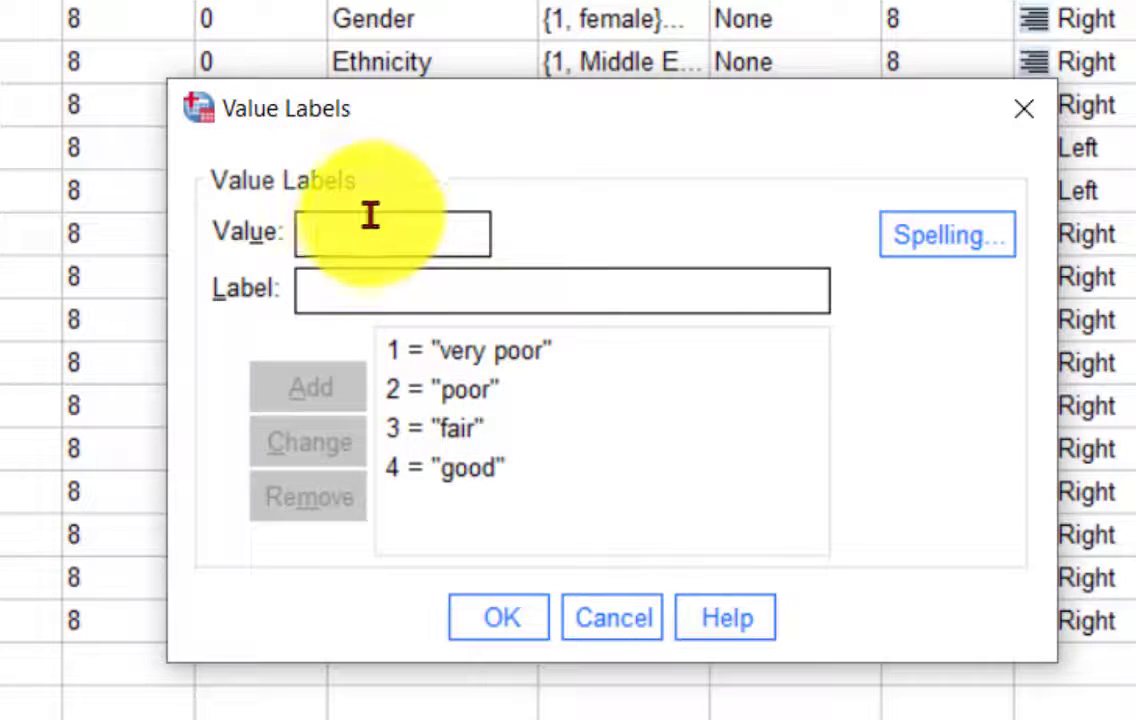
pyautogui.write('5')
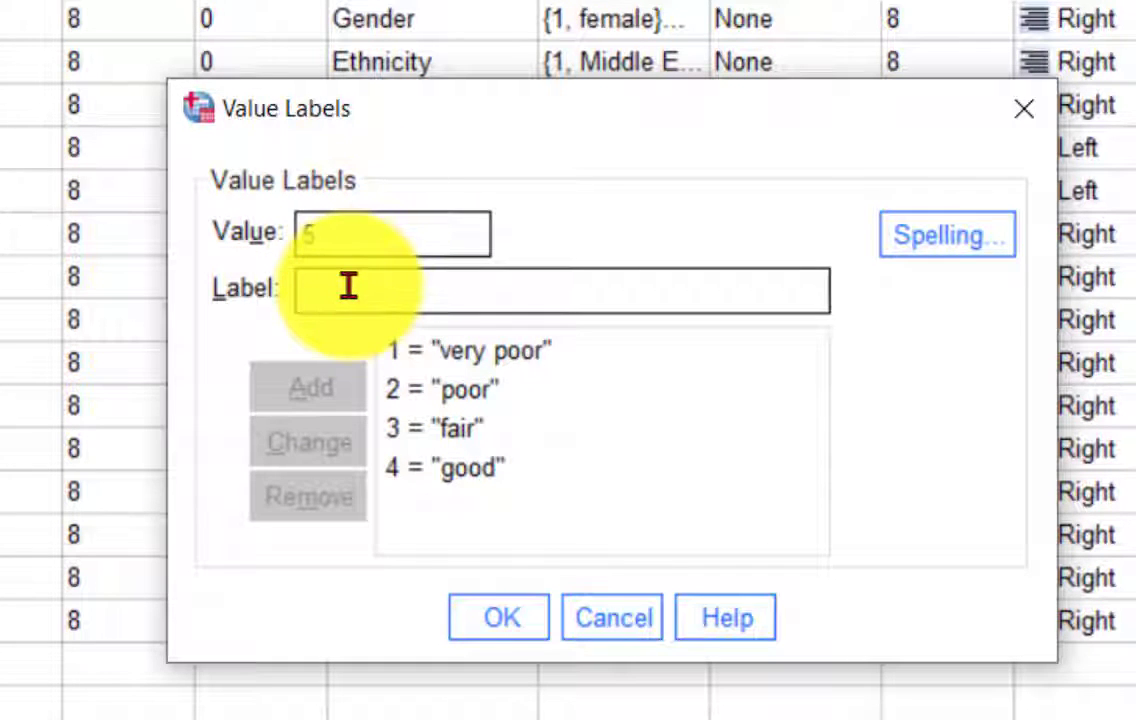
pyautogui.write(' = "very')
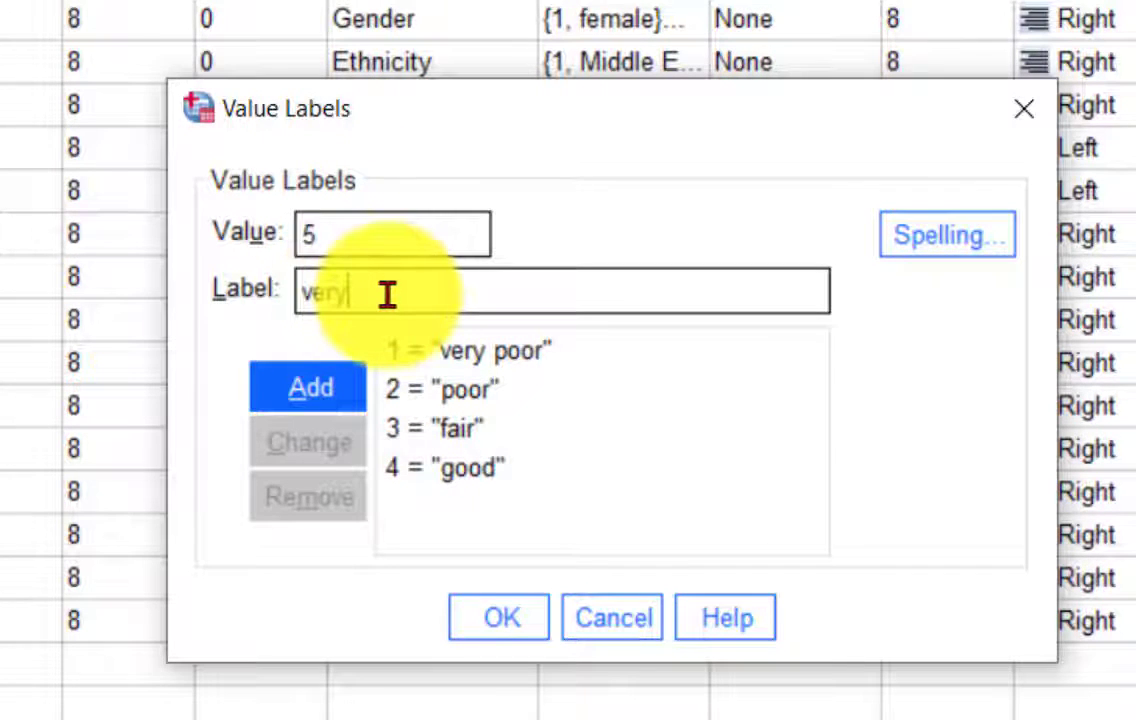
pyautogui.write(' good')
pyautogui.click(322, 388)
pyautogui.click(507, 621)
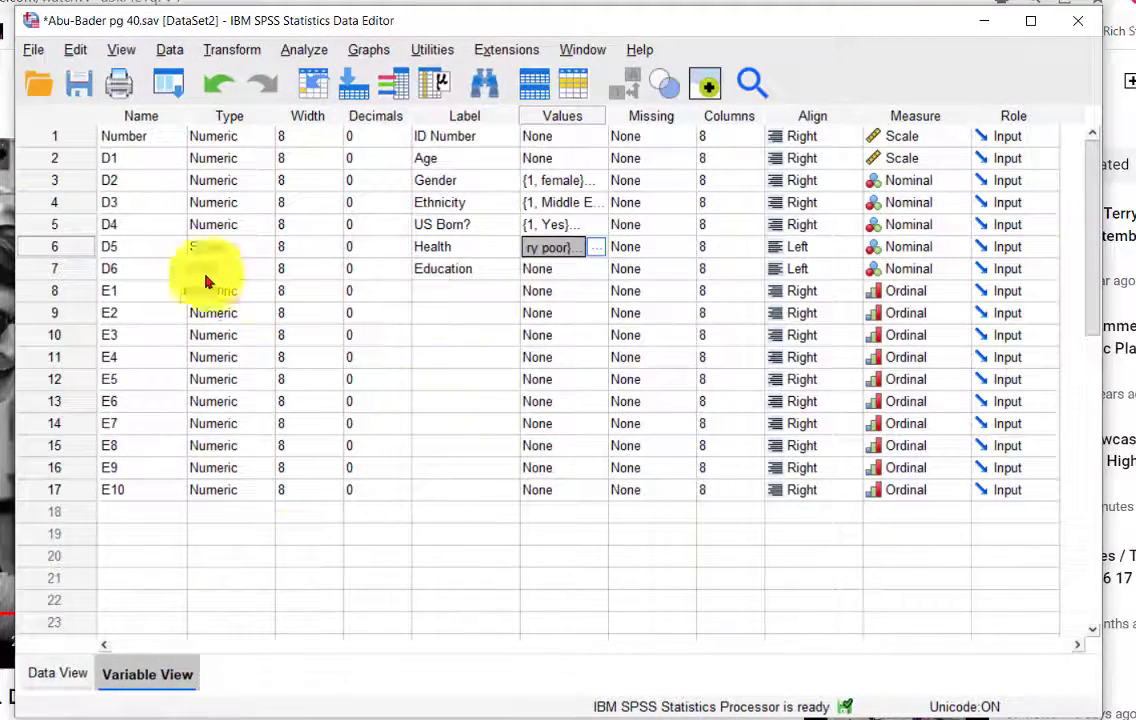
# Change the Health variable's type to Numeric.
pyautogui.click(254, 249)
pyautogui.click(263, 247)
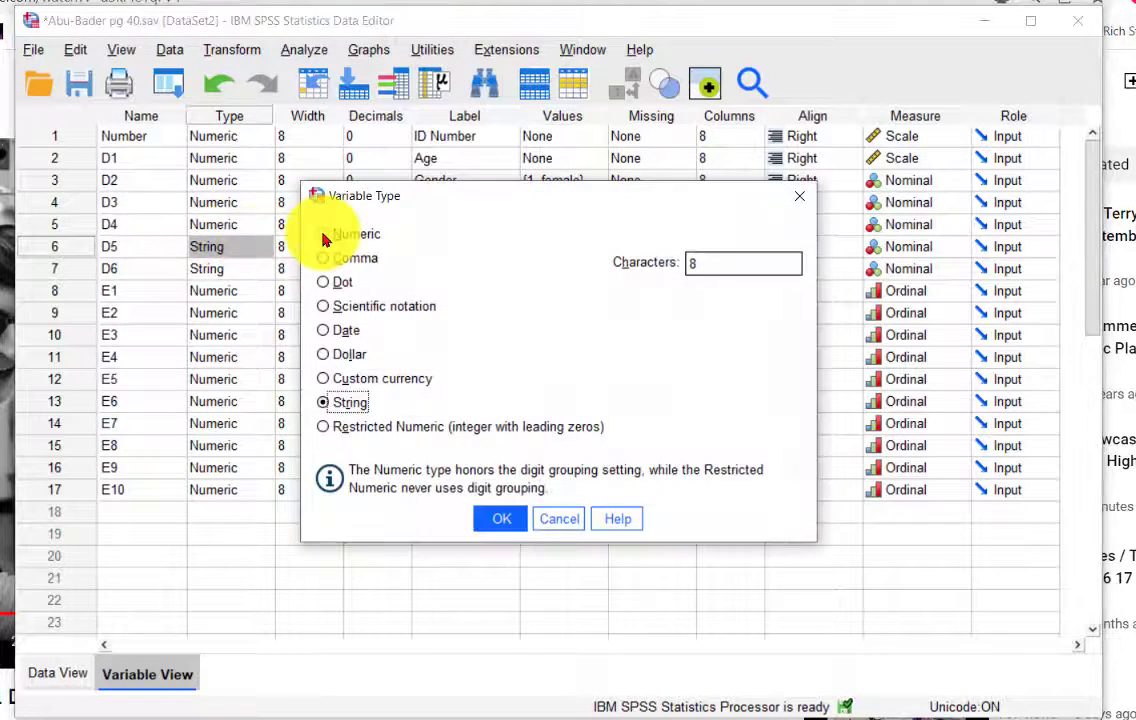
pyautogui.click(323, 235)
pyautogui.click(502, 519)
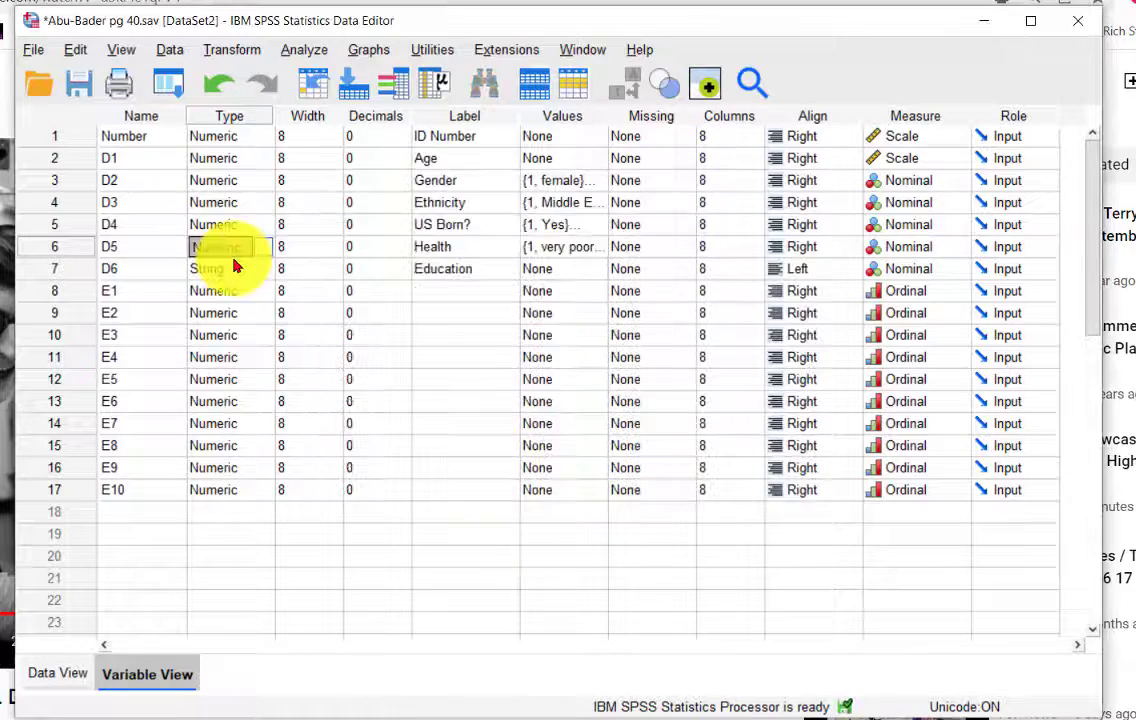
# Review Health's value labels and close the dialog without changes.
pyautogui.click(596, 246)
pyautogui.click(602, 247)
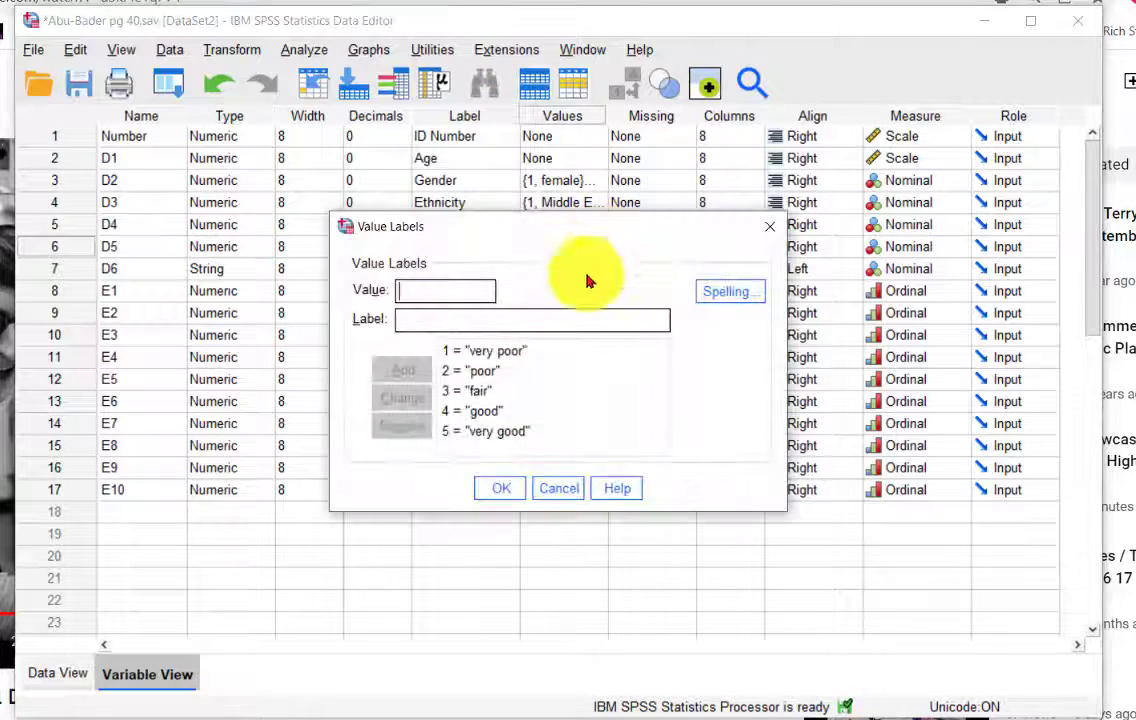
pyautogui.click(769, 228)
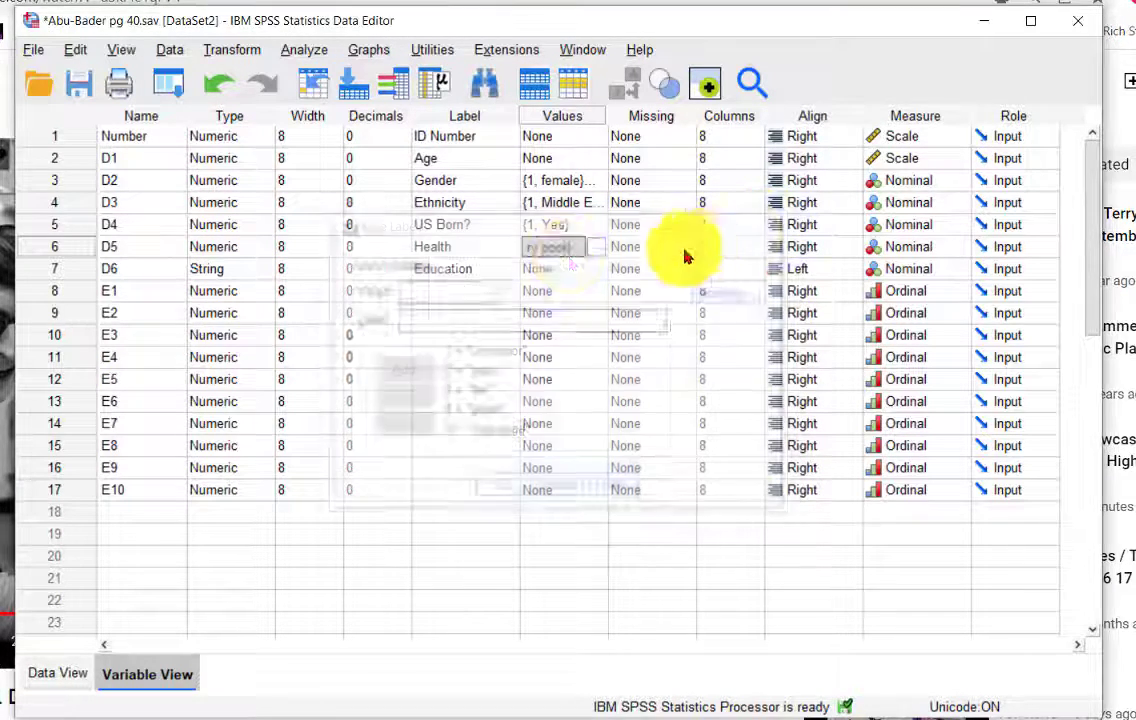
# Switch to Data View and select the Education (D6) and Health (D5) columns to compare their values.
pyautogui.doubleClick(76, 243)
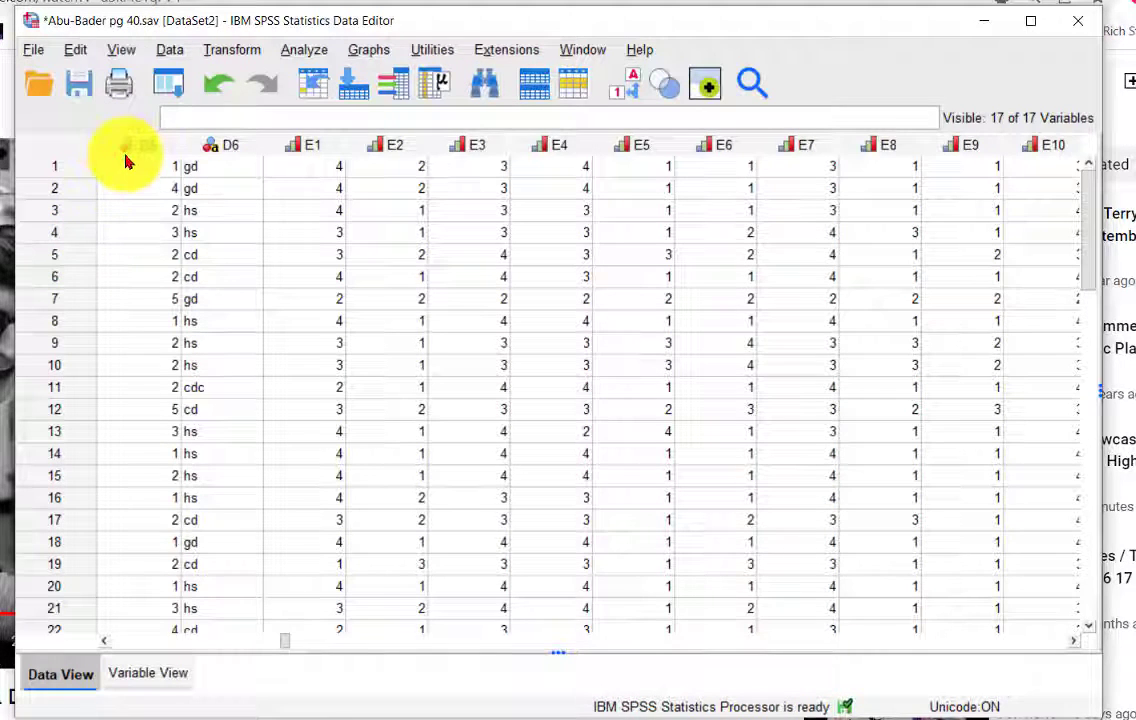
pyautogui.click(213, 150)
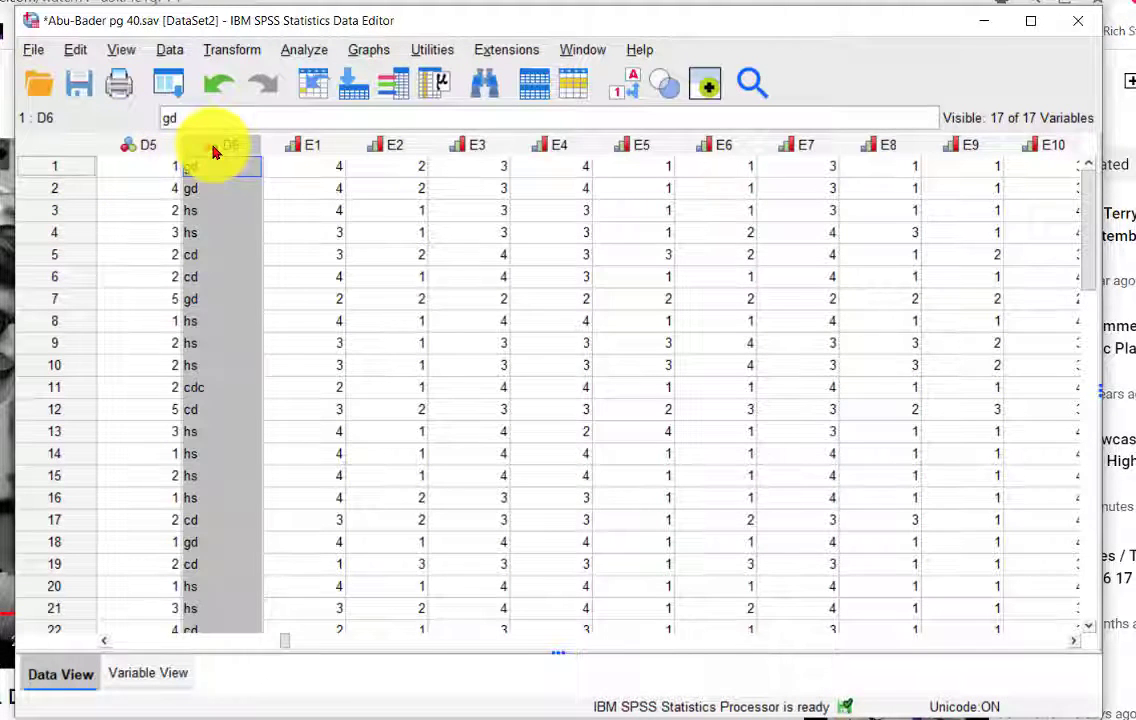
pyautogui.click(127, 146)
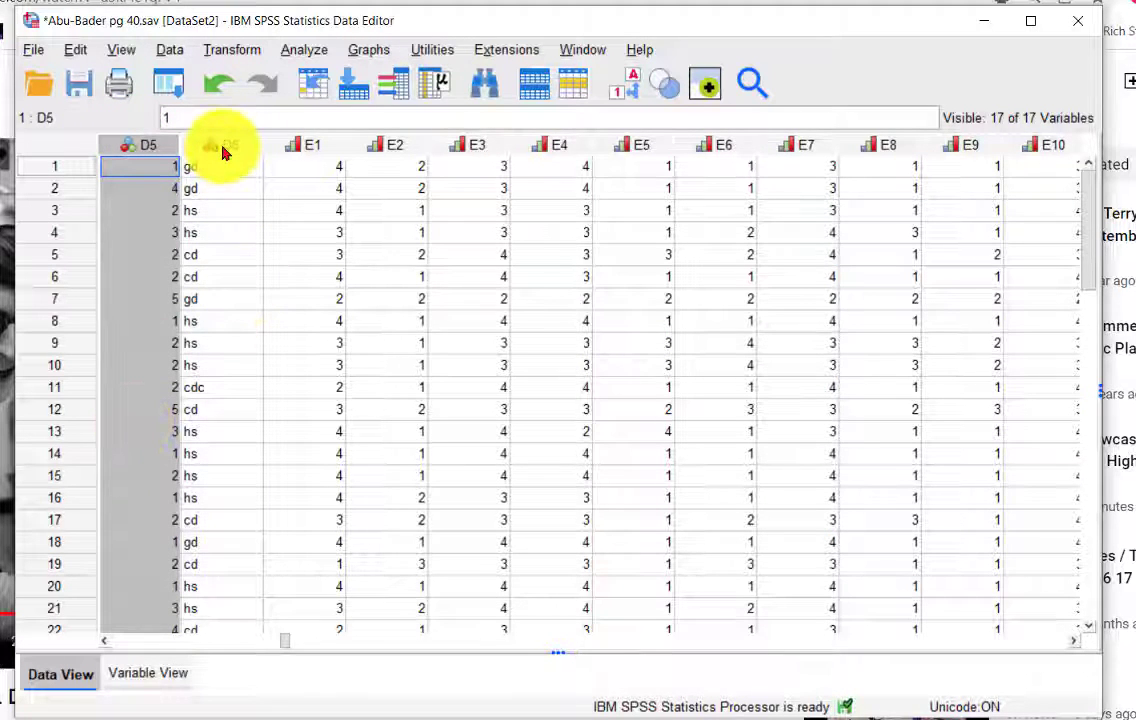
pyautogui.moveTo(222, 148)
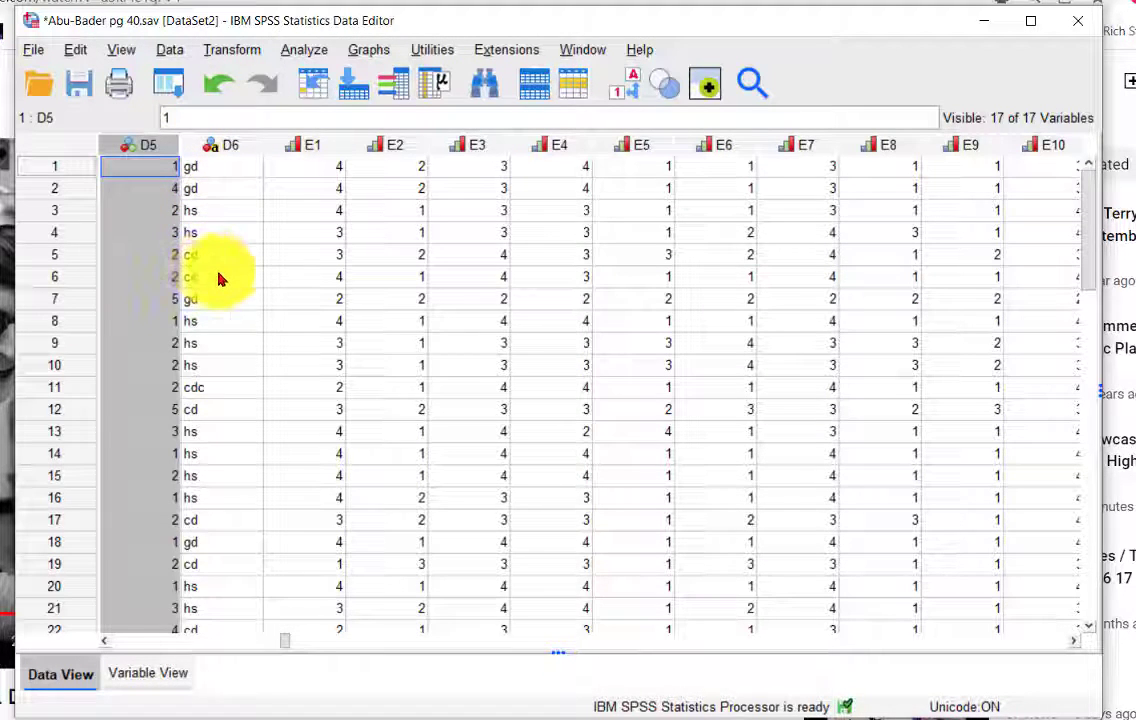
# Start a Recode into Same Variables with Education replacing Health in the variable list.
pyautogui.click(229, 52)
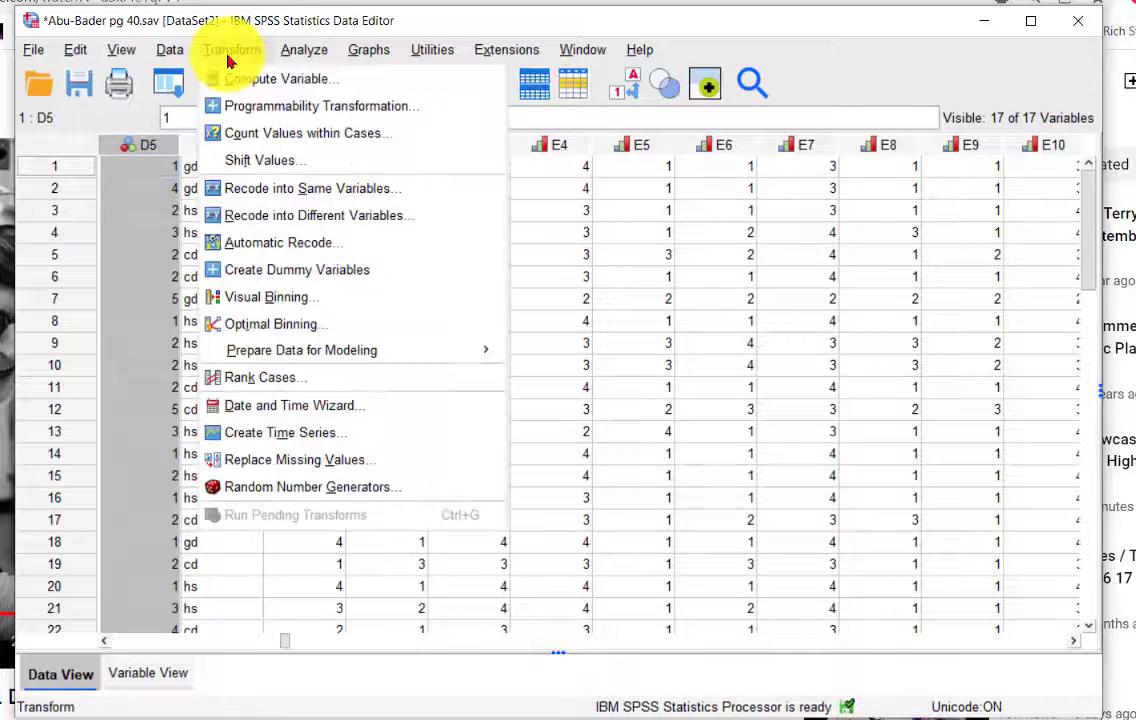
pyautogui.click(244, 193)
pyautogui.click(680, 131)
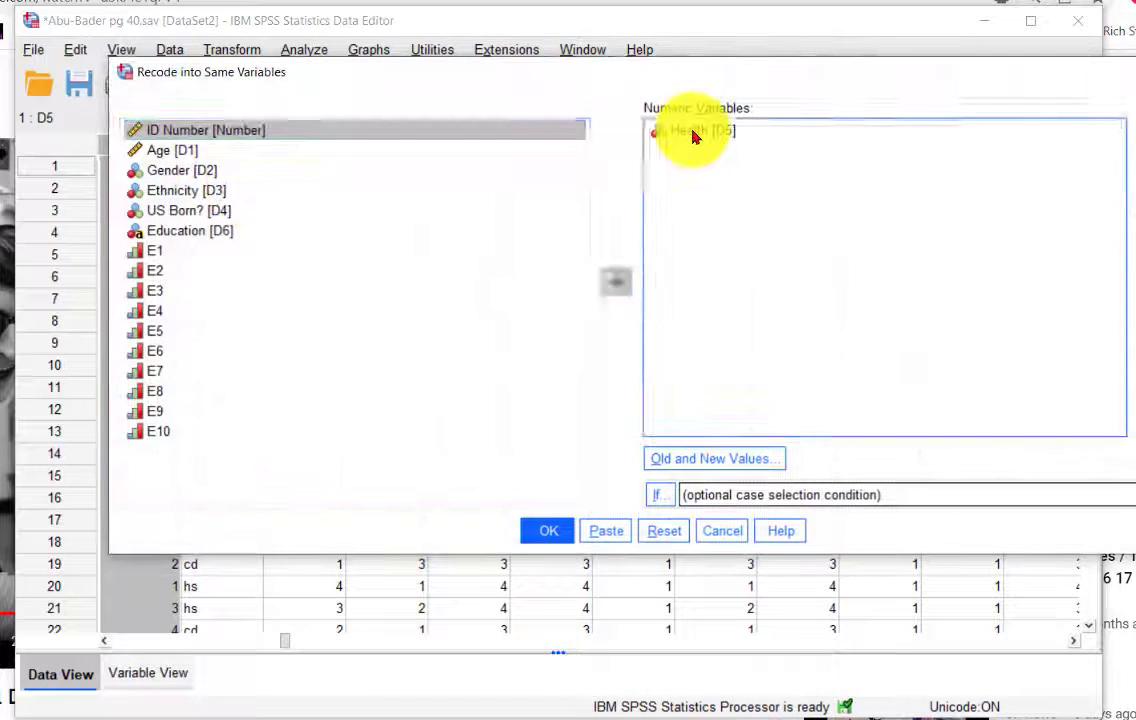
pyautogui.click(617, 283)
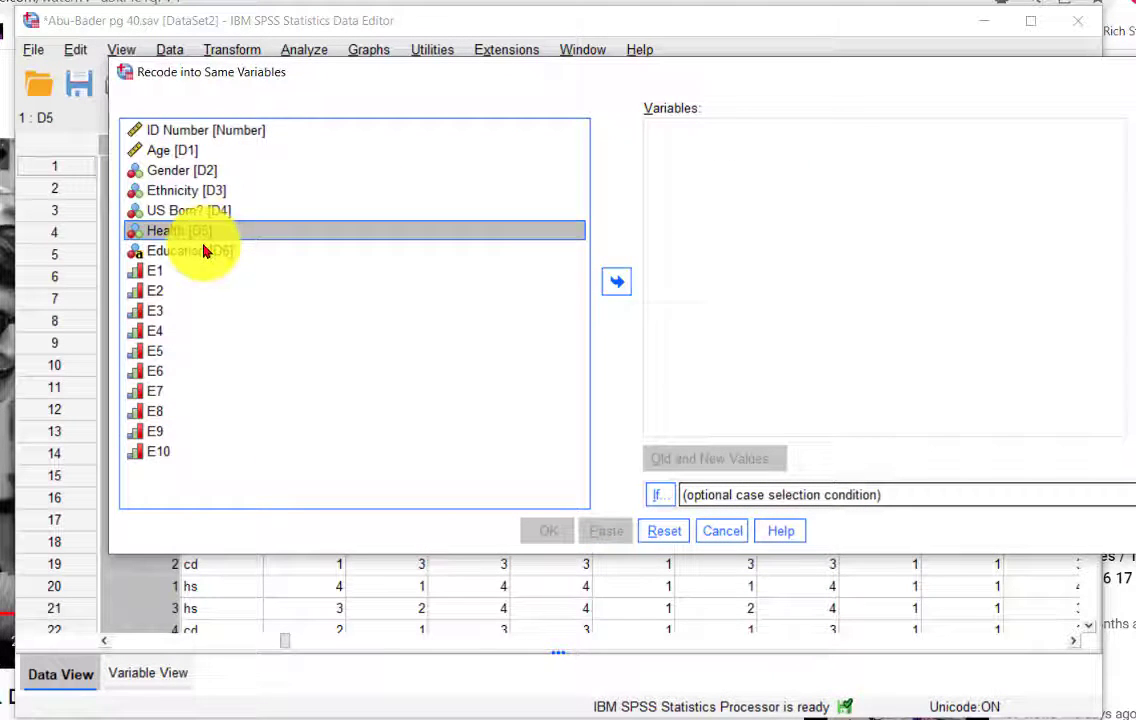
pyautogui.click(203, 250)
pyautogui.click(612, 285)
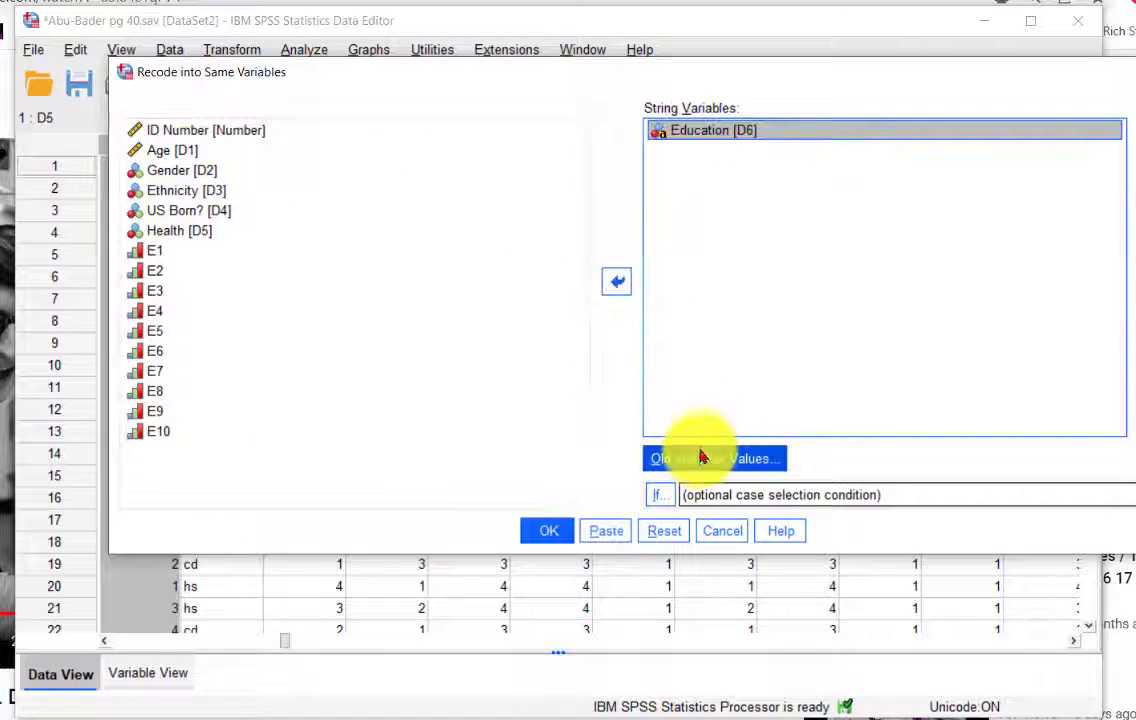
# Delete the leftover Health mappings vg → 5 through vp → 1.
pyautogui.click(700, 460)
pyautogui.click(558, 305)
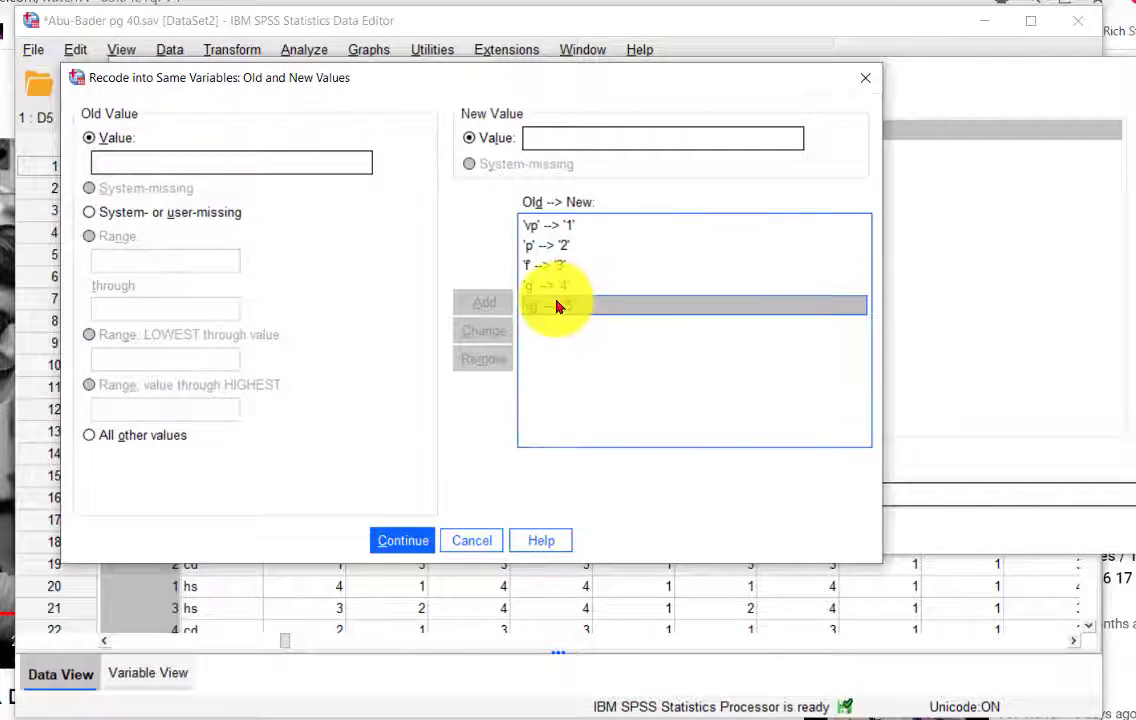
pyautogui.click(490, 350)
pyautogui.click(540, 285)
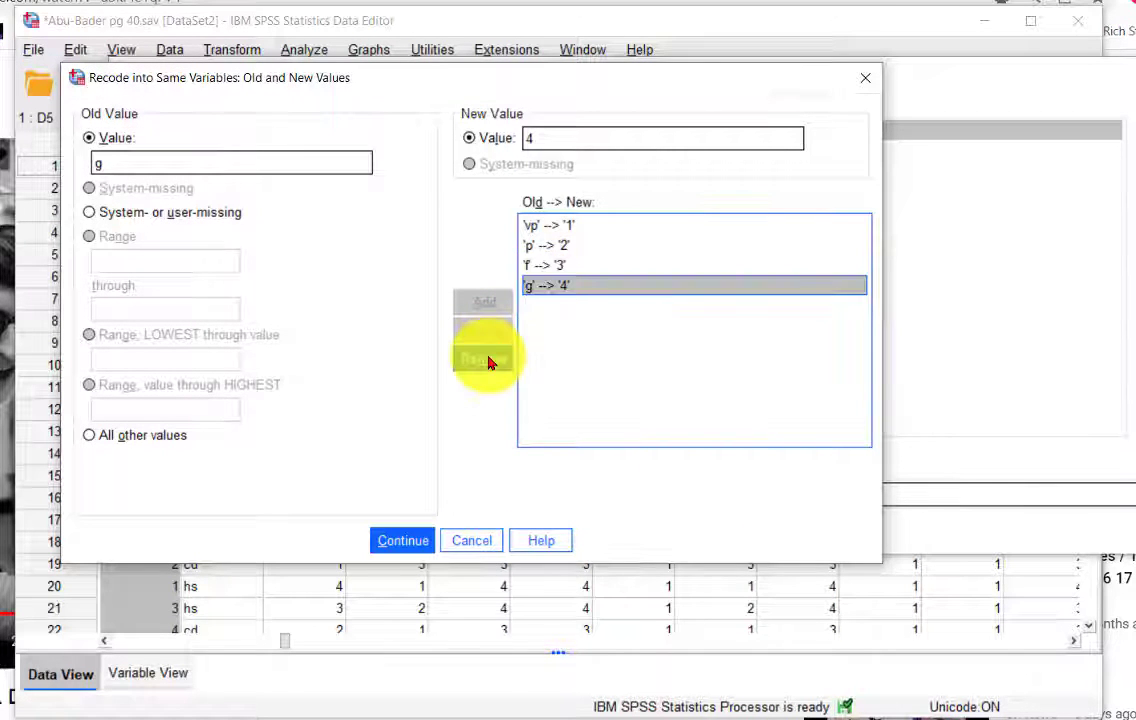
pyautogui.click(493, 358)
pyautogui.click(540, 265)
pyautogui.click(485, 356)
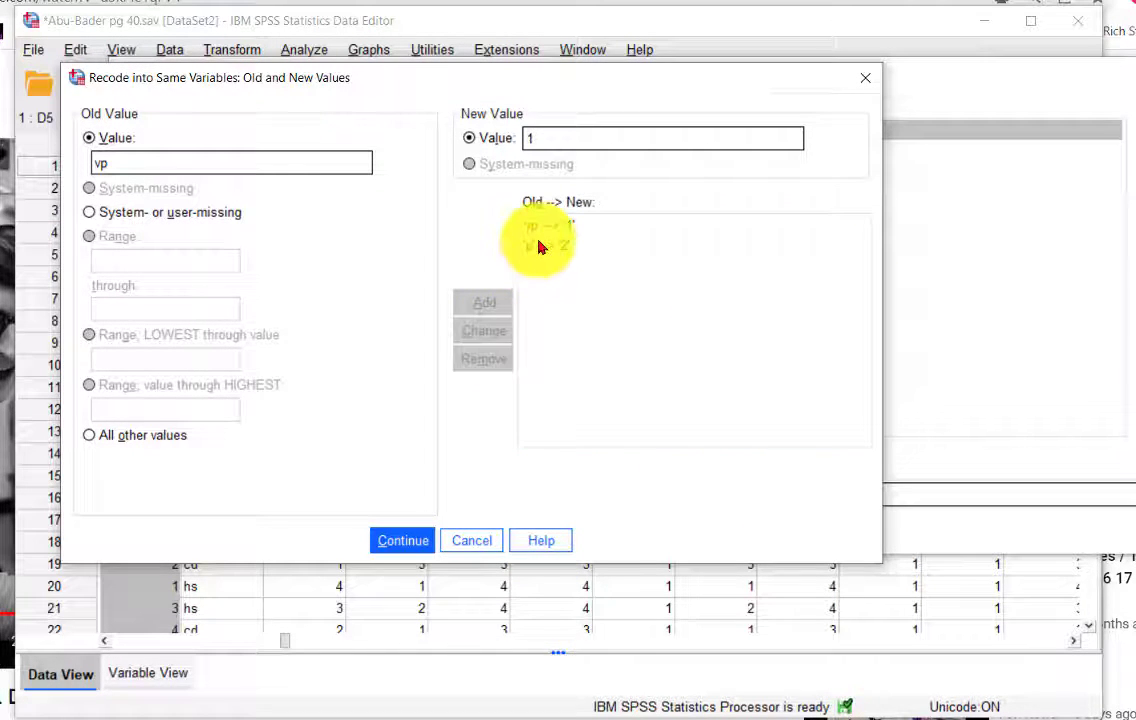
pyautogui.click(540, 245)
pyautogui.click(490, 360)
pyautogui.click(568, 224)
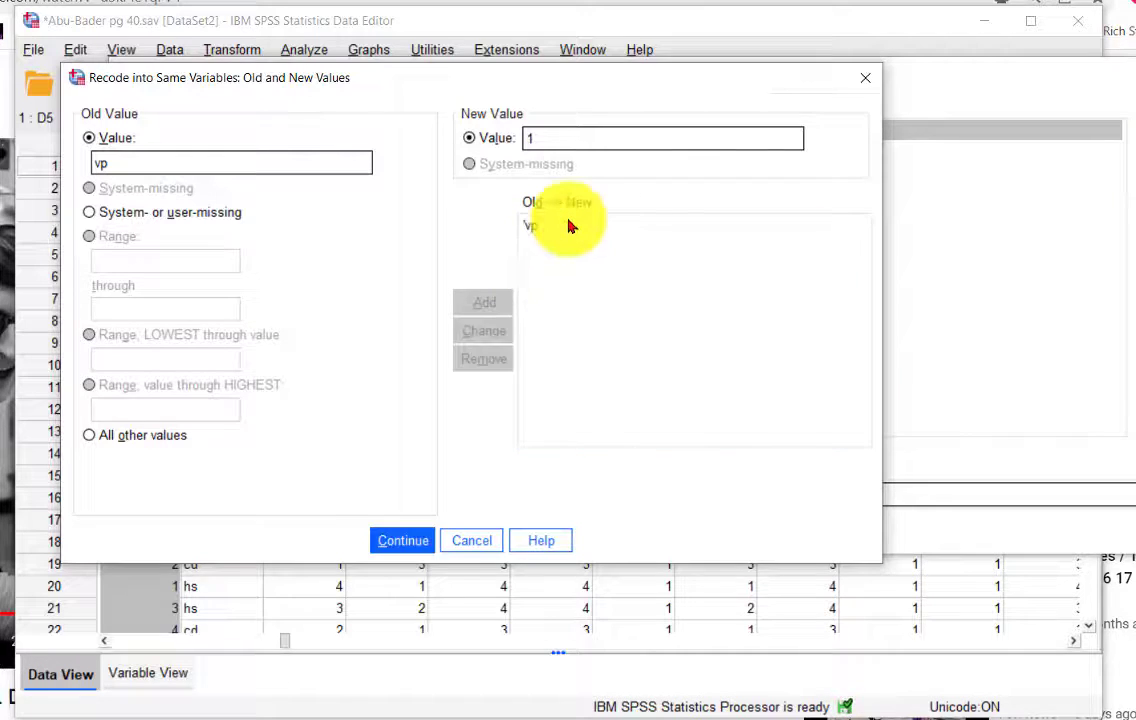
pyautogui.click(484, 358)
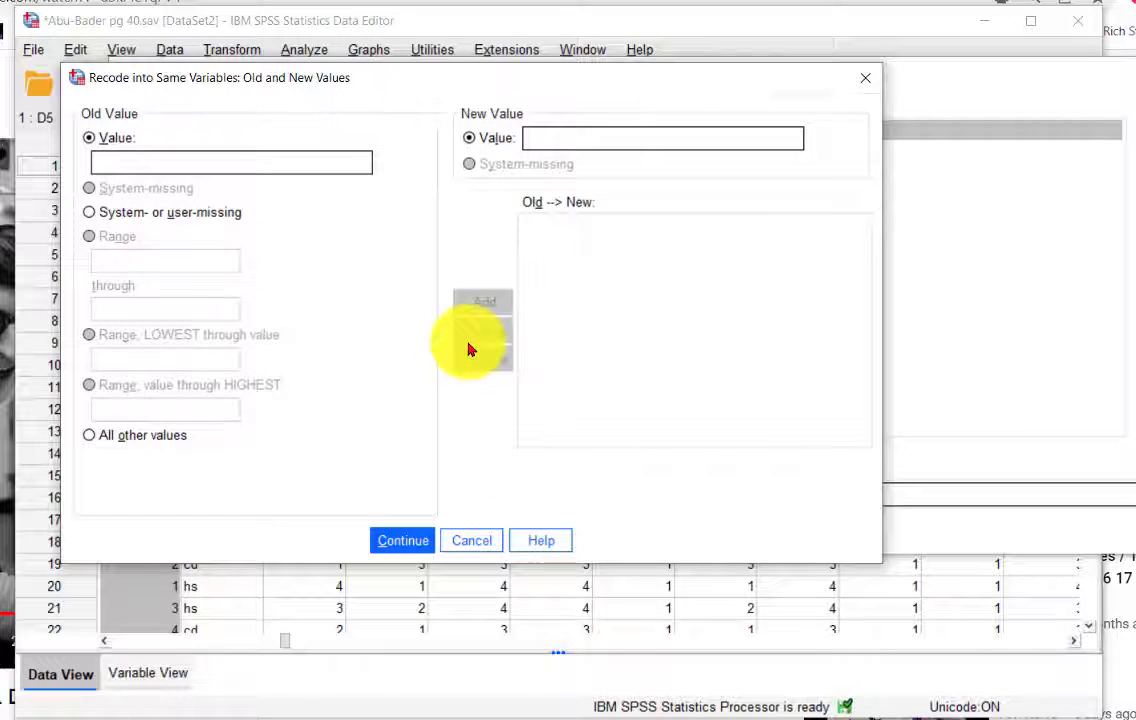
# Add the Education mappings hs → 1 and cd → 2.
pyautogui.click(145, 165)
pyautogui.write('hs')
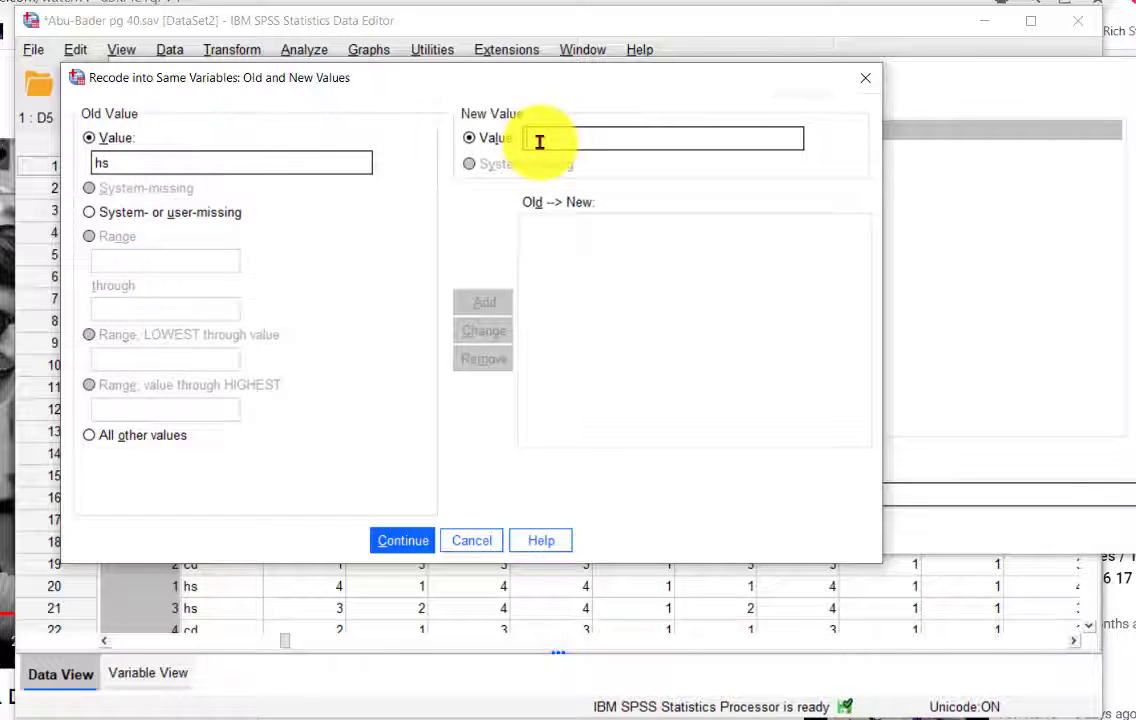
pyautogui.click(539, 141)
pyautogui.write('1')
pyautogui.click(484, 302)
pyautogui.click(160, 162)
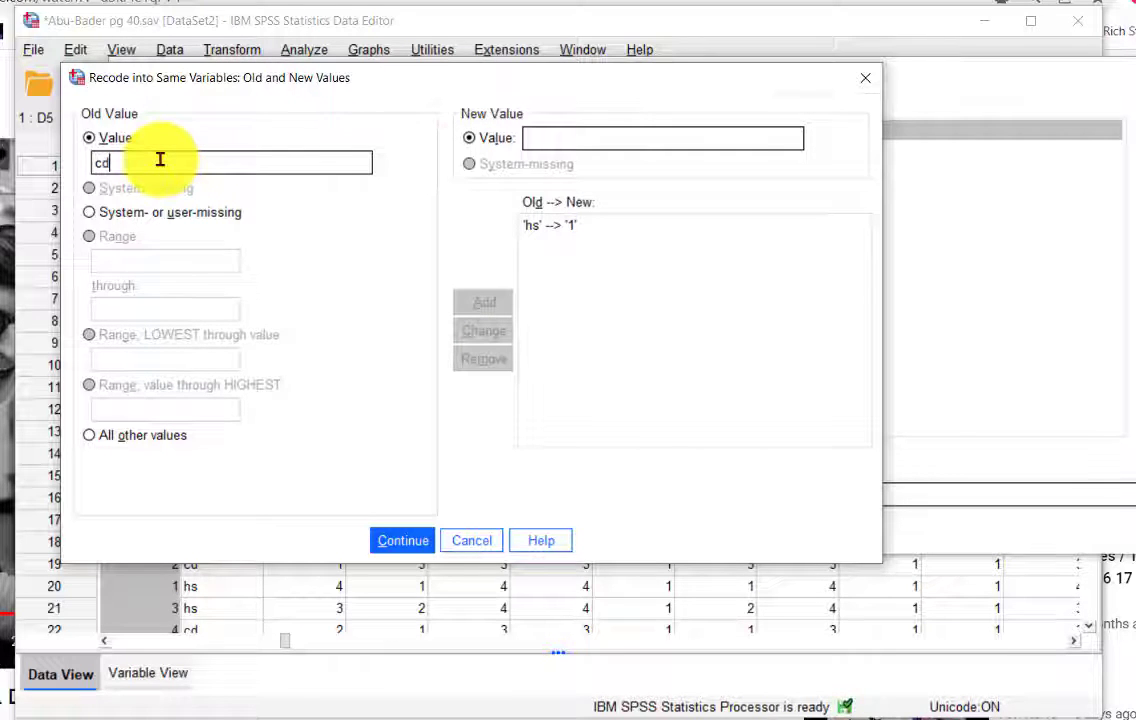
pyautogui.click(590, 132)
pyautogui.write('2')
pyautogui.click(484, 302)
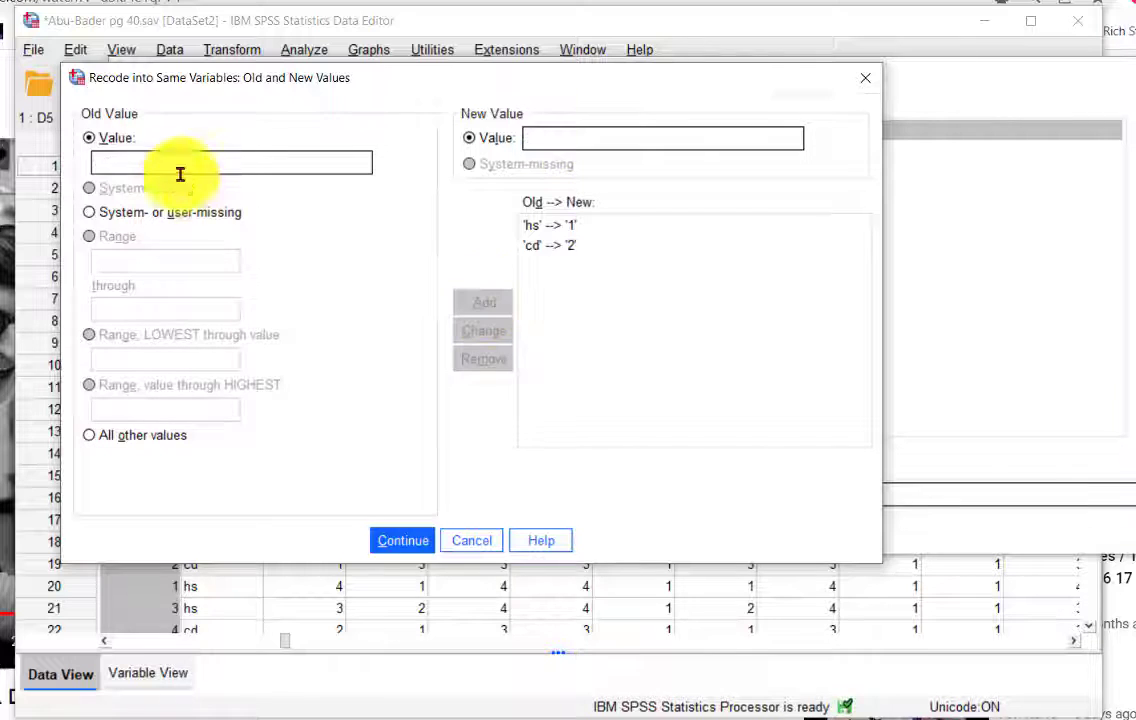
# Add gd → 3 and run the Education recode.
pyautogui.click(123, 166)
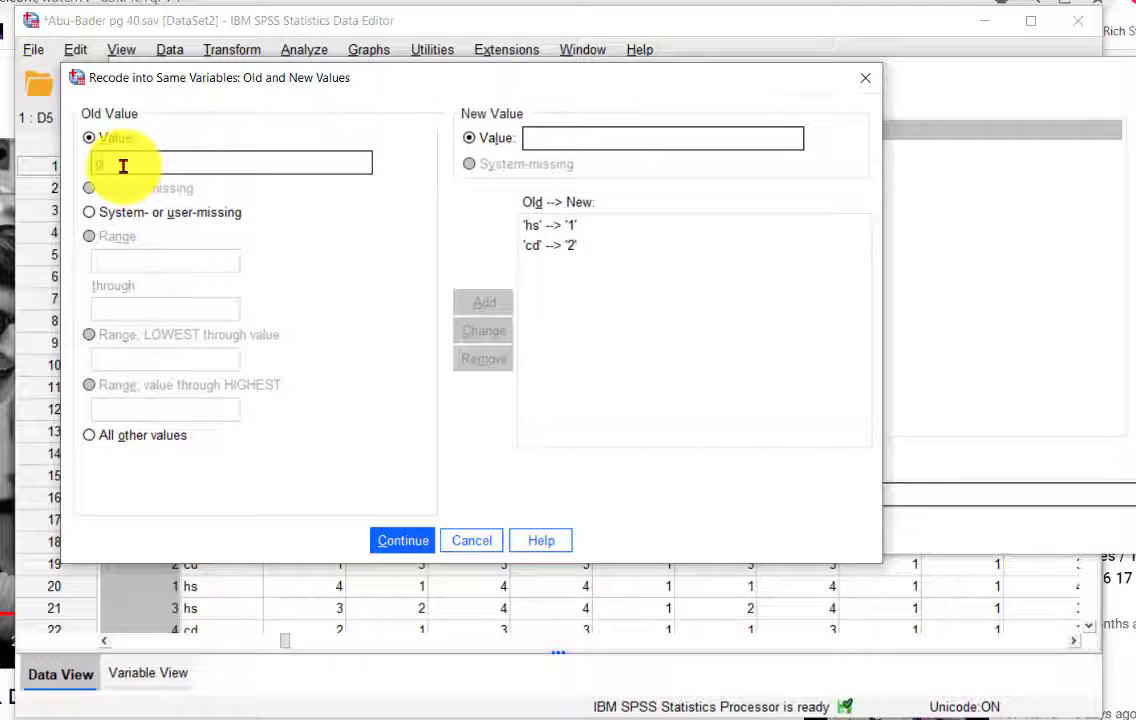
pyautogui.write('gd')
pyautogui.click(570, 137)
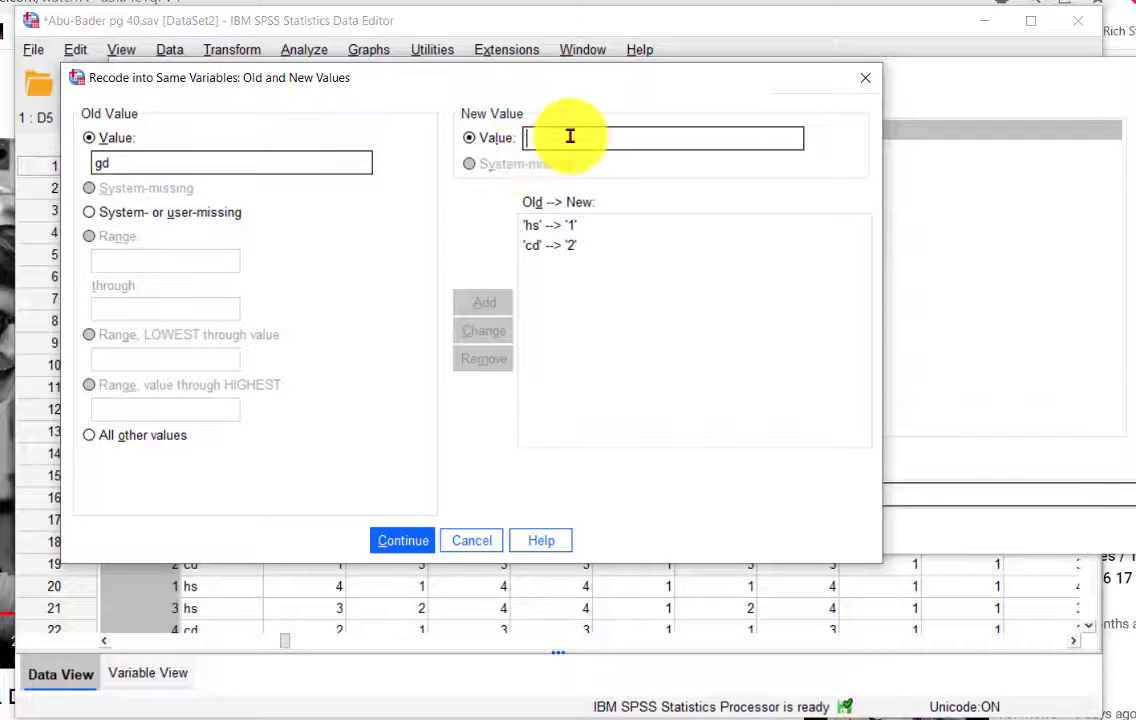
pyautogui.write('3')
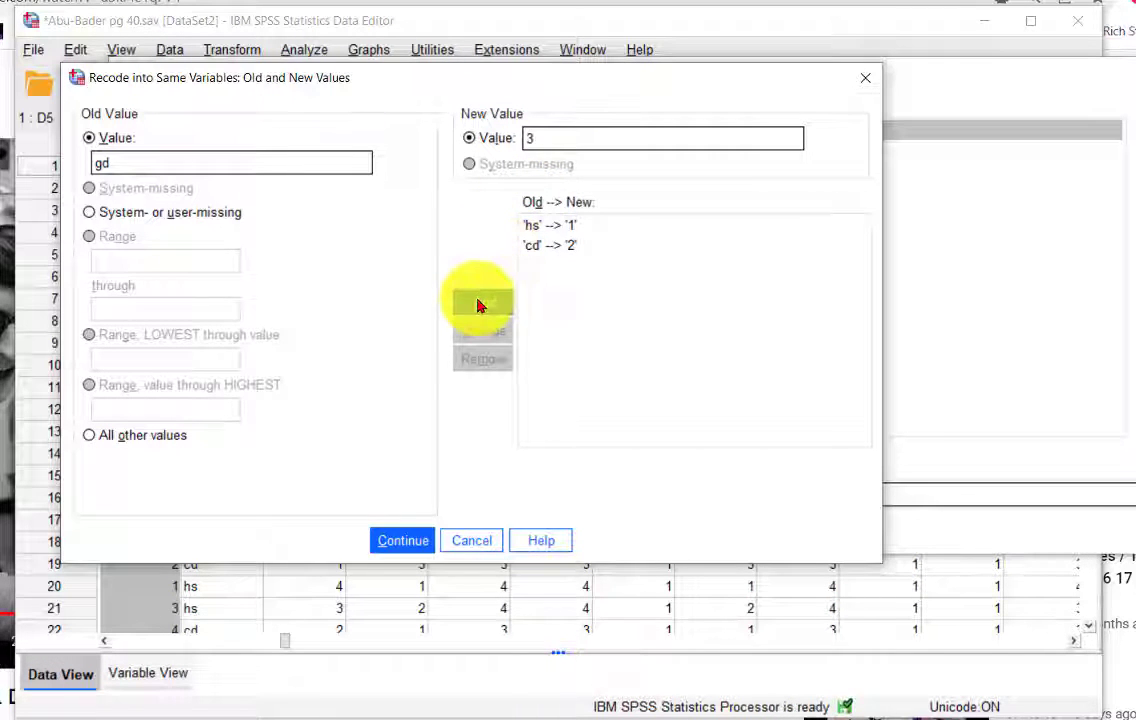
pyautogui.click(483, 304)
pyautogui.click(411, 542)
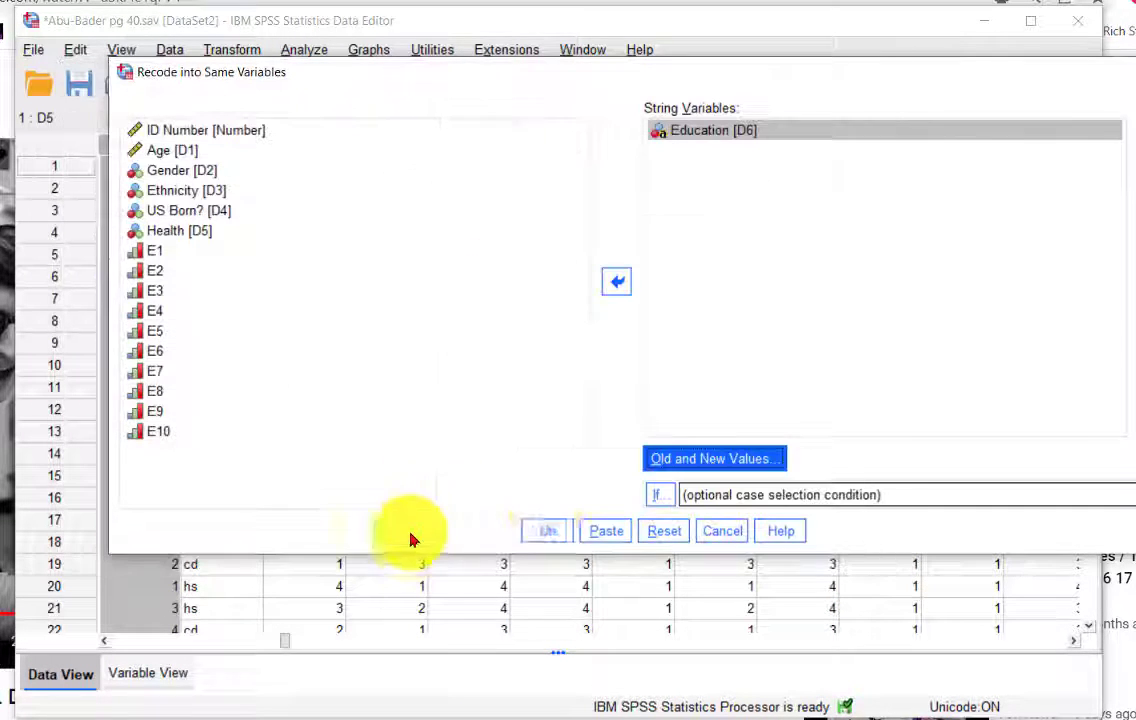
pyautogui.click(553, 538)
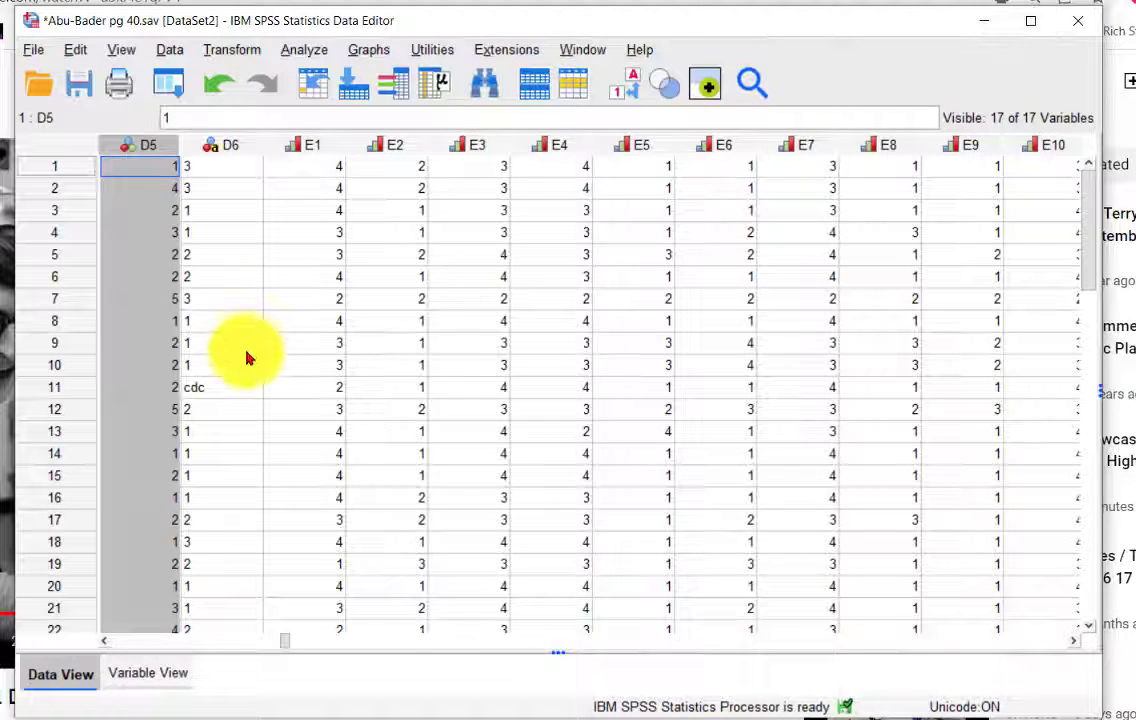
# In Variable View, change Education's (D6) type from String to Numeric.
pyautogui.click(152, 672)
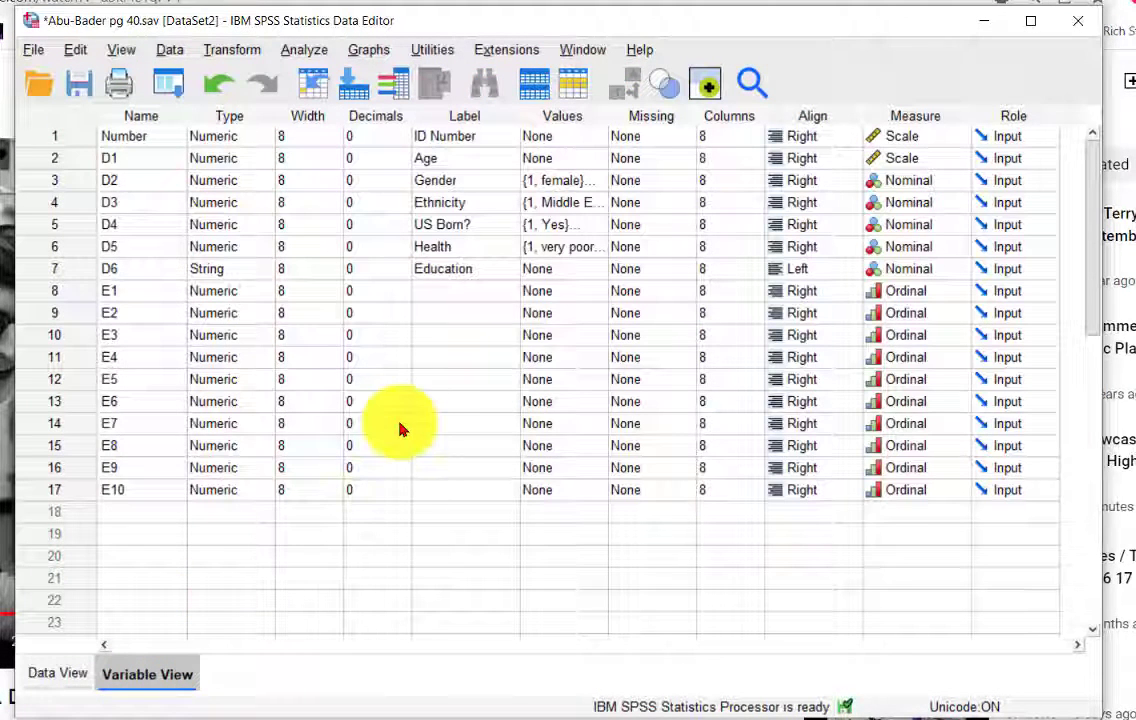
pyautogui.click(267, 276)
pyautogui.click(267, 270)
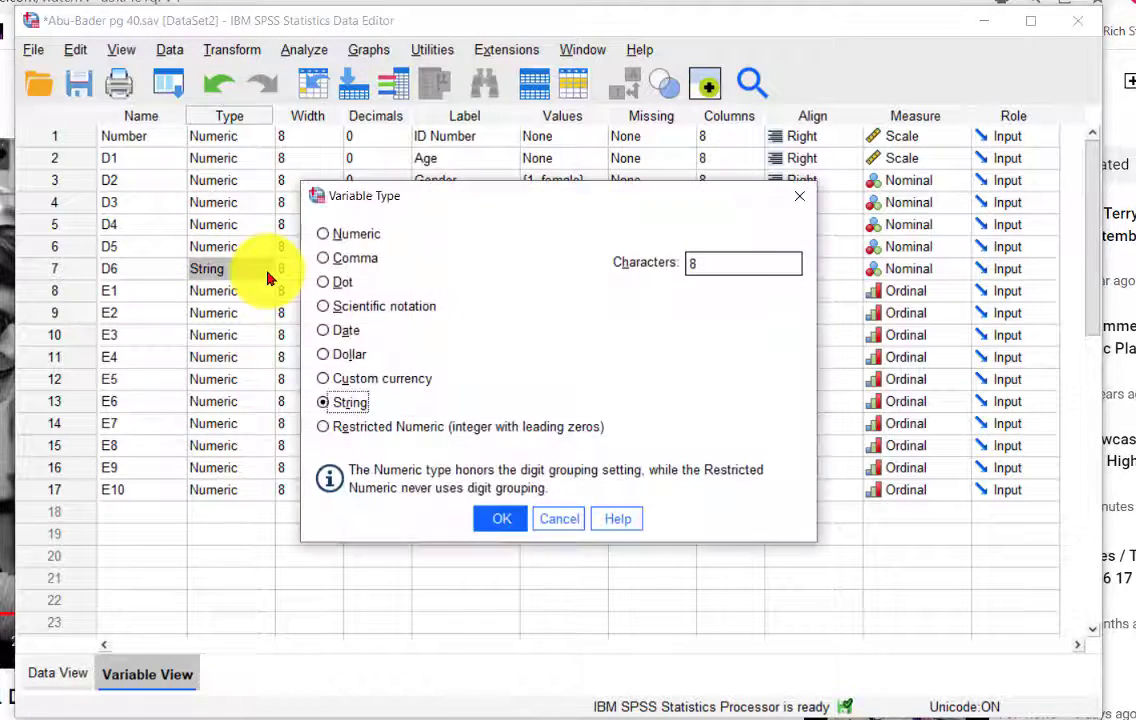
pyautogui.click(350, 233)
pyautogui.click(502, 521)
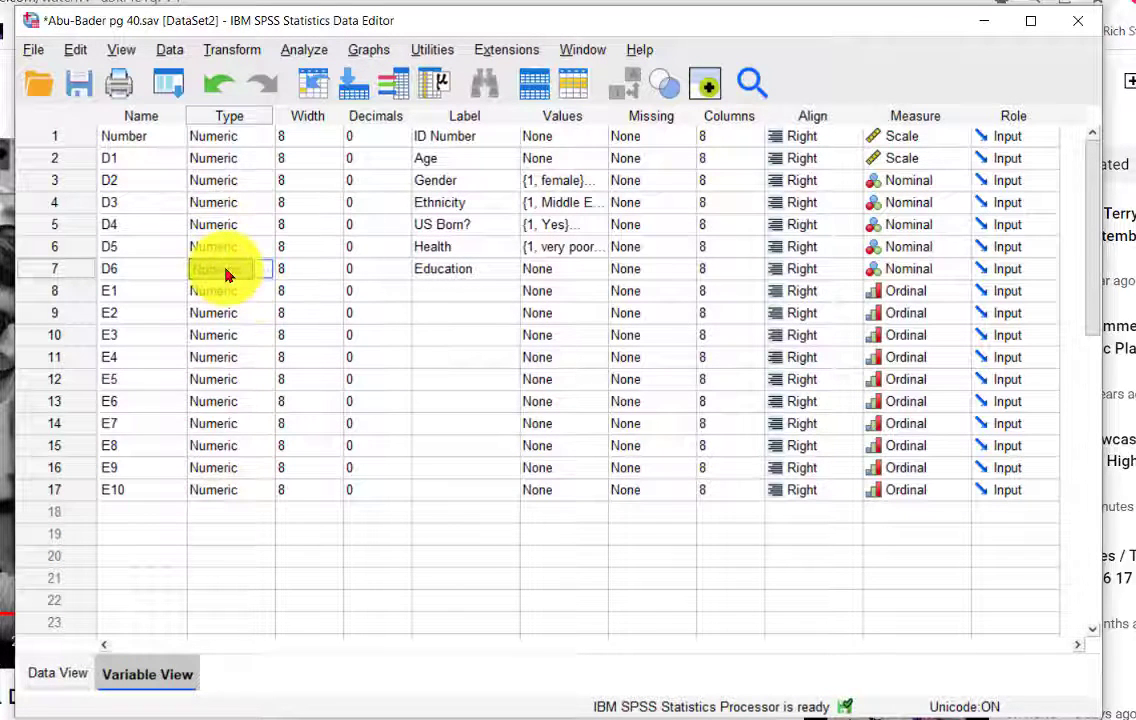
# Add Education value labels 1 = high school and 2 = college degree.
pyautogui.click(595, 270)
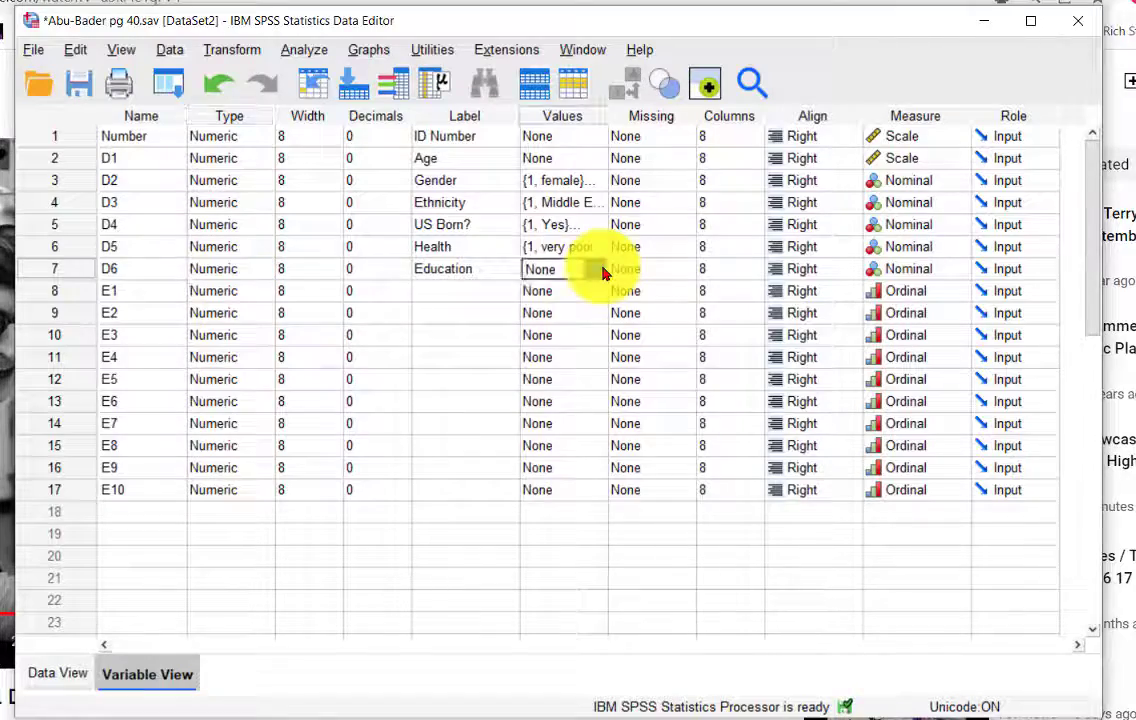
pyautogui.click(596, 270)
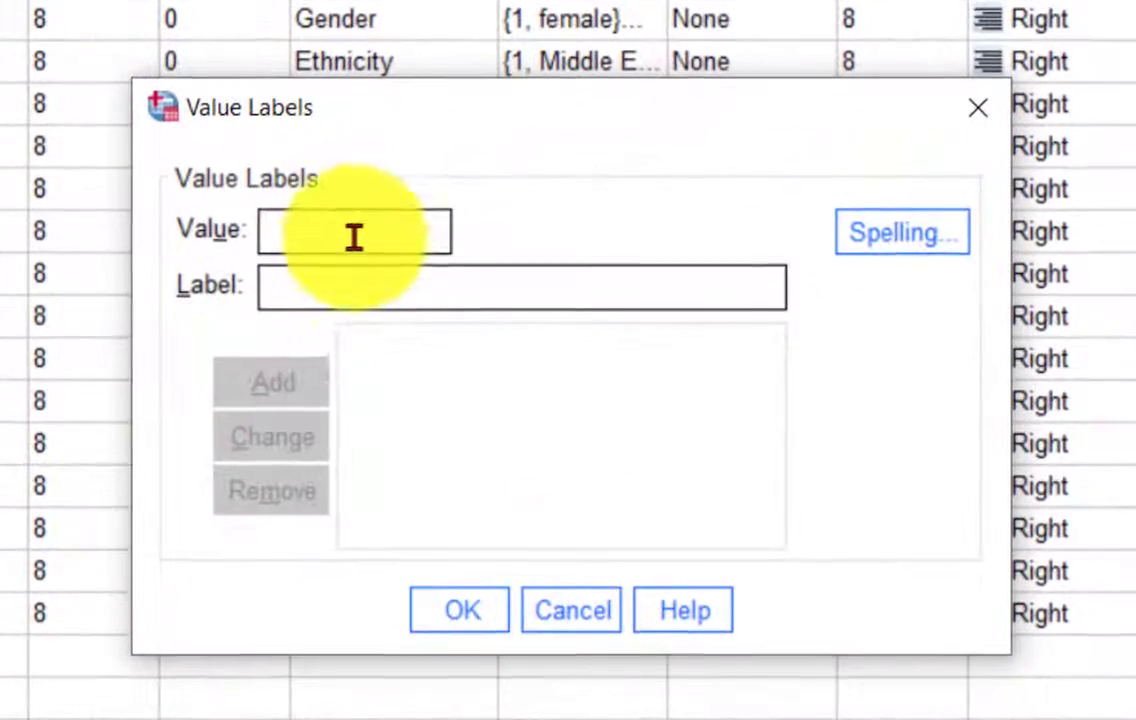
pyautogui.write('1')
pyautogui.click(364, 285)
pyautogui.write('high sc')
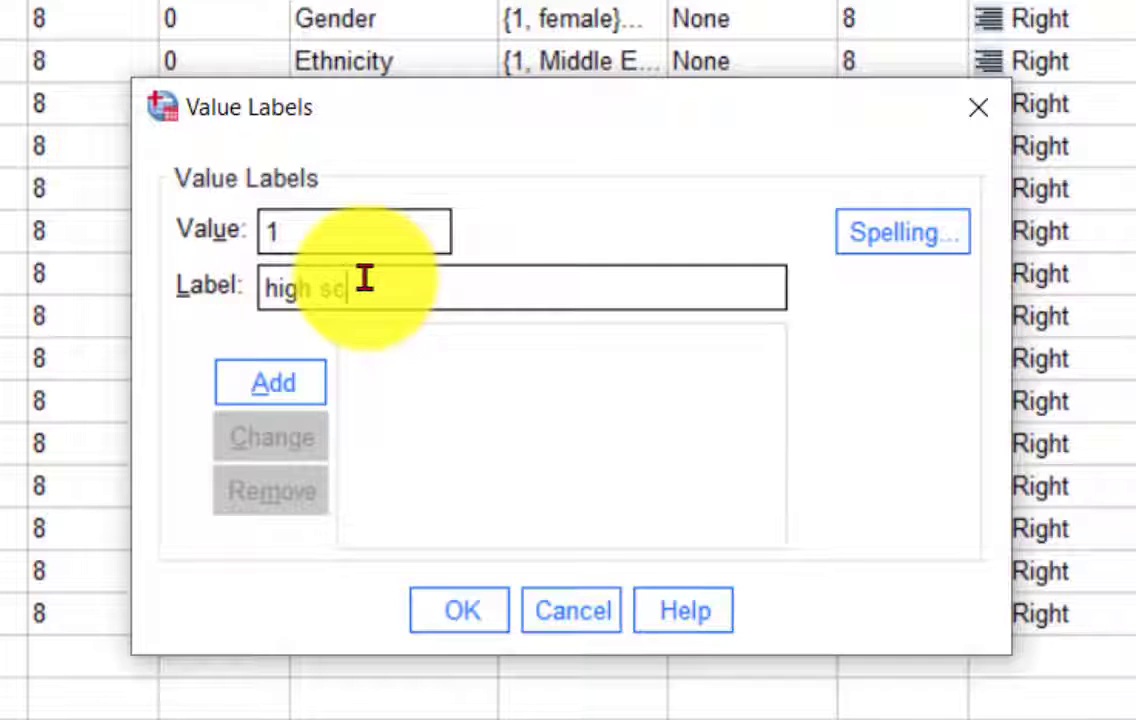
pyautogui.write('hool')
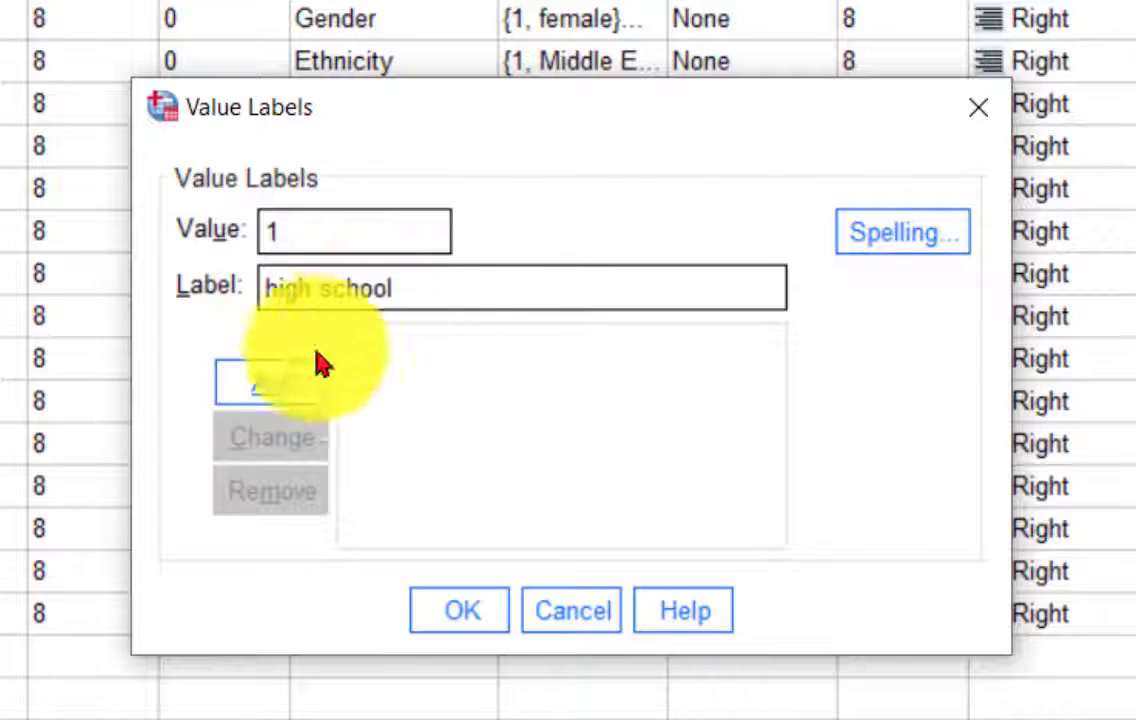
pyautogui.click(287, 390)
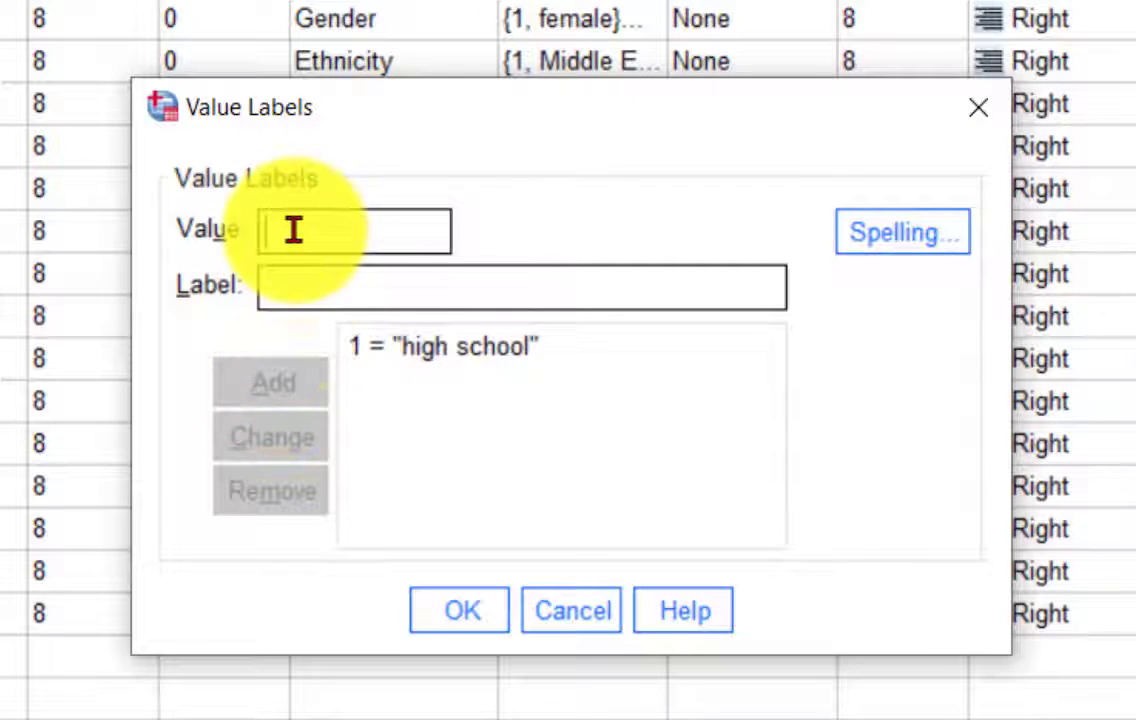
pyautogui.write('2')
pyautogui.click(305, 281)
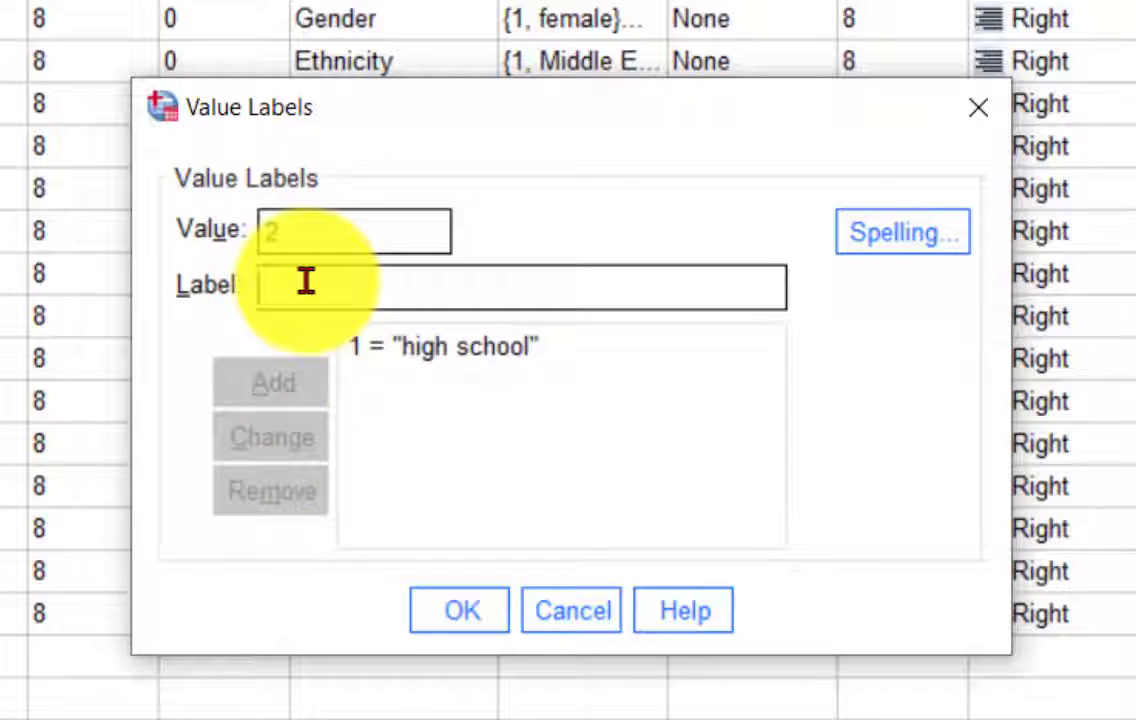
pyautogui.write('co')
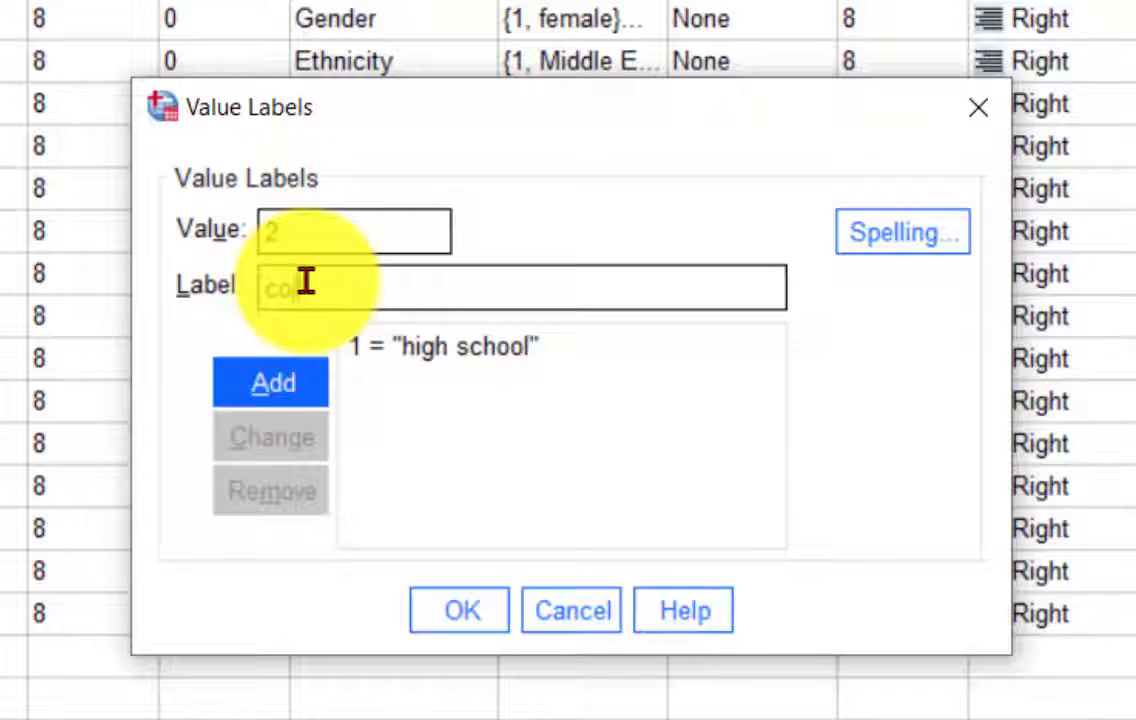
pyautogui.write('llege')
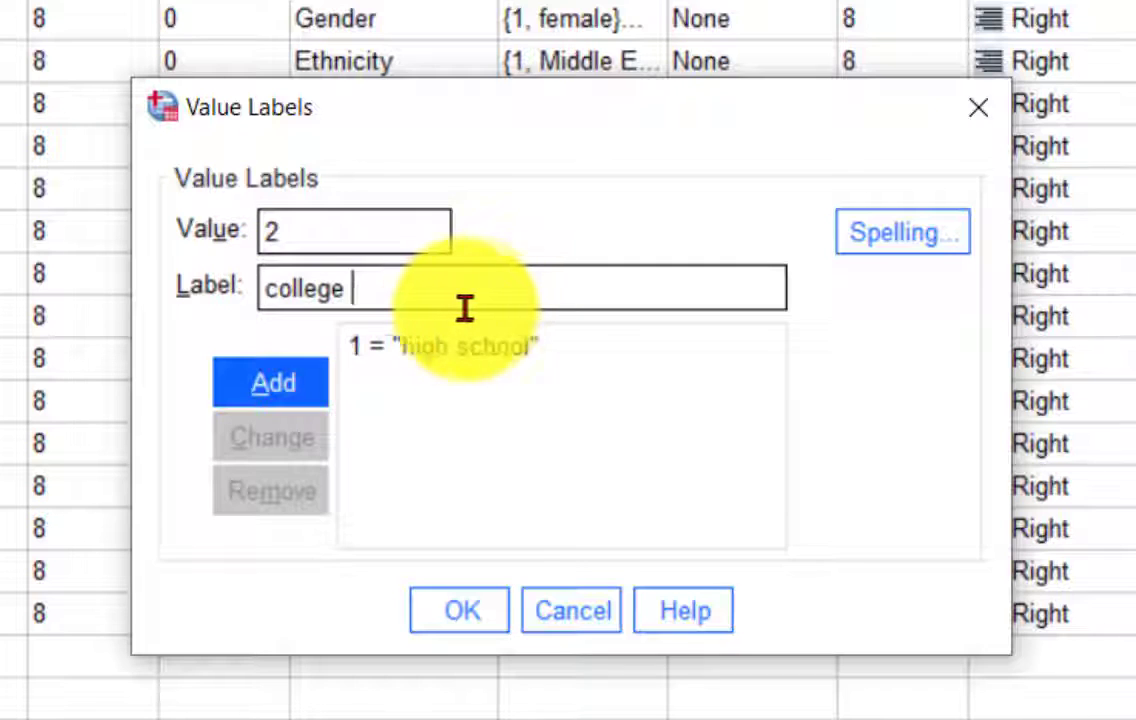
pyautogui.write(' degr')
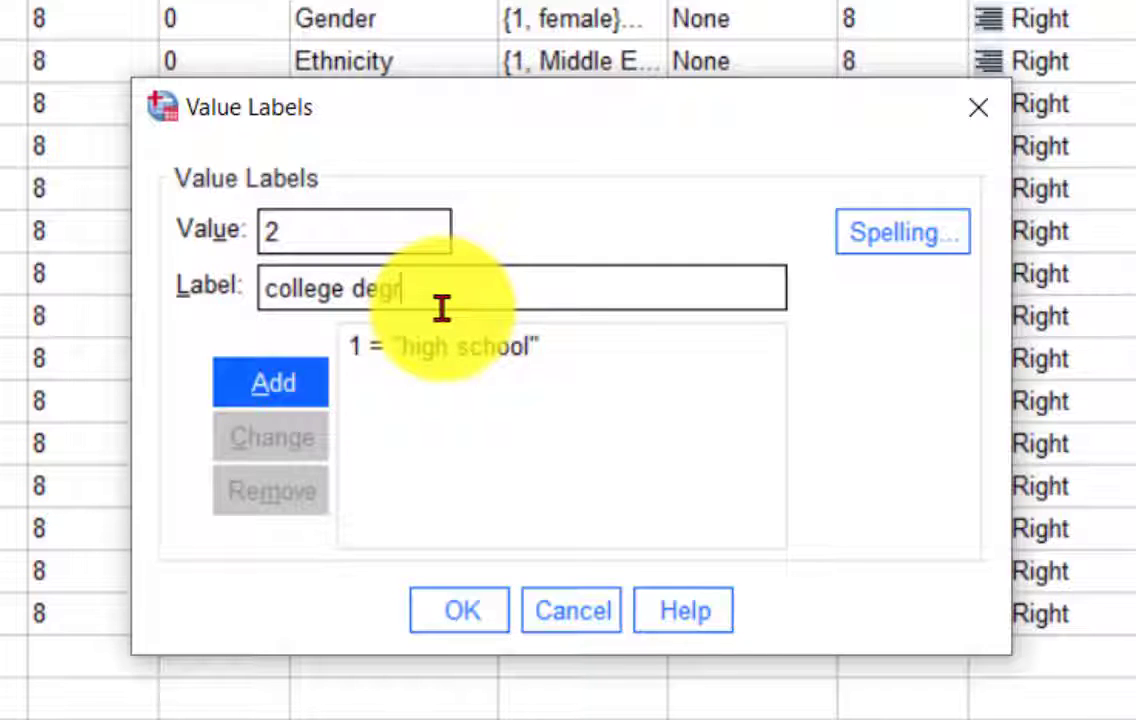
pyautogui.write('ee')
pyautogui.click(273, 398)
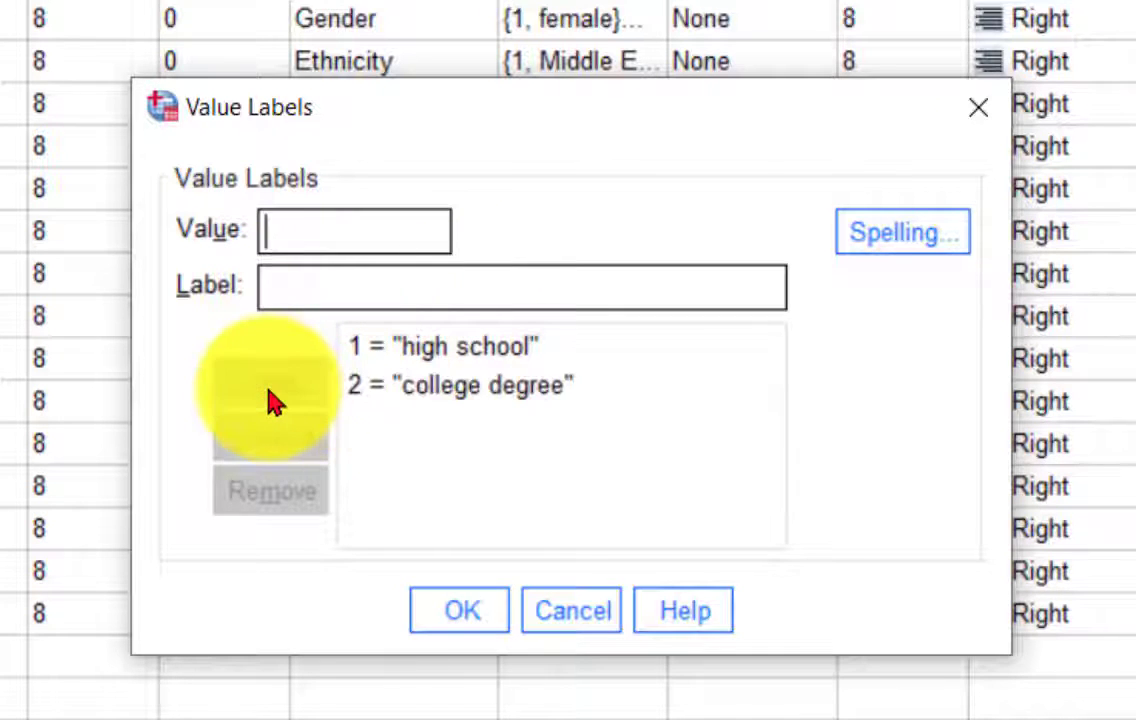
# Add the label 3 = graduate degree and confirm the Education labels.
pyautogui.write('3')
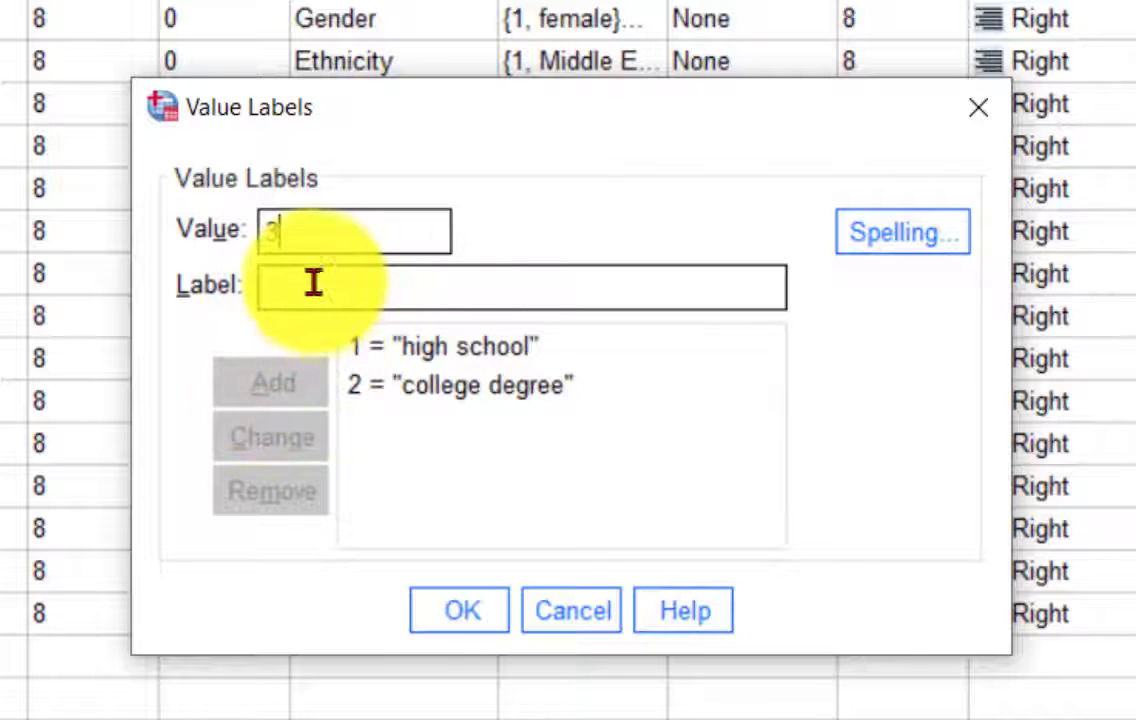
pyautogui.click(291, 290)
pyautogui.write('gr')
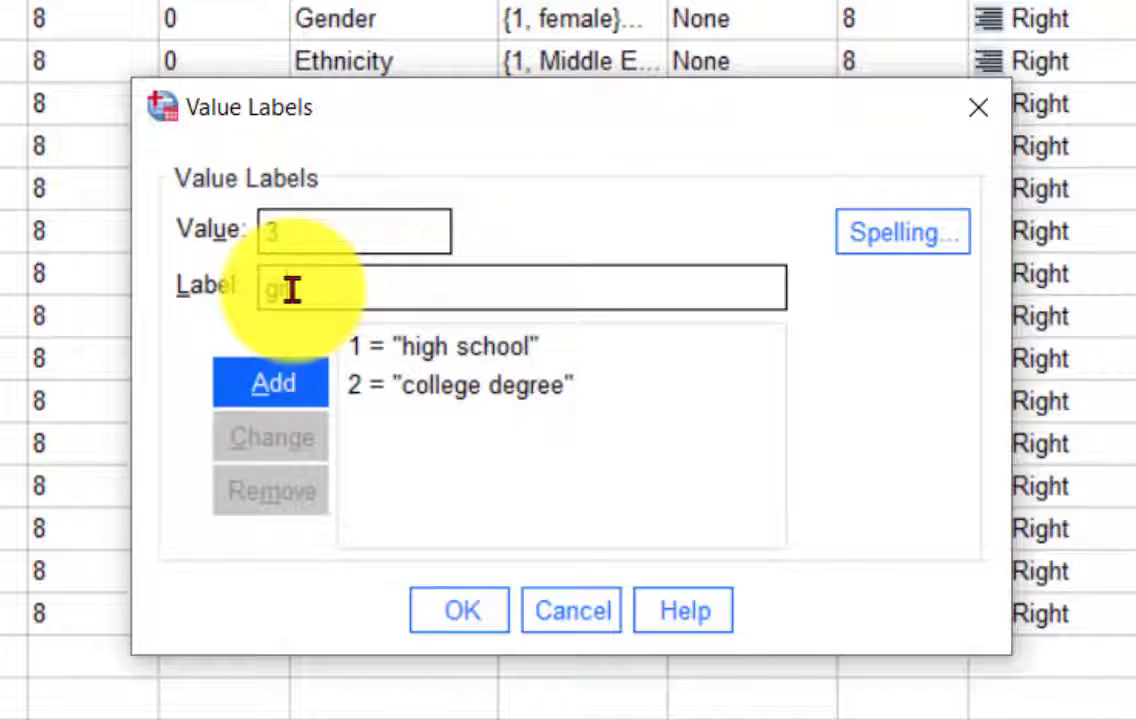
pyautogui.write('aduate ')
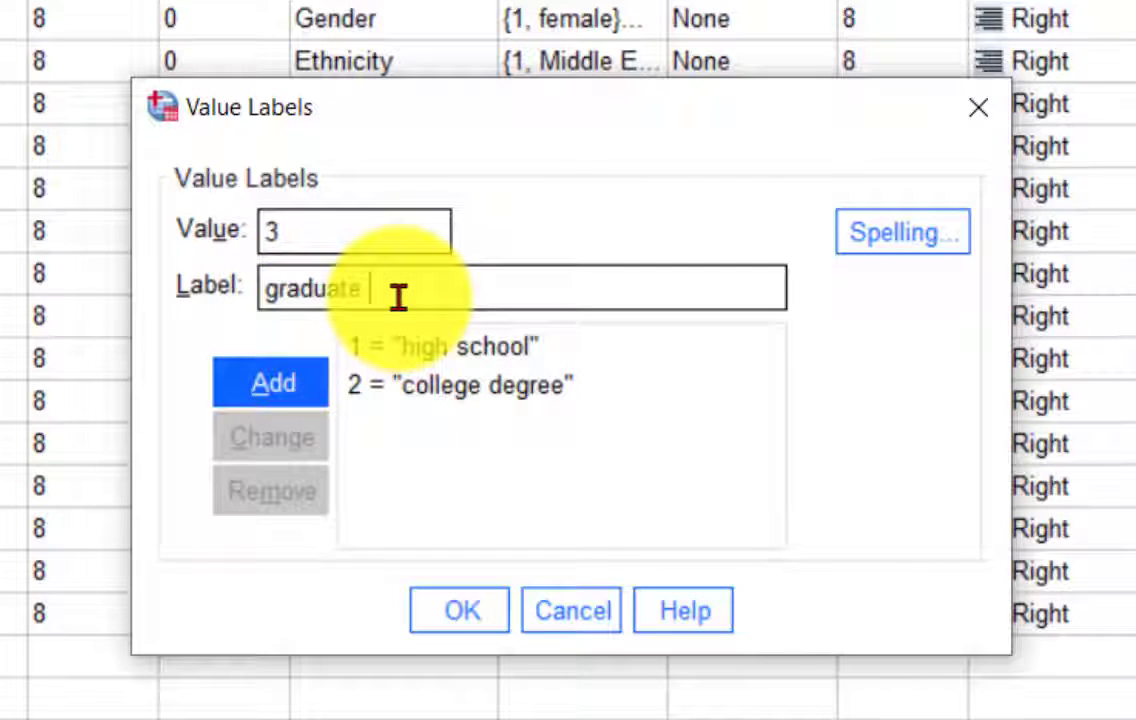
pyautogui.write('degree')
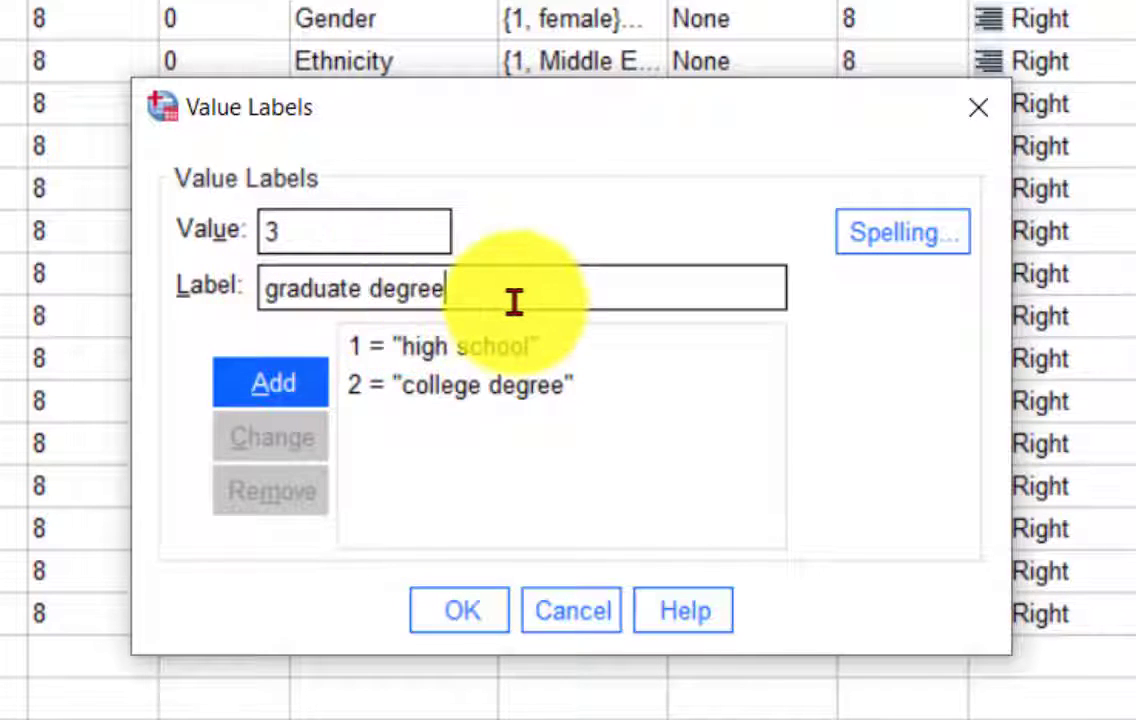
pyautogui.click(276, 383)
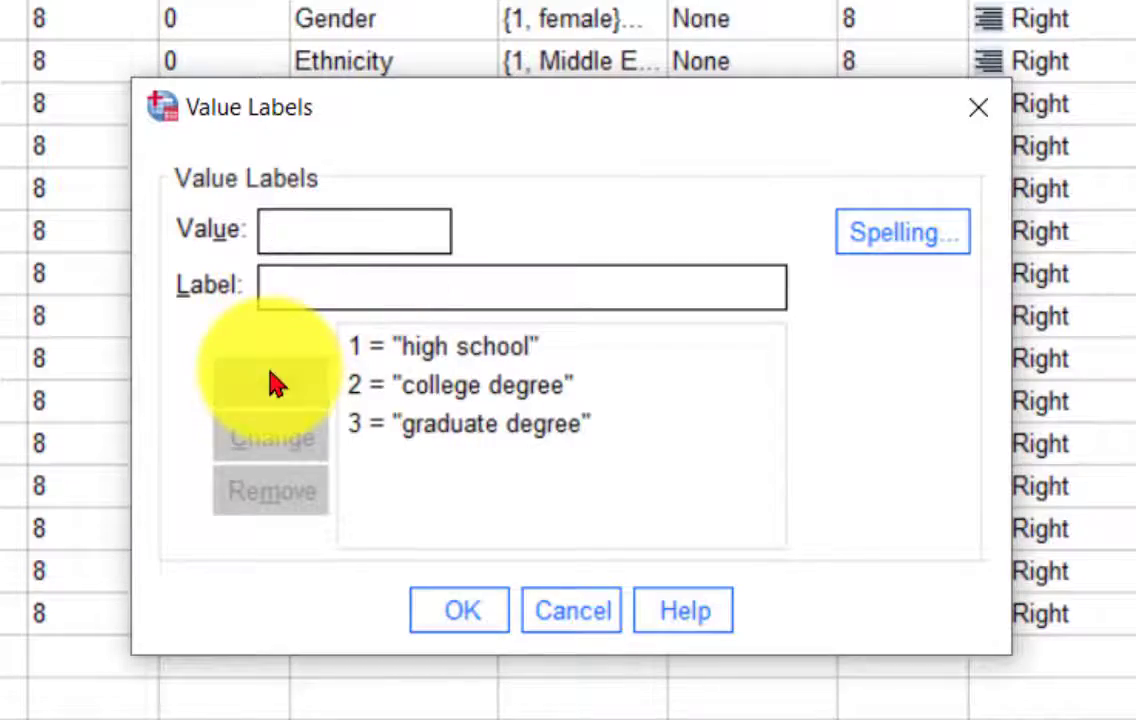
pyautogui.click(463, 614)
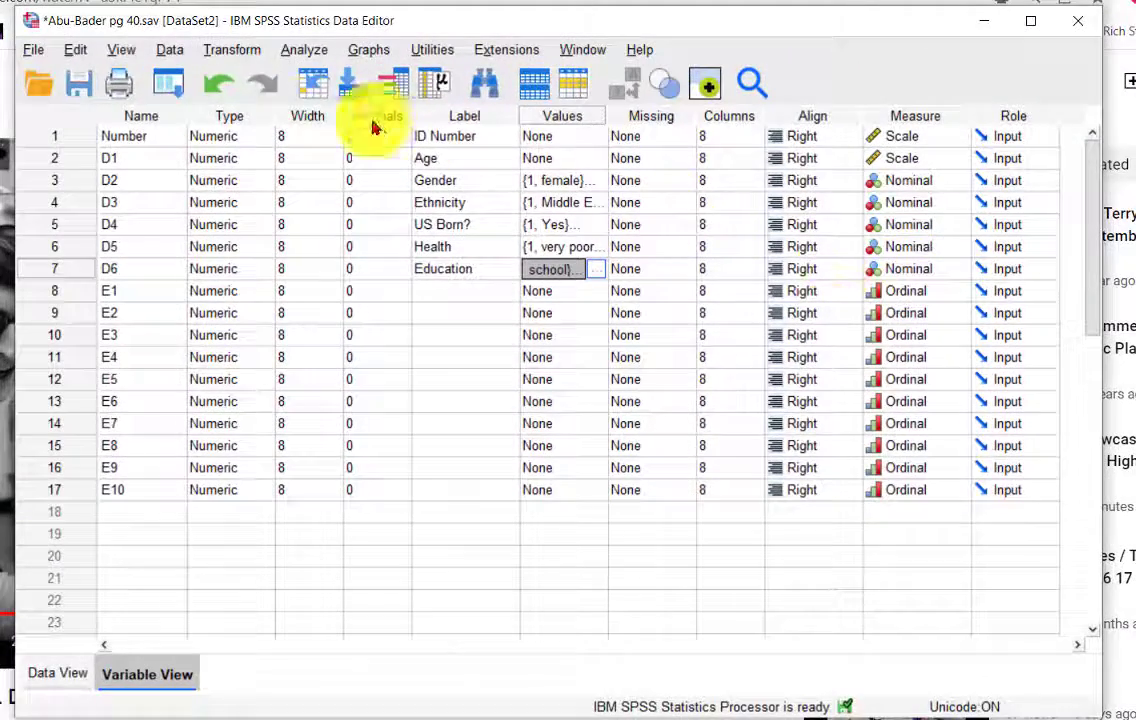
# Save the data file and switch to Data View.
pyautogui.click(80, 86)
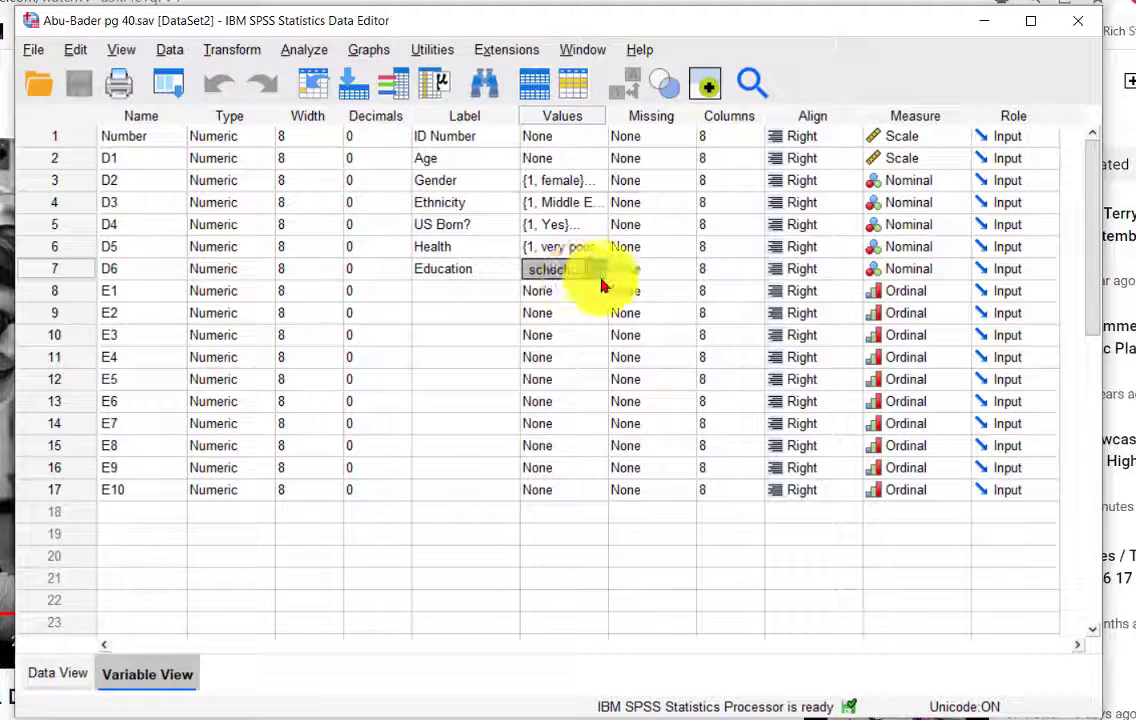
pyautogui.click(60, 673)
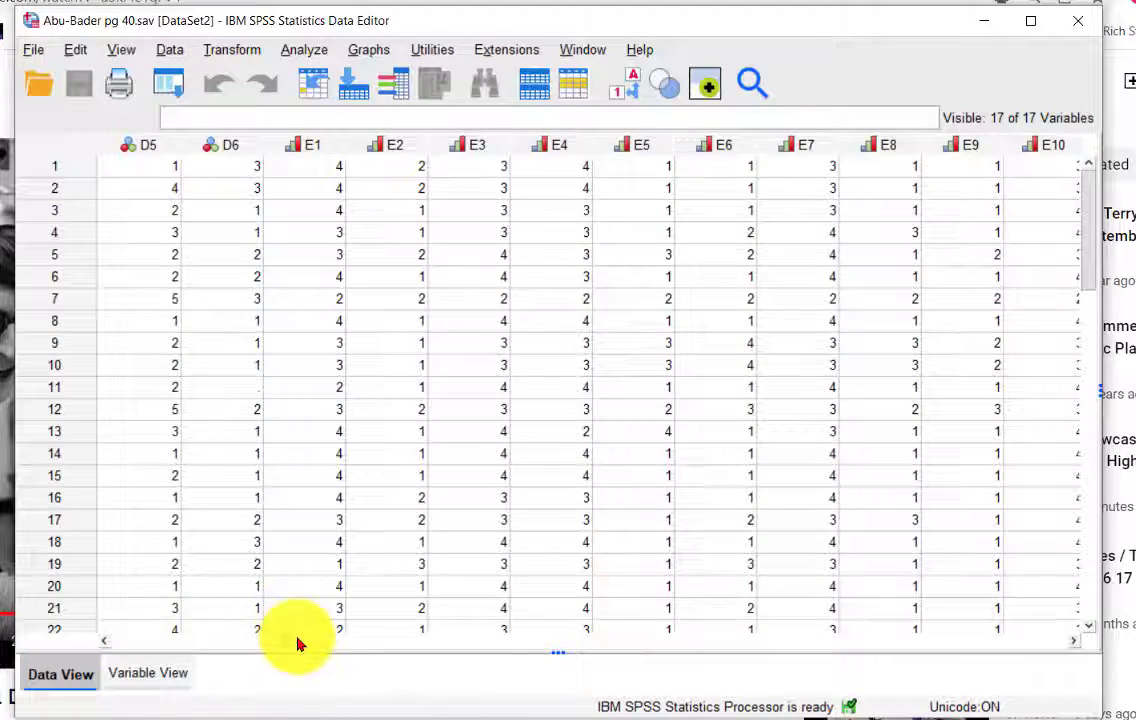
pyautogui.moveTo(287, 646); pyautogui.dragTo(360, 665)
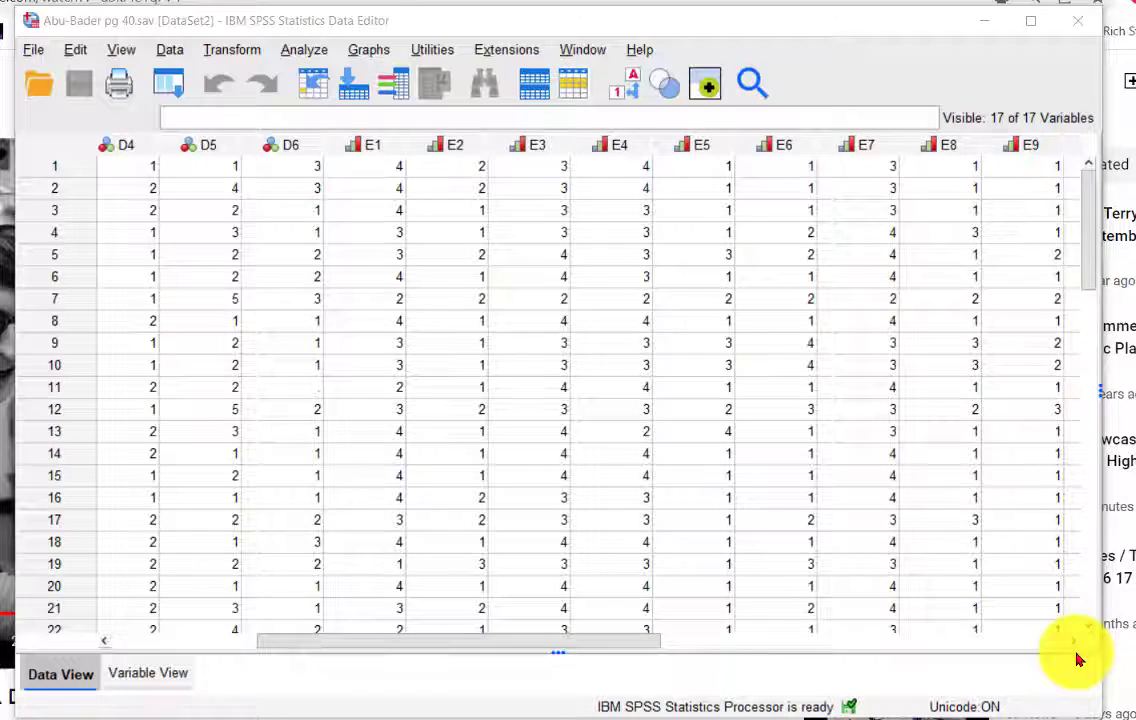
# Inspect case 11's empty Education value while scrolling through the grid.
pyautogui.click(281, 392)
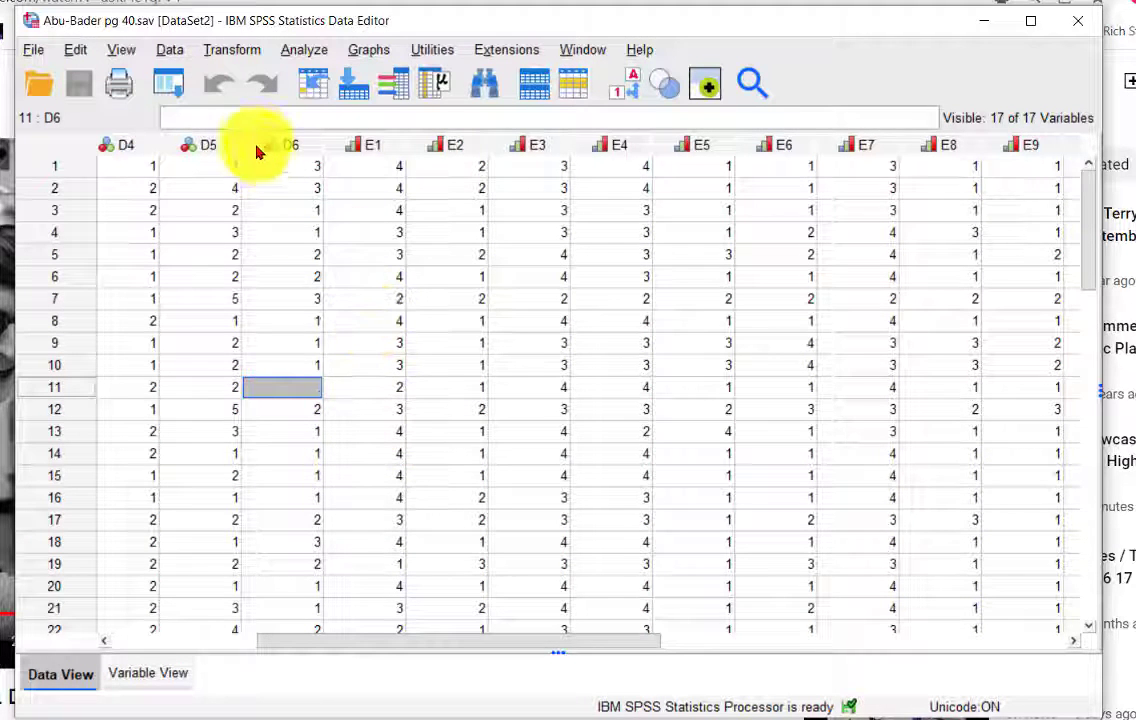
pyautogui.doubleClick(254, 390)
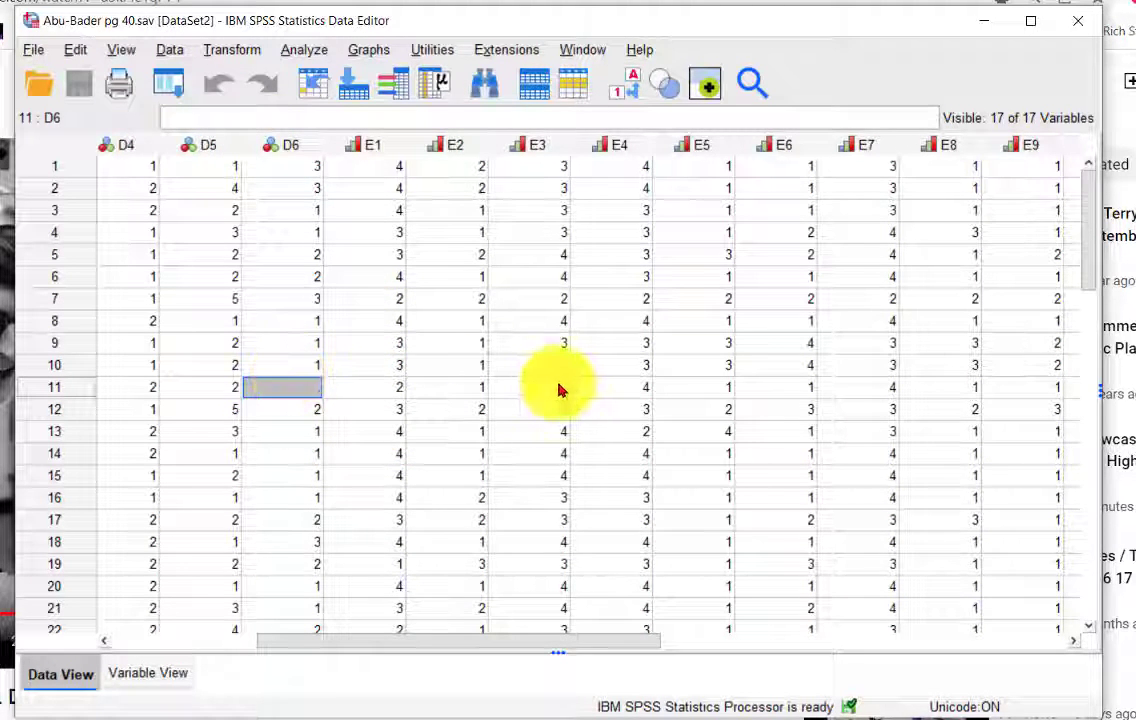
pyautogui.scroll(-5, 451, 398)
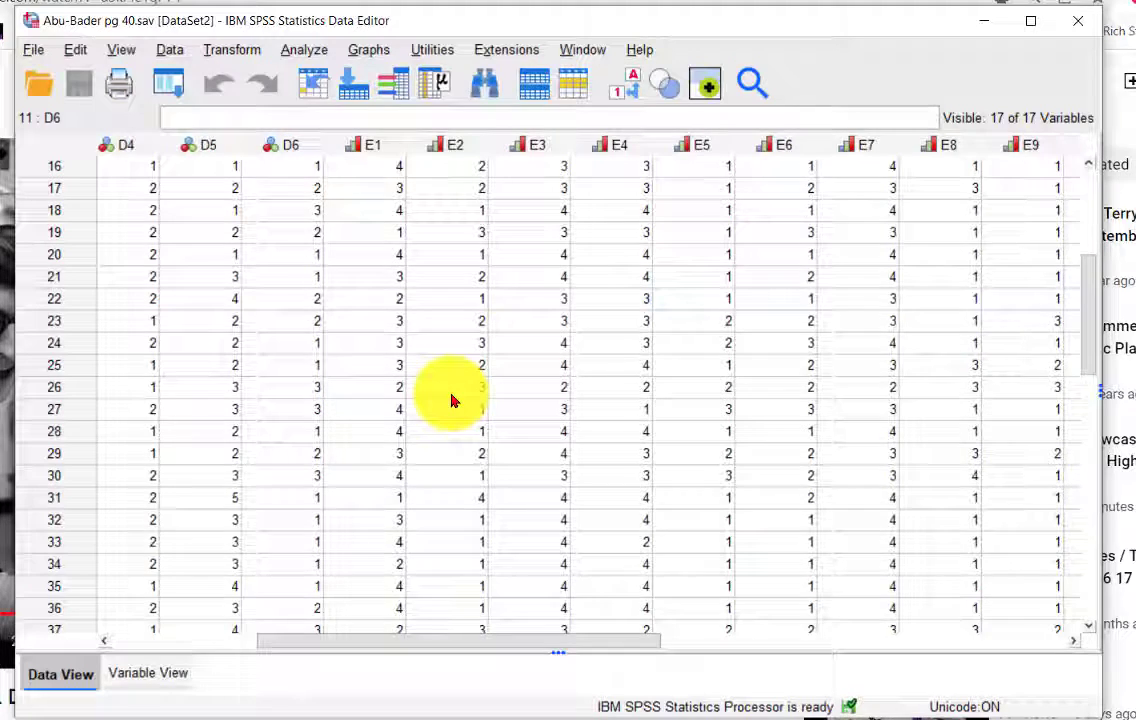
pyautogui.scroll(-3, 451, 400)
pyautogui.scroll(8, 451, 400)
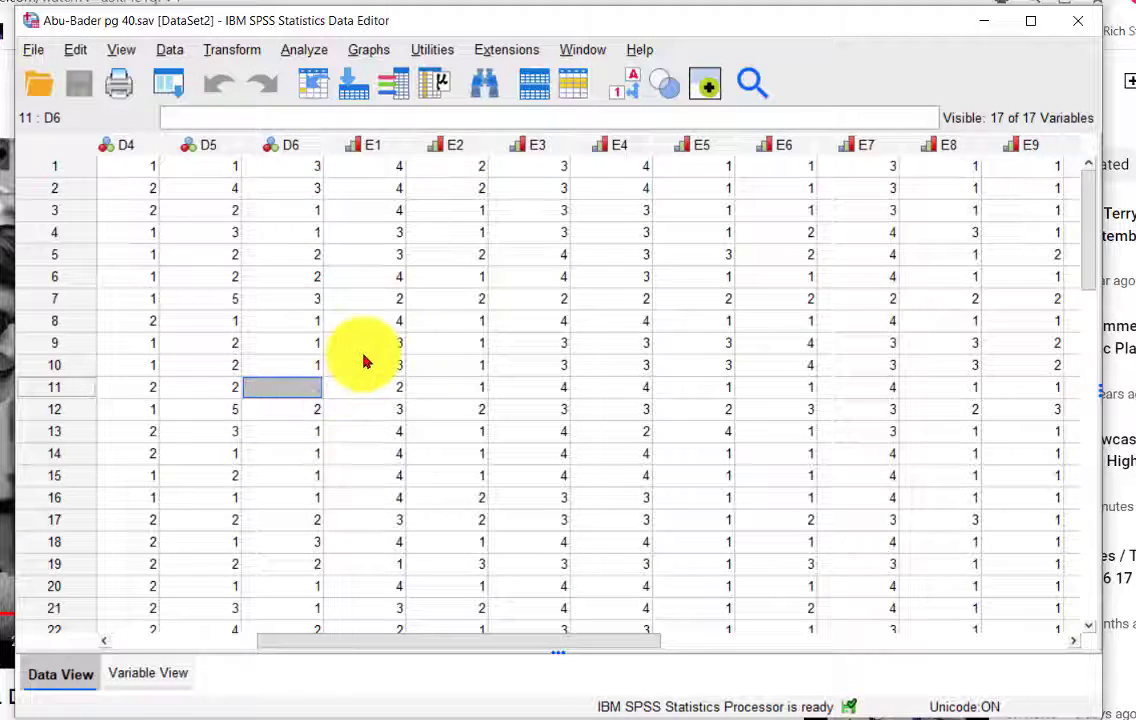
pyautogui.click(280, 389)
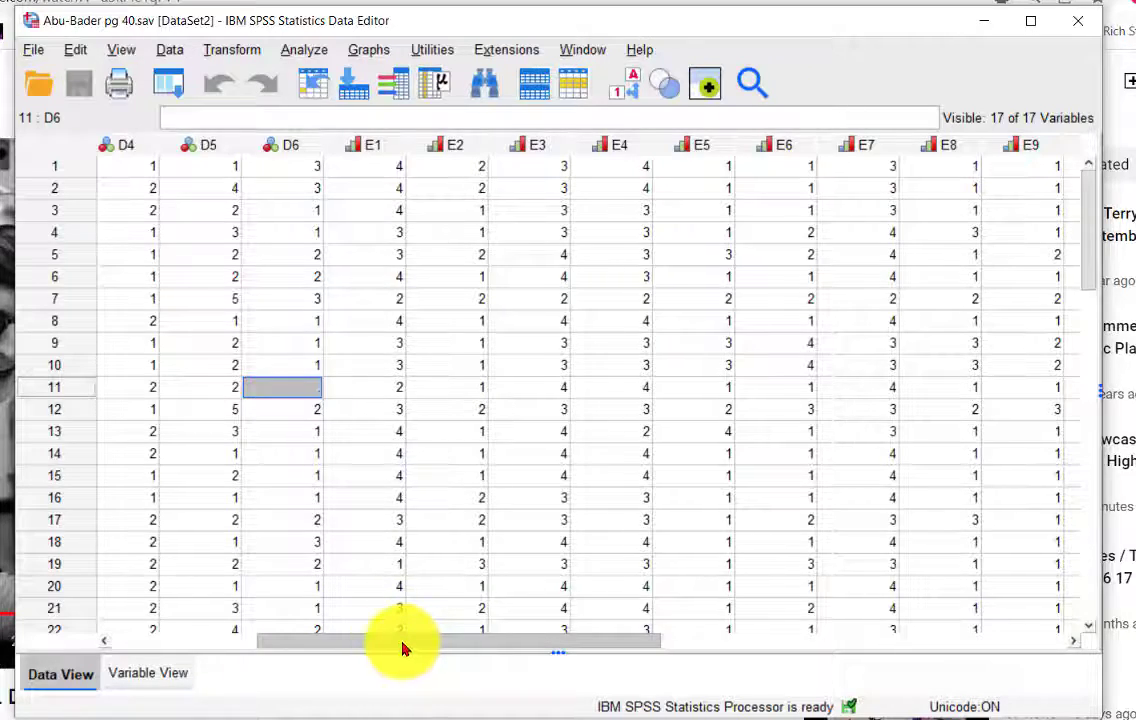
pyautogui.moveTo(403, 648); pyautogui.dragTo(422, 603)
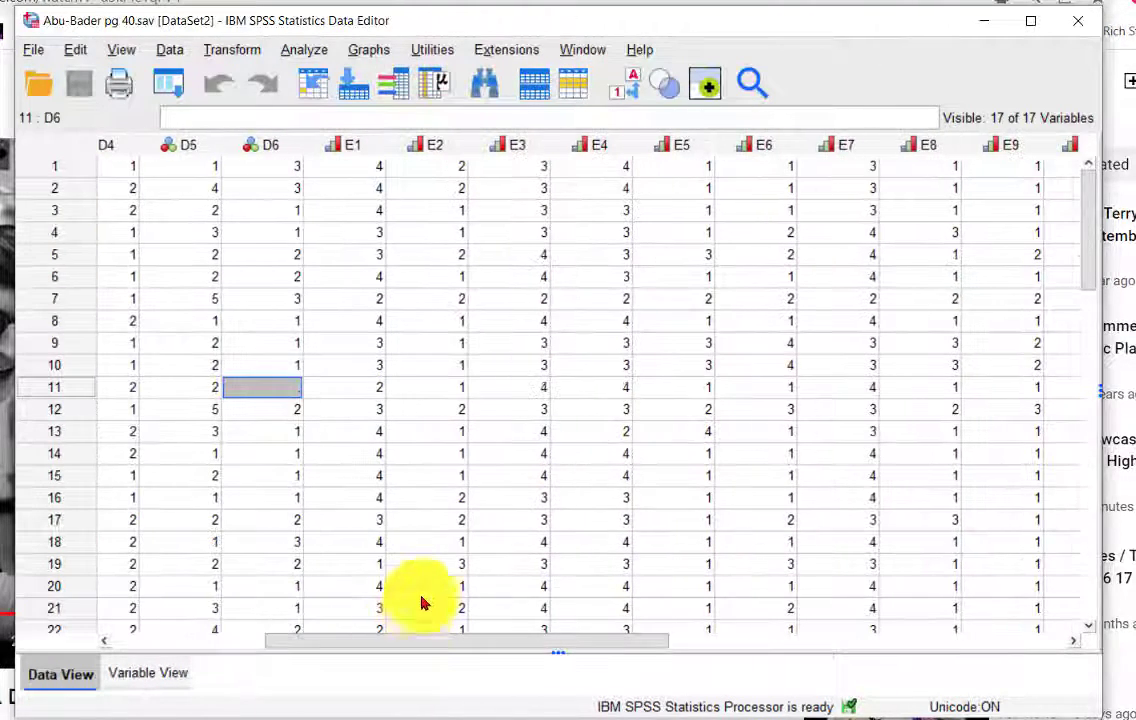
pyautogui.click(355, 146)
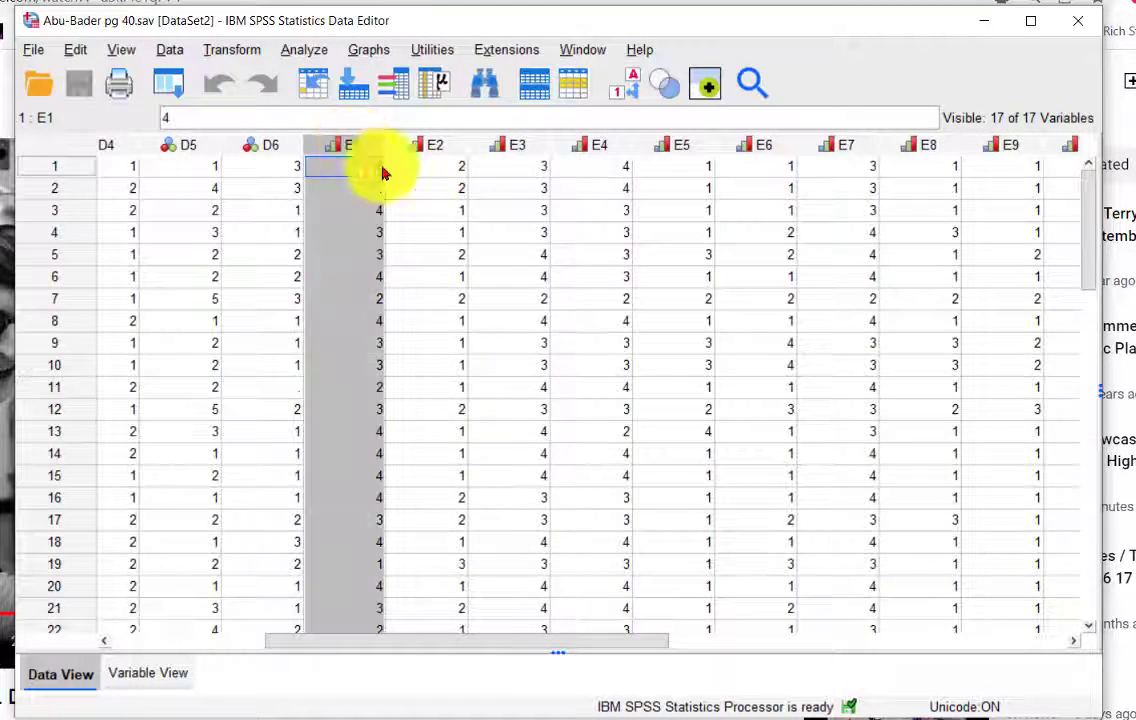
pyautogui.click(1065, 146)
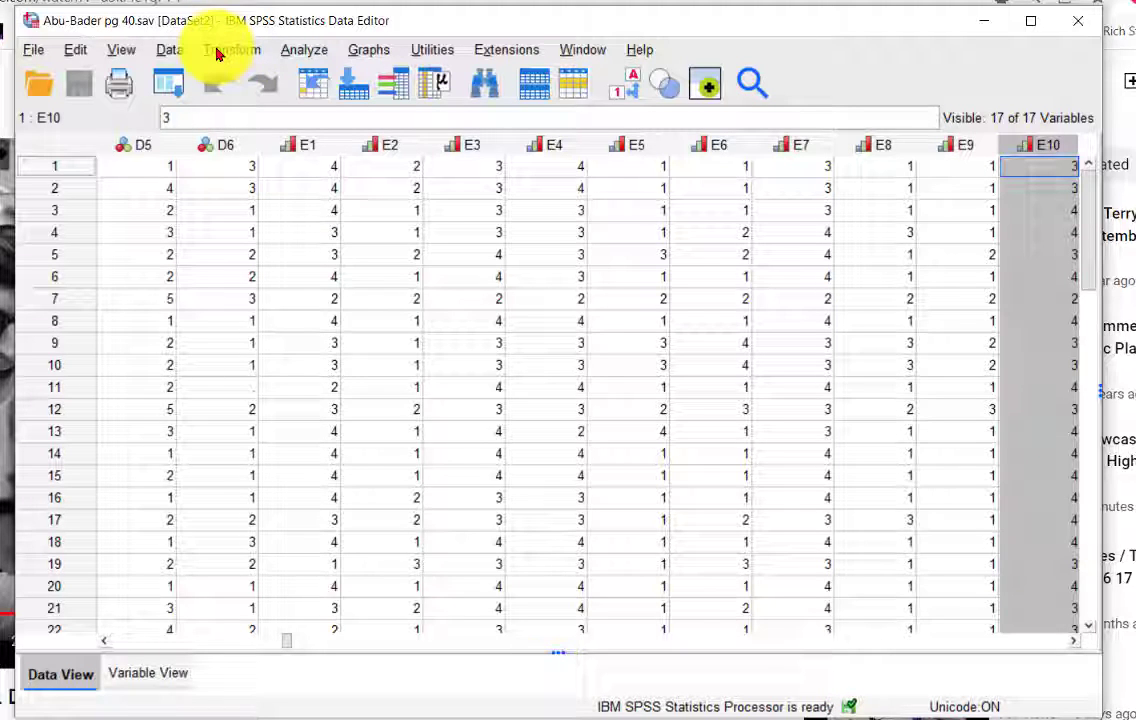
# Run a bivariate Pearson correlation on items E1 through E10.
pyautogui.click(316, 51)
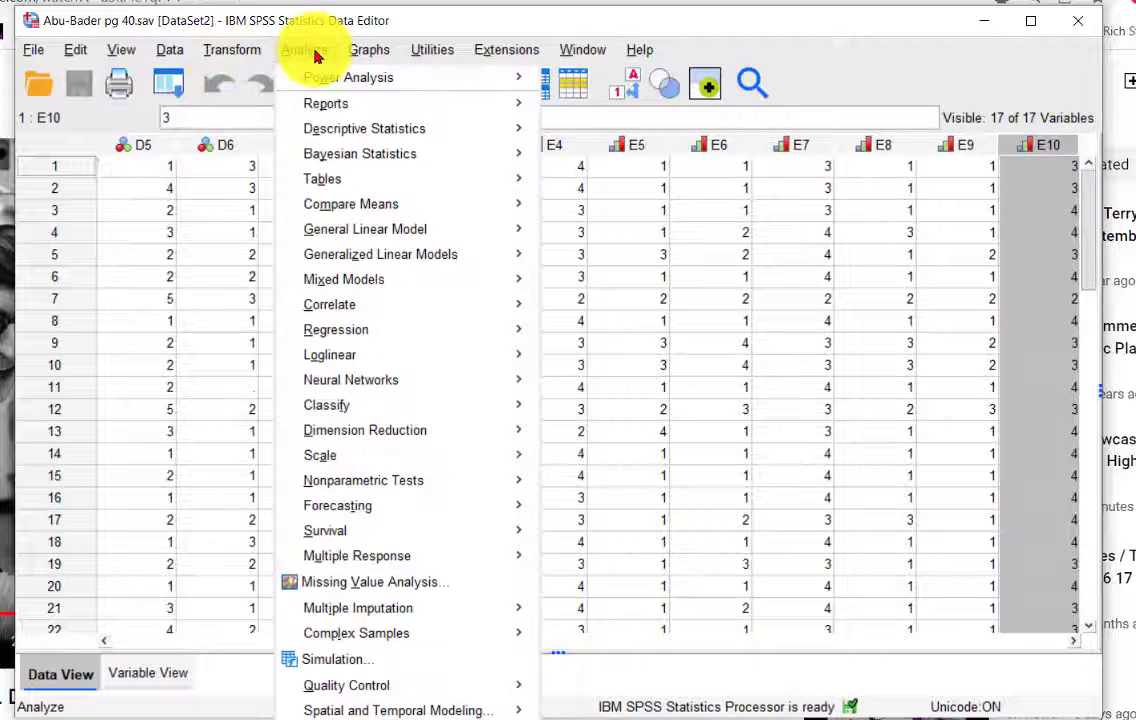
pyautogui.moveTo(337, 300)
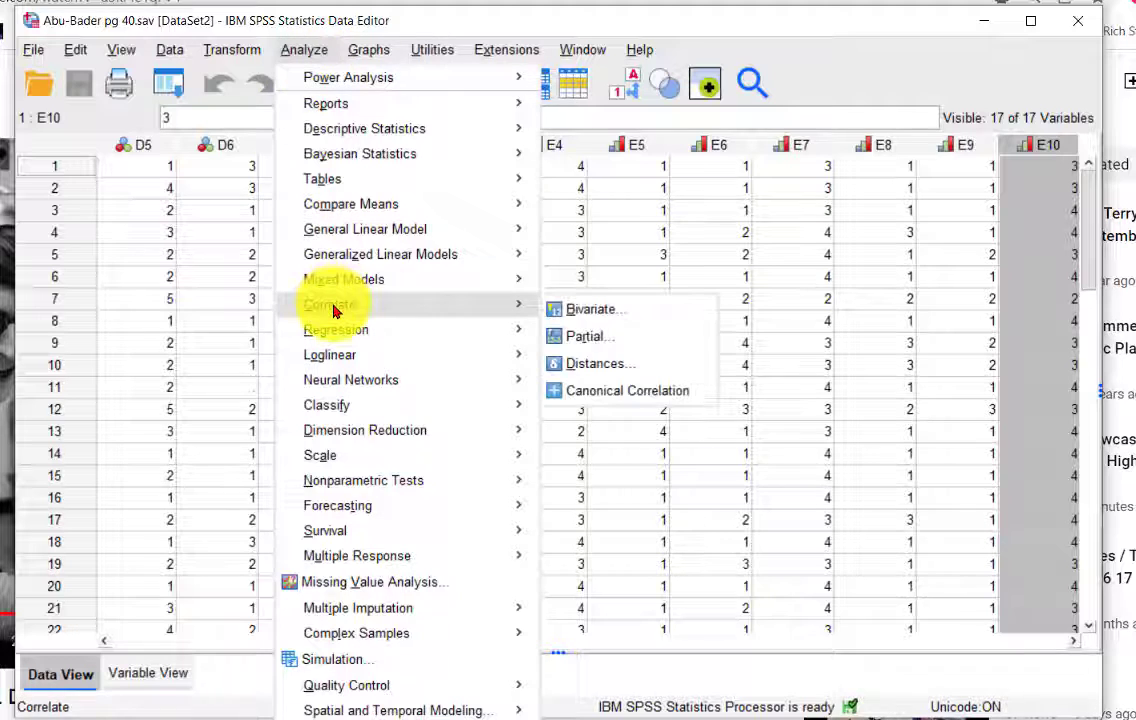
pyautogui.click(586, 318)
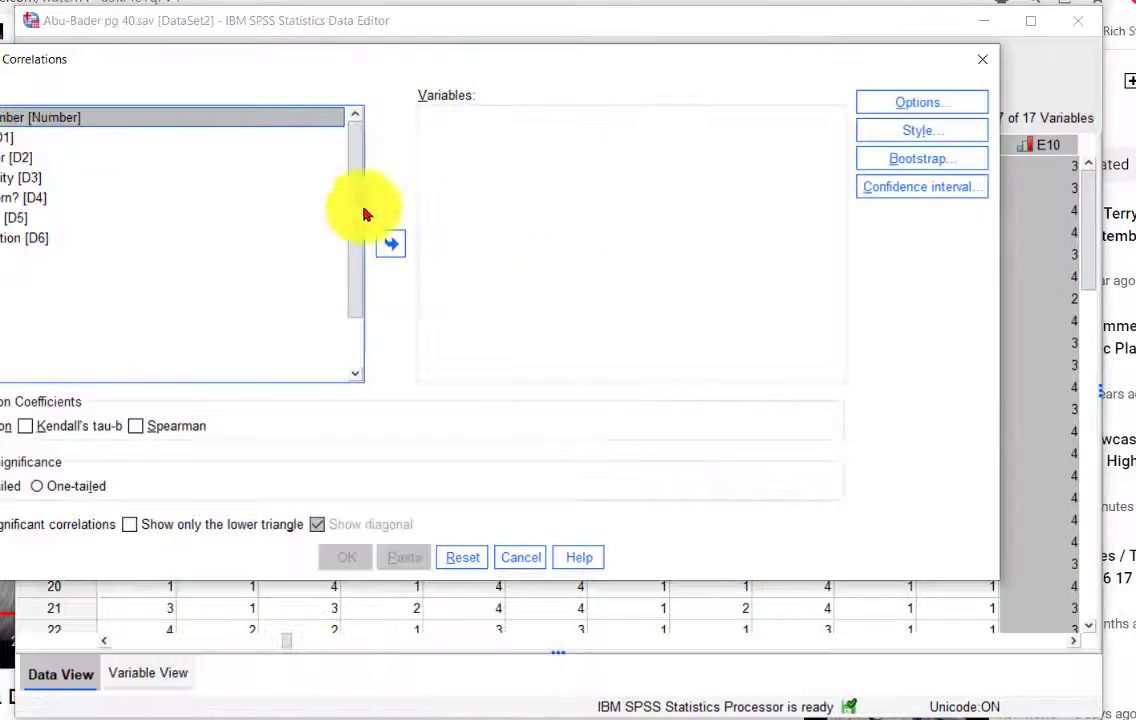
pyautogui.moveTo(234, 63); pyautogui.dragTo(345, 52)
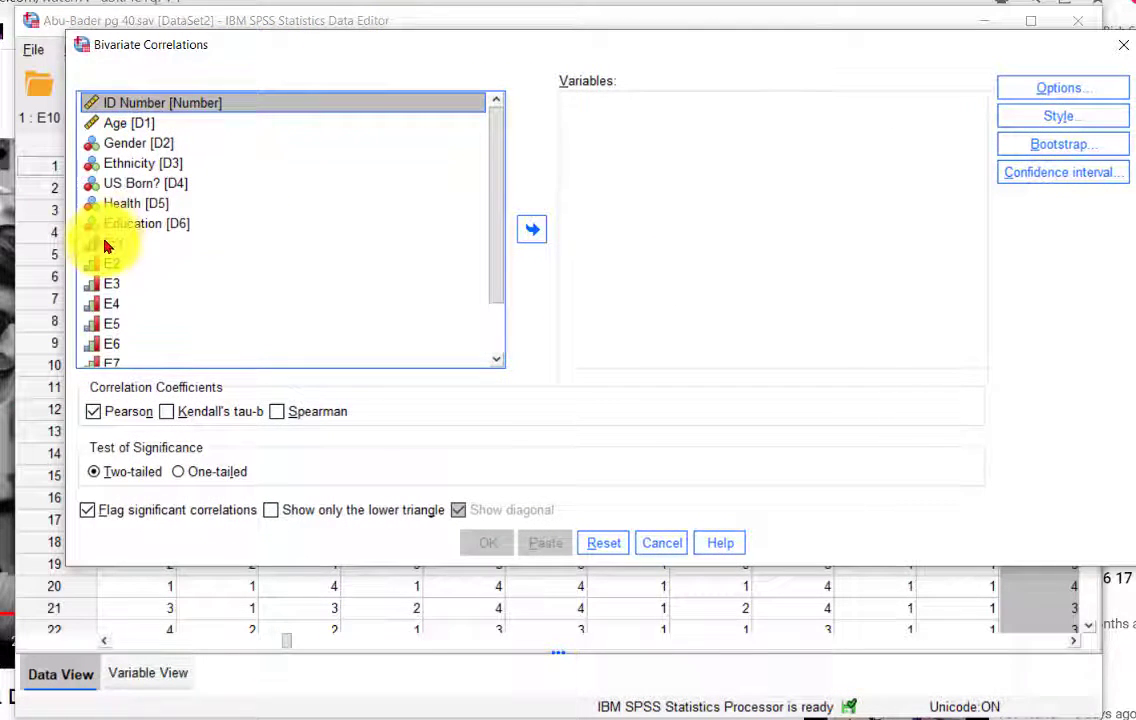
pyautogui.click(240, 244)
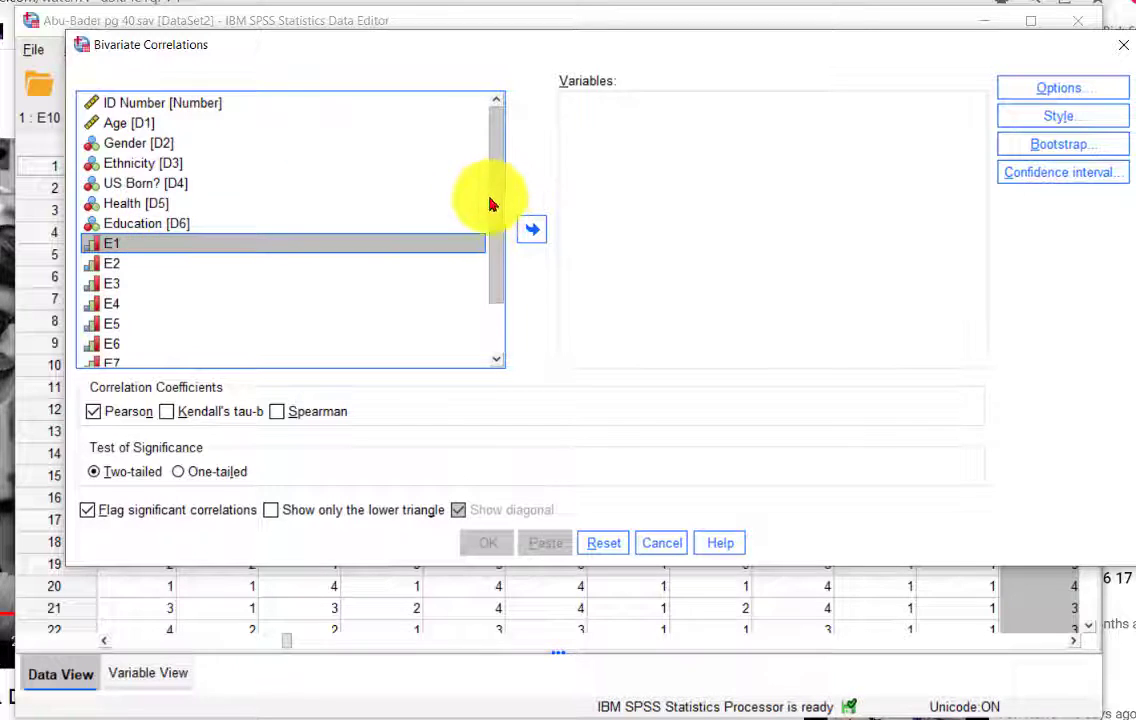
pyautogui.scroll(-2, 490, 204)
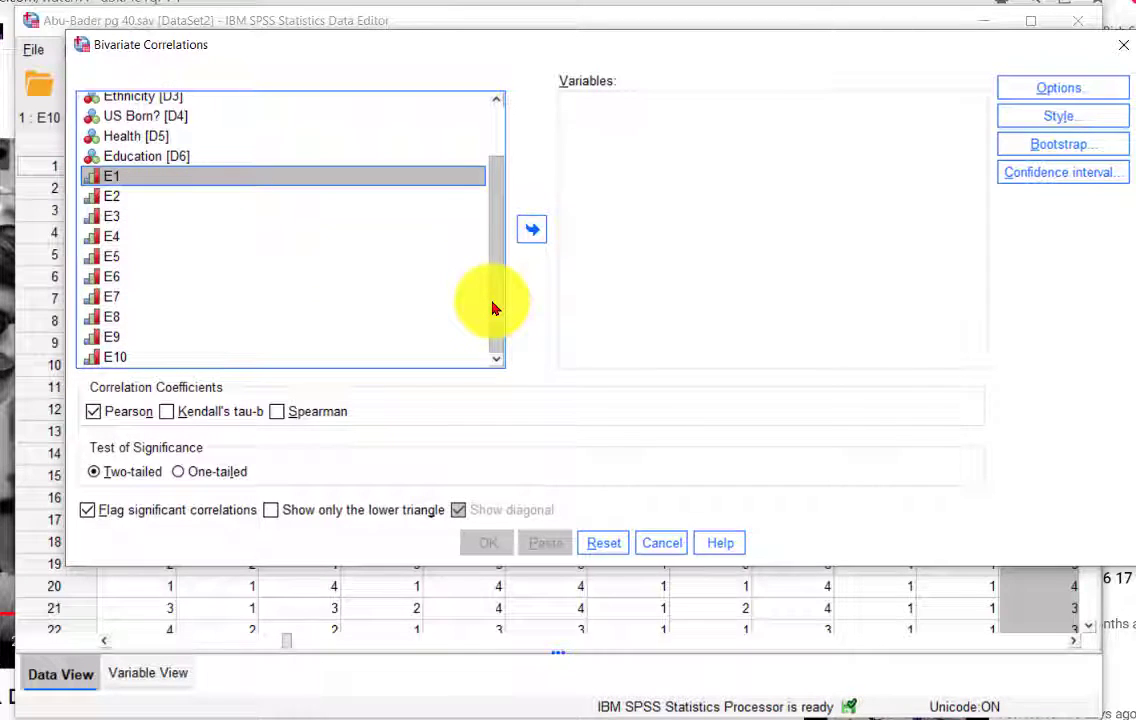
pyautogui.keyDown('shift'); pyautogui.click(119, 357); pyautogui.keyUp('shift')
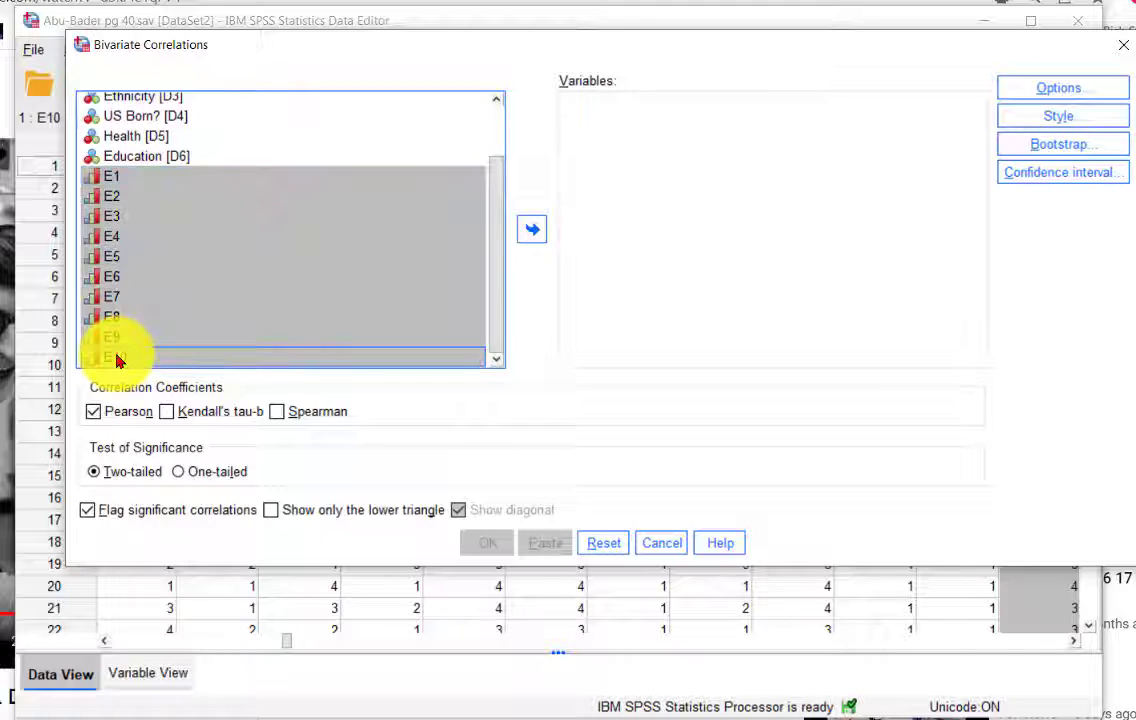
pyautogui.click(530, 231)
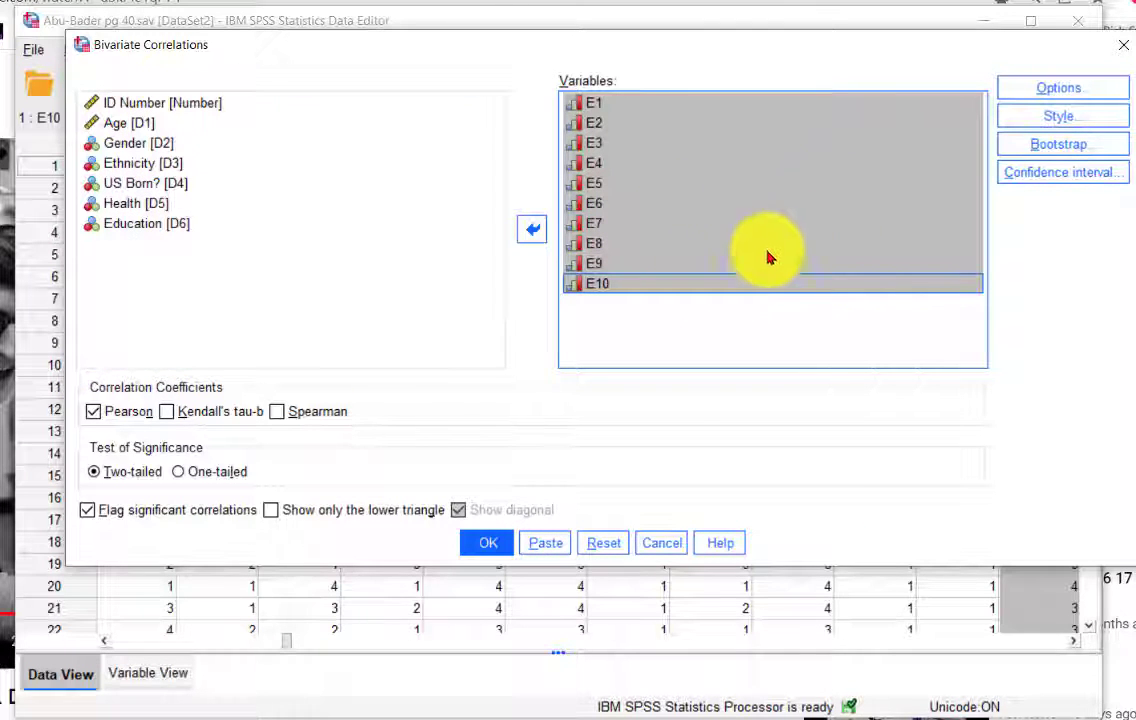
pyautogui.click(468, 540)
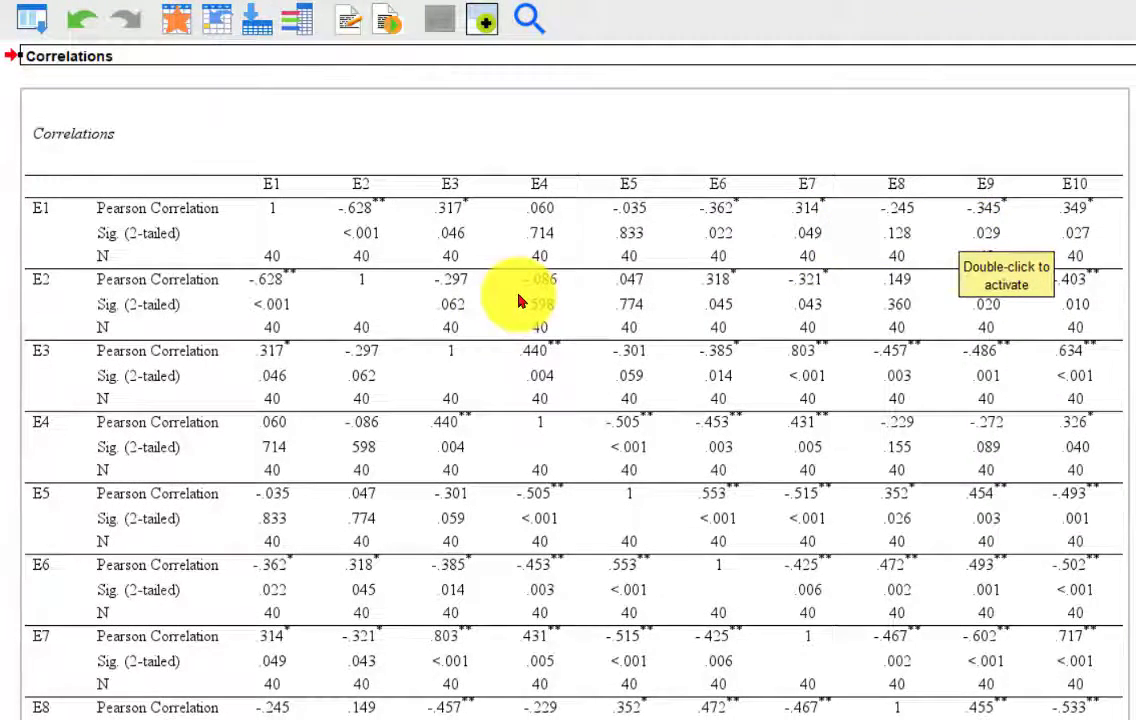
# Open Reliability Analysis and add items E1 through E10 as the scale items.
pyautogui.click(190, 4)
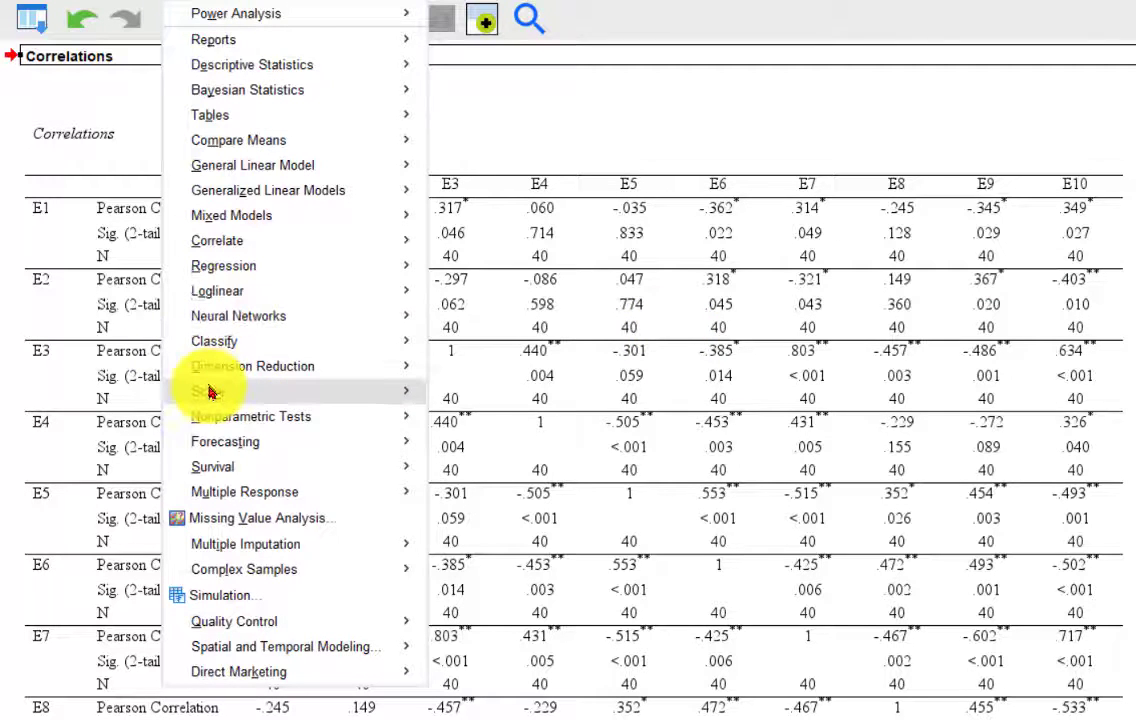
pyautogui.moveTo(210, 390)
pyautogui.click(482, 398)
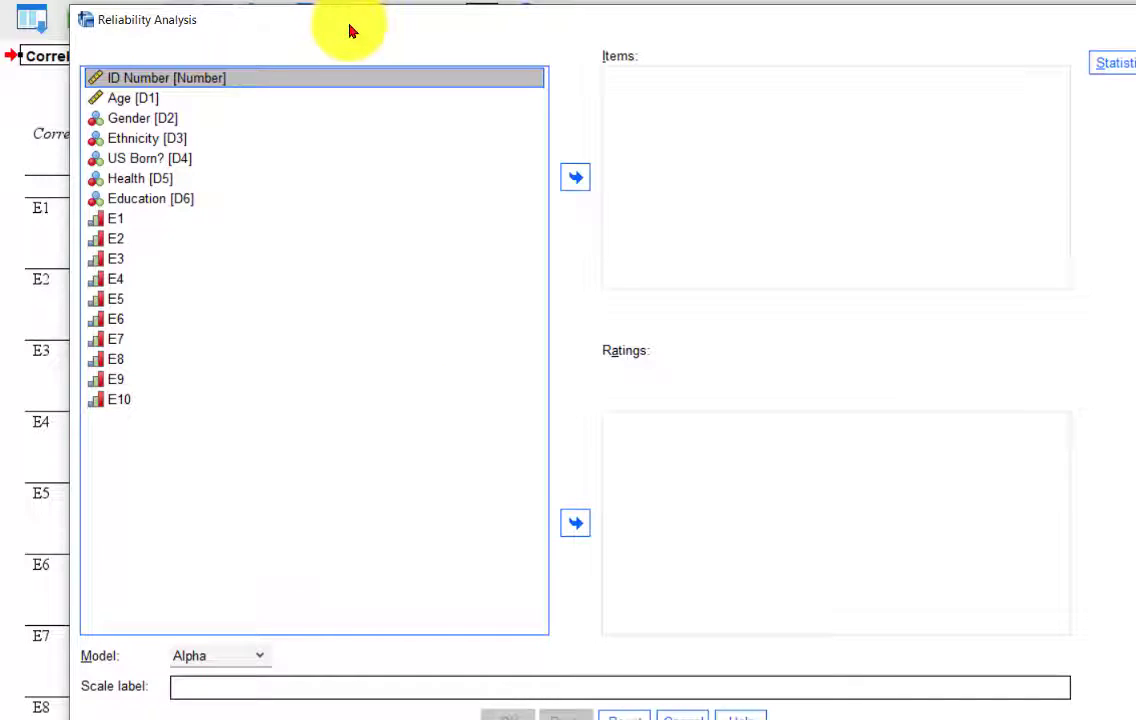
pyautogui.moveTo(343, 33)
pyautogui.mouseDown()
pyautogui.moveTo(327, 38)
pyautogui.moveTo(338, 37)
pyautogui.mouseUp()
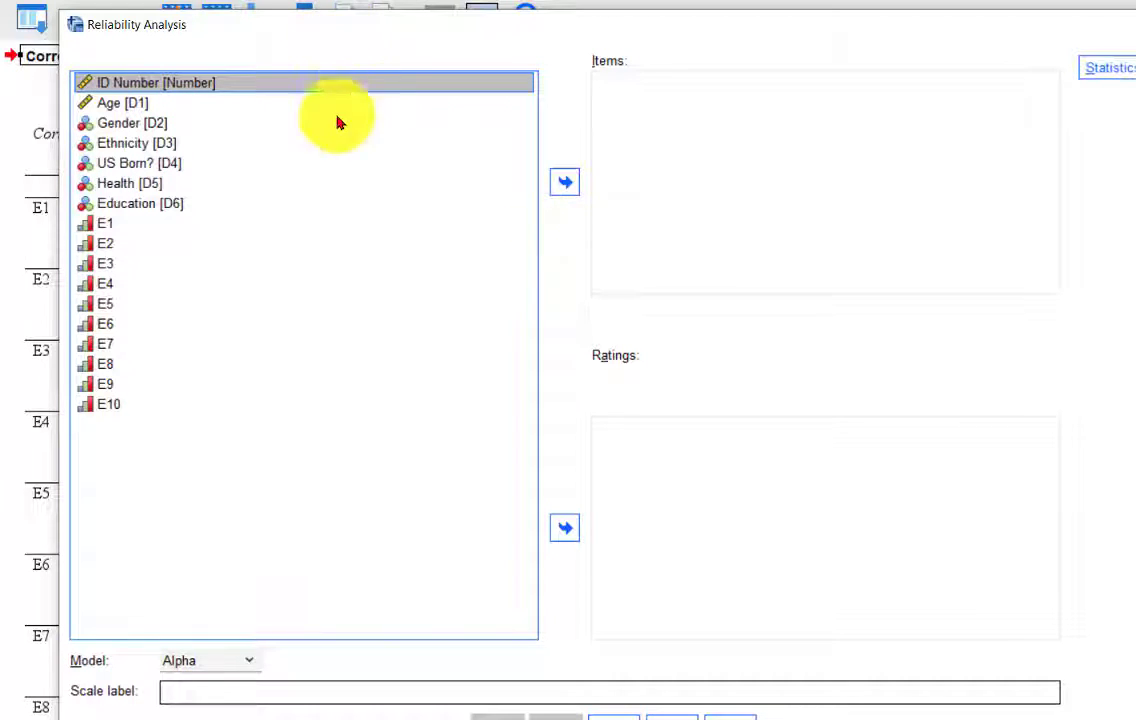
pyautogui.click(104, 228)
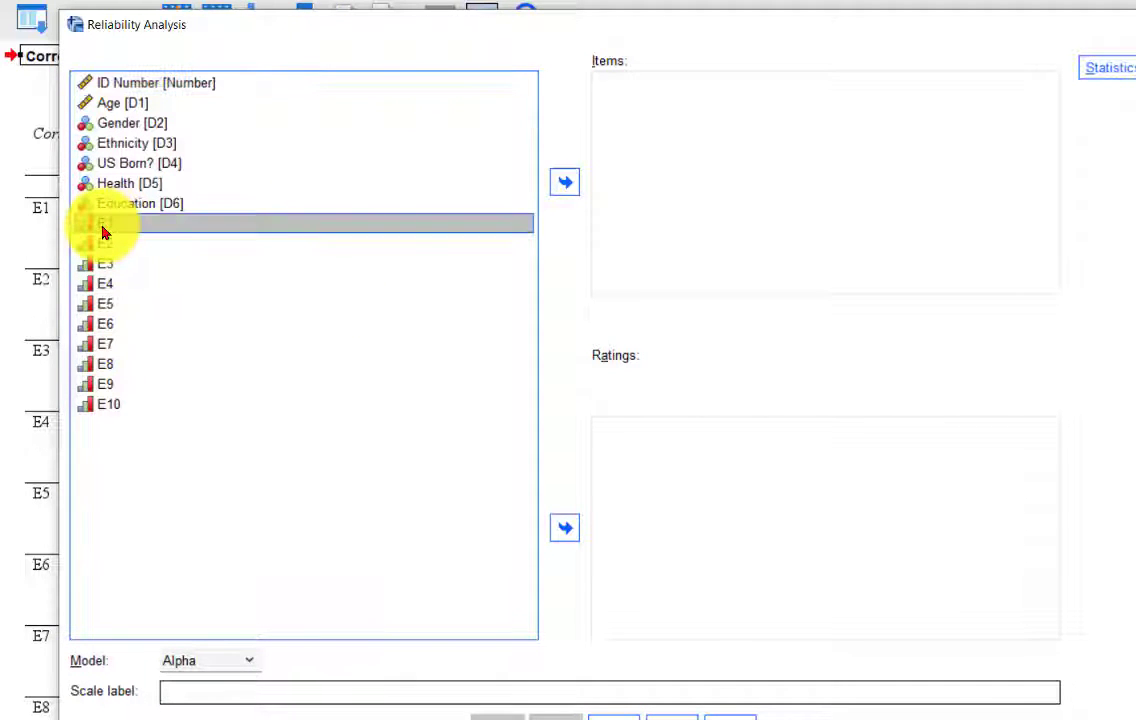
pyautogui.keyDown('shift'); pyautogui.click(138, 401); pyautogui.keyUp('shift')
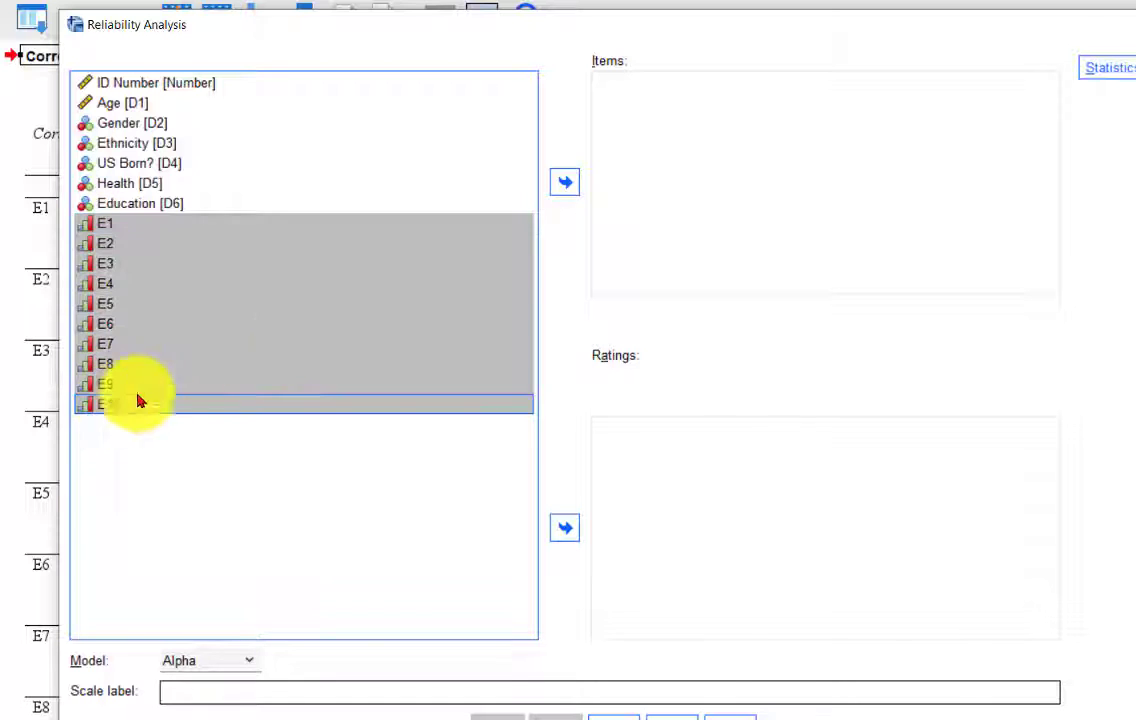
pyautogui.click(564, 183)
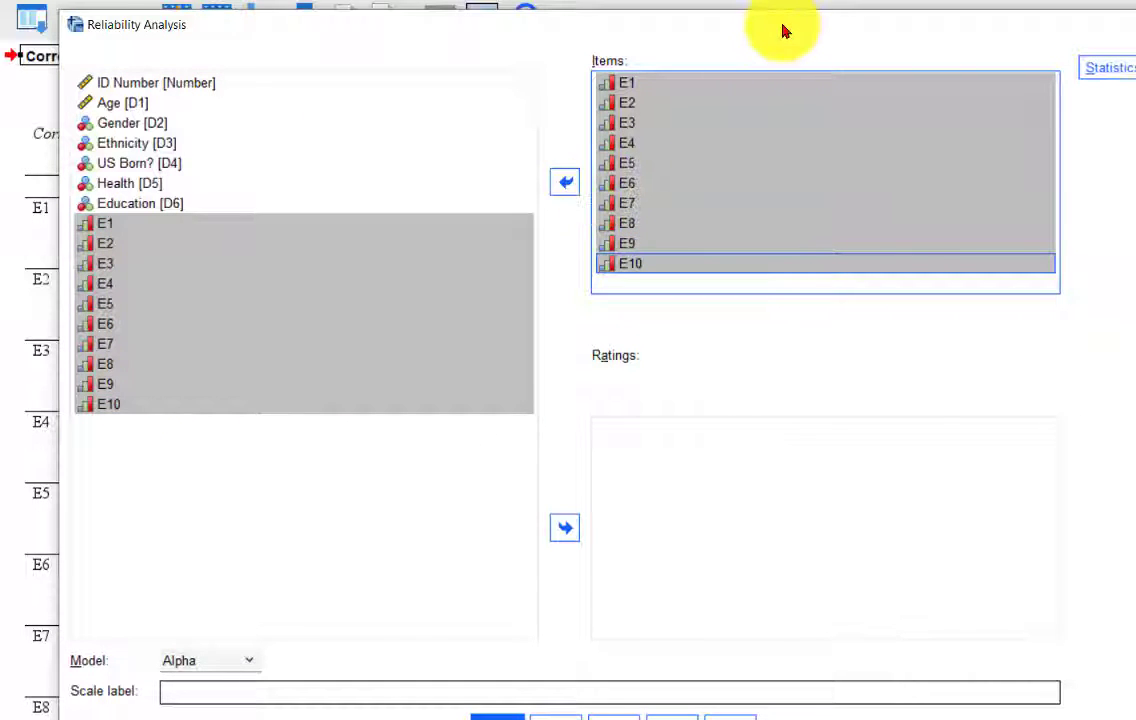
# Request Item, Scale and Scale-if-item-deleted statistics, then run the analysis.
pyautogui.moveTo(785, 32); pyautogui.dragTo(685, 33)
pyautogui.click(1010, 72)
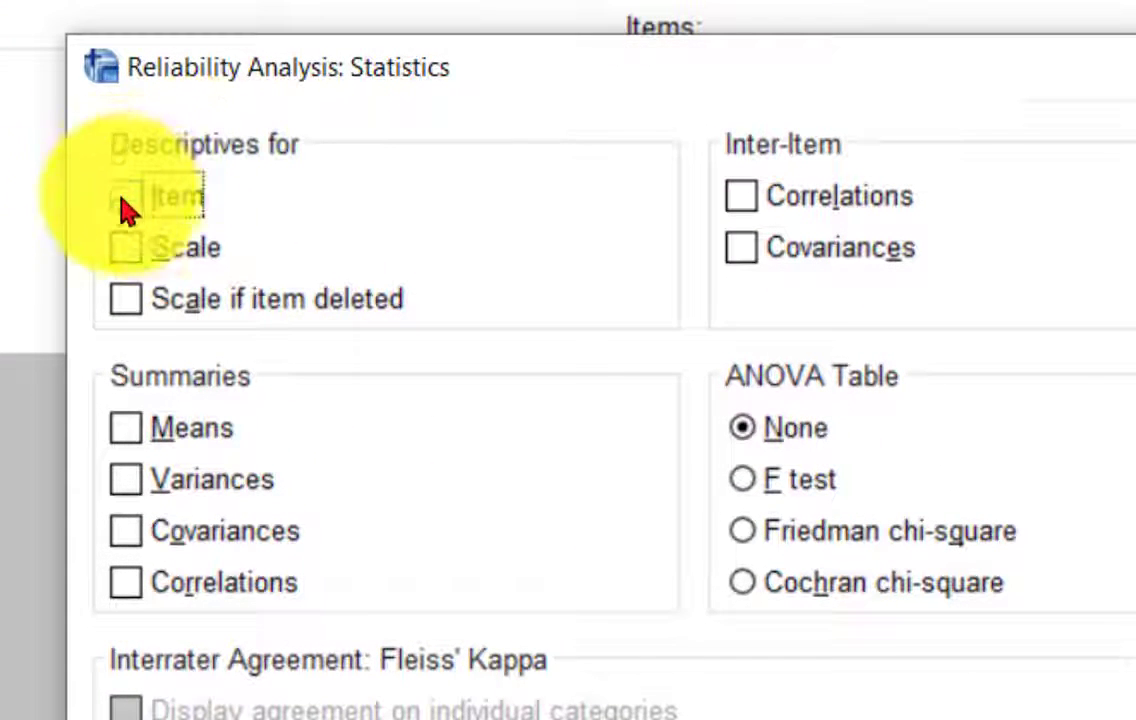
pyautogui.click(127, 195)
pyautogui.click(124, 262)
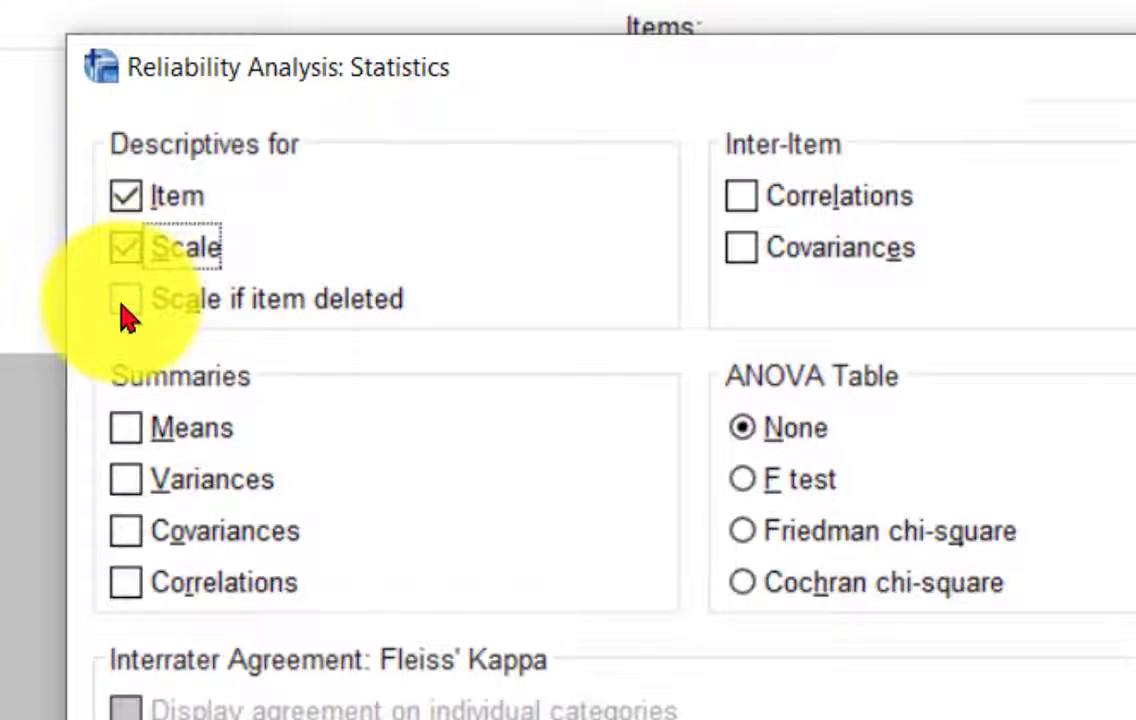
pyautogui.click(125, 299)
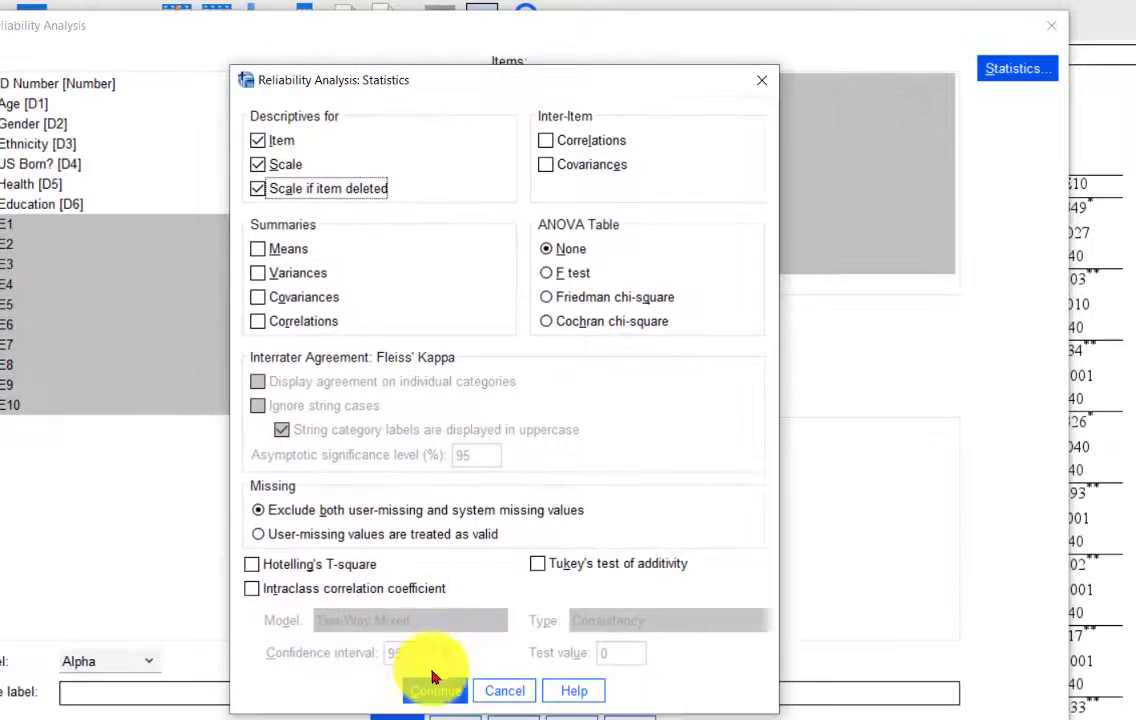
pyautogui.click(423, 694)
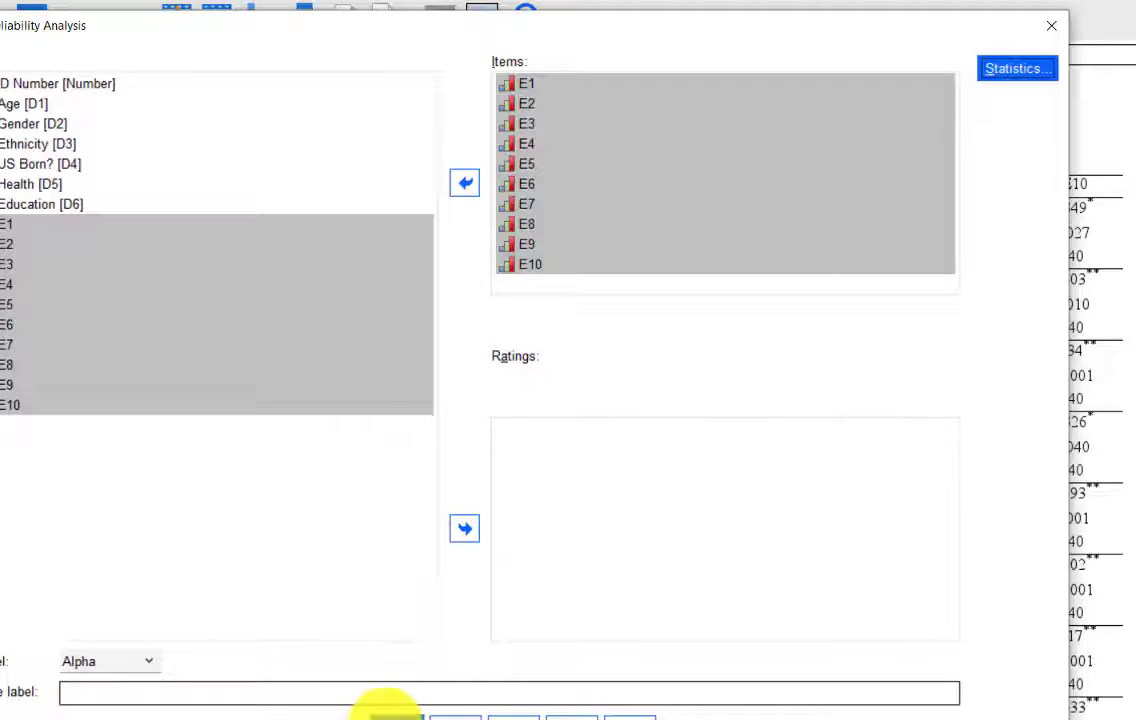
pyautogui.click(390, 714)
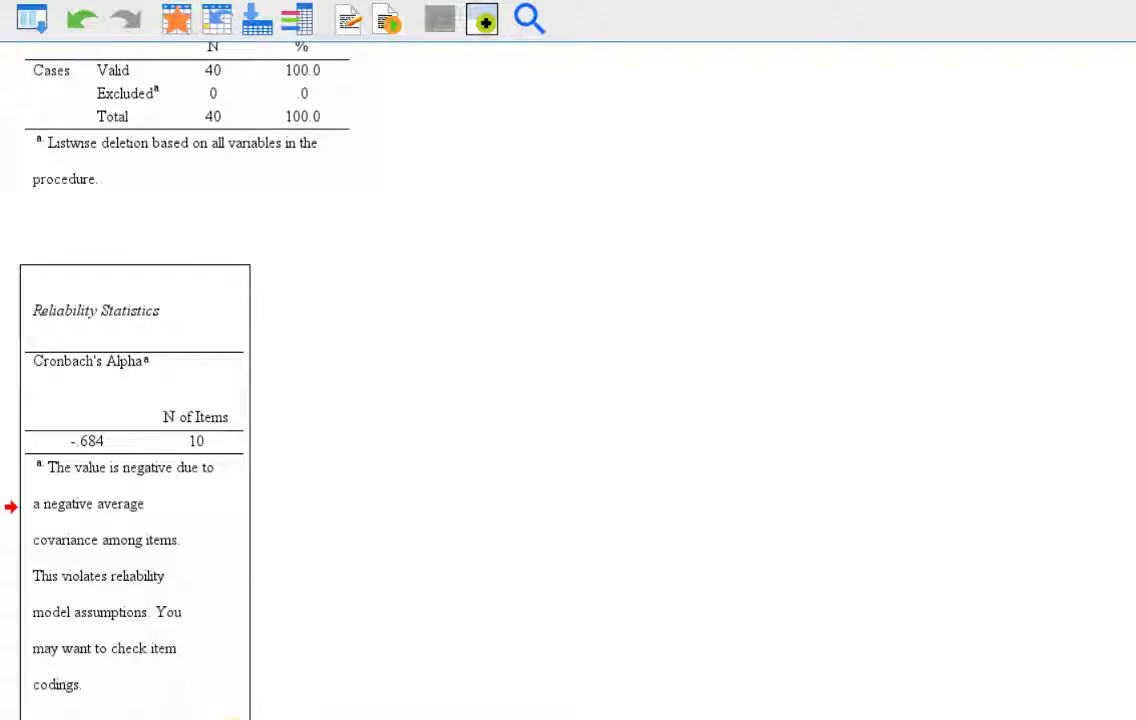
# View the Reliability Statistics table showing alpha -.684 for 10 items.
pyautogui.moveTo(302, 719)
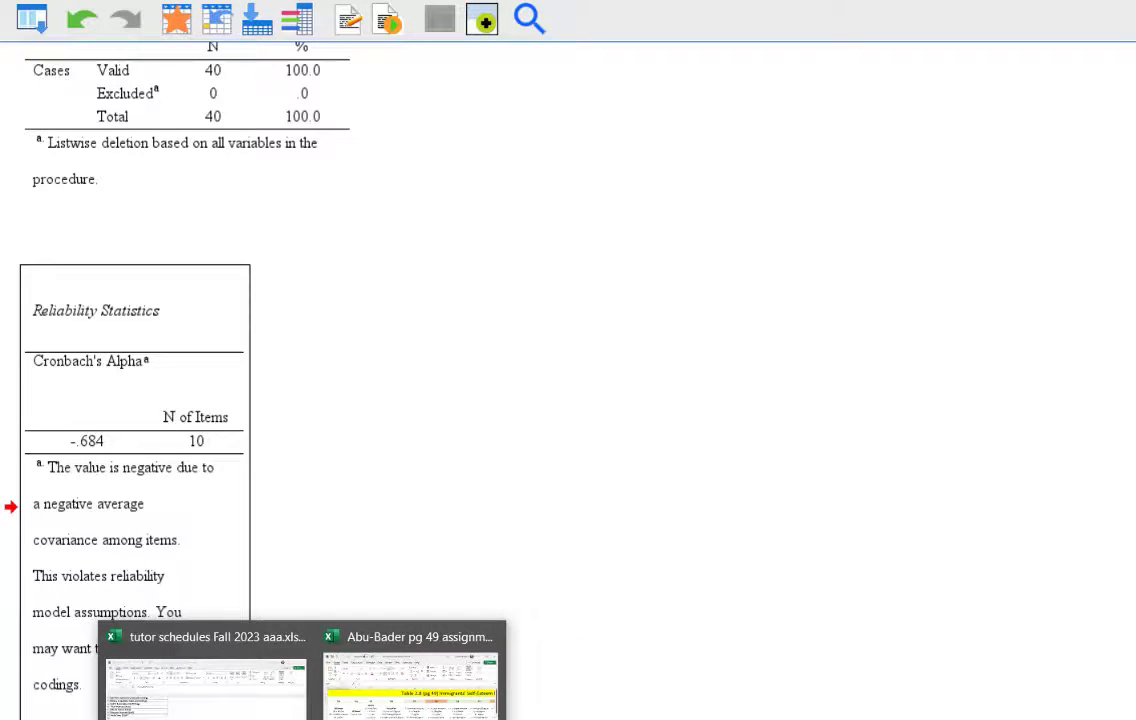
pyautogui.click(408, 684)
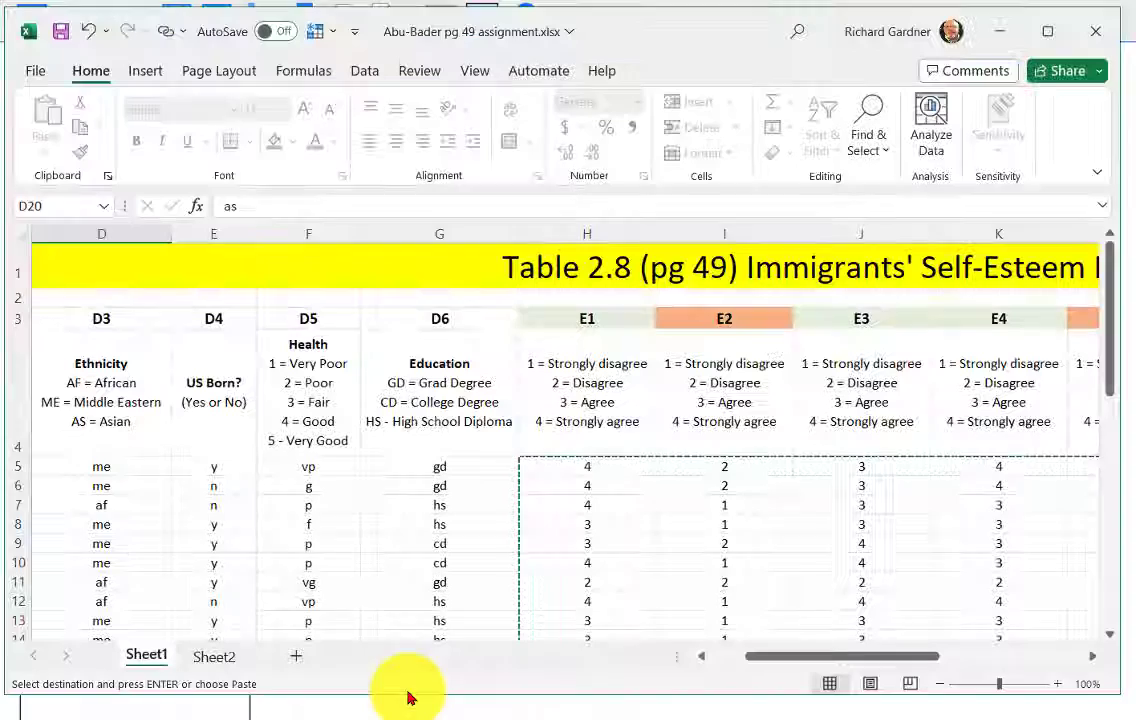
pyautogui.click(720, 322)
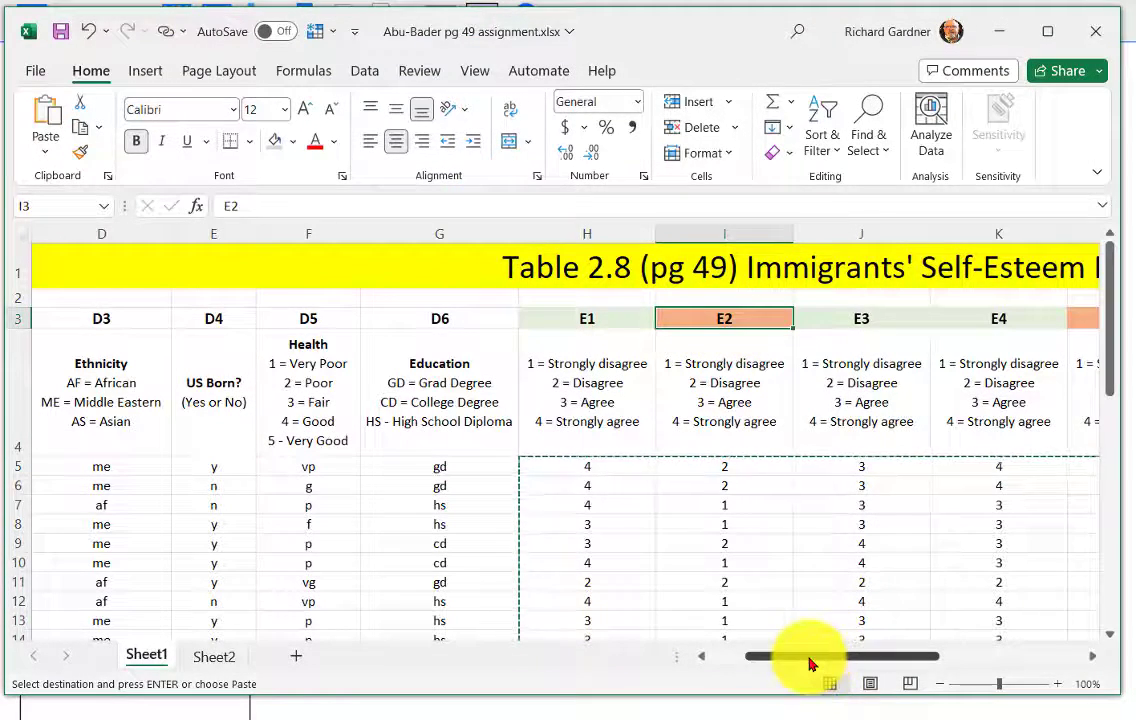
pyautogui.moveTo(811, 664); pyautogui.dragTo(912, 642)
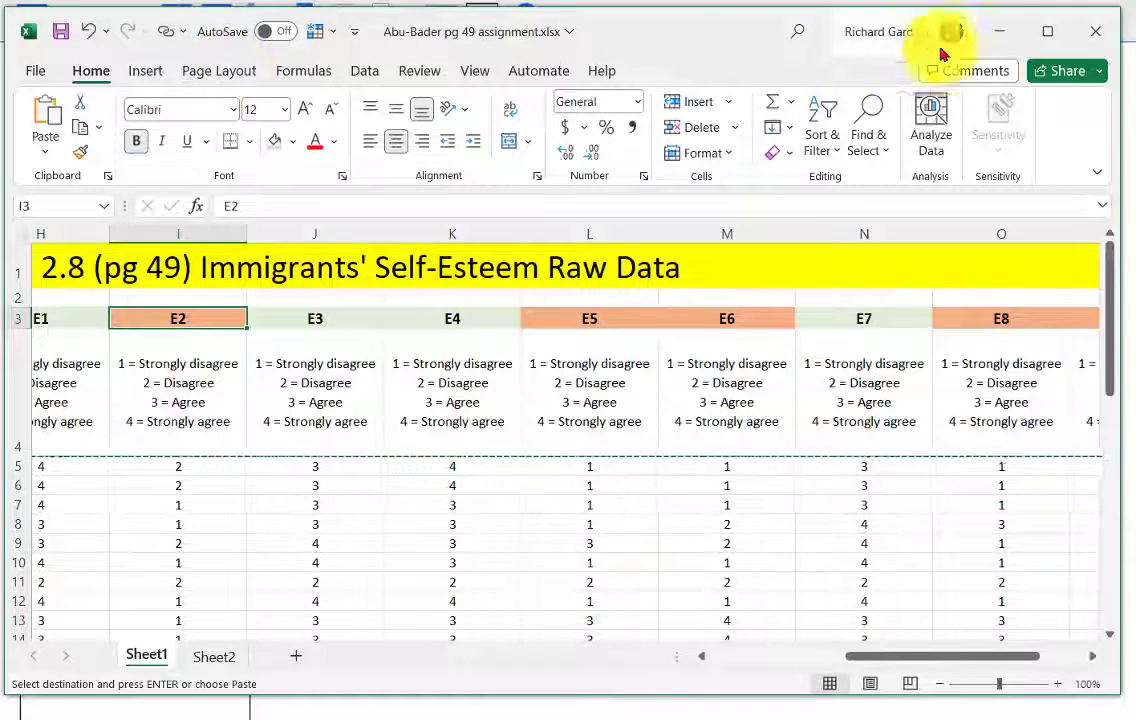
pyautogui.click(998, 33)
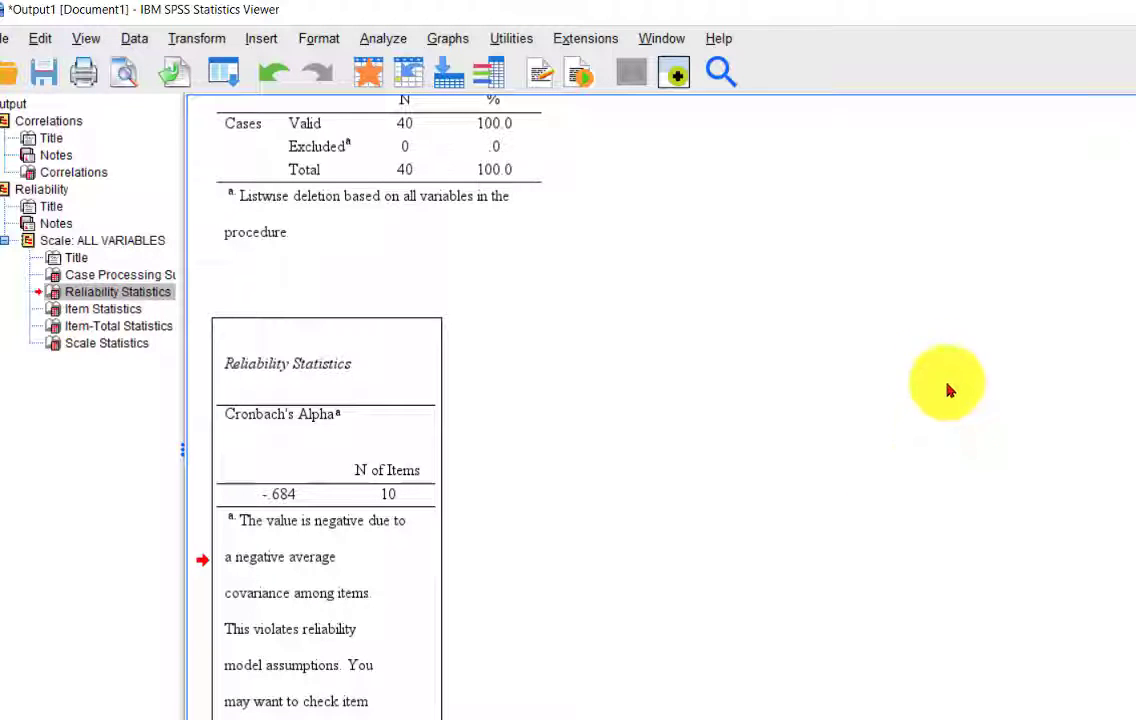
# Open Recode into Same Variables, remove Education and select item E2.
pyautogui.click(196, 45)
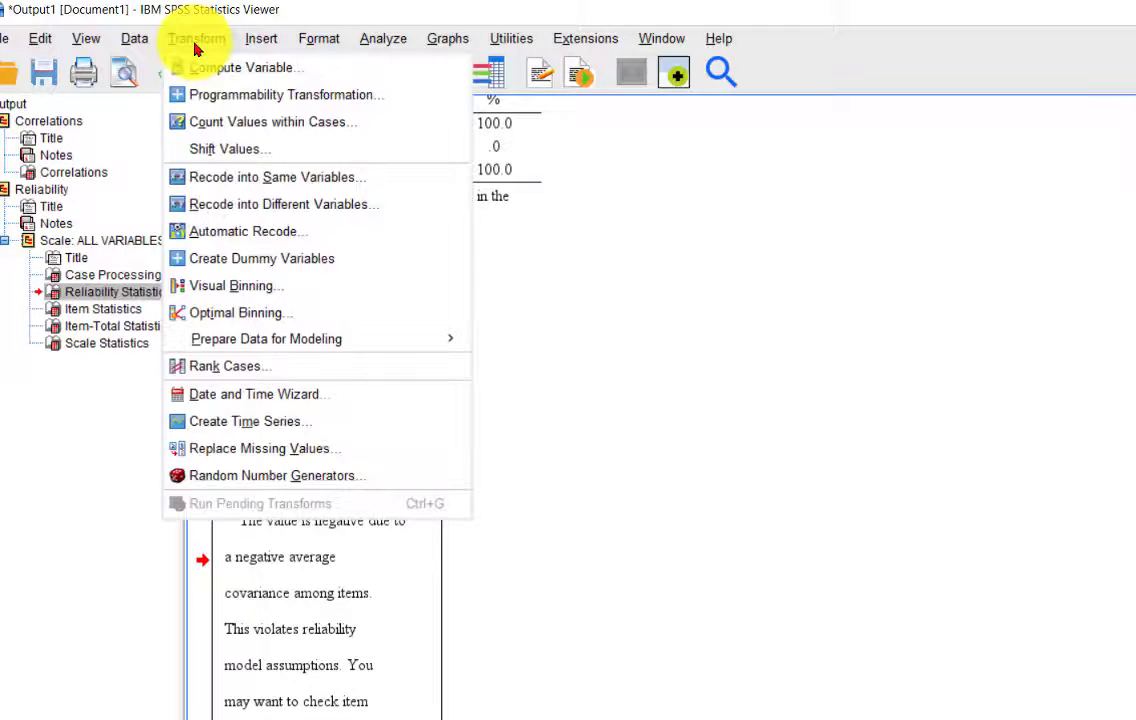
pyautogui.click(211, 182)
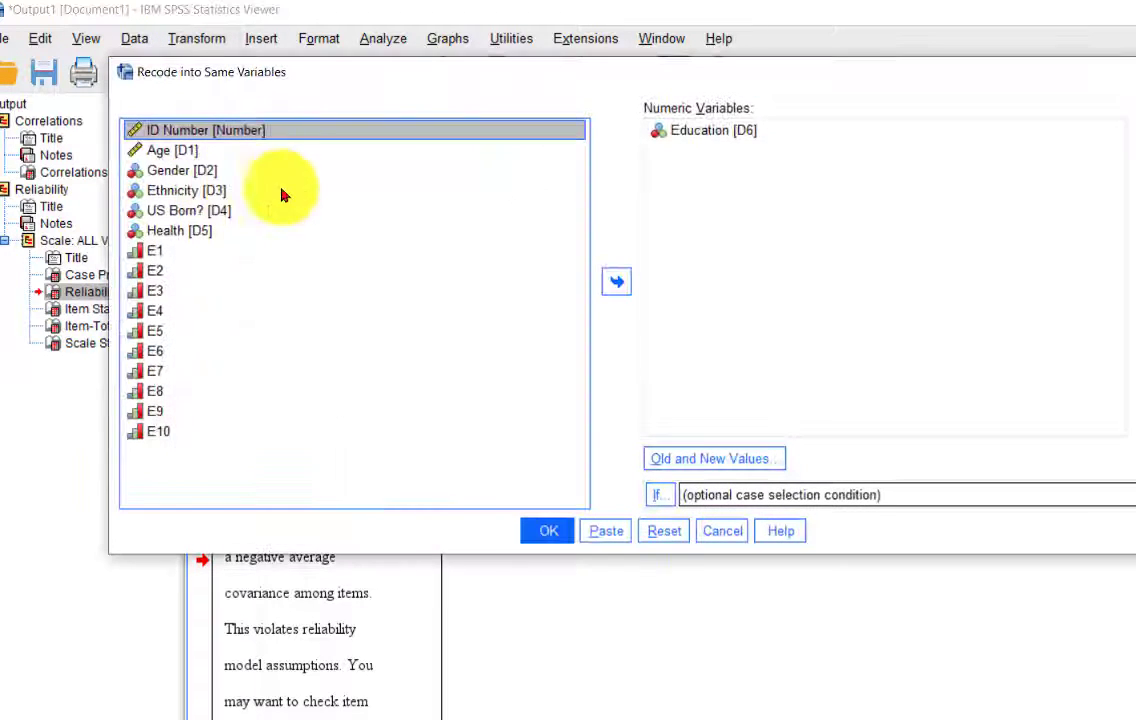
pyautogui.click(716, 133)
pyautogui.click(616, 282)
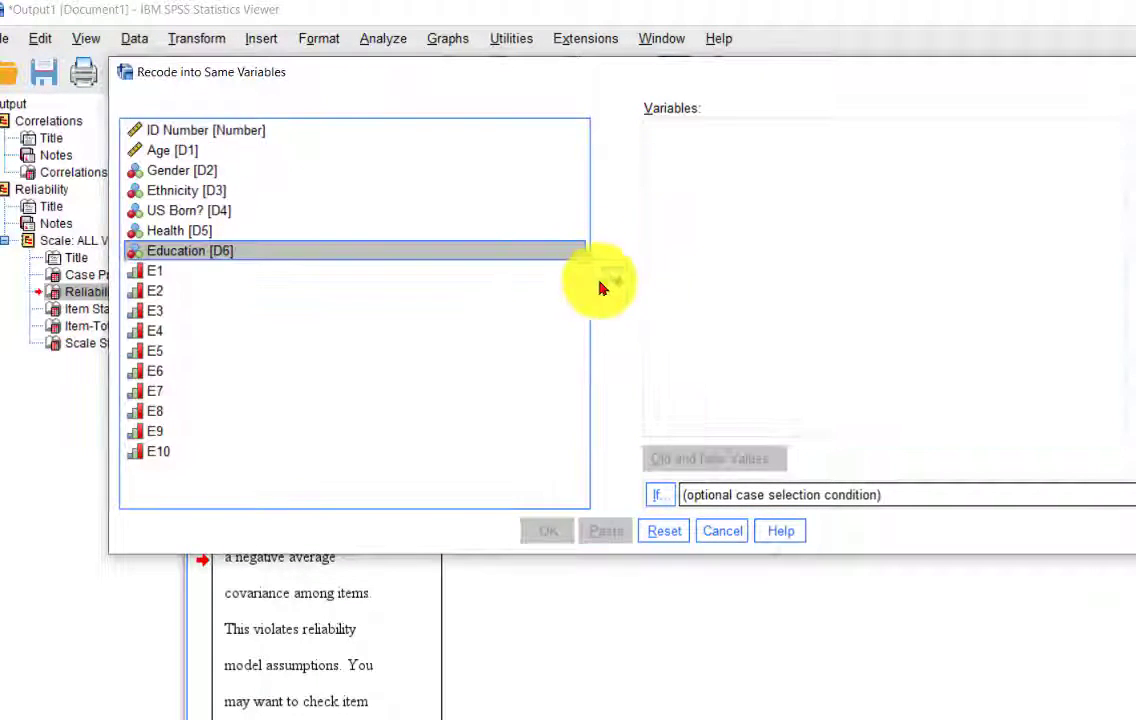
pyautogui.click(150, 291)
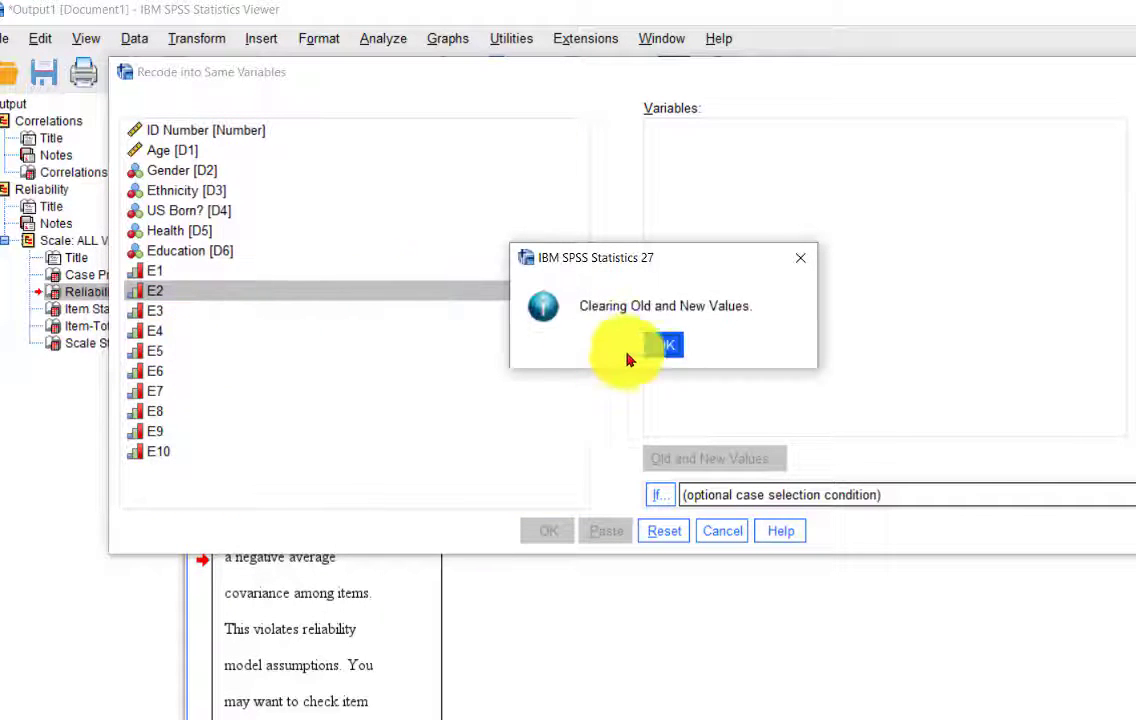
pyautogui.click(666, 345)
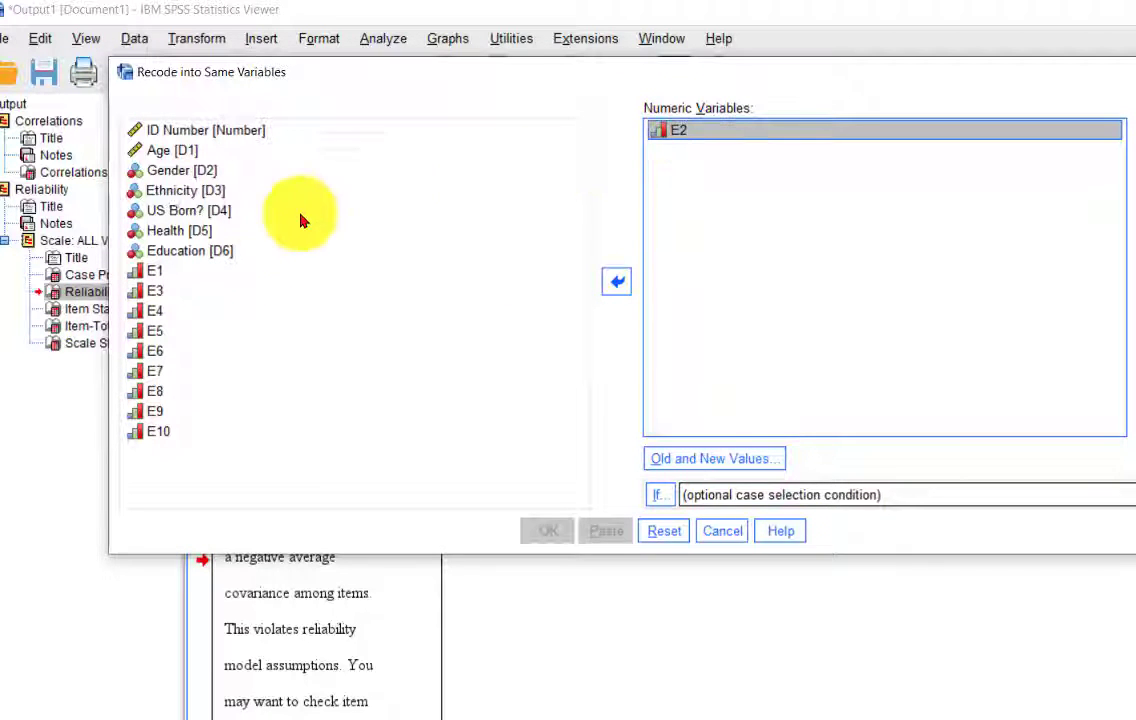
# Add items E5, E6, E8 and E9 to the variables to recode.
pyautogui.click(152, 331)
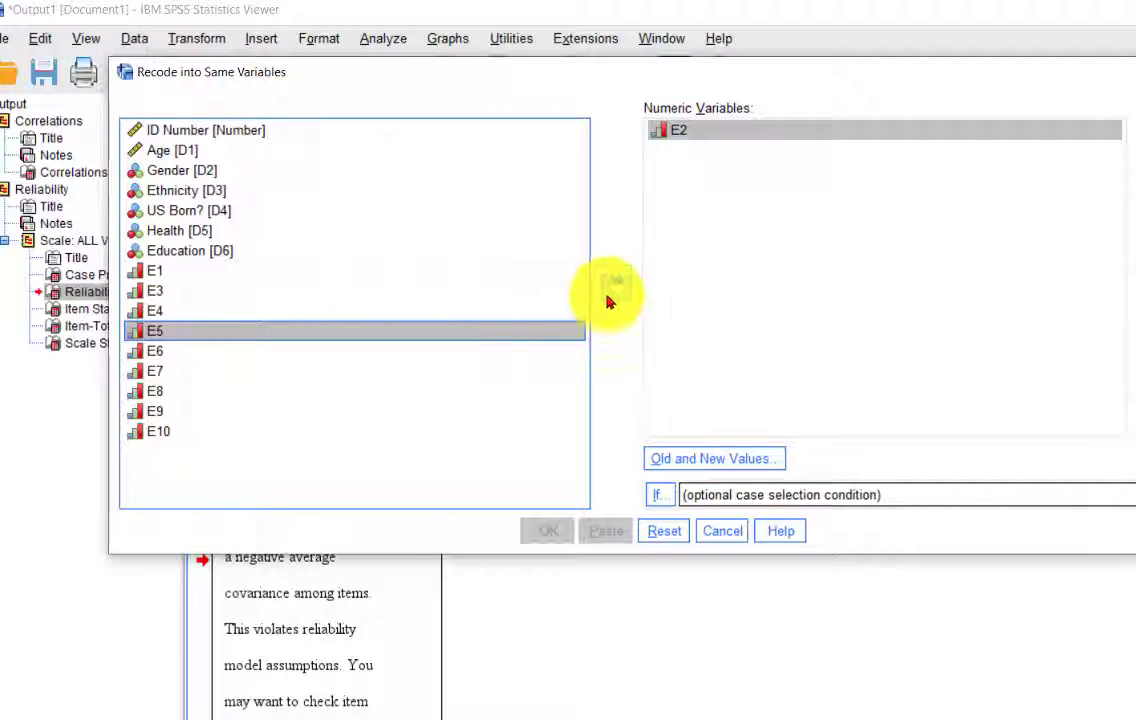
pyautogui.click(609, 290)
pyautogui.click(150, 331)
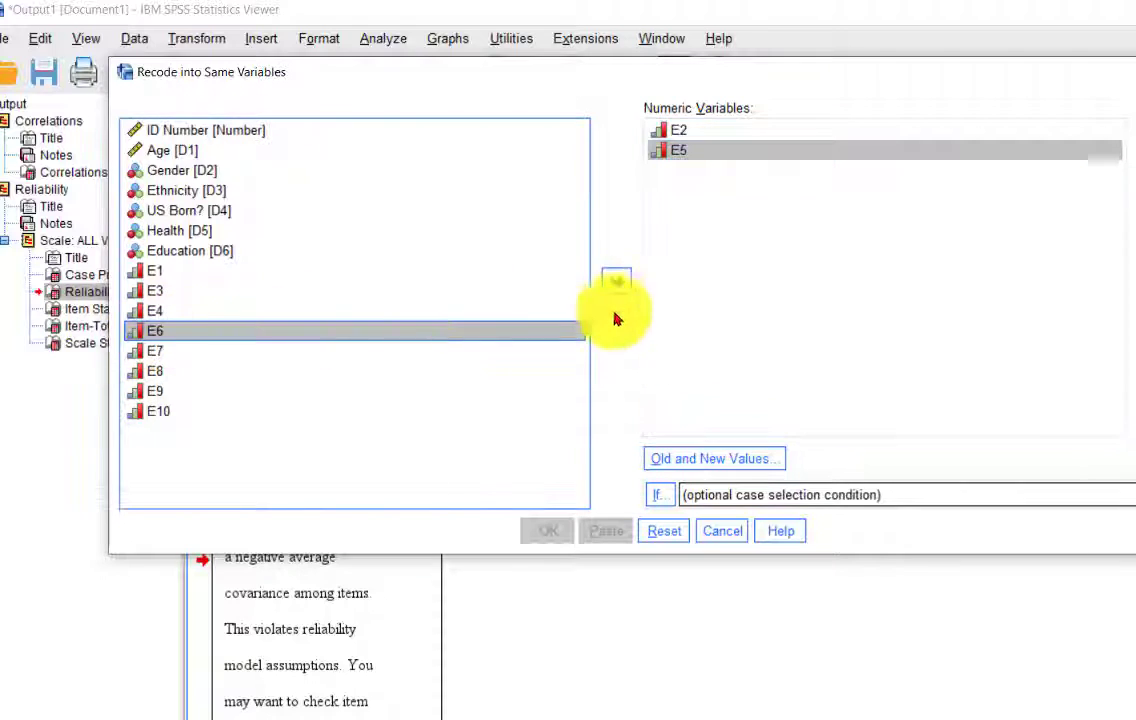
pyautogui.click(618, 285)
pyautogui.click(157, 350)
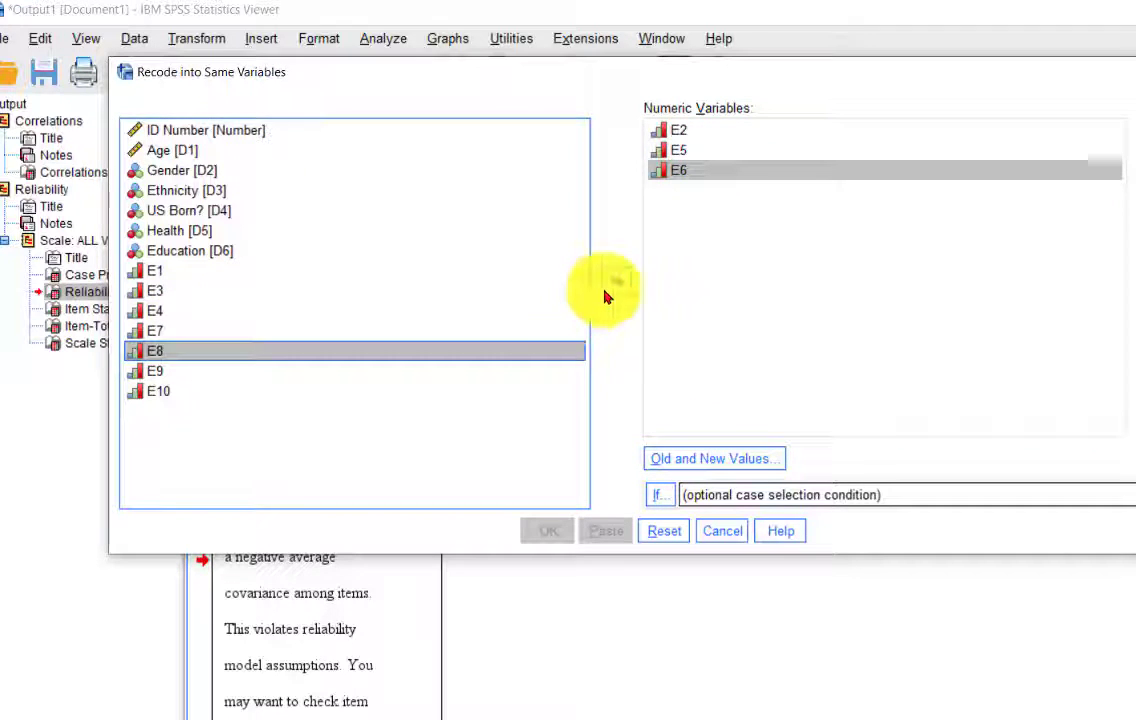
pyautogui.click(617, 282)
pyautogui.click(154, 352)
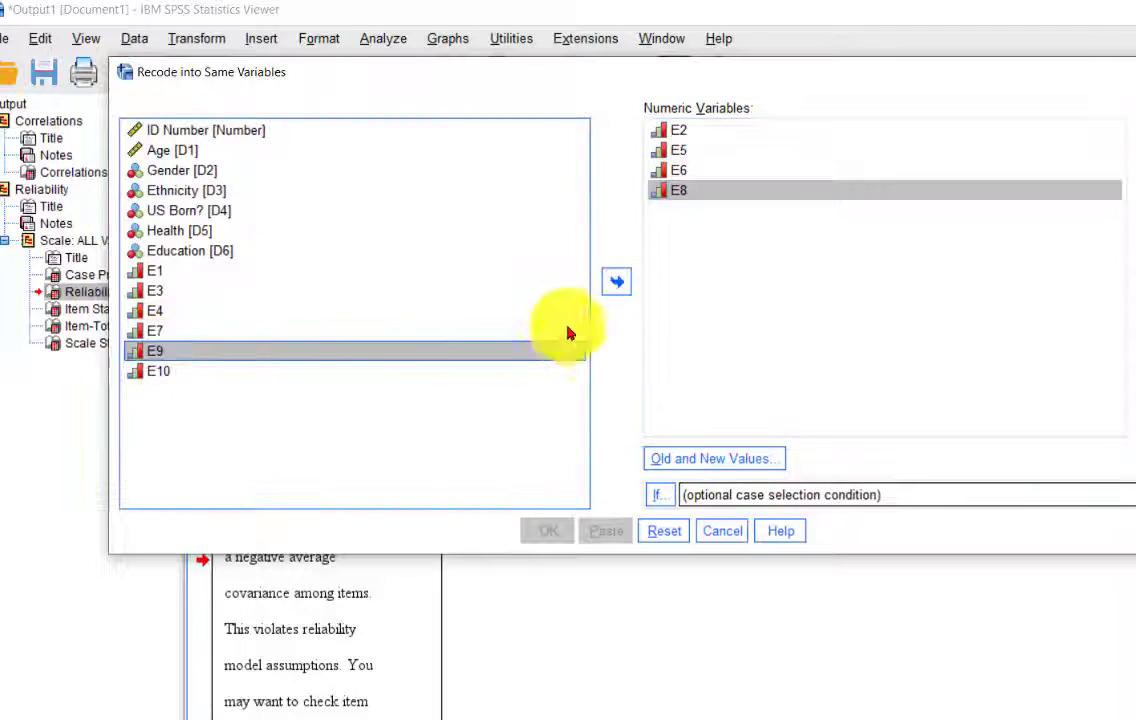
pyautogui.click(624, 293)
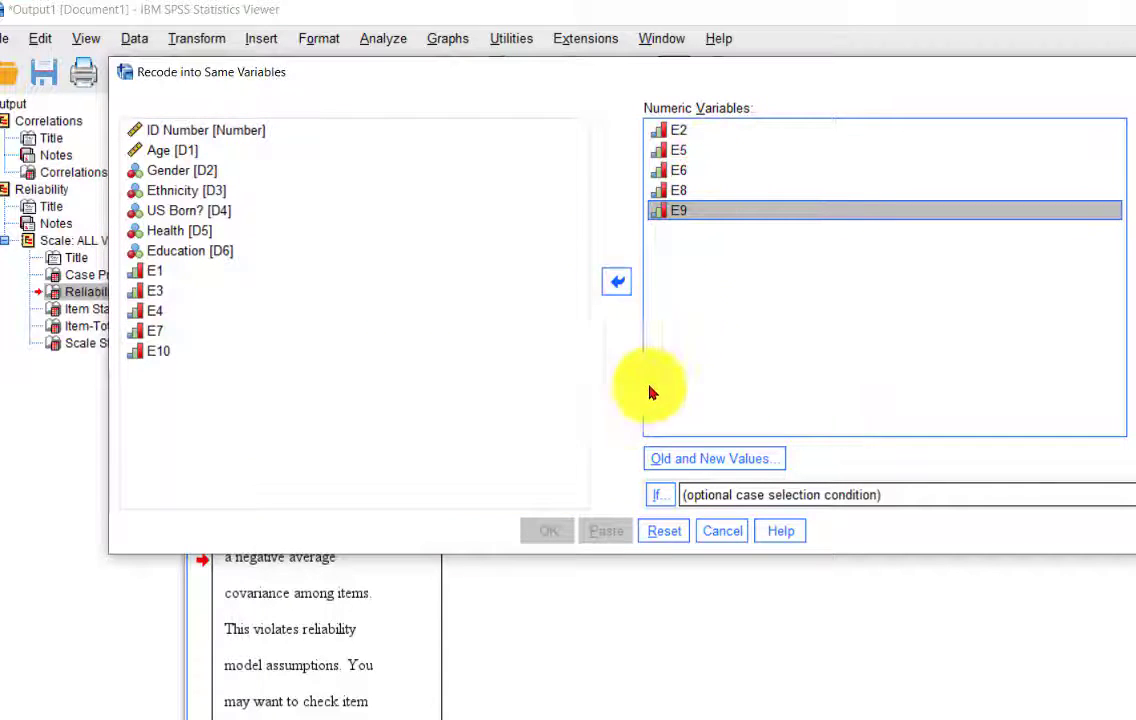
# Check the raw data workbook in Excel, then hide it to return to the recode dialog.
pyautogui.click(408, 718)
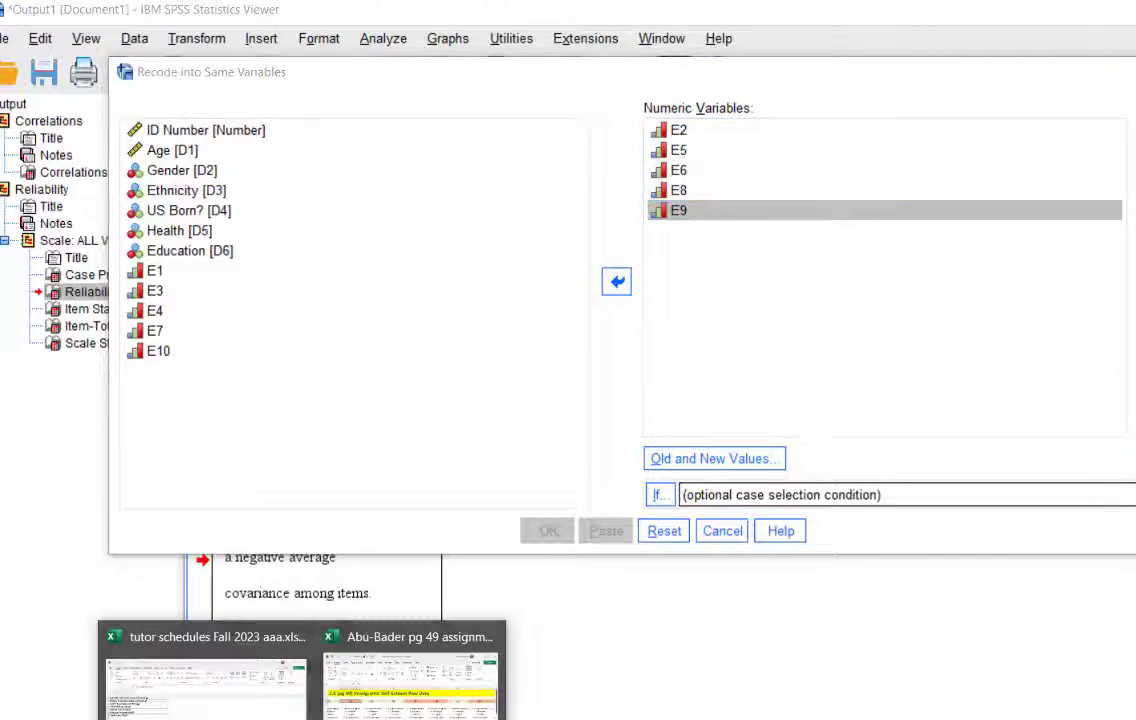
pyautogui.click(403, 716)
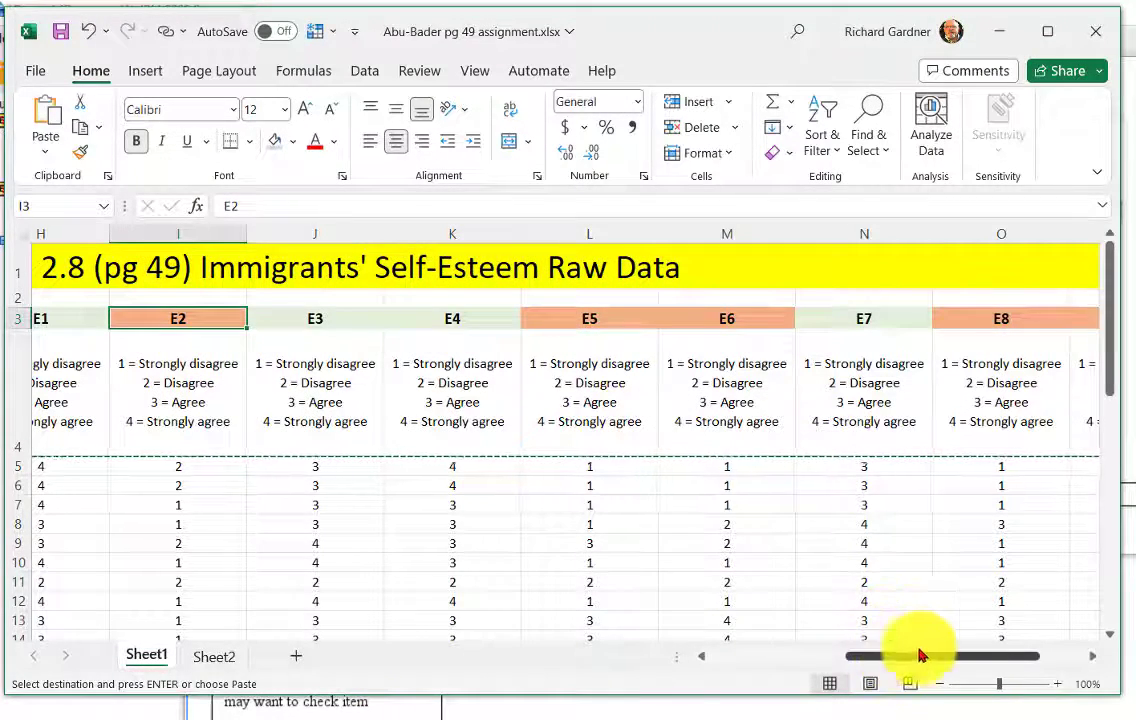
pyautogui.moveTo(920, 657); pyautogui.dragTo(977, 654)
pyautogui.click(998, 31)
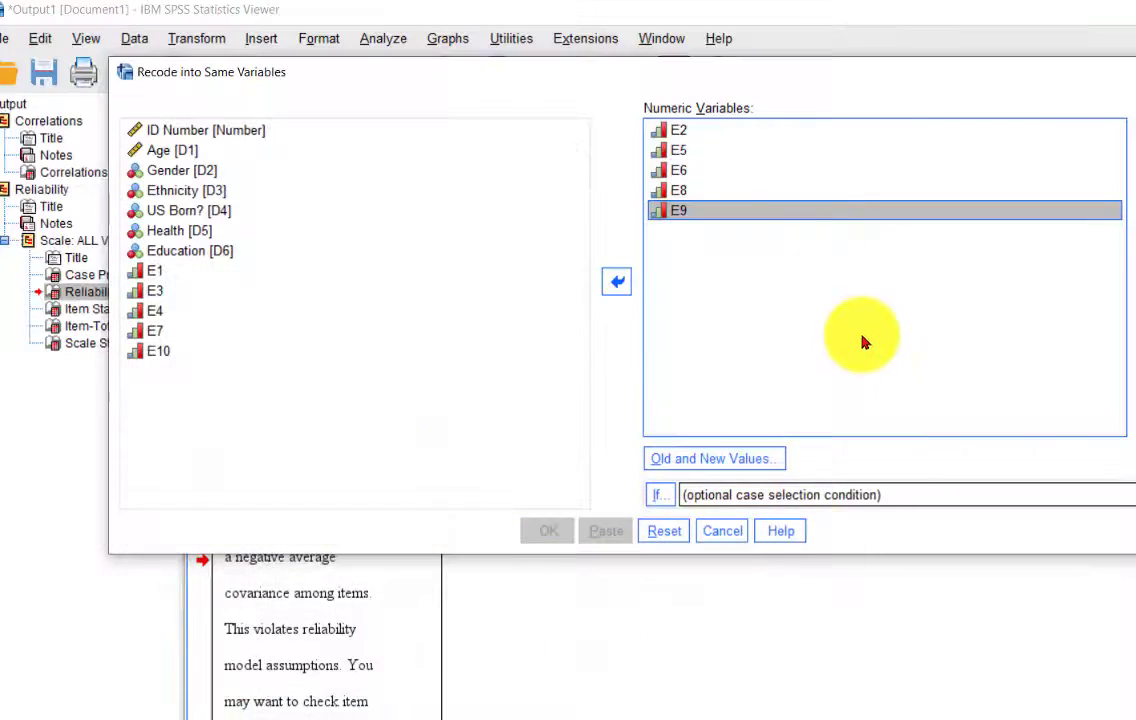
# In Old and New Values, enter the 1→4 and 2→3 reverse-coding mappings.
pyautogui.click(716, 459)
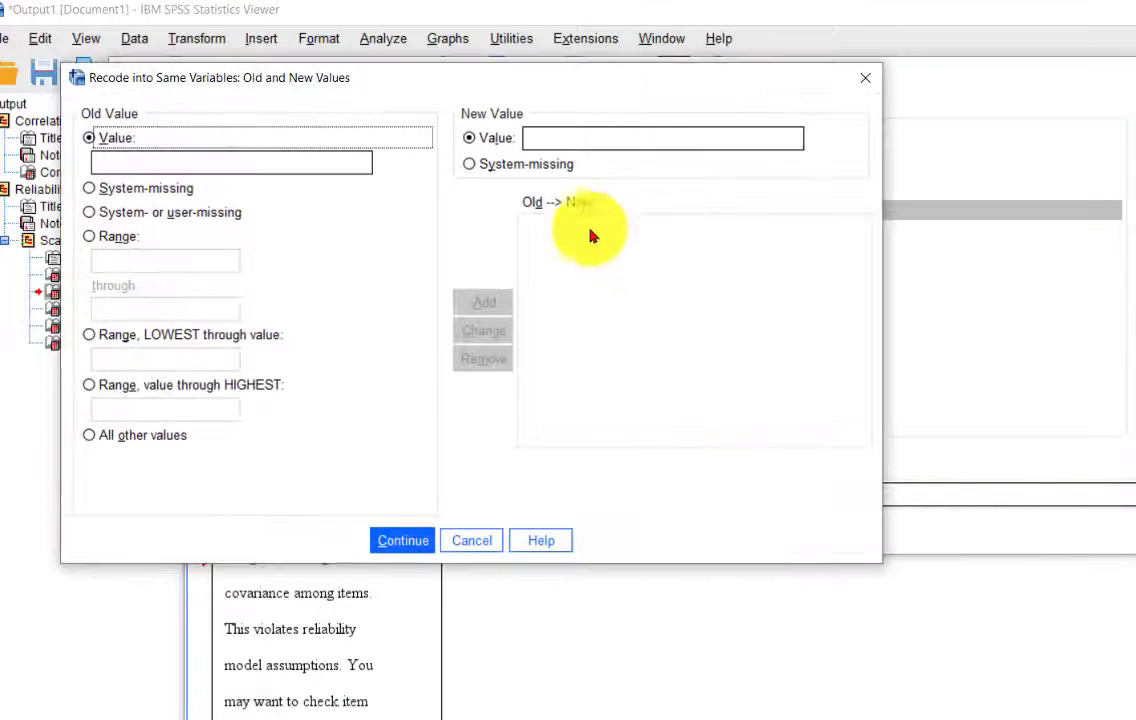
pyautogui.click(155, 163)
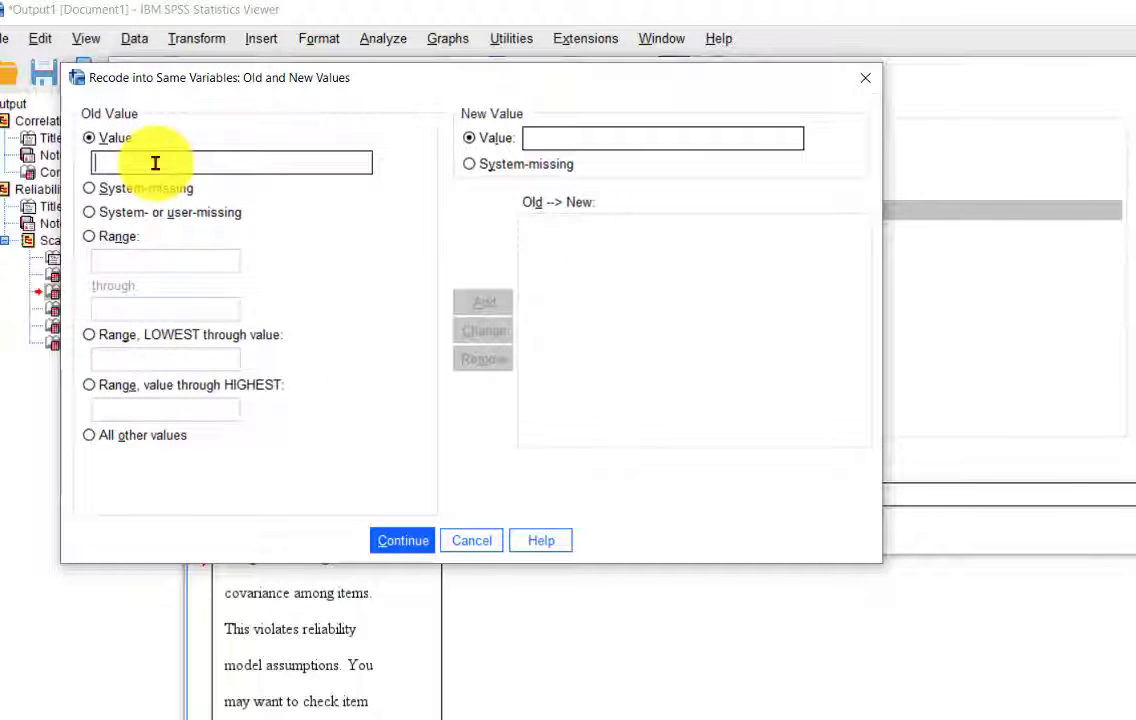
pyautogui.write('1')
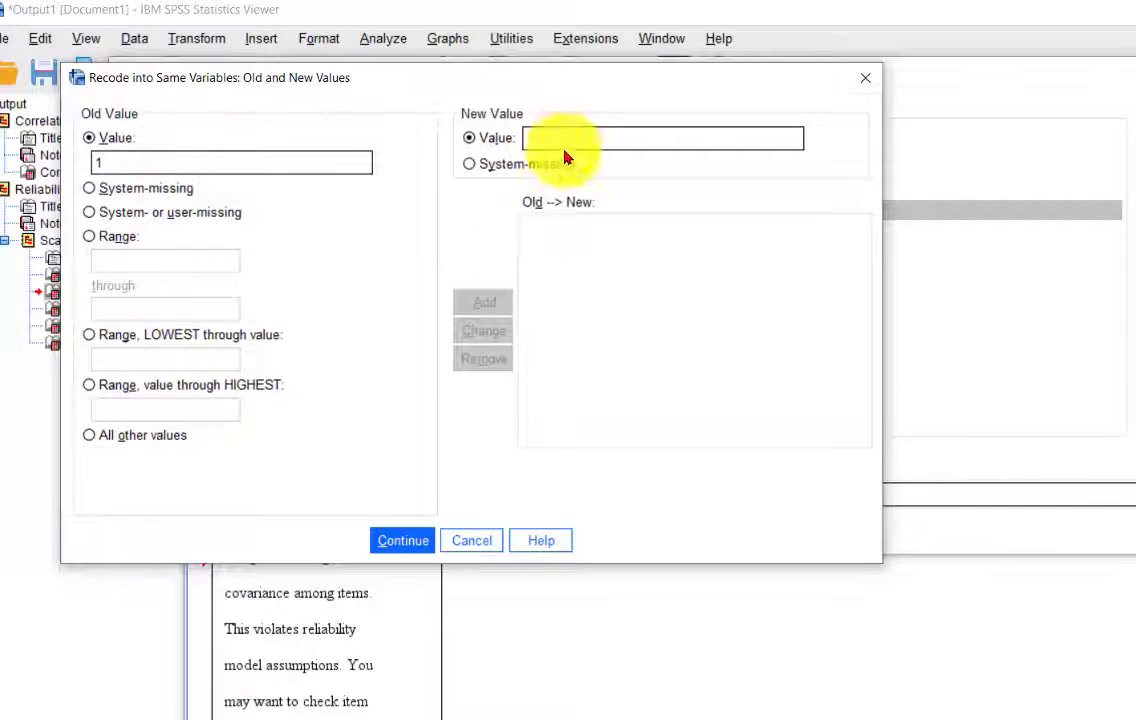
pyautogui.write('4')
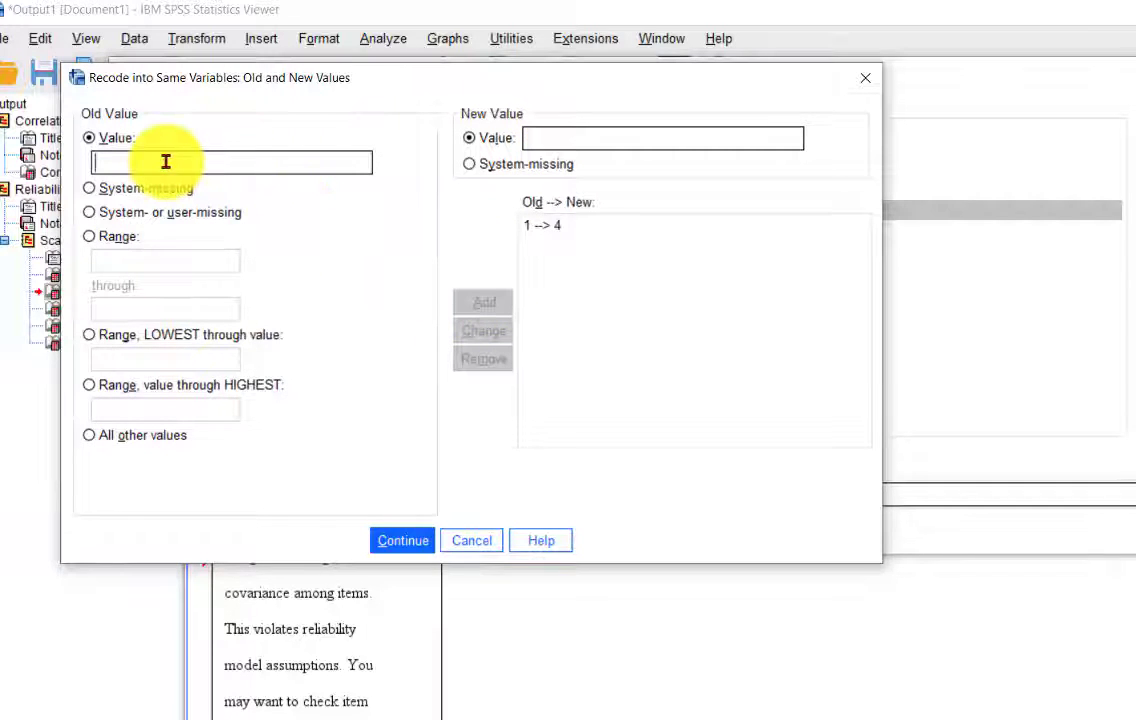
pyautogui.write('2')
pyautogui.click(558, 141)
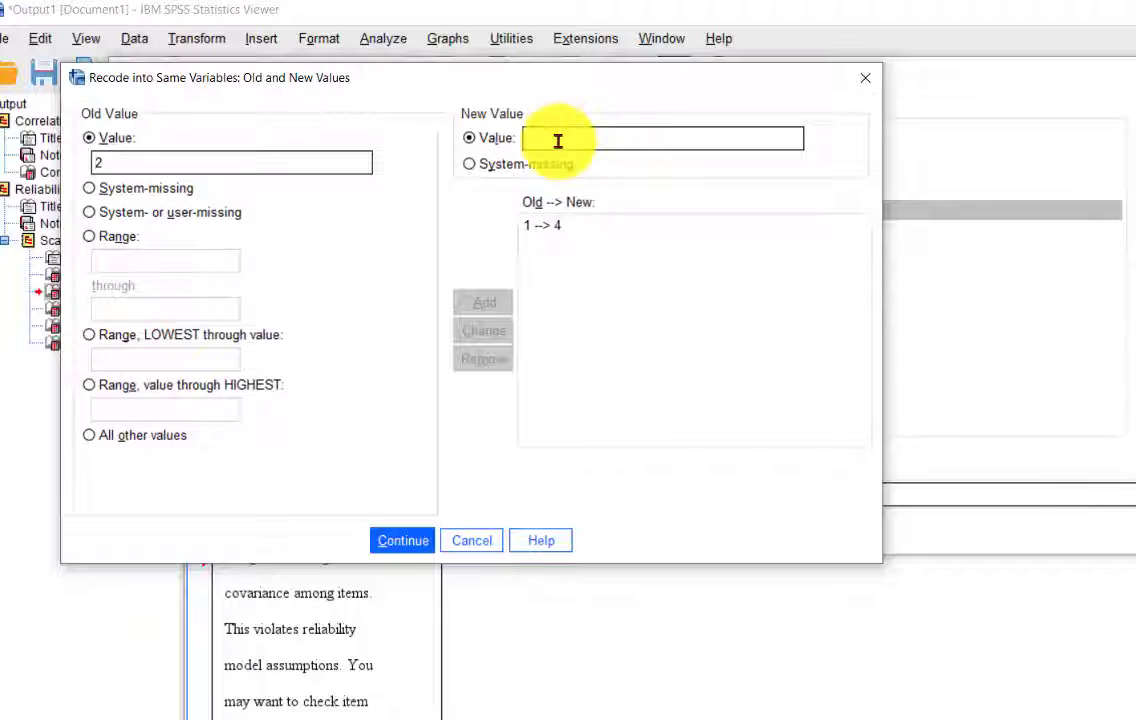
pyautogui.write('3')
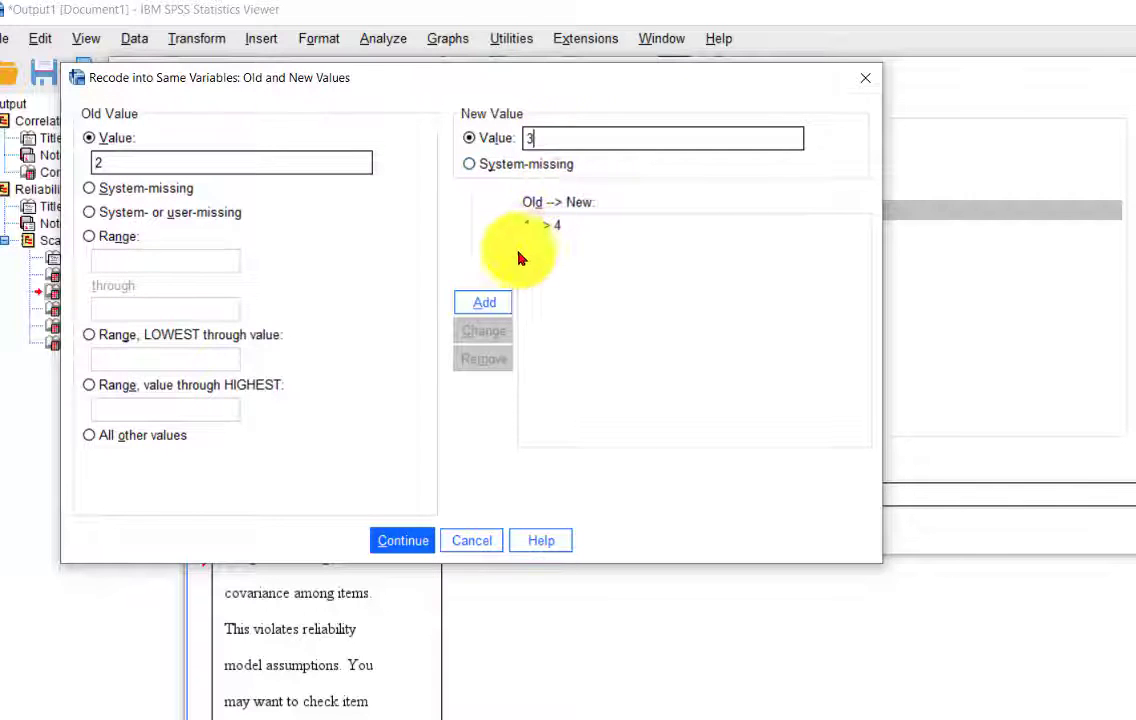
pyautogui.click(480, 302)
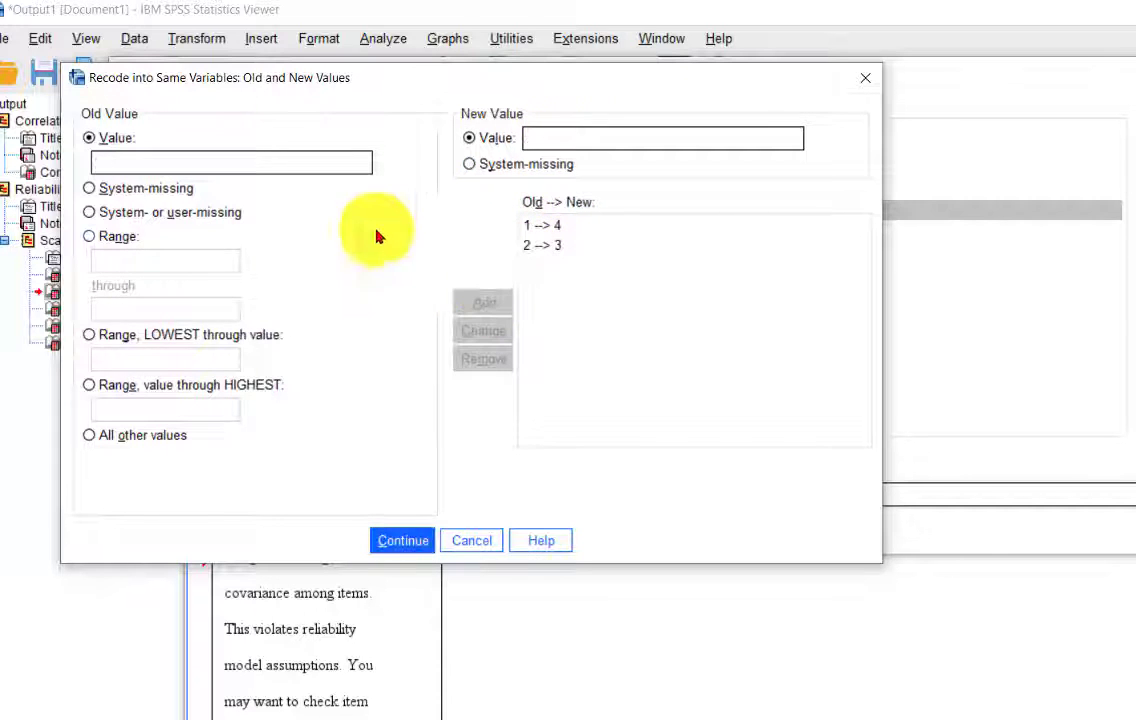
# Add the 3→2 and 4→1 mappings and confirm the value rules.
pyautogui.click(145, 166)
pyautogui.write('3')
pyautogui.click(557, 138)
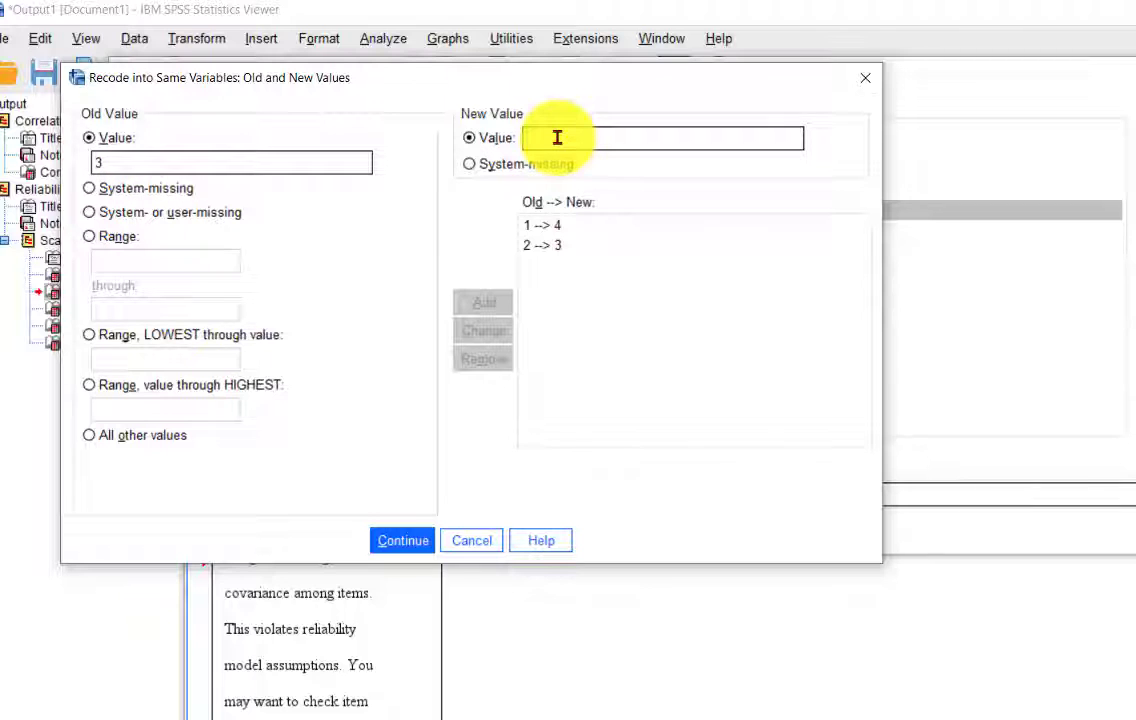
pyautogui.write('2')
pyautogui.click(482, 302)
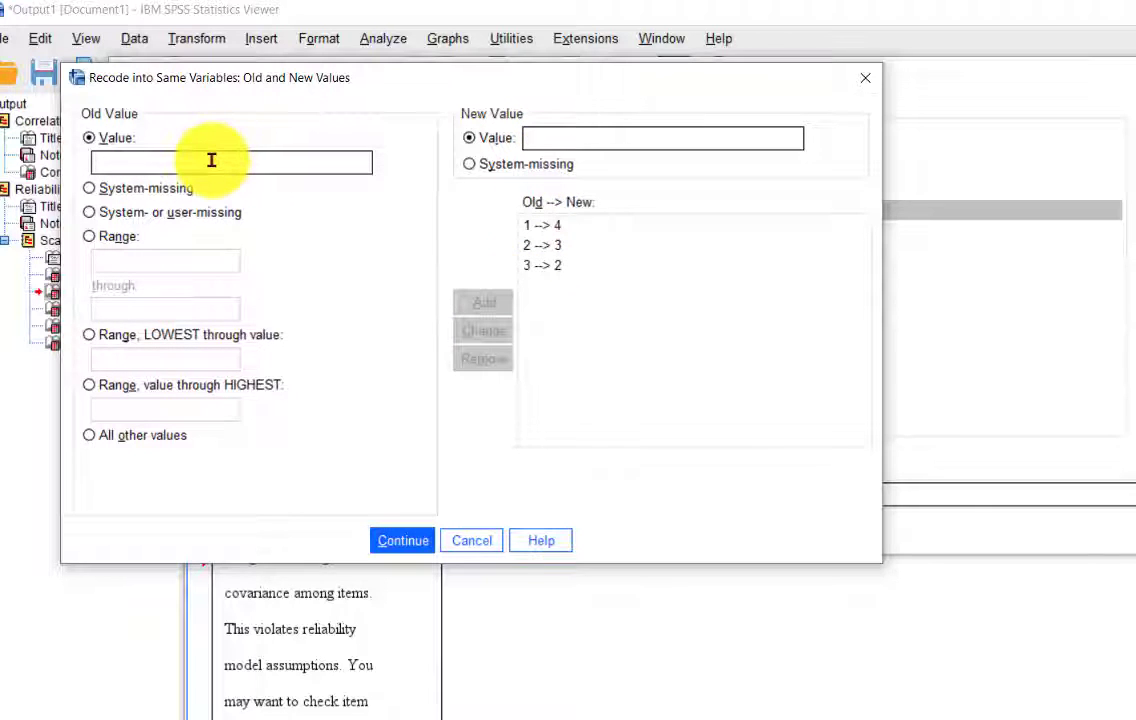
pyautogui.write('4')
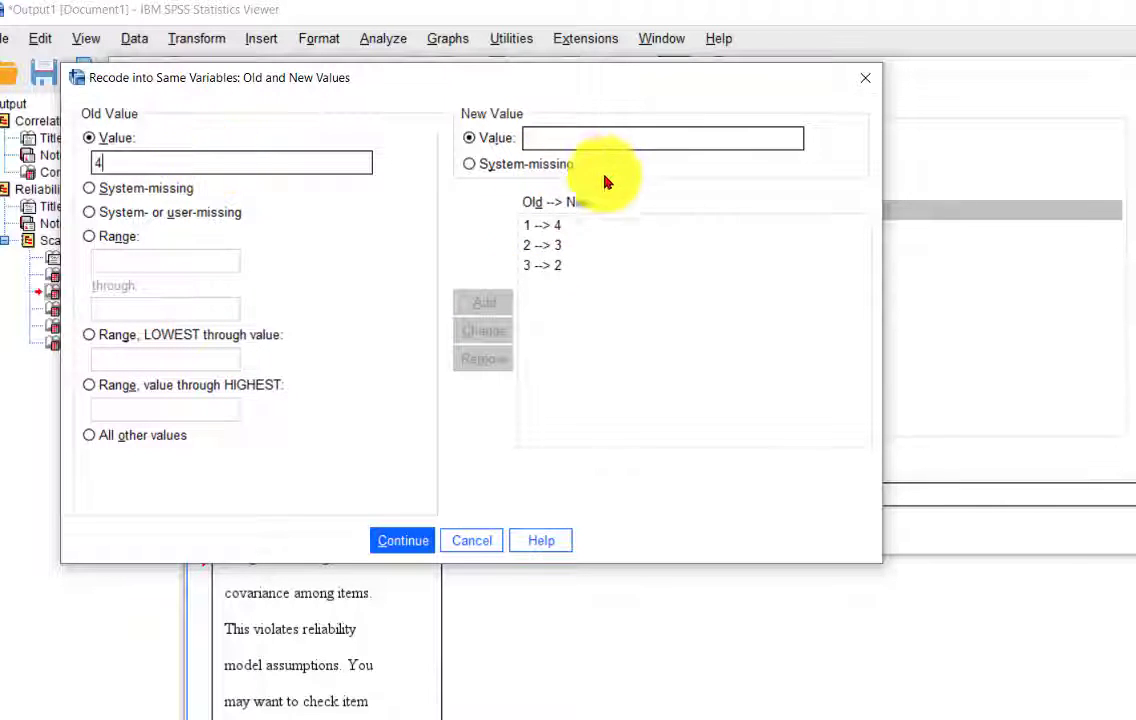
pyautogui.click(557, 138)
pyautogui.write('1')
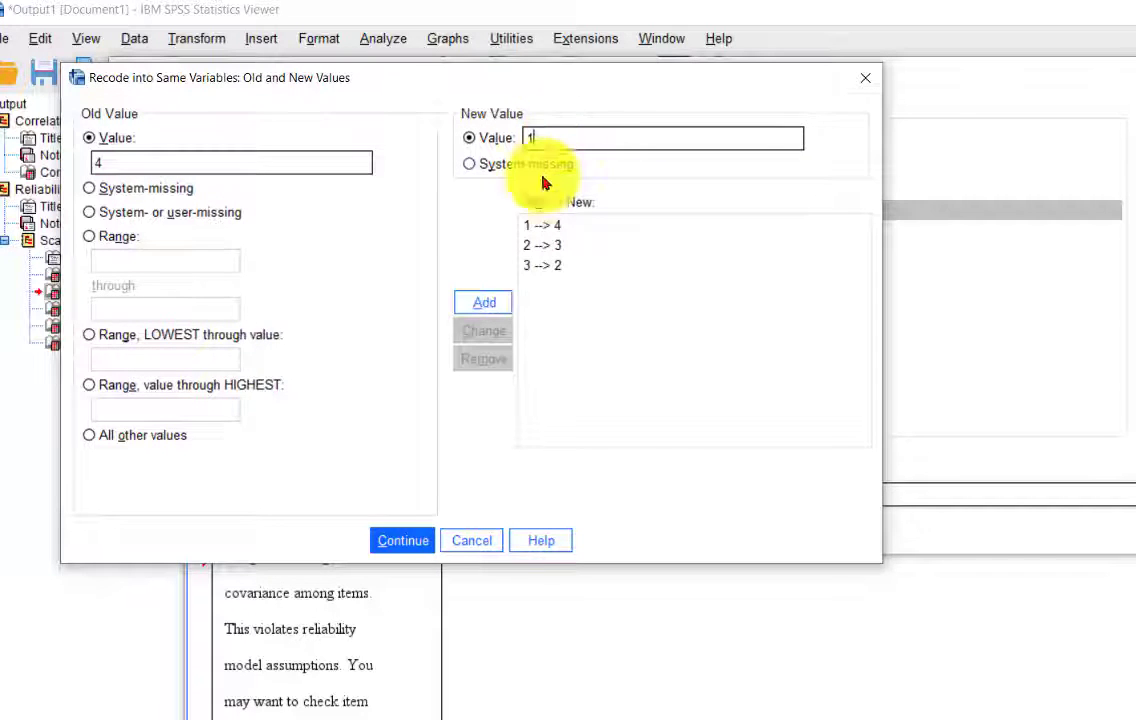
pyautogui.click(486, 302)
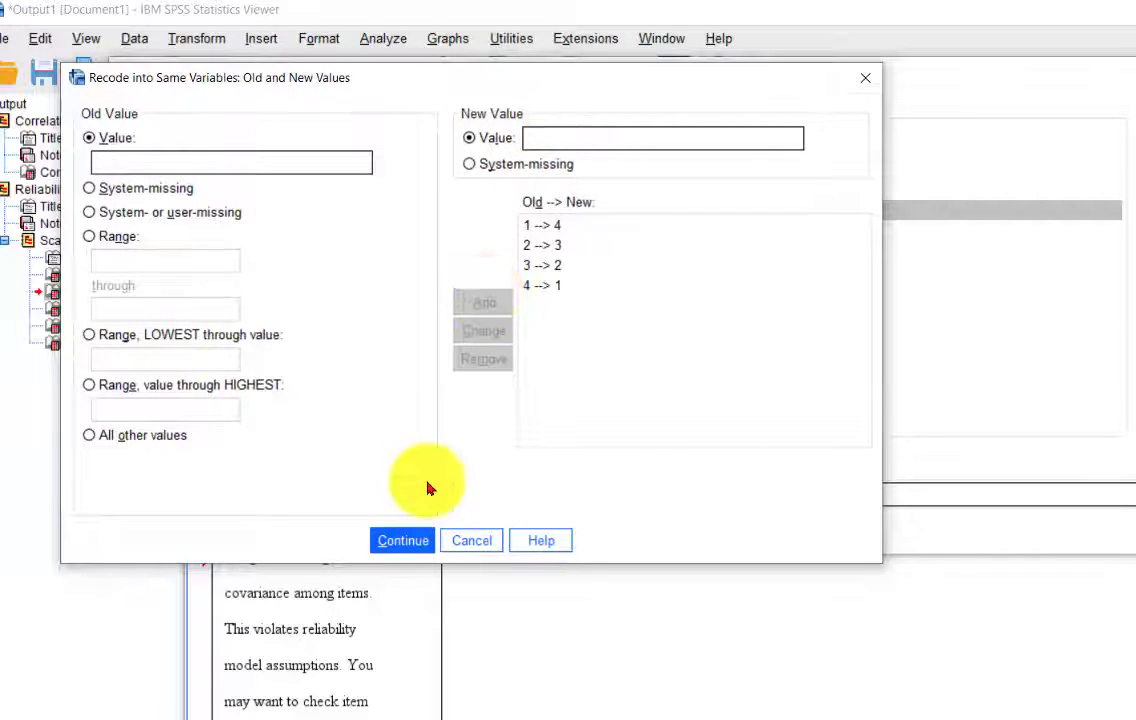
pyautogui.click(400, 542)
# Run the recode and switch to Variable View of the survey data file.
pyautogui.click(557, 531)
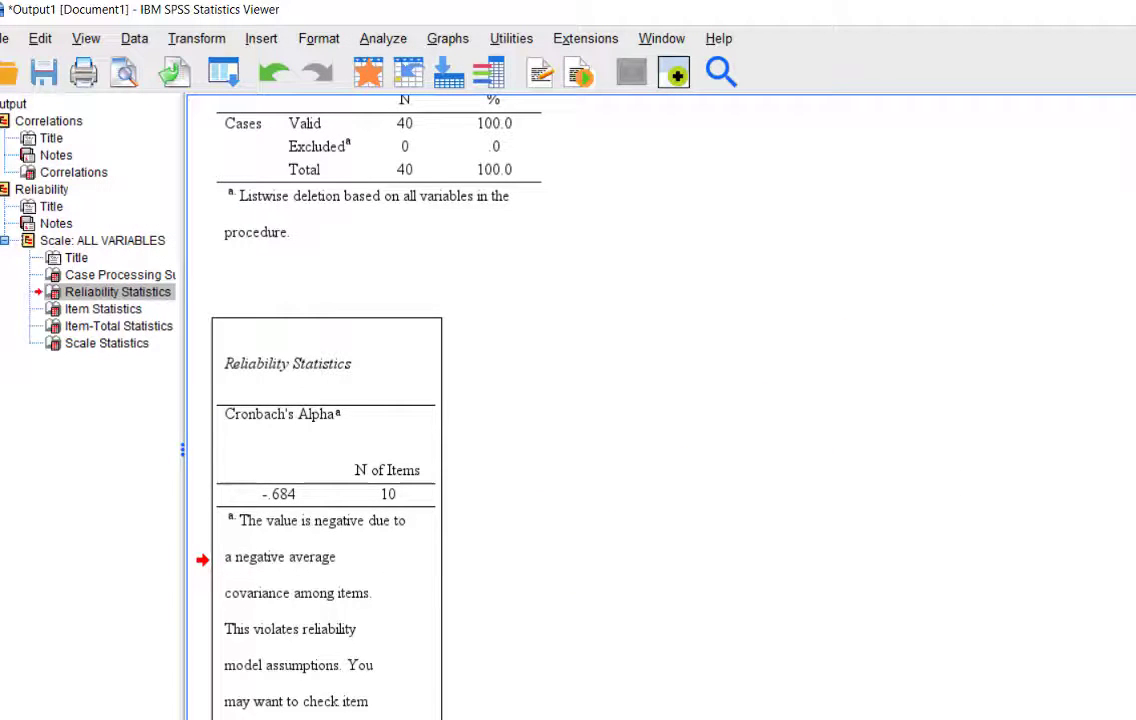
pyautogui.moveTo(664, 718)
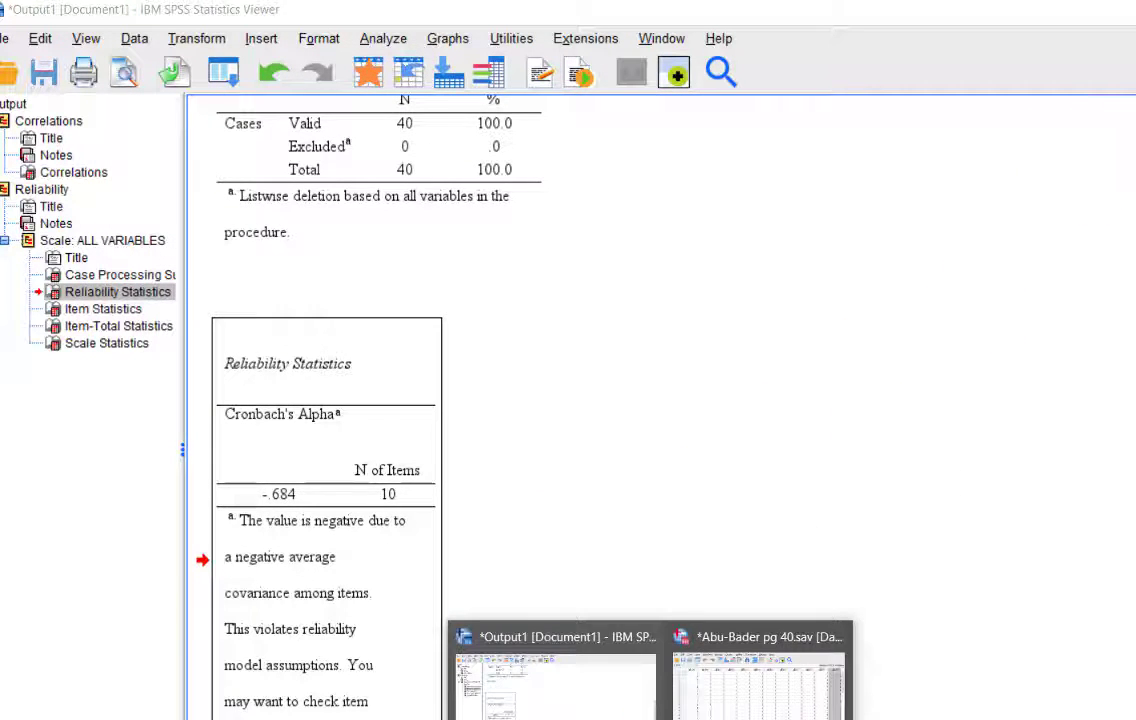
pyautogui.click(710, 690)
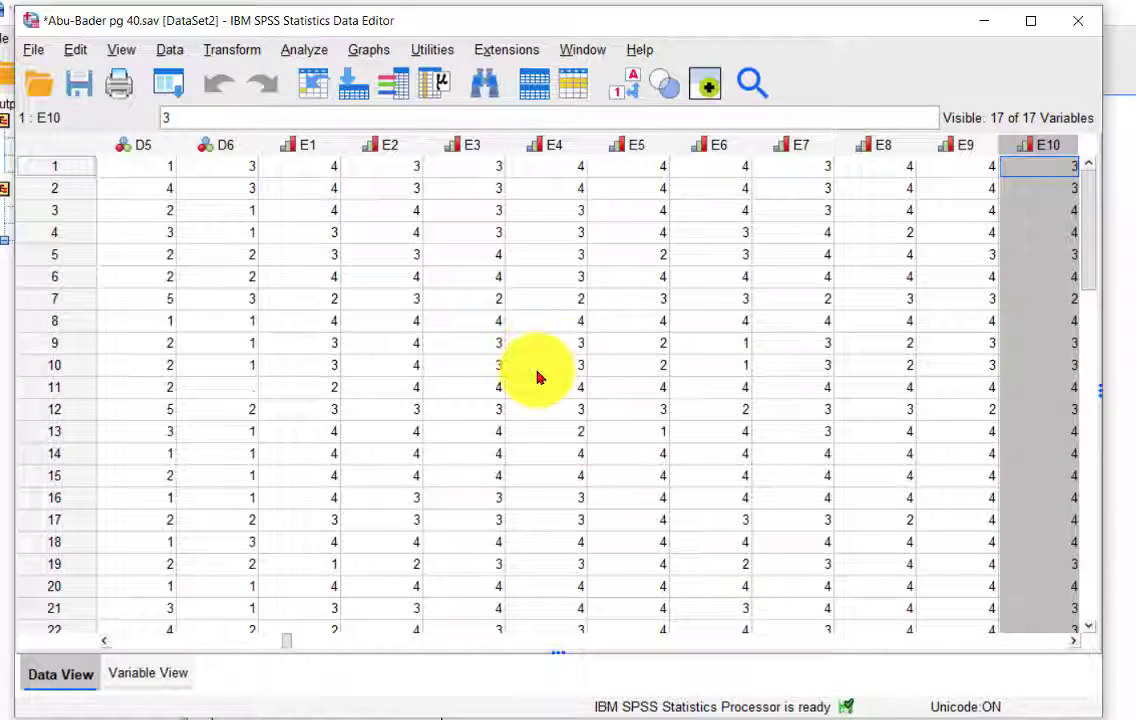
pyautogui.click(150, 676)
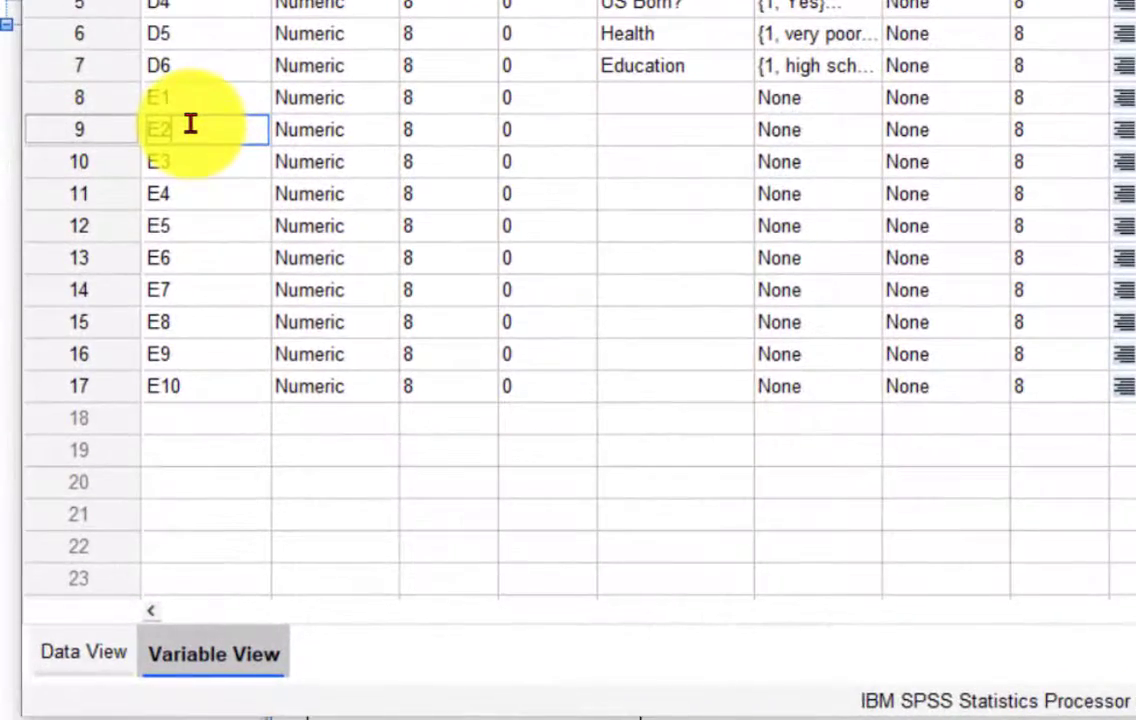
# Append 'r' to the names of E2, E5, E6, E8 and E9.
pyautogui.doubleClick(190, 124)
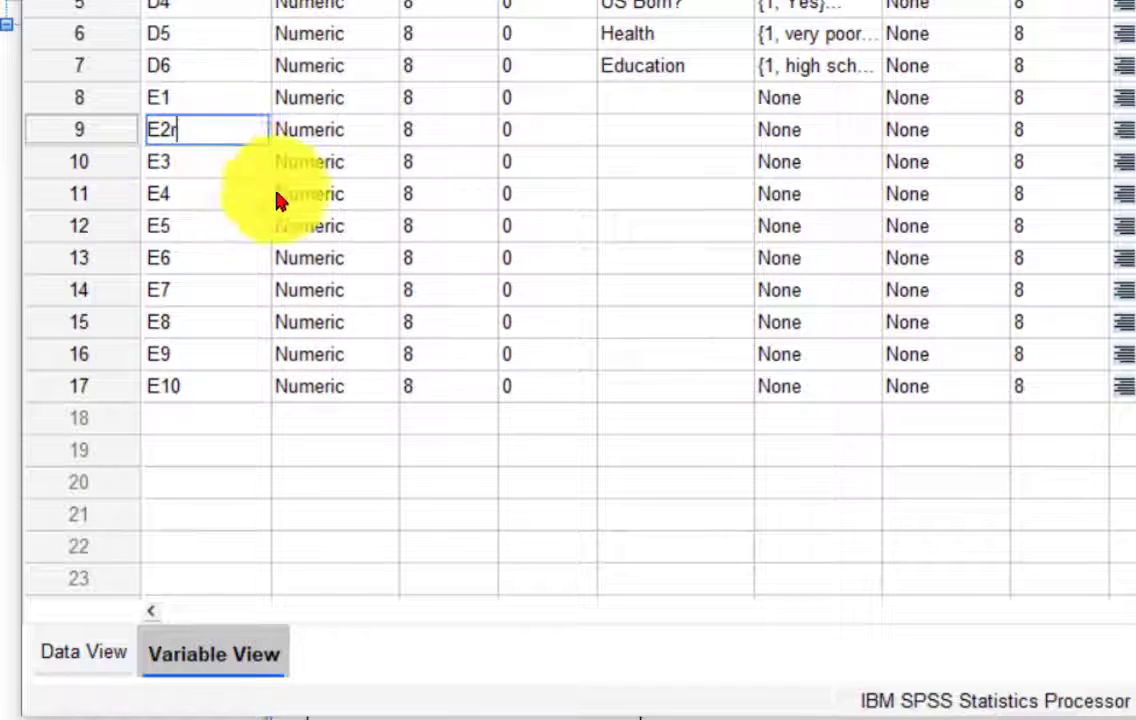
pyautogui.write('r')
pyautogui.click(185, 222)
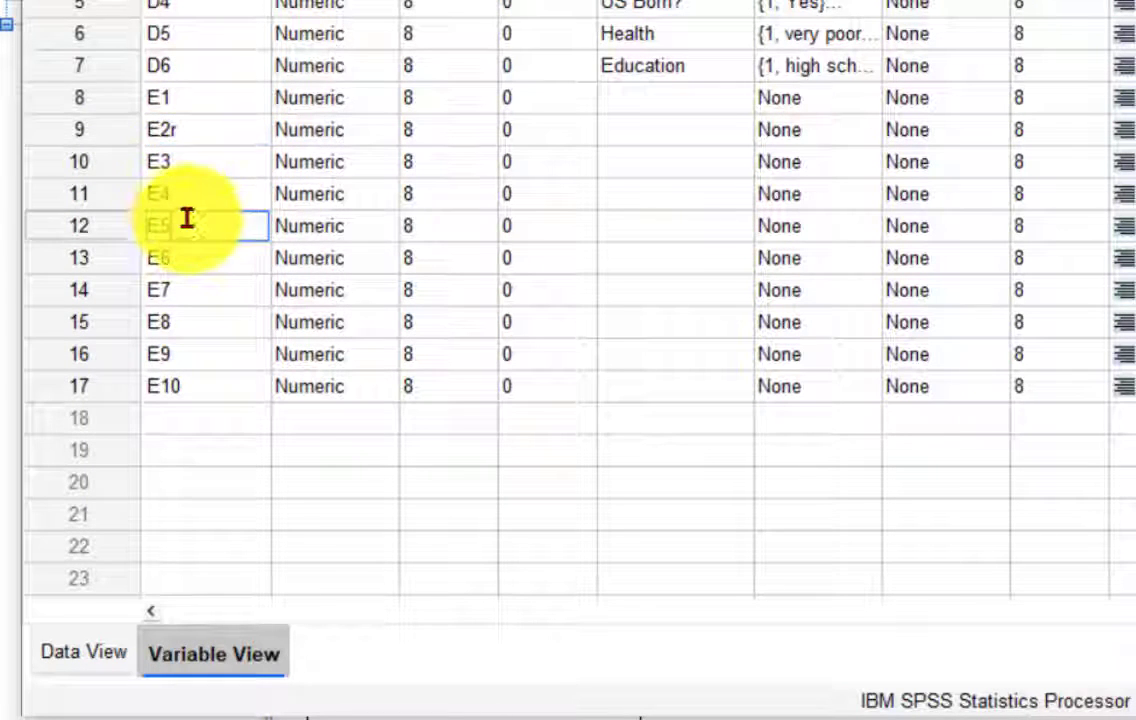
pyautogui.doubleClick(200, 262)
pyautogui.write('r')
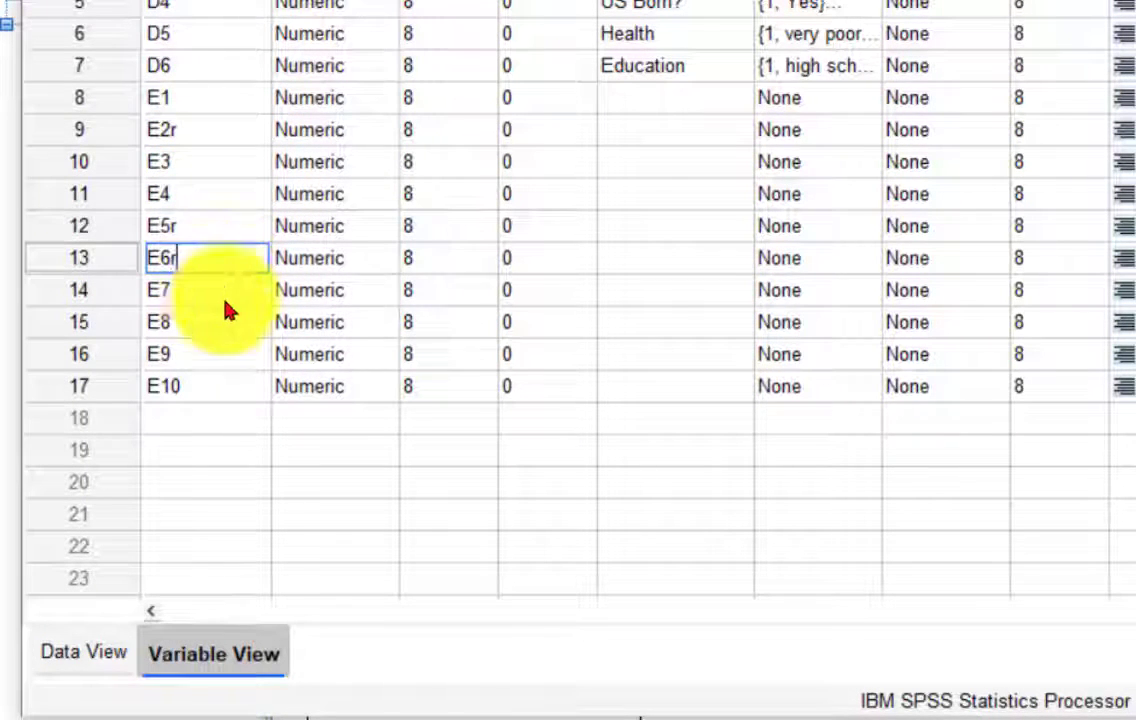
pyautogui.doubleClick(192, 326)
pyautogui.write('r')
pyautogui.doubleClick(188, 356)
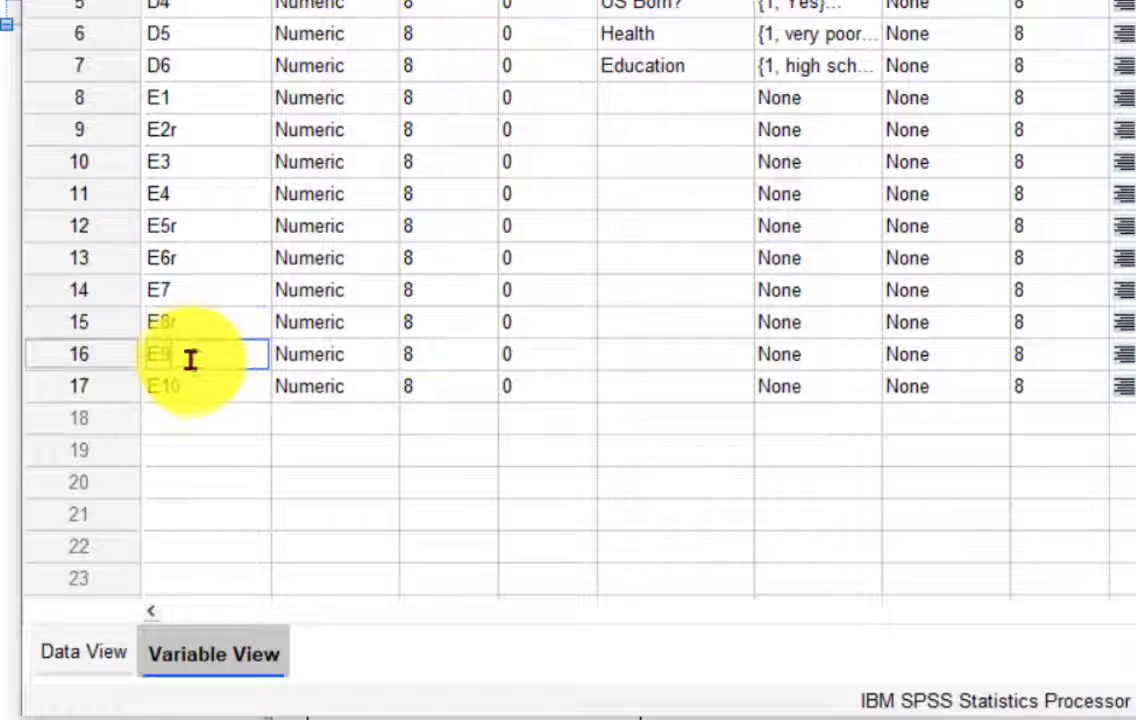
pyautogui.write('r')
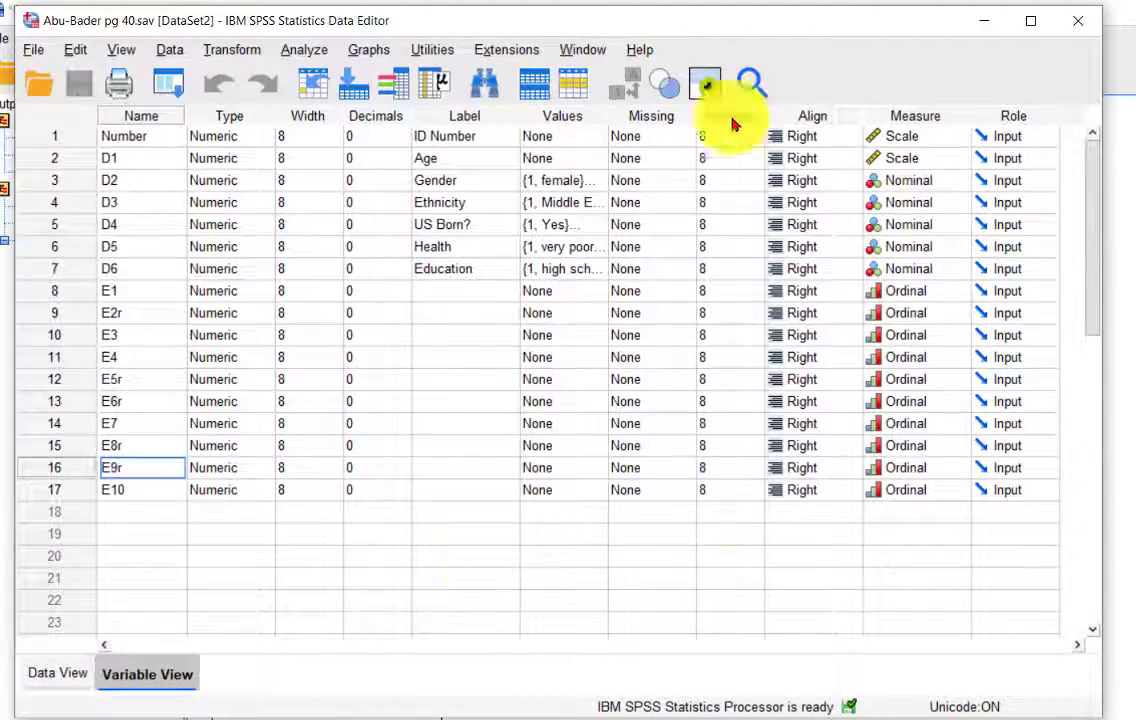
# Reopen Reliability Analysis with items E1–E10, including the reversed items, listed.
pyautogui.click(305, 52)
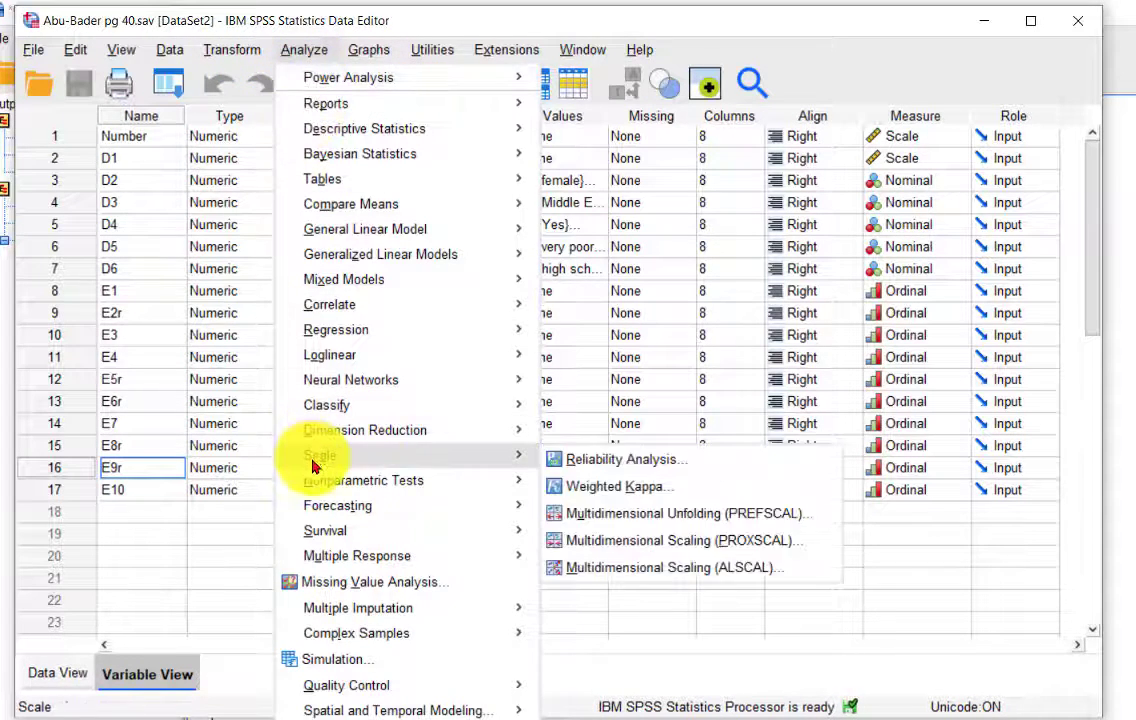
pyautogui.moveTo(451, 456)
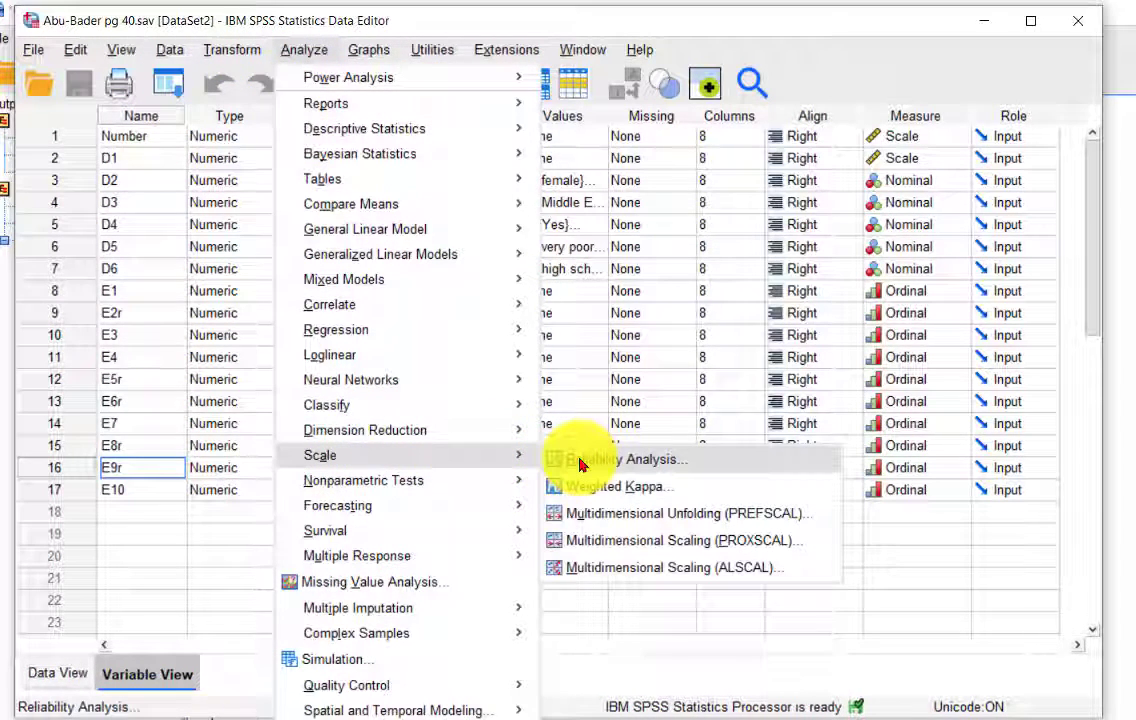
pyautogui.click(580, 462)
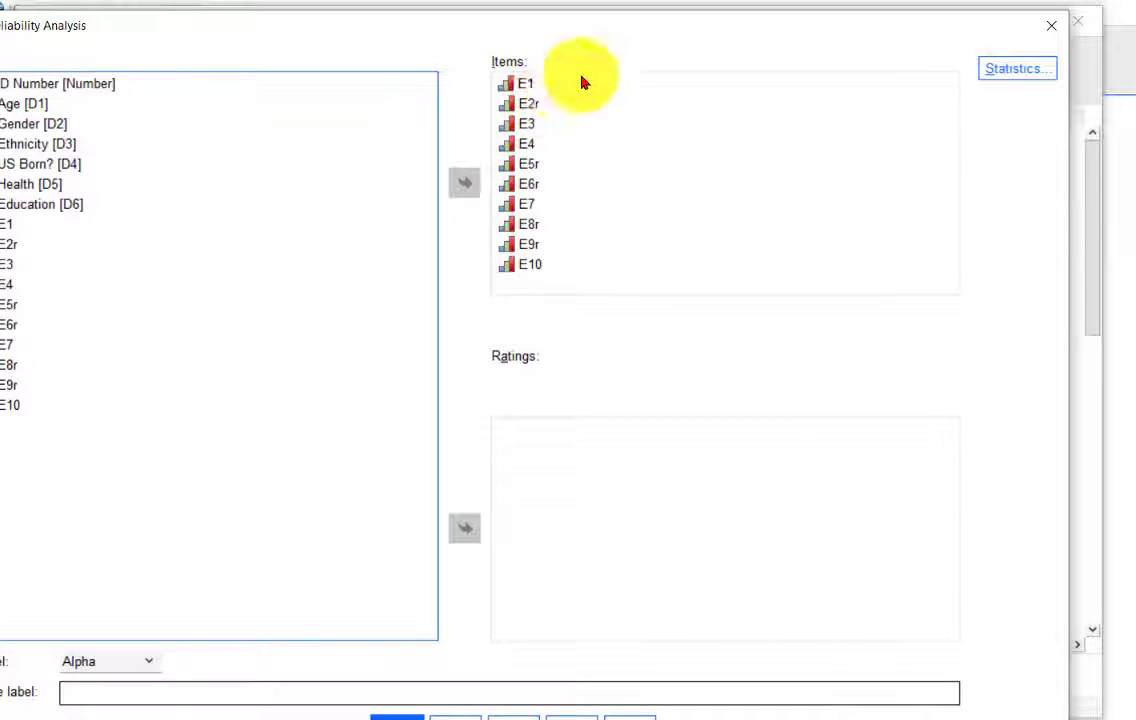
# Rerun the reliability analysis and review the Reliability, Item and Item-Total Statistics tables (alpha .854).
pyautogui.click(397, 712)
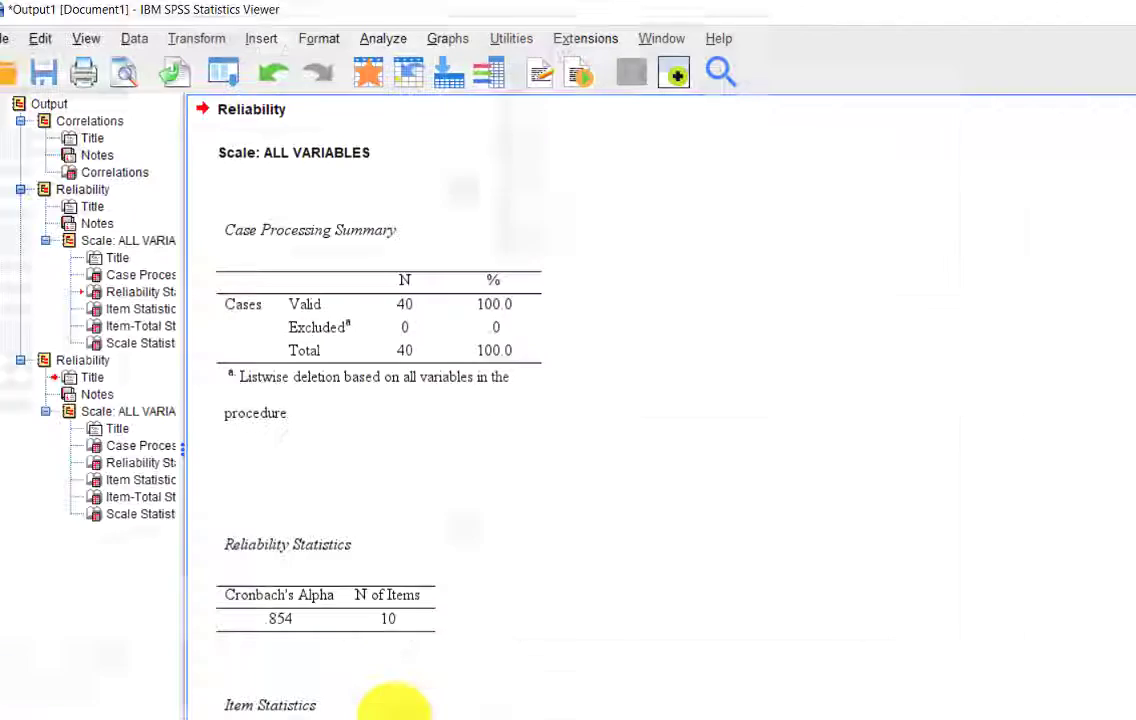
pyautogui.scroll(-2, 741, 436)
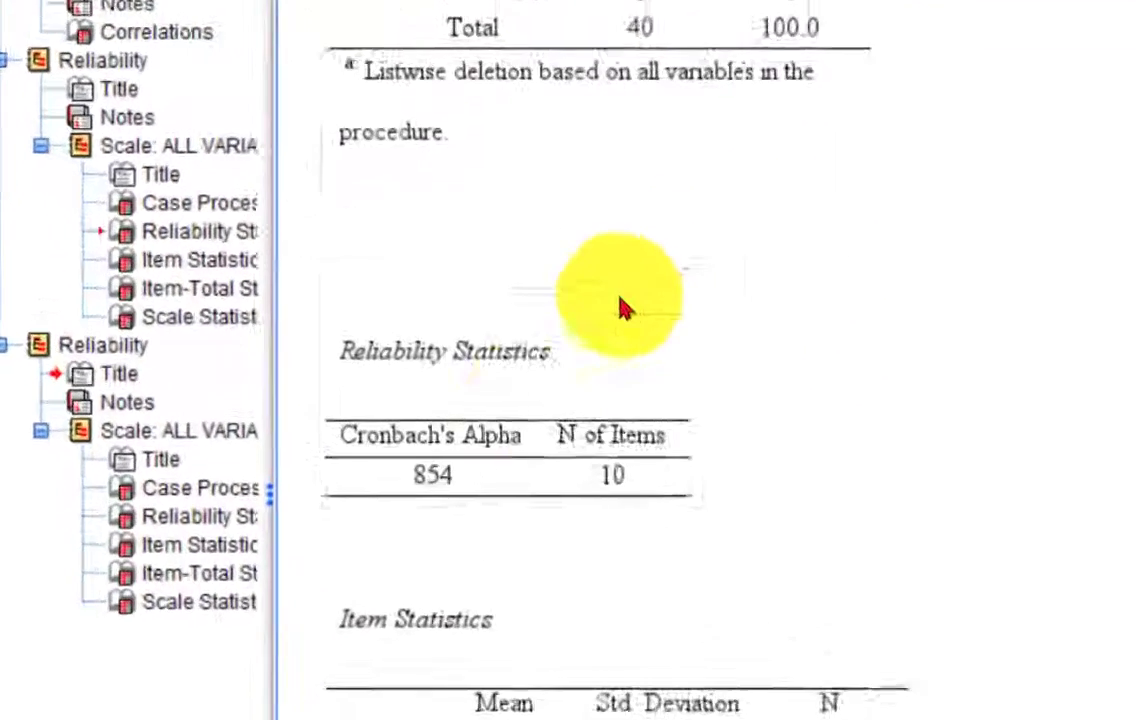
pyautogui.click(540, 490)
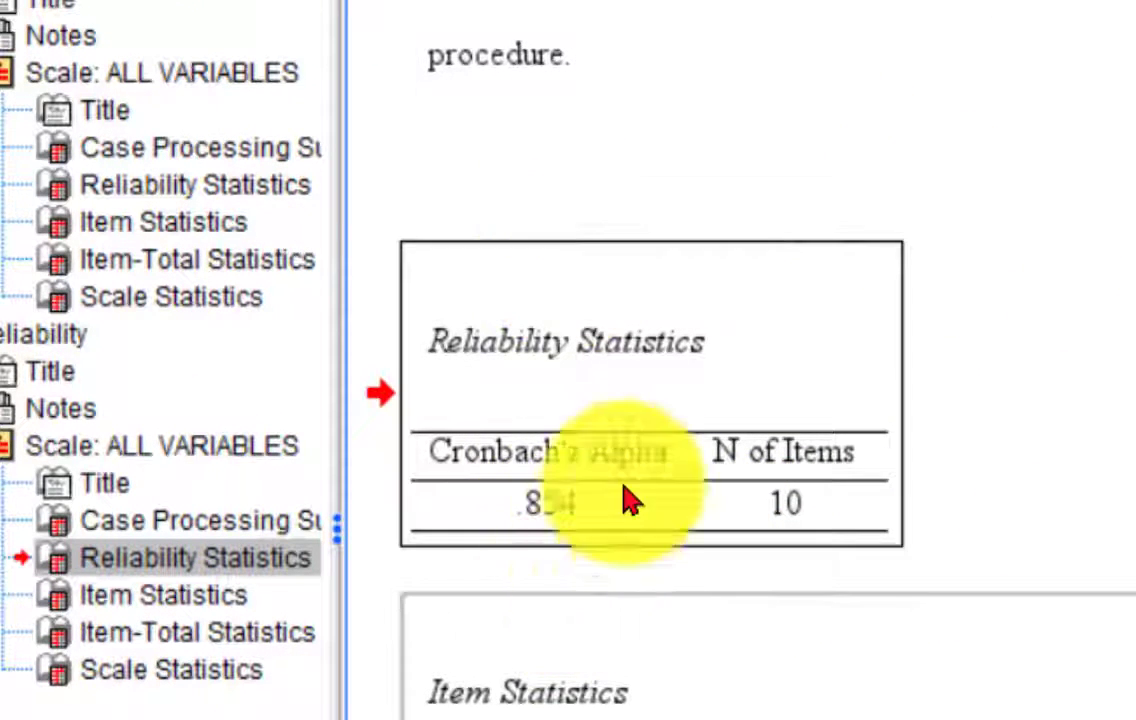
pyautogui.doubleClick(540, 502)
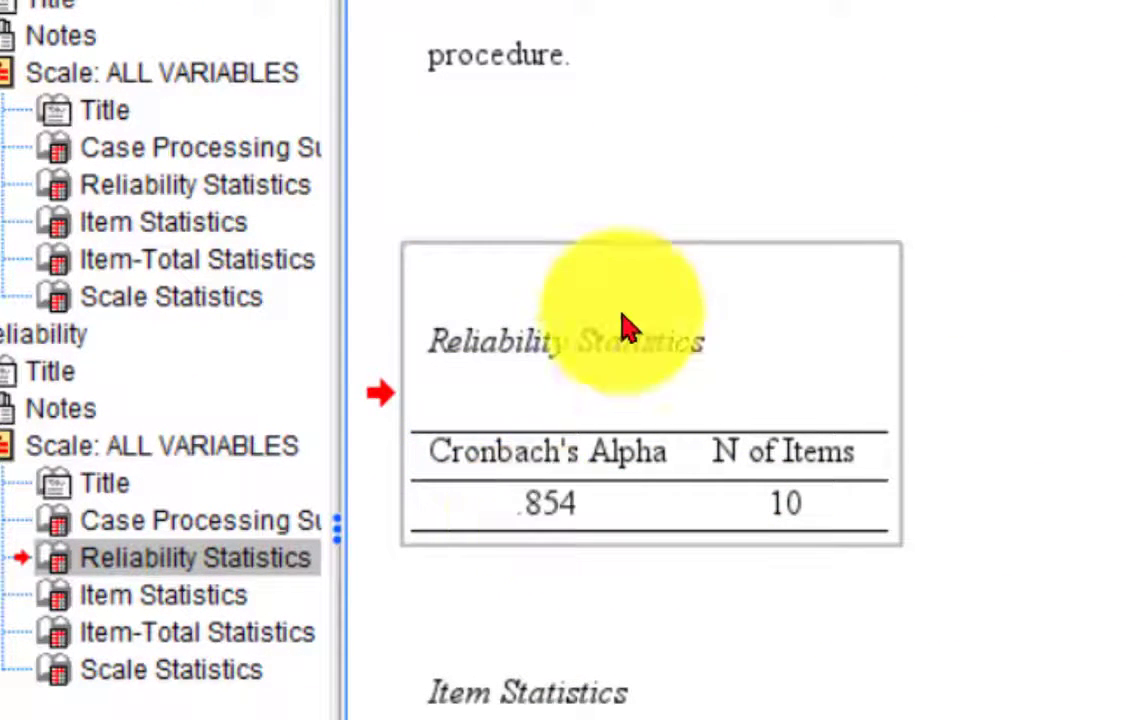
pyautogui.click(1130, 407)
pyautogui.scroll(-3, 1130, 407)
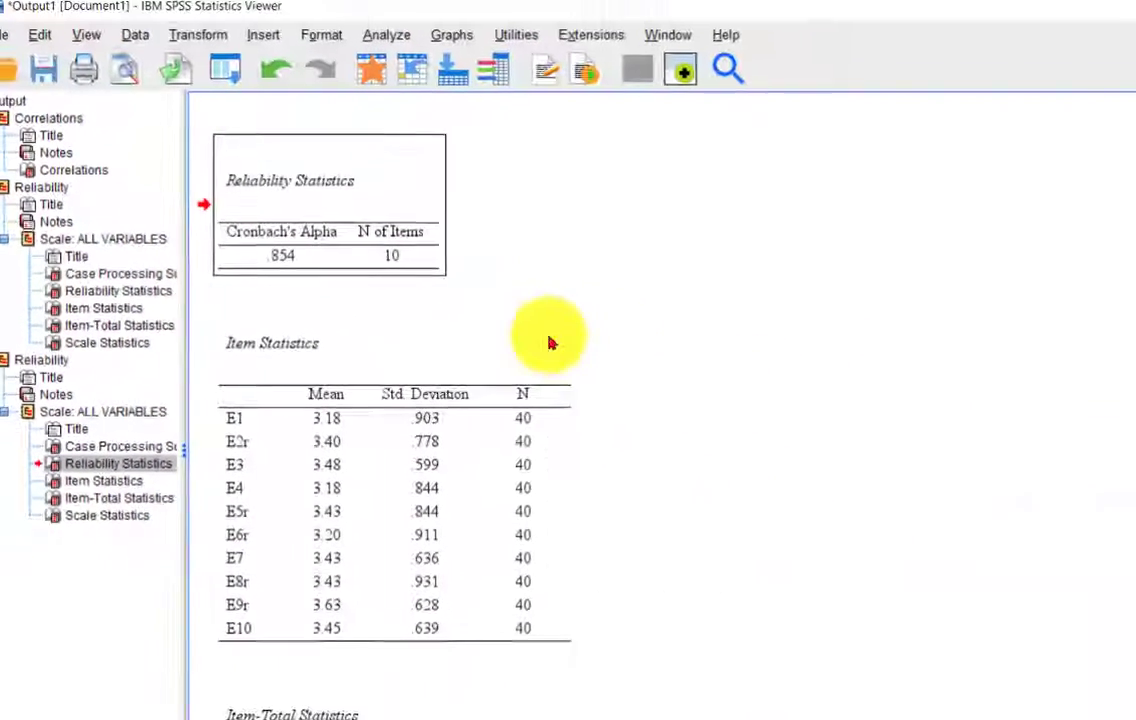
pyautogui.click(549, 343)
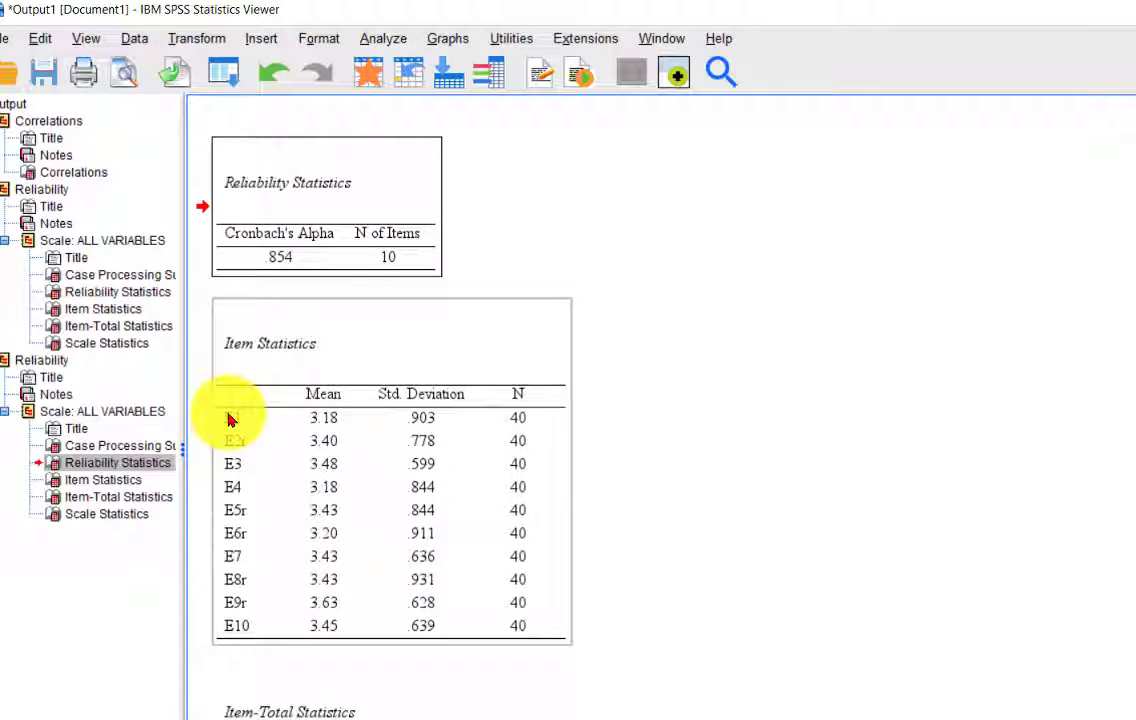
pyautogui.click(745, 460)
pyautogui.scroll(-3, 745, 460)
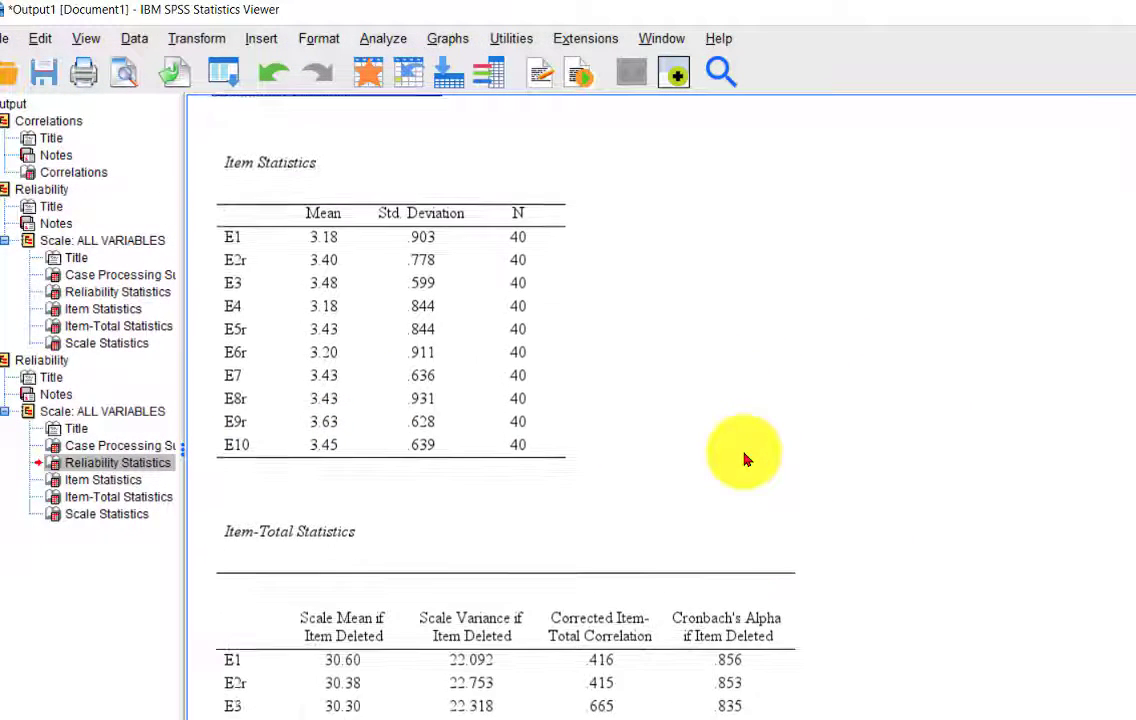
pyautogui.scroll(-2, 898, 418)
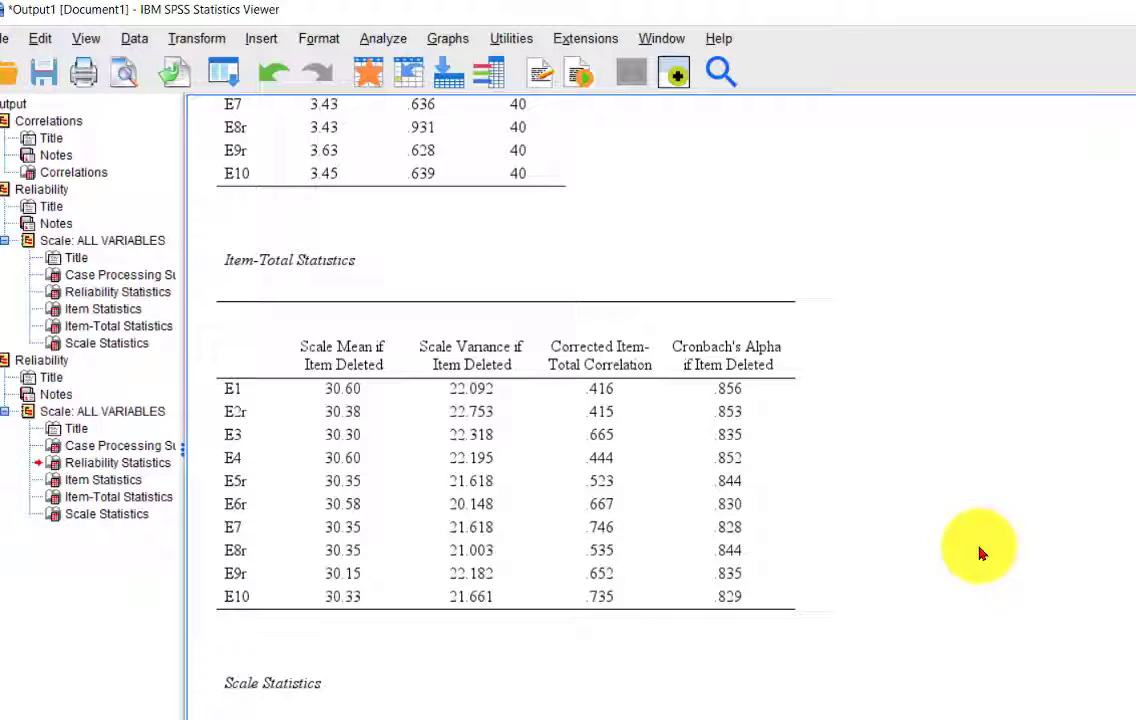
# Open Frequencies and add Gender through E10 as the analysed variables.
pyautogui.click(382, 40)
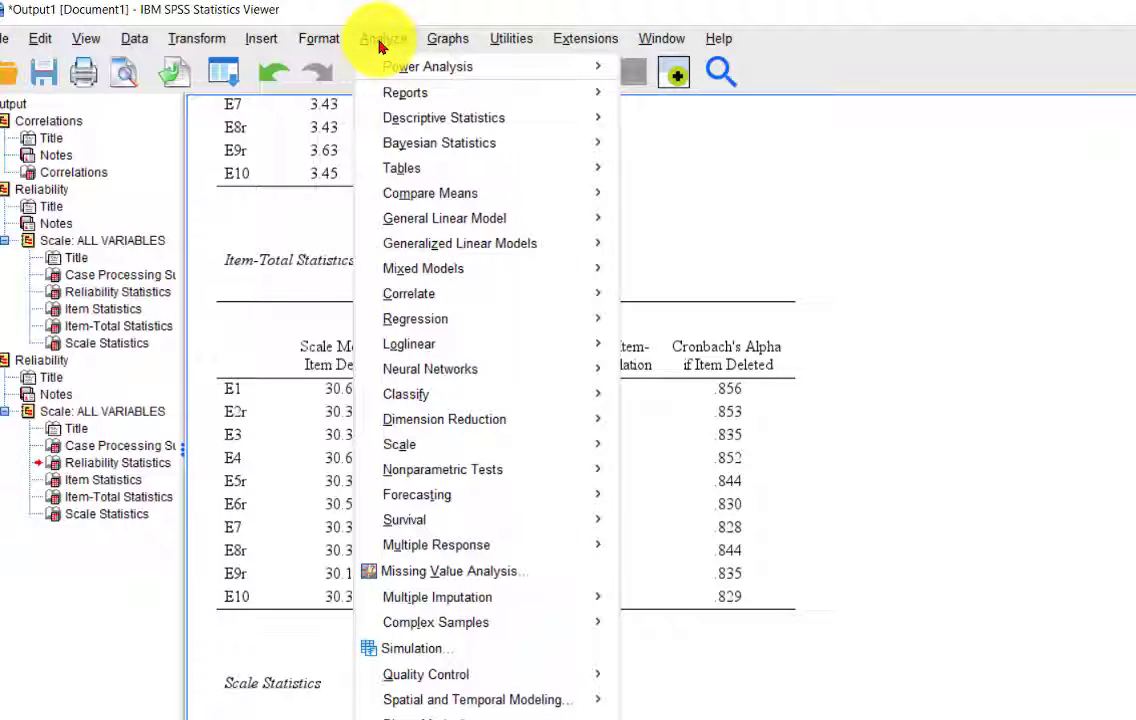
pyautogui.moveTo(393, 124)
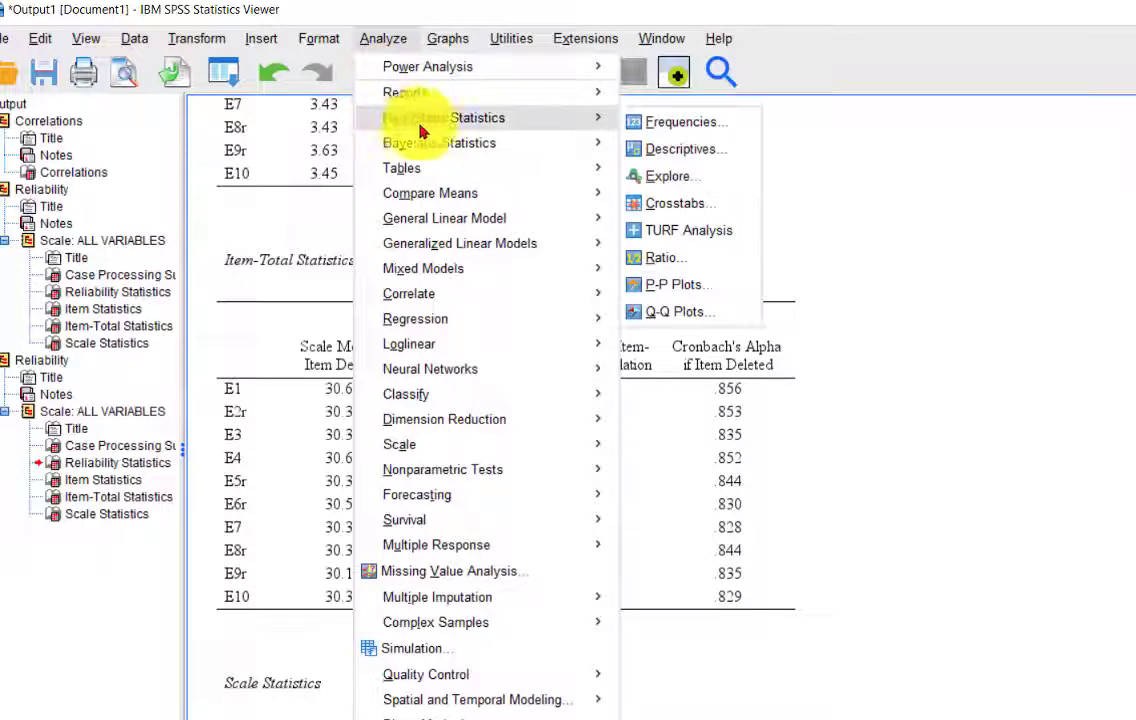
pyautogui.click(659, 130)
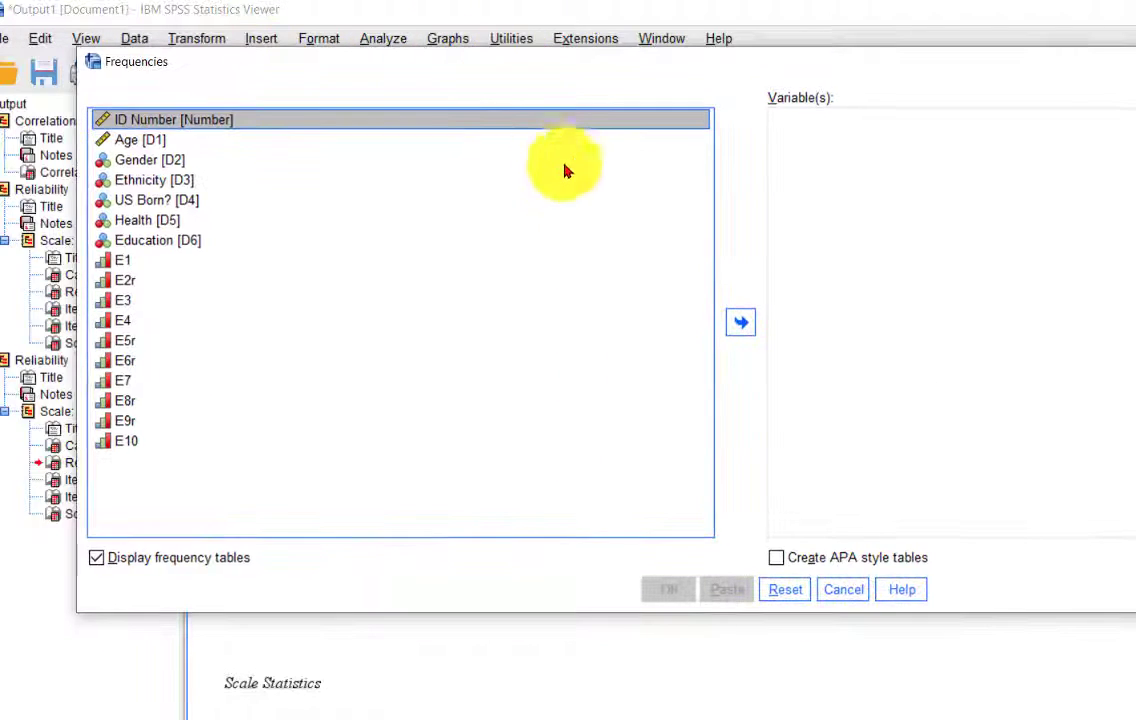
pyautogui.click(128, 125)
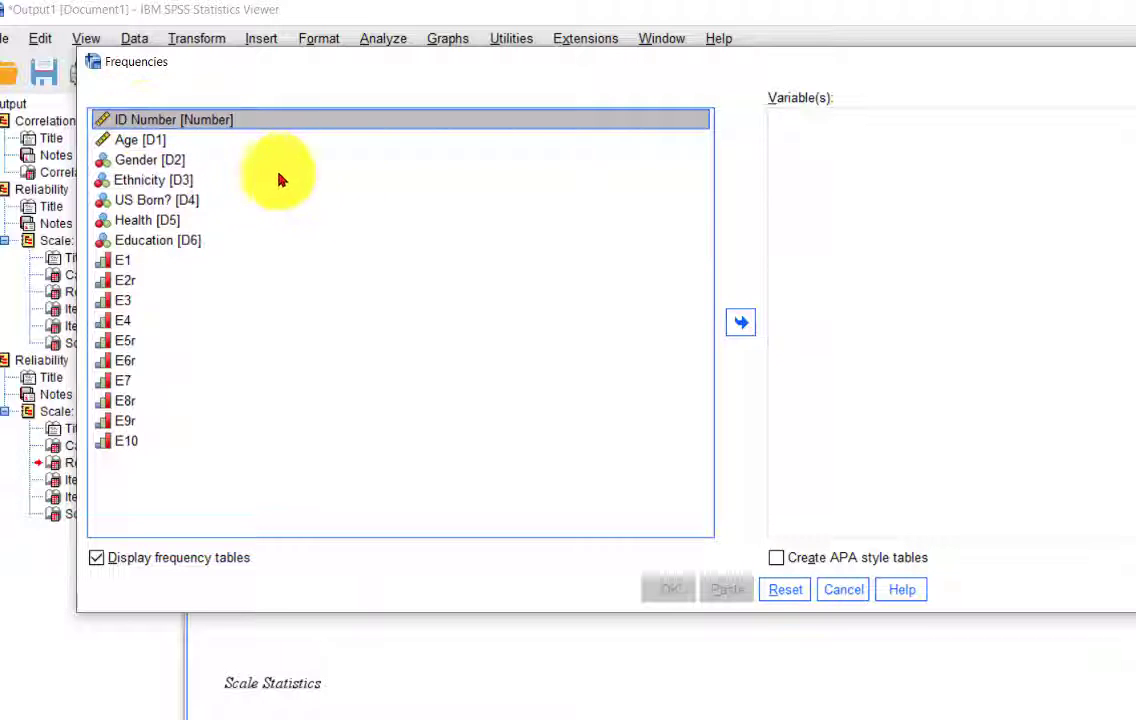
pyautogui.click(148, 160)
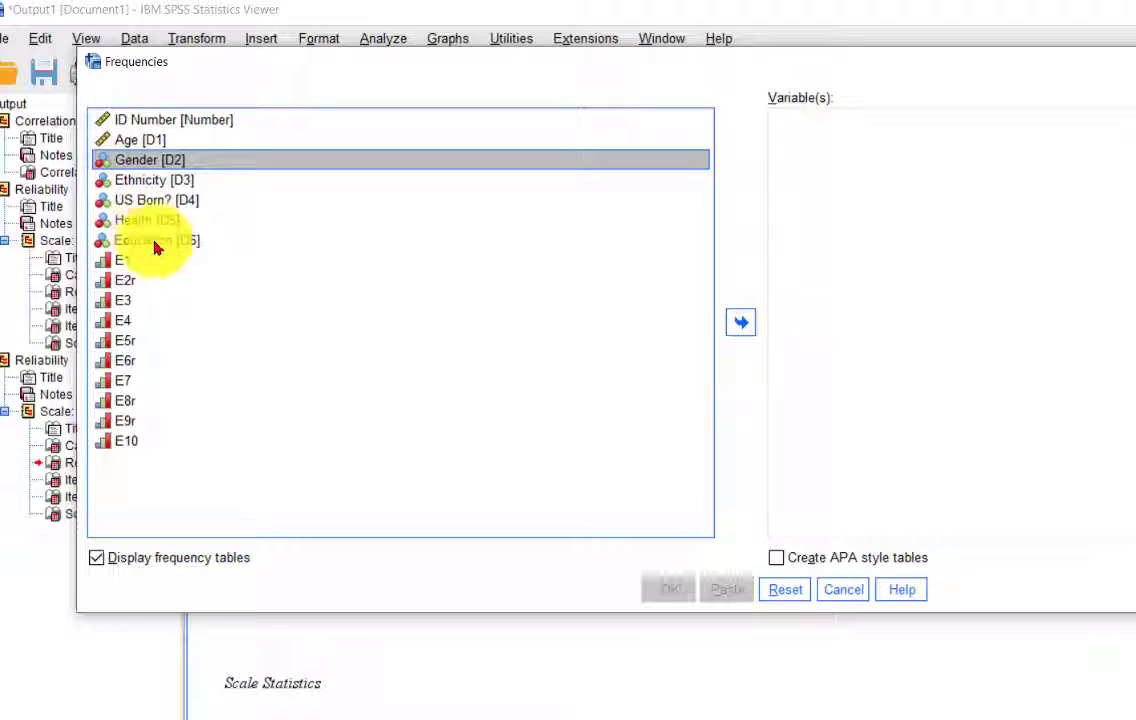
pyautogui.keyDown('shift'); pyautogui.click(118, 448); pyautogui.keyUp('shift')
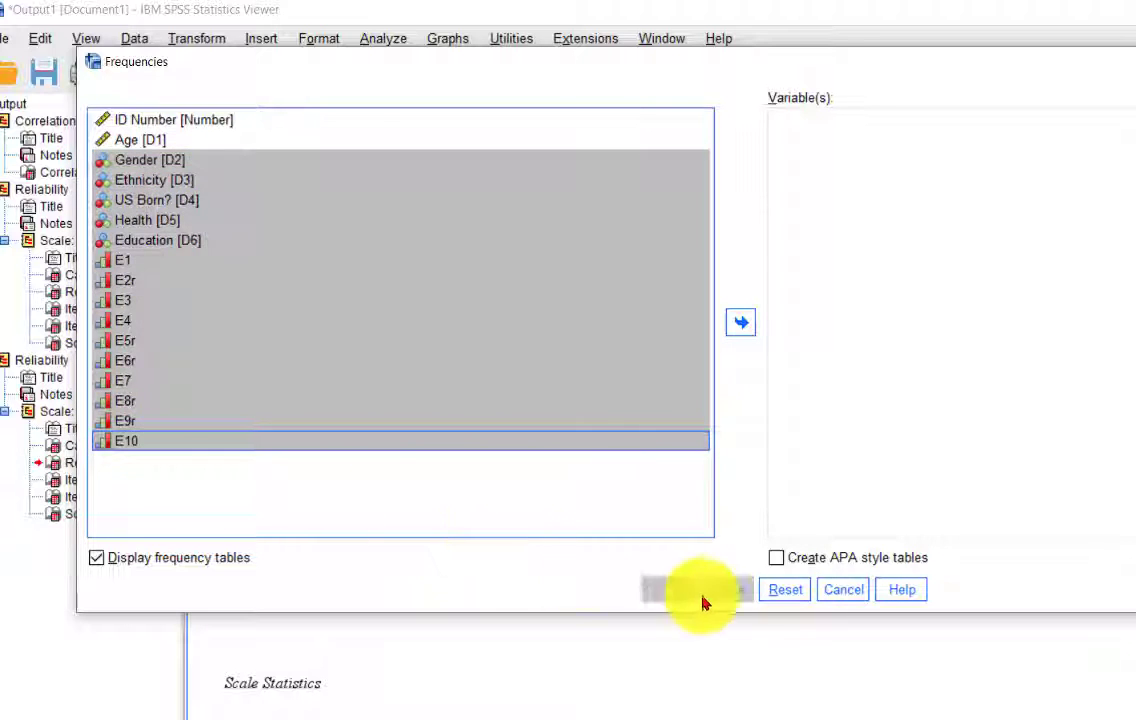
pyautogui.click(741, 322)
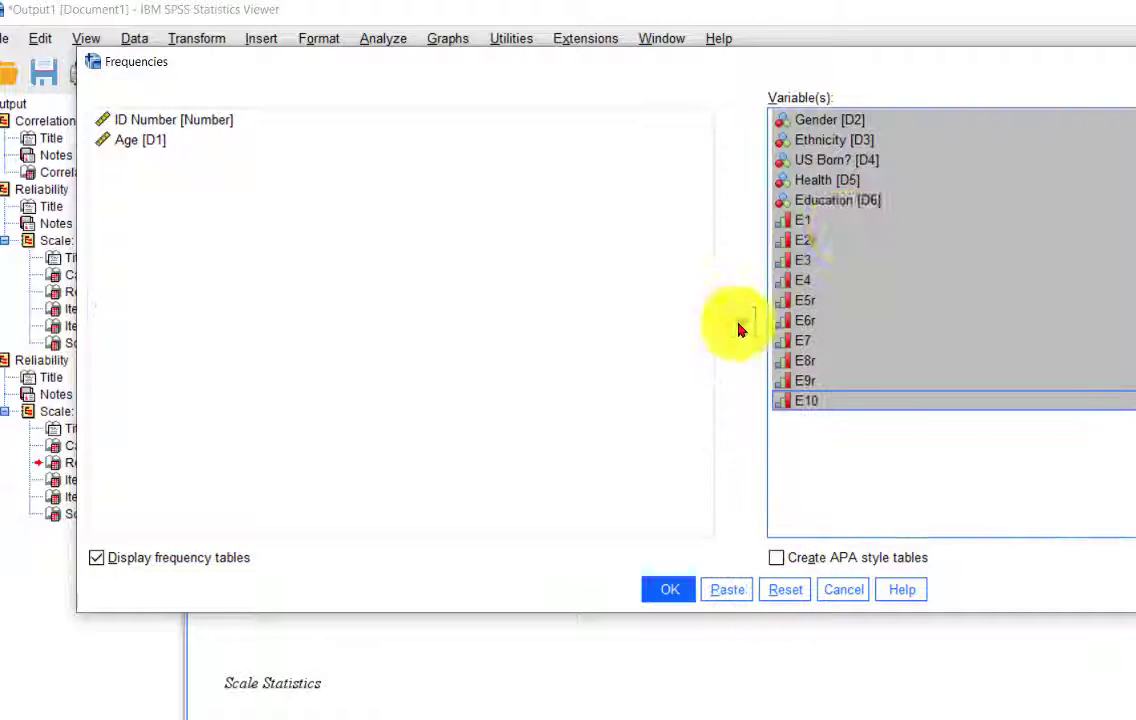
# Choose bar charts and run the frequencies analysis.
pyautogui.moveTo(898, 66); pyautogui.dragTo(520, 56)
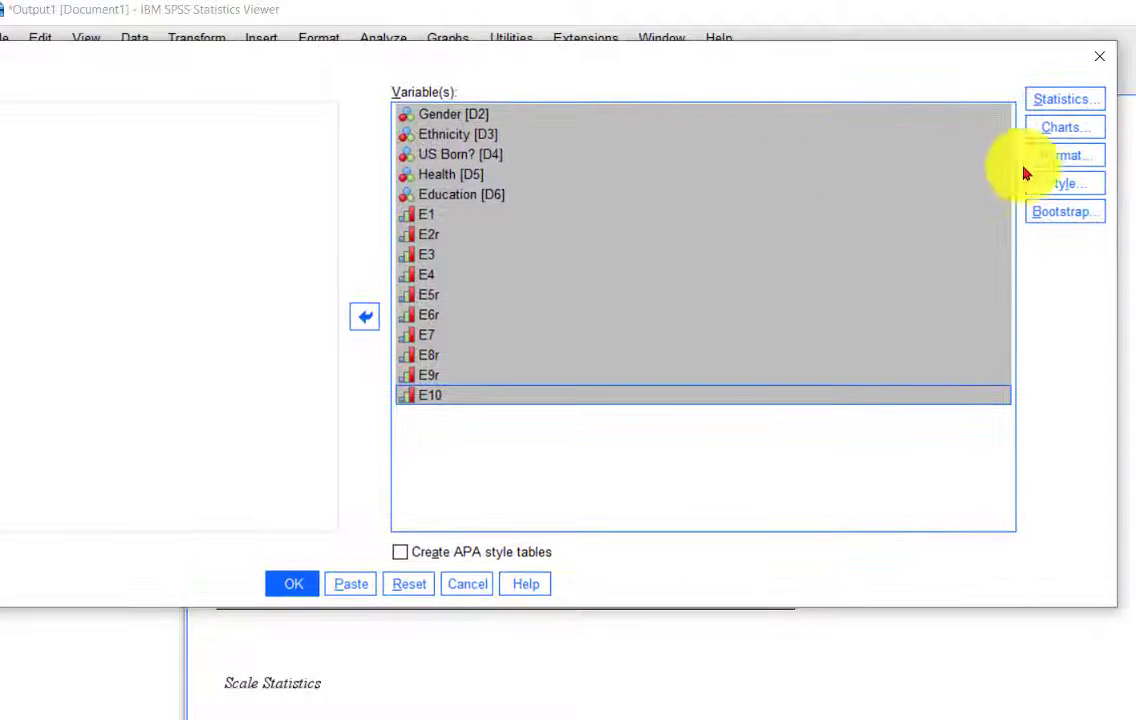
pyautogui.click(1064, 130)
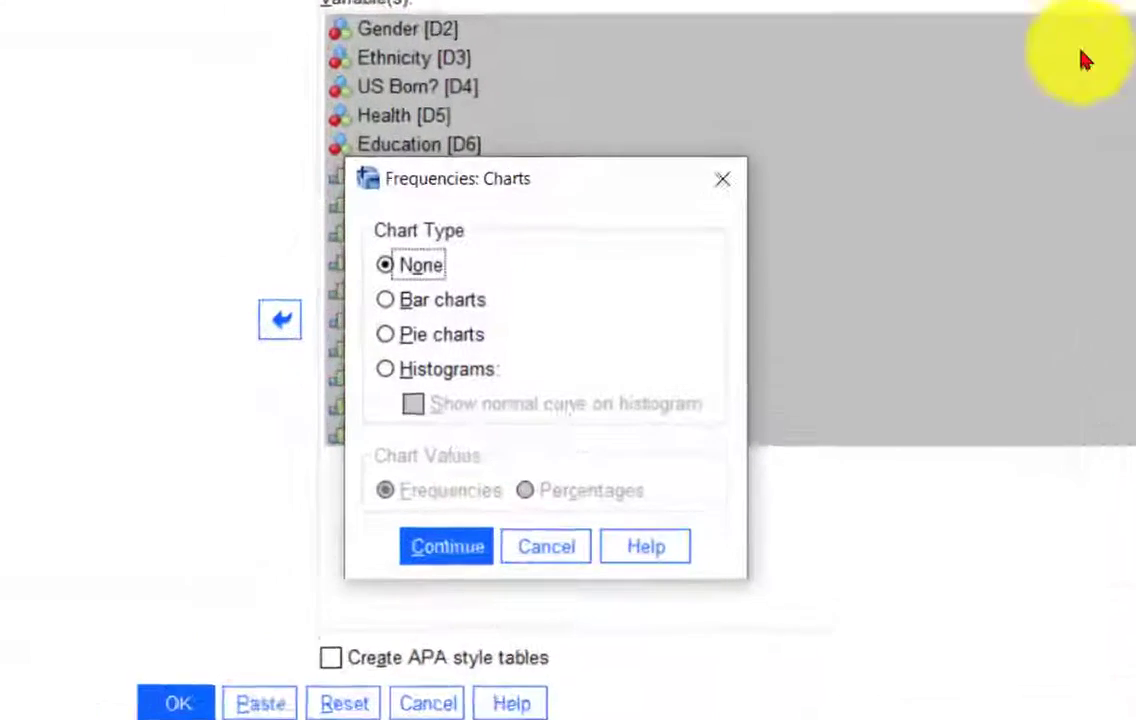
pyautogui.click(345, 300)
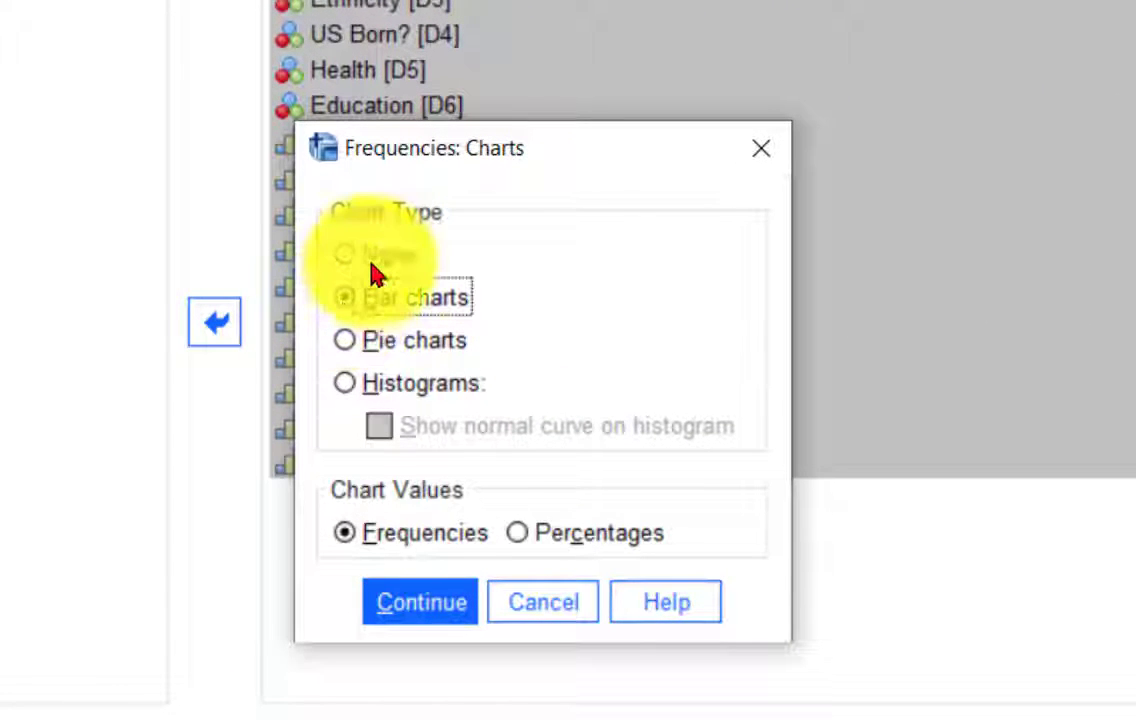
pyautogui.click(418, 612)
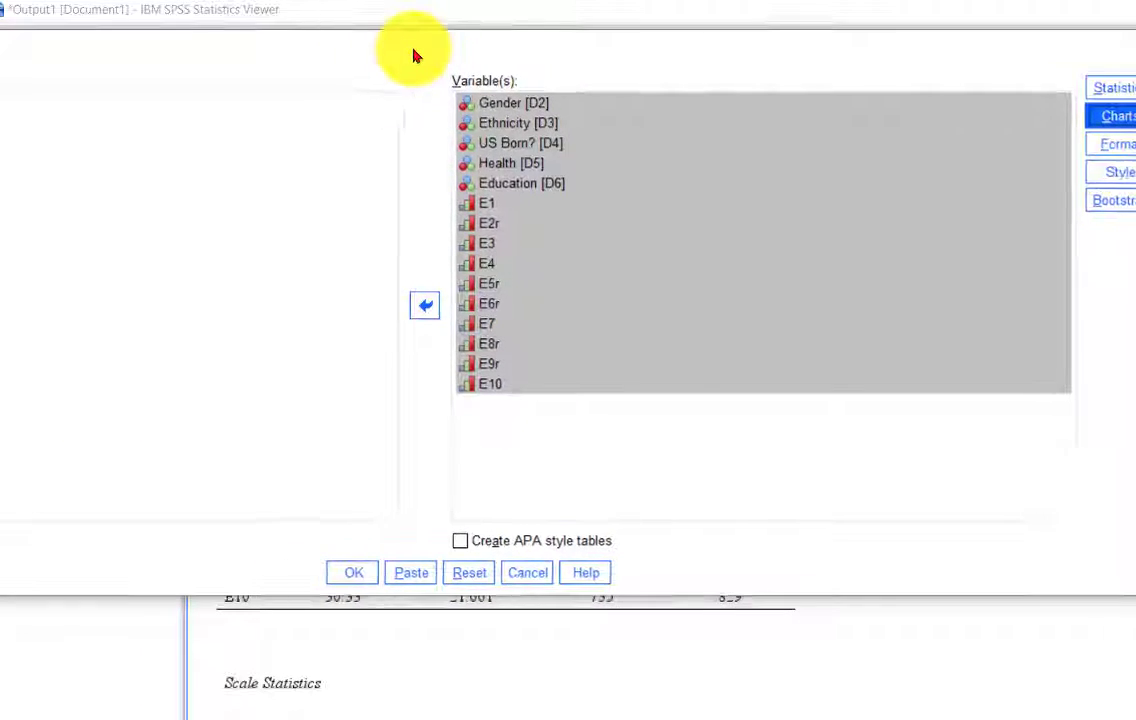
pyautogui.click(518, 575)
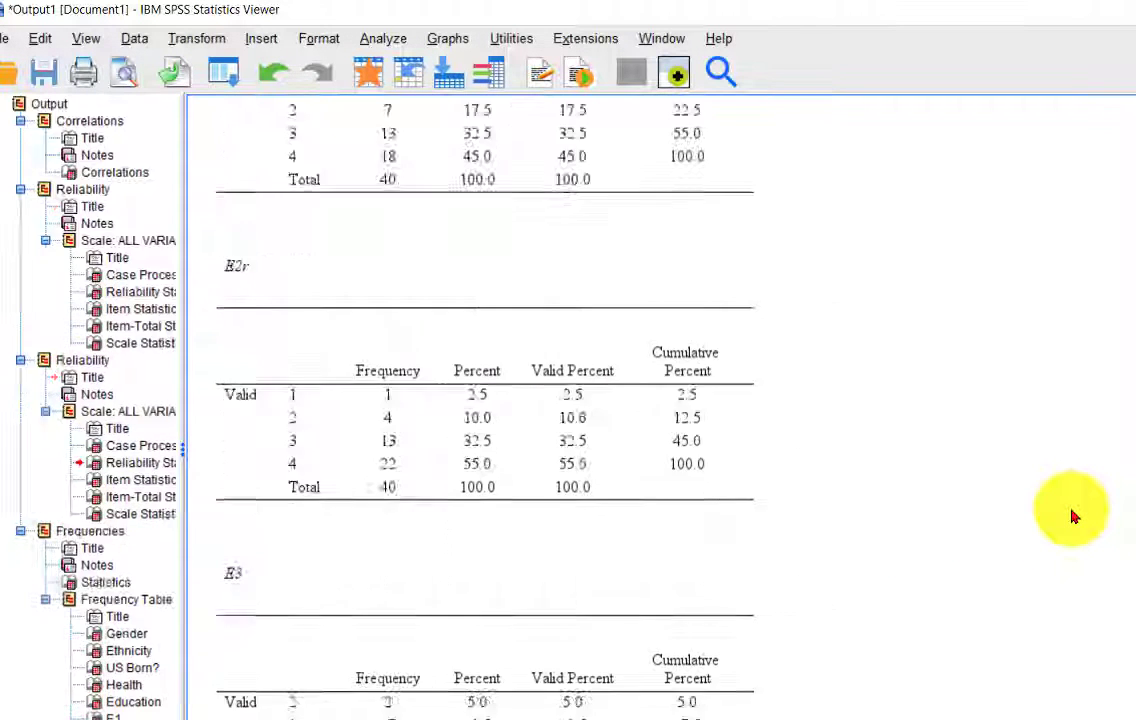
pyautogui.click(398, 264)
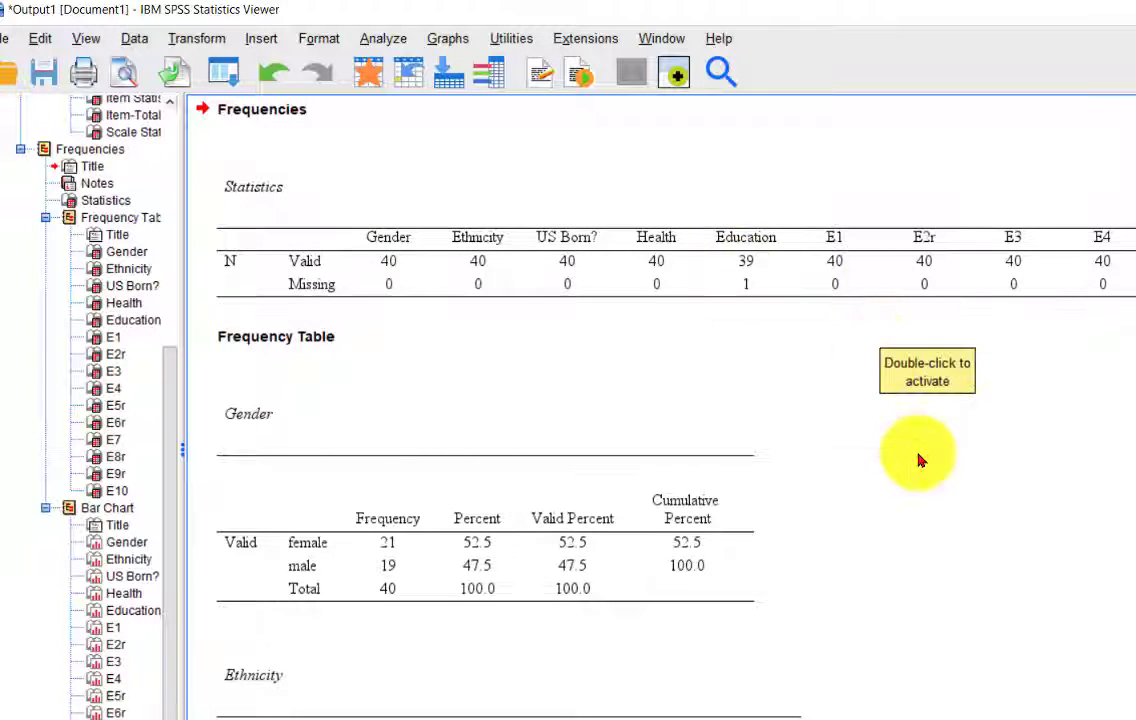
pyautogui.scroll(-3, 745, 285)
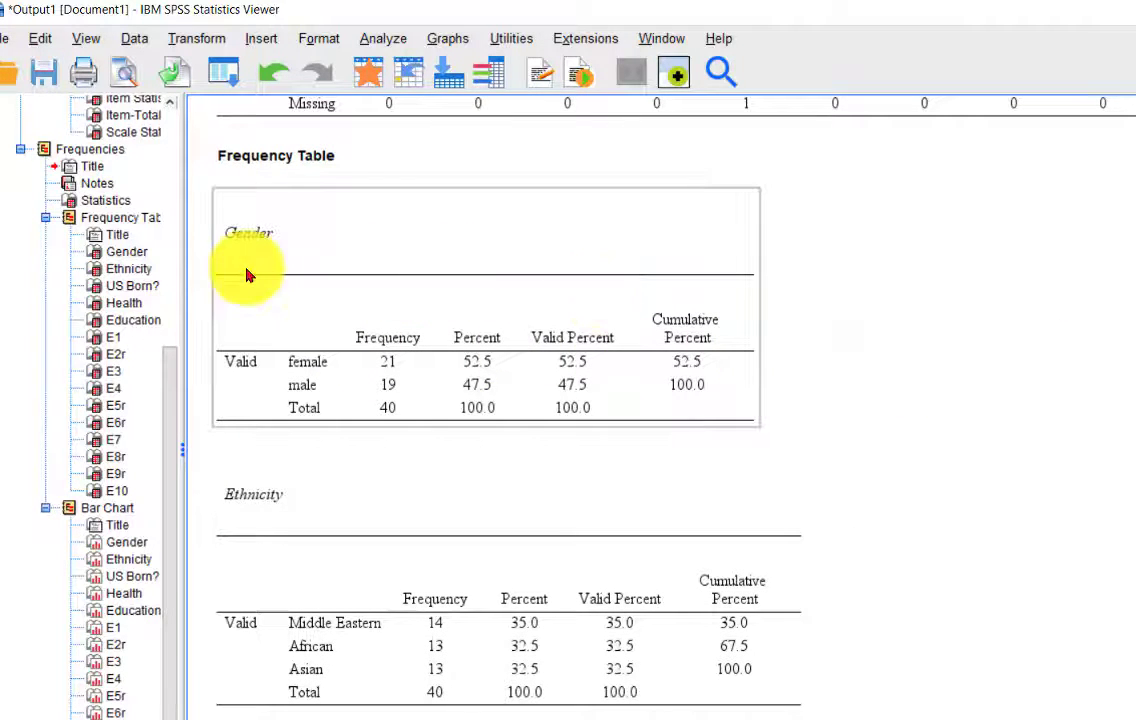
pyautogui.scroll(-5, 940, 423)
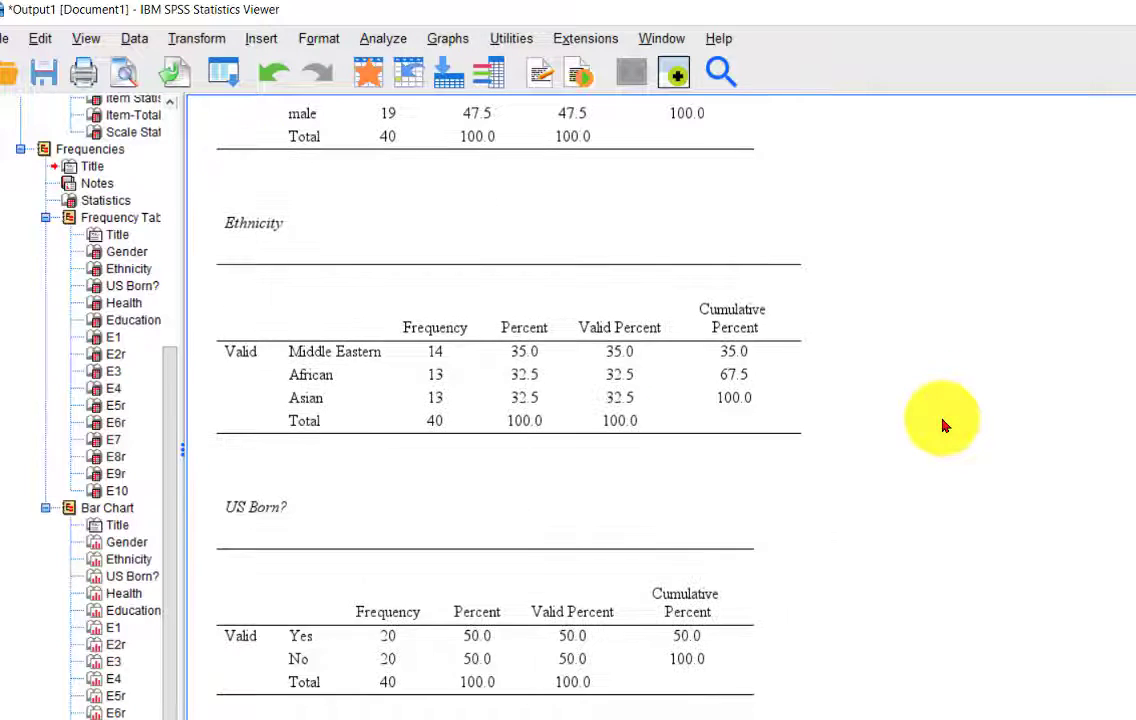
pyautogui.scroll(-3, 431, 332)
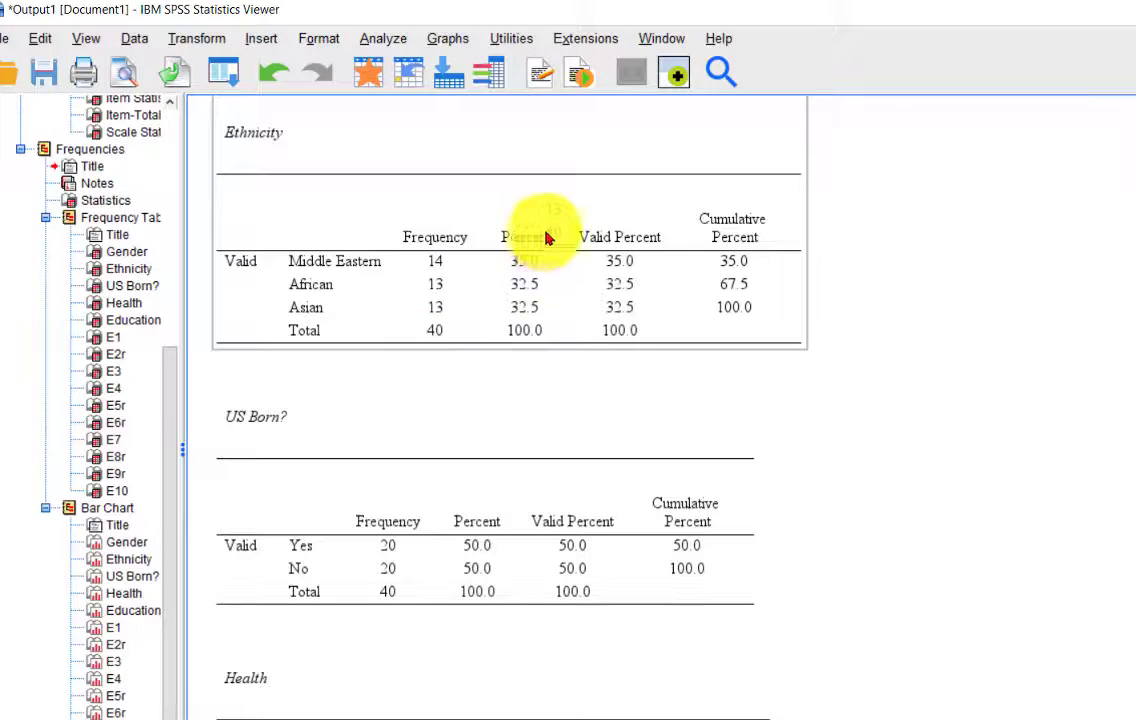
pyautogui.scroll(-20, 530, 263)
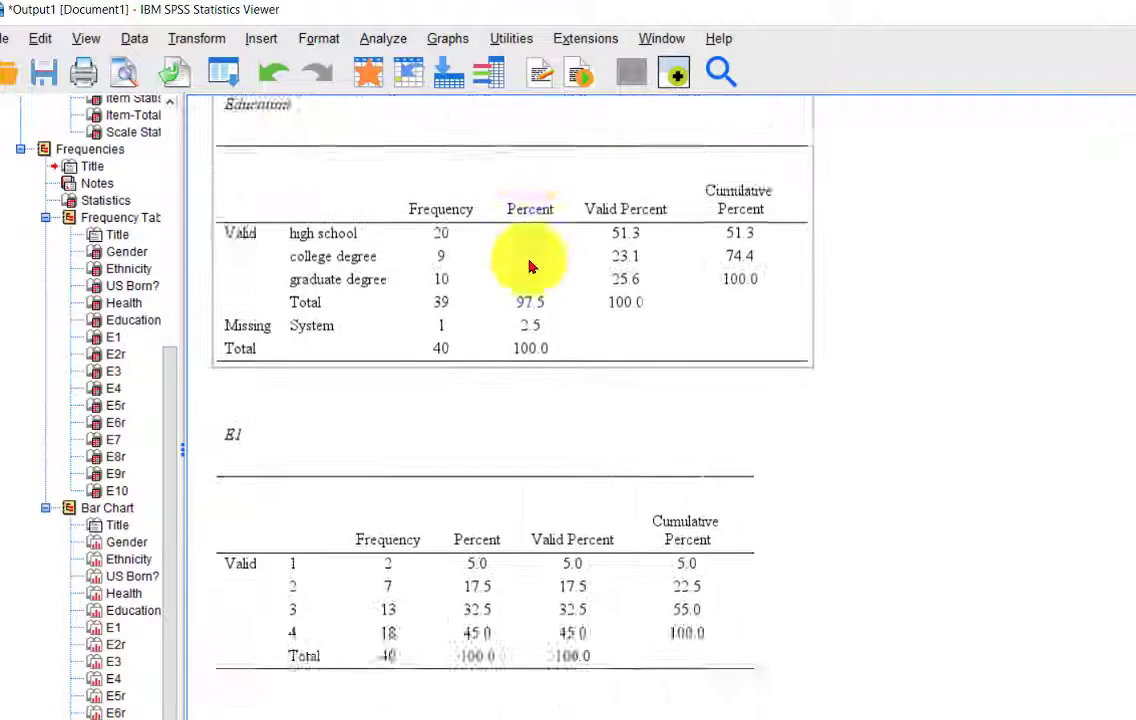
pyautogui.scroll(-20, 530, 265)
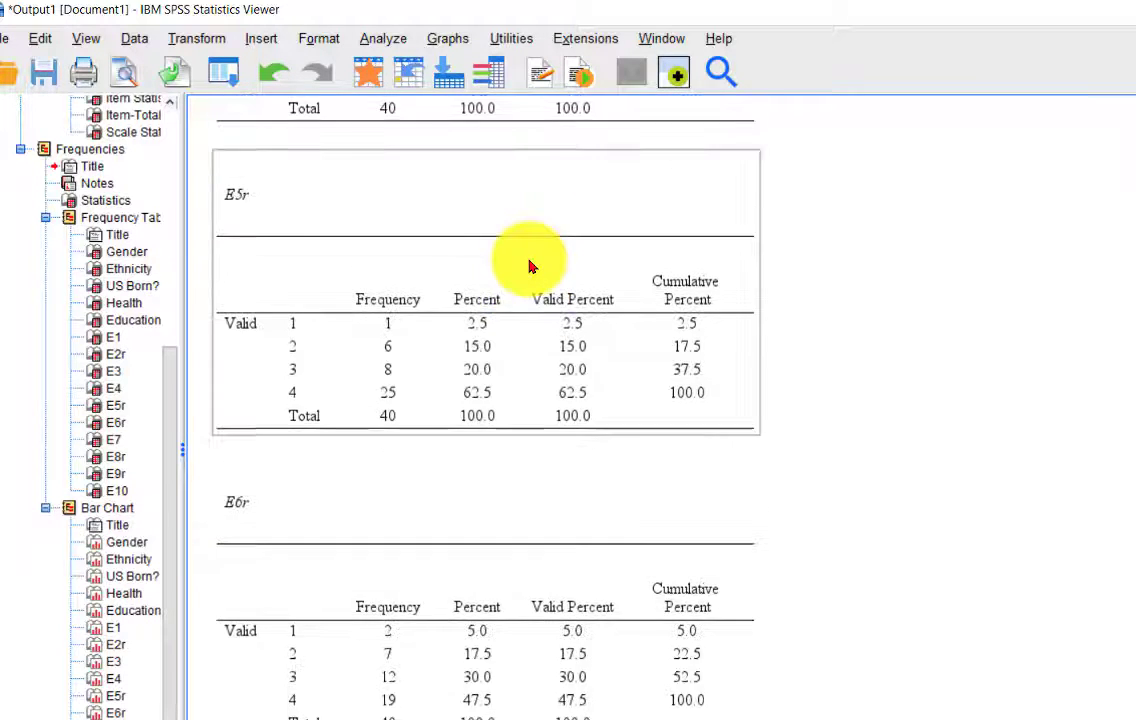
pyautogui.scroll(-20, 530, 265)
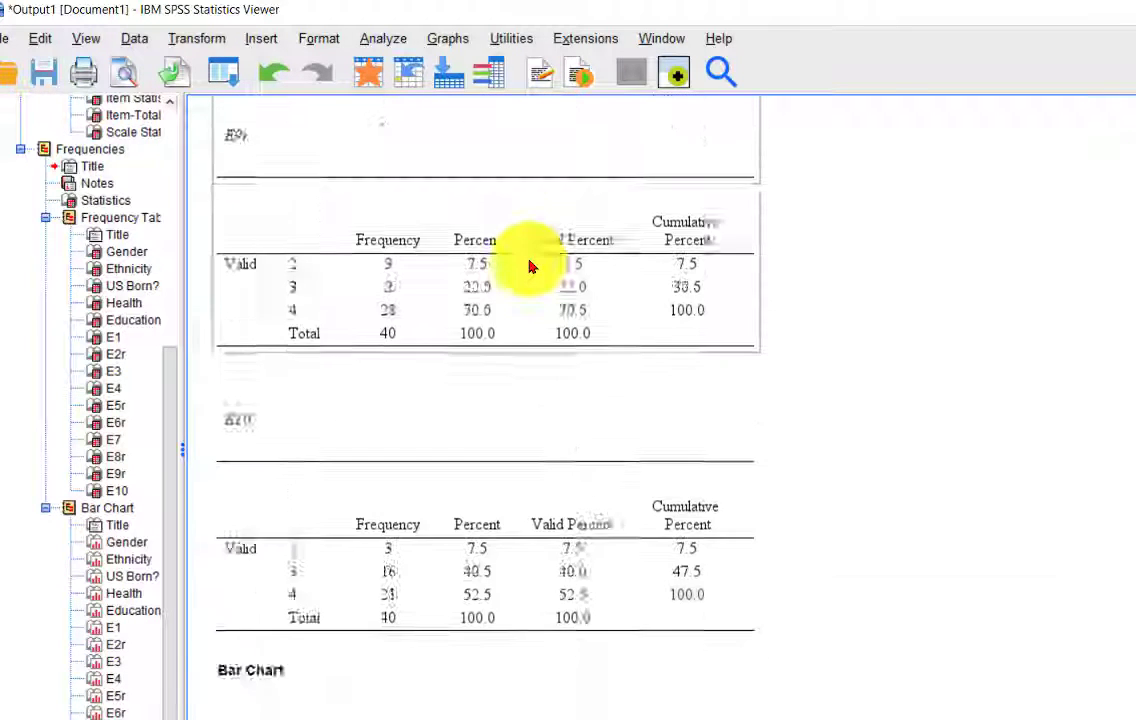
pyautogui.scroll(-6, 530, 265)
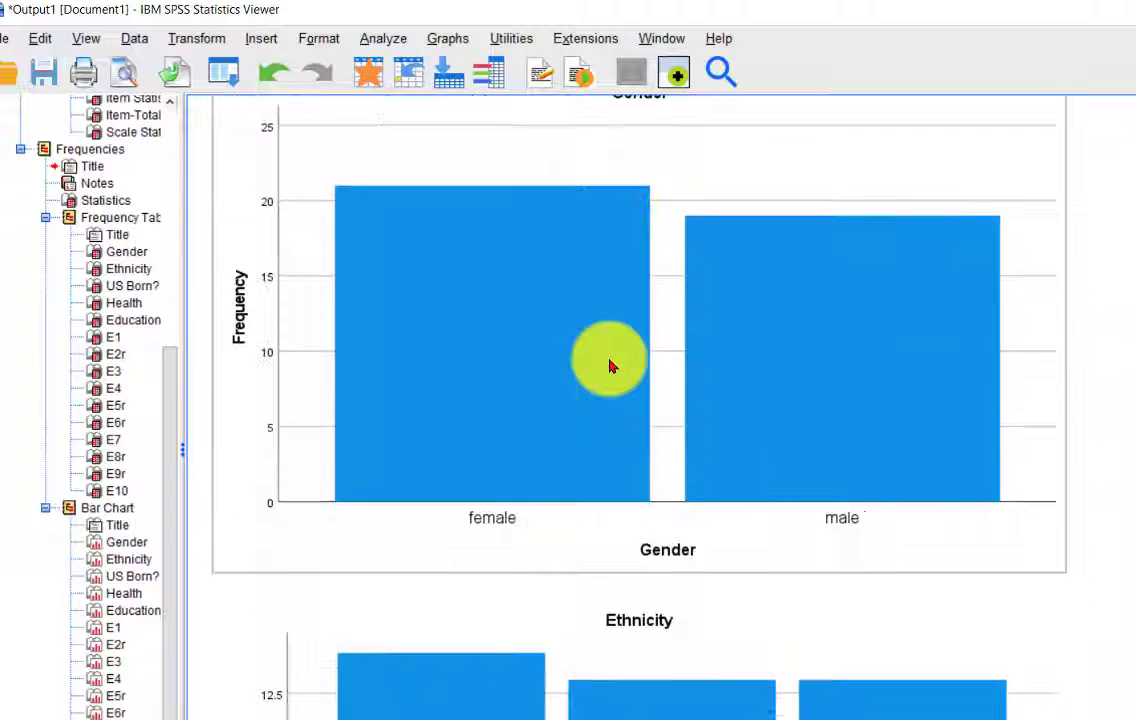
pyautogui.scroll(-20, 601, 401)
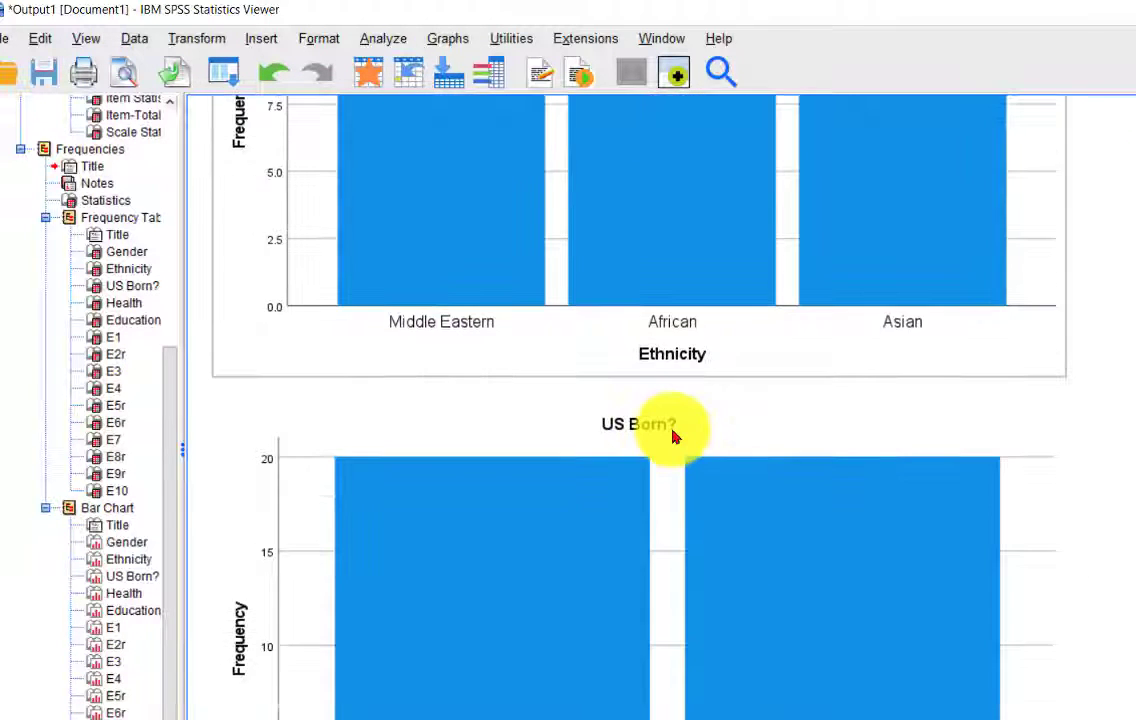
pyautogui.scroll(-15, 672, 290)
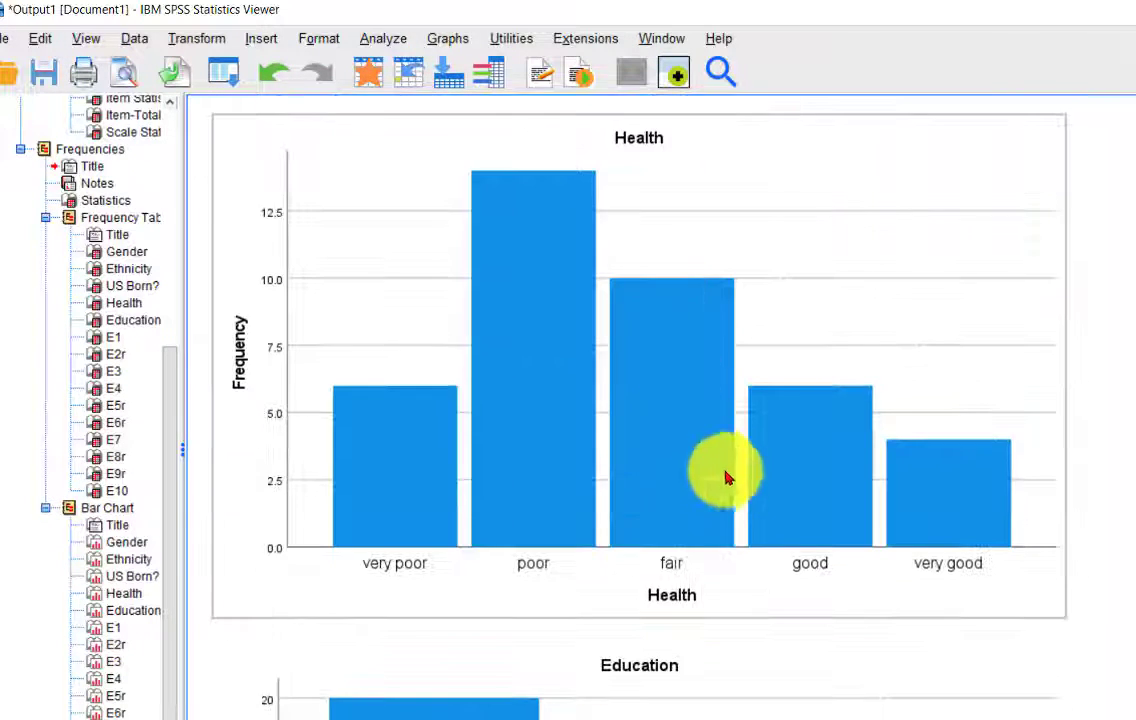
pyautogui.scroll(-10, 458, 340)
pyautogui.click(458, 350)
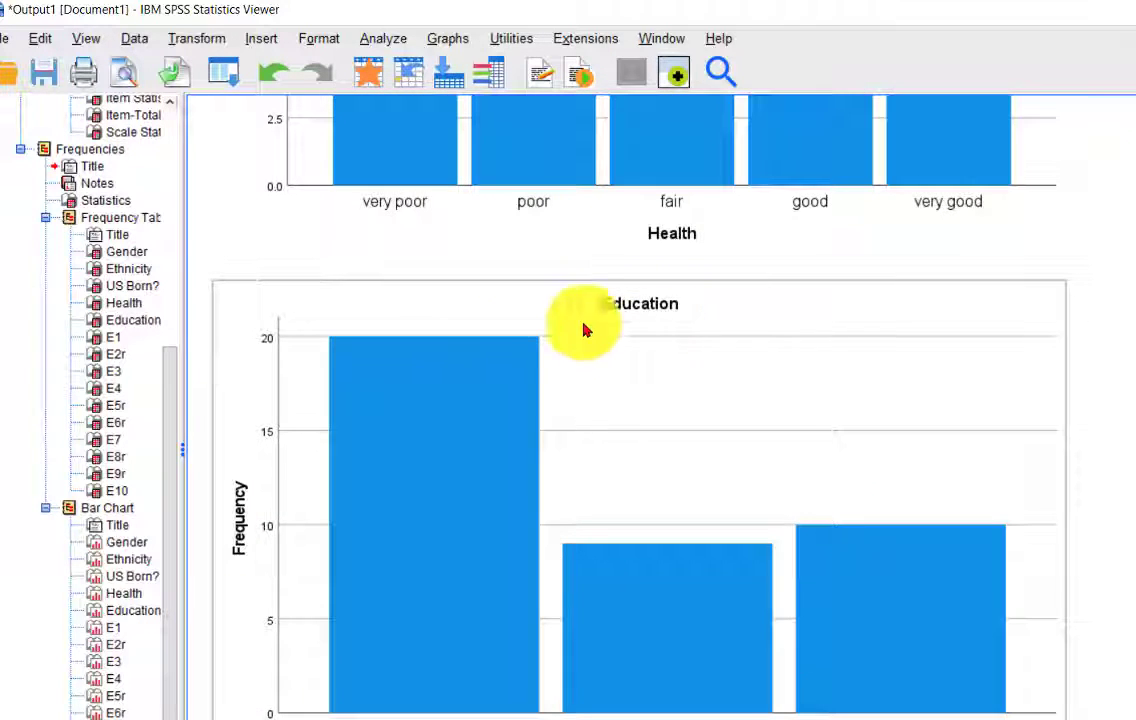
pyautogui.scroll(-10, 434, 452)
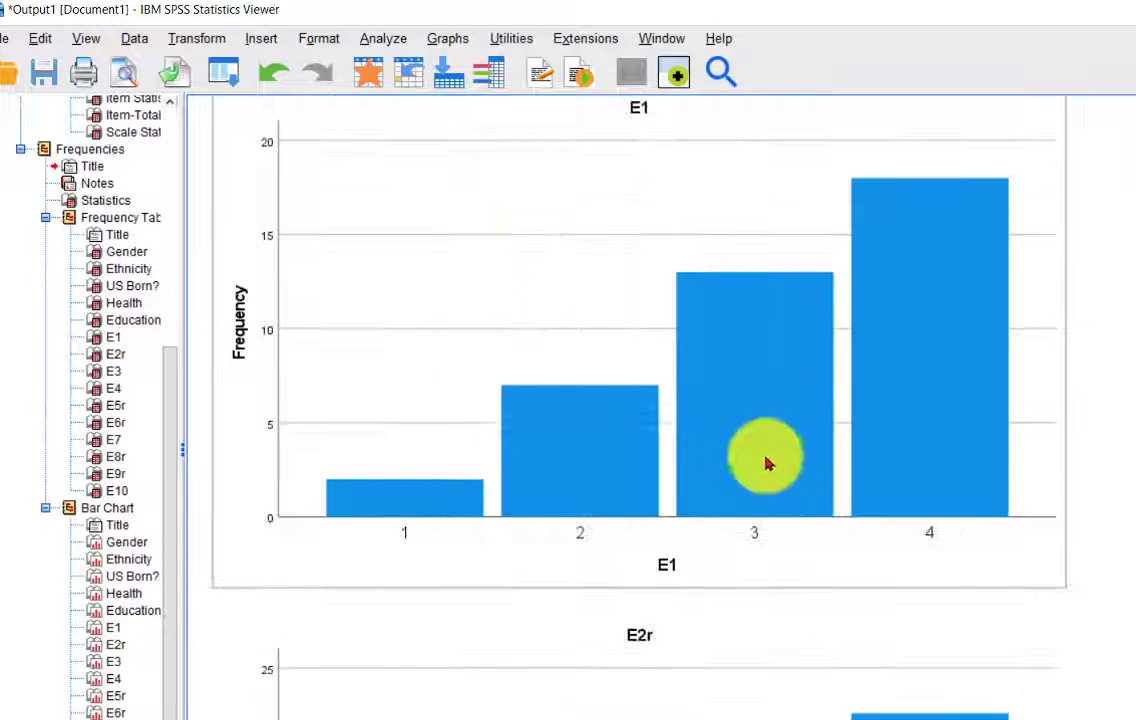
pyautogui.scroll(3, 892, 436)
pyautogui.scroll(-5, 892, 436)
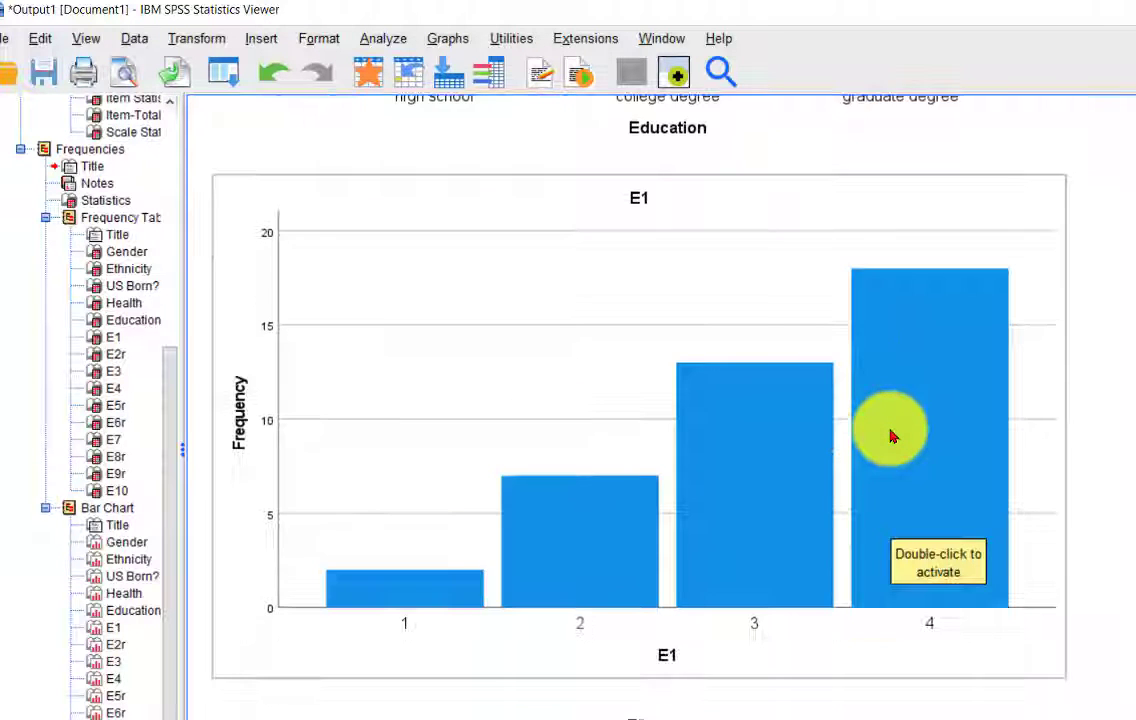
pyautogui.scroll(-5, 590, 328)
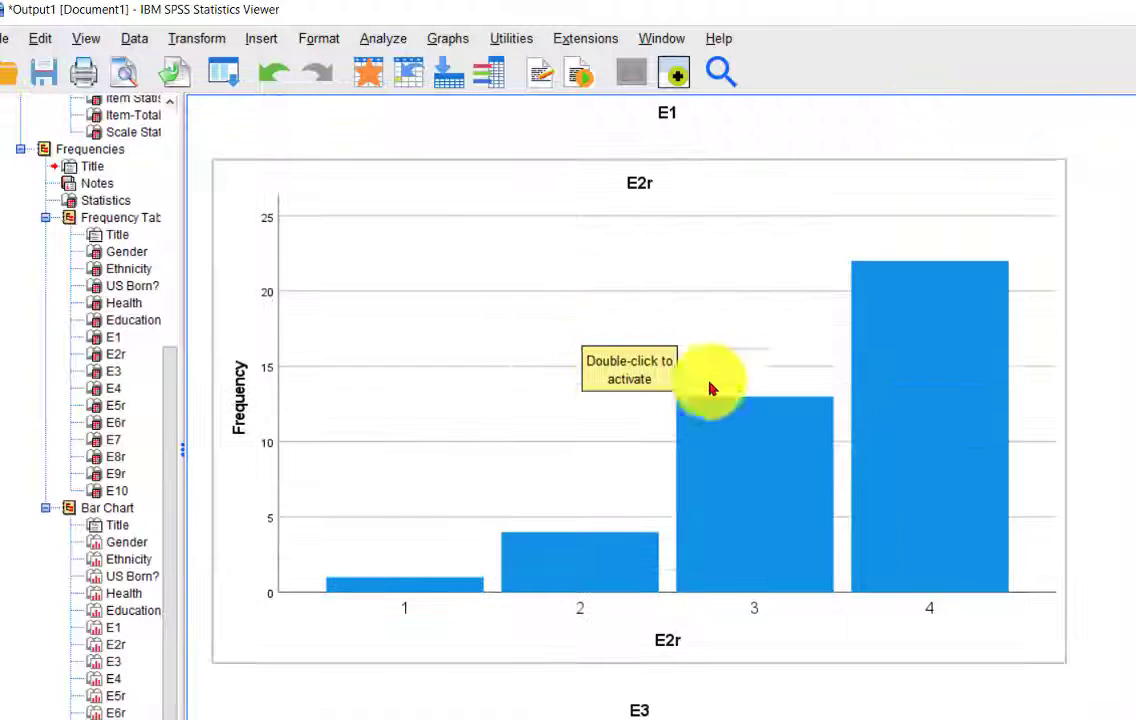
pyautogui.scroll(-10, 685, 413)
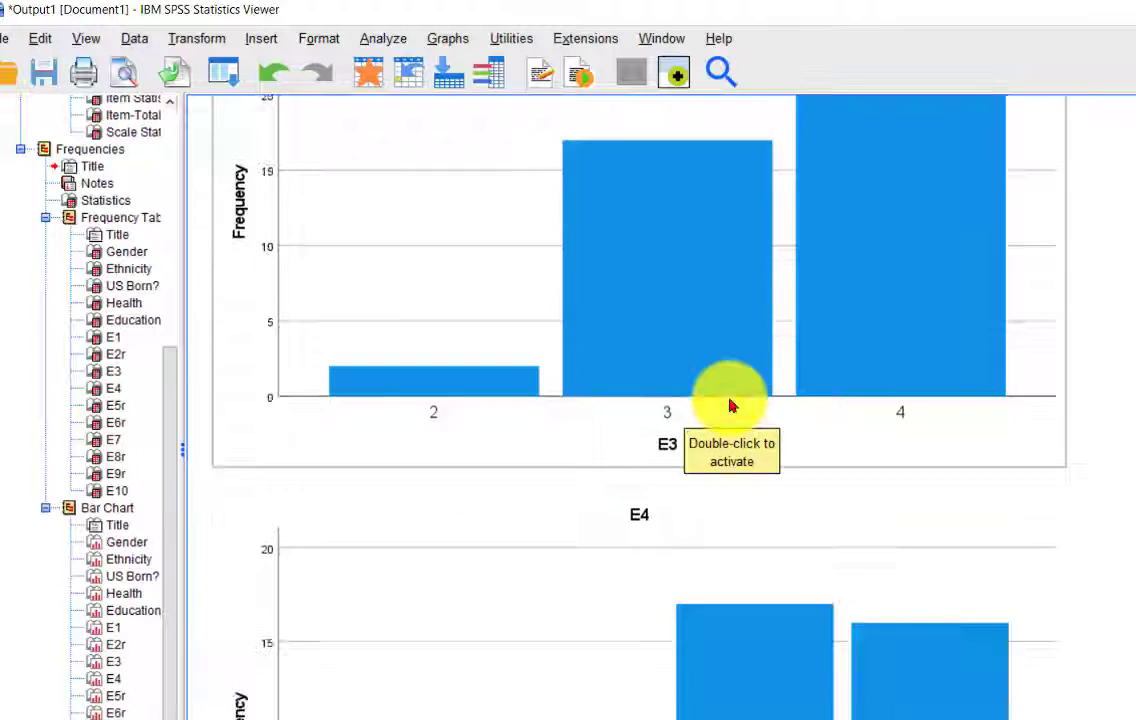
pyautogui.scroll(12, 730, 405)
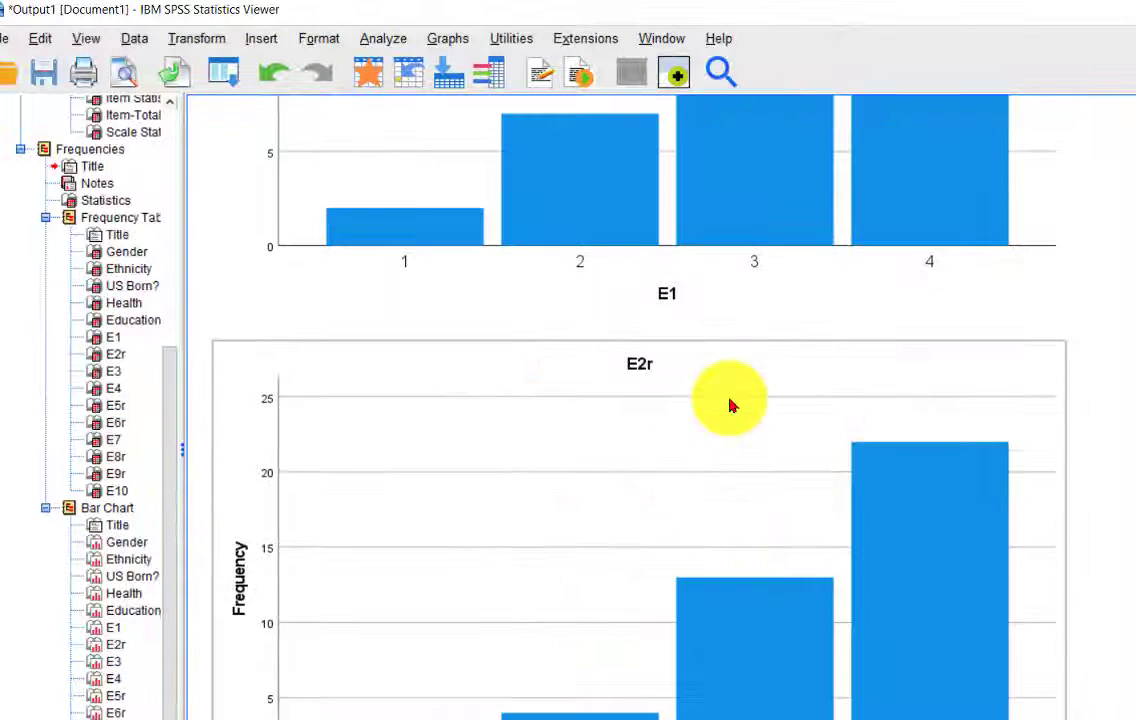
pyautogui.scroll(5, 730, 405)
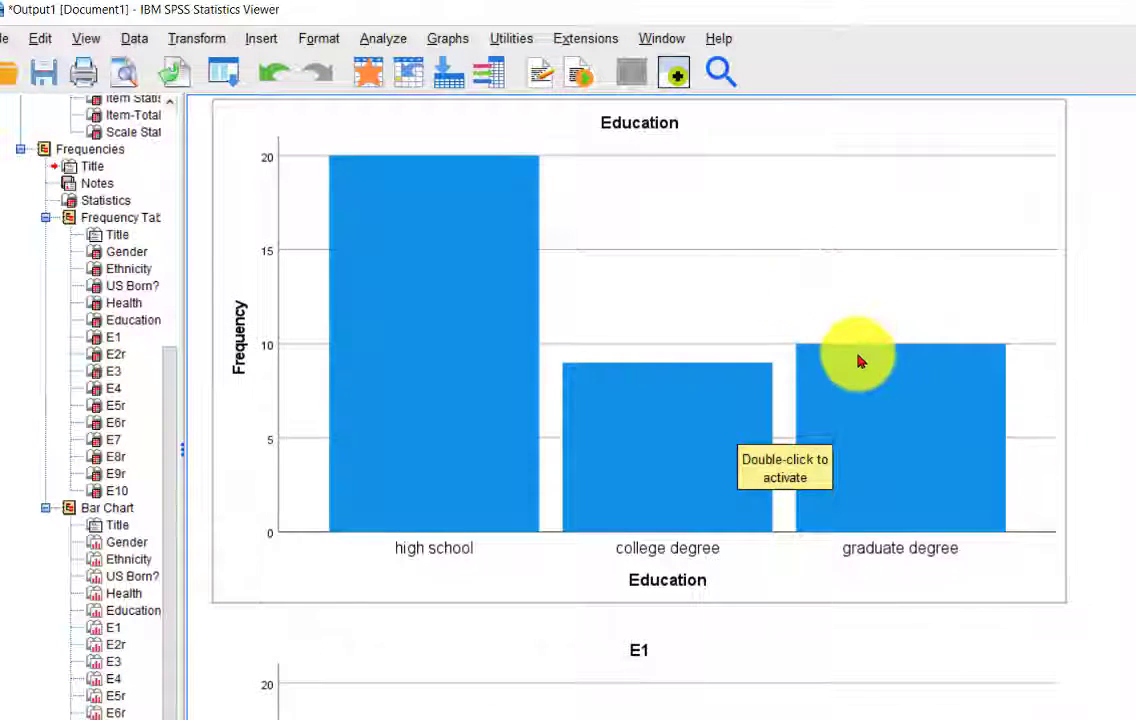
pyautogui.scroll(-5, 860, 363)
pyautogui.scroll(-10, 862, 415)
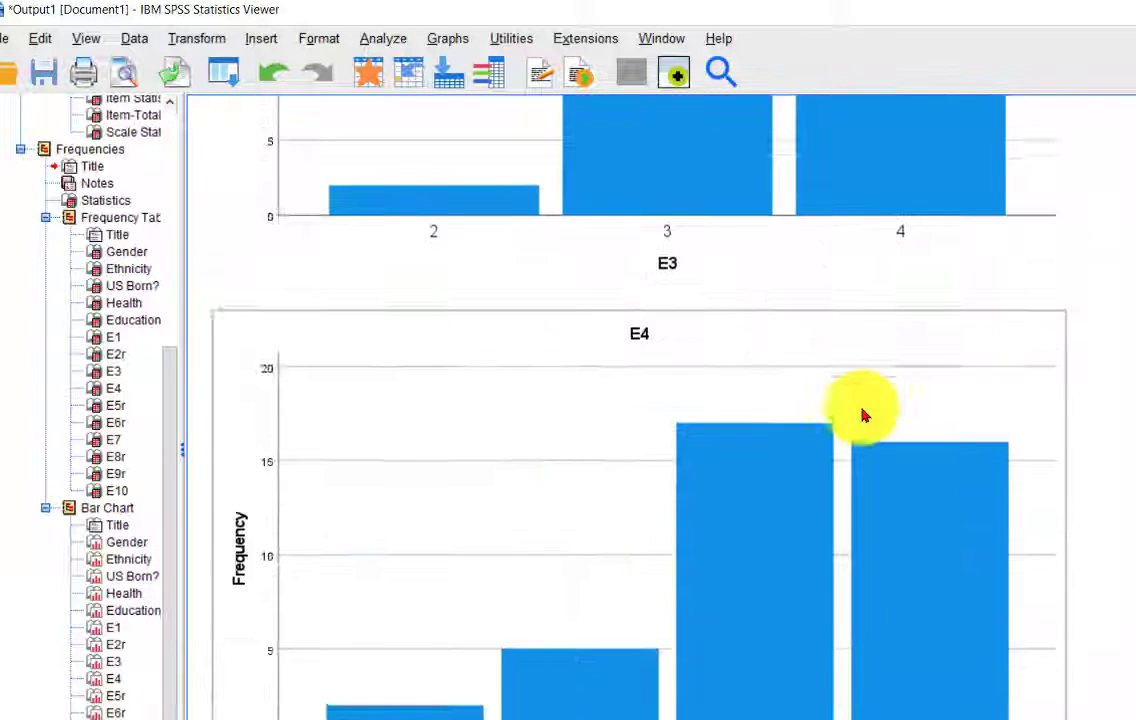
pyautogui.scroll(5, 862, 415)
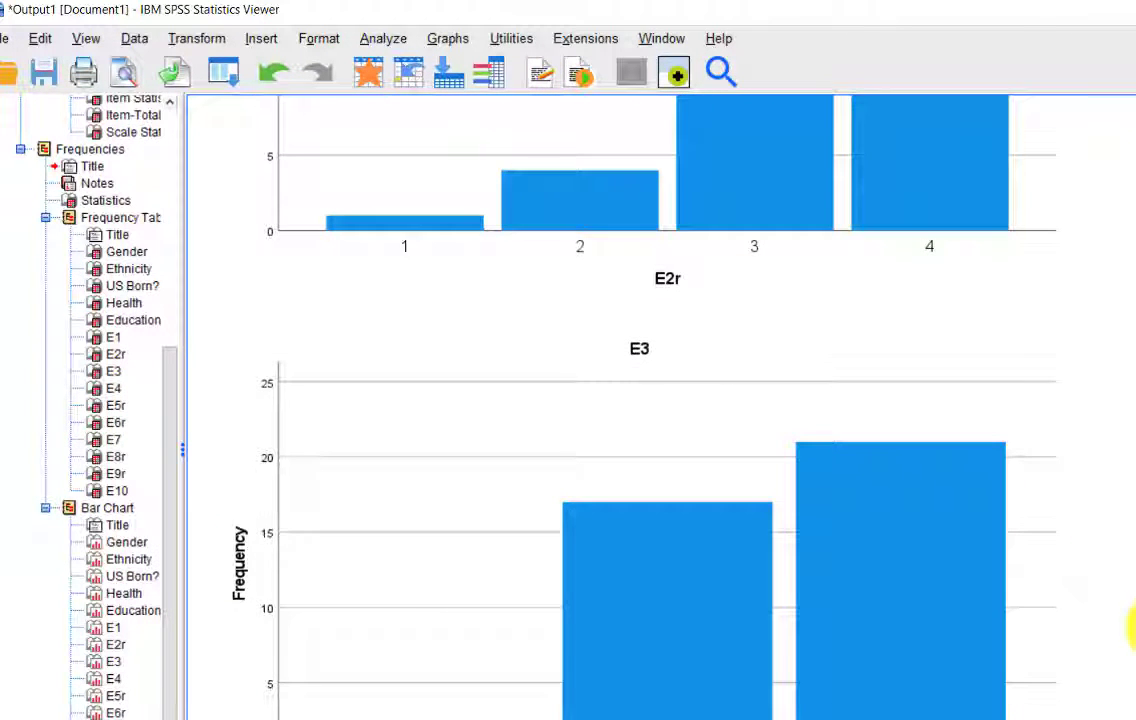